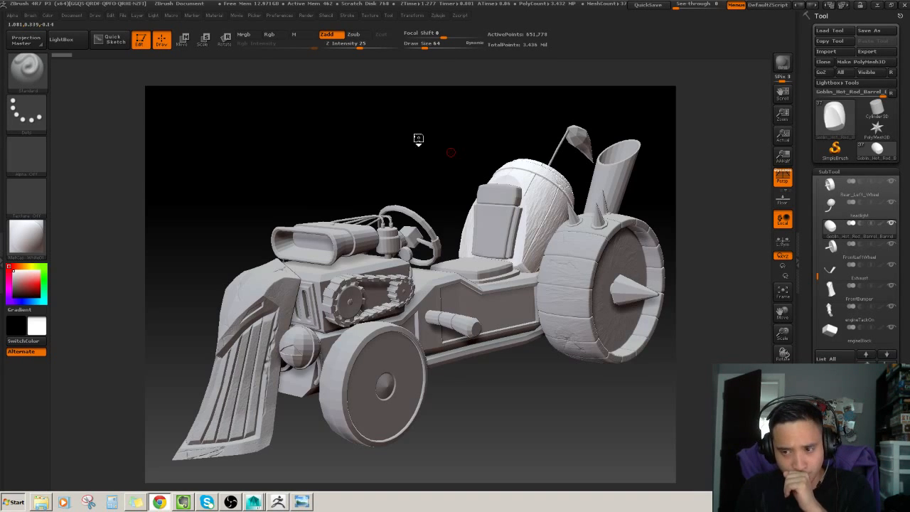
pyautogui.moveTo(418, 138); pyautogui.dragTo(439, 151)
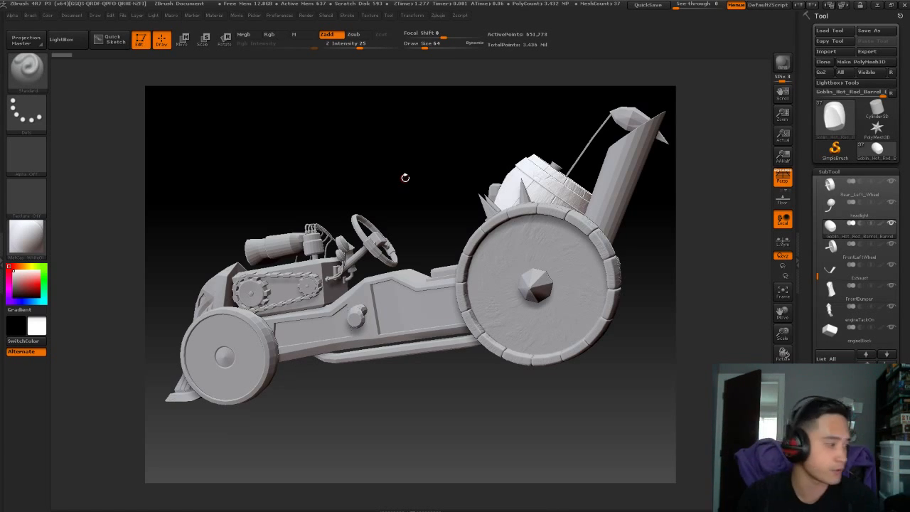
pyautogui.moveTo(396, 144); pyautogui.dragTo(418, 129)
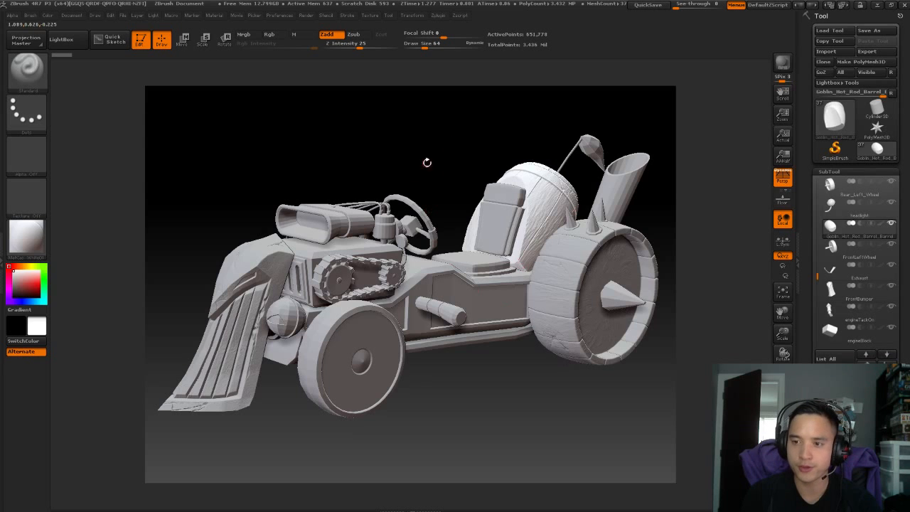
pyautogui.moveTo(402, 127)
pyautogui.mouseDown()
pyautogui.moveTo(426, 134)
pyautogui.moveTo(403, 128)
pyautogui.moveTo(411, 119)
pyautogui.moveTo(419, 134)
pyautogui.moveTo(388, 150)
pyautogui.moveTo(444, 138)
pyautogui.moveTo(426, 137)
pyautogui.moveTo(426, 124)
pyautogui.moveTo(414, 135)
pyautogui.moveTo(422, 153)
pyautogui.moveTo(417, 128)
pyautogui.mouseUp()
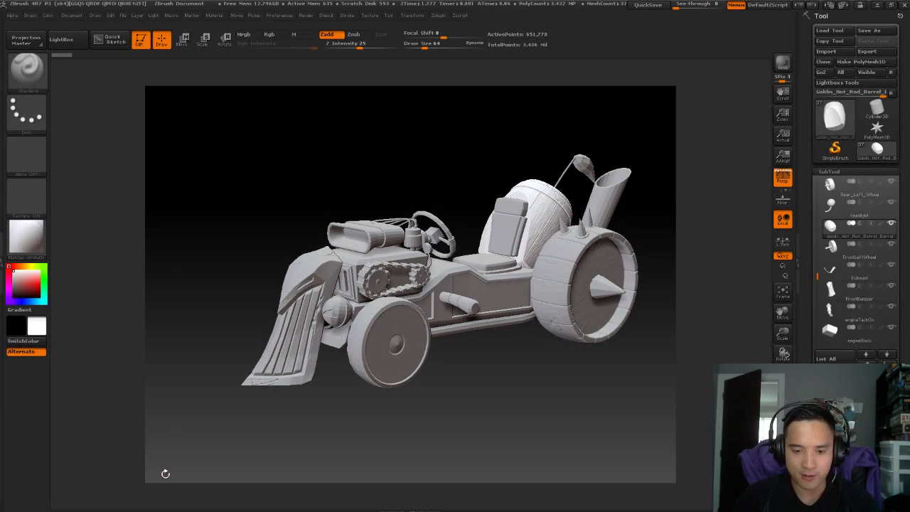
# Switch to Maya LT and open the scene goblin_rat_rod_V2.mlt from the bookmarked Goblin_rat_rod folder
pyautogui.press('super')
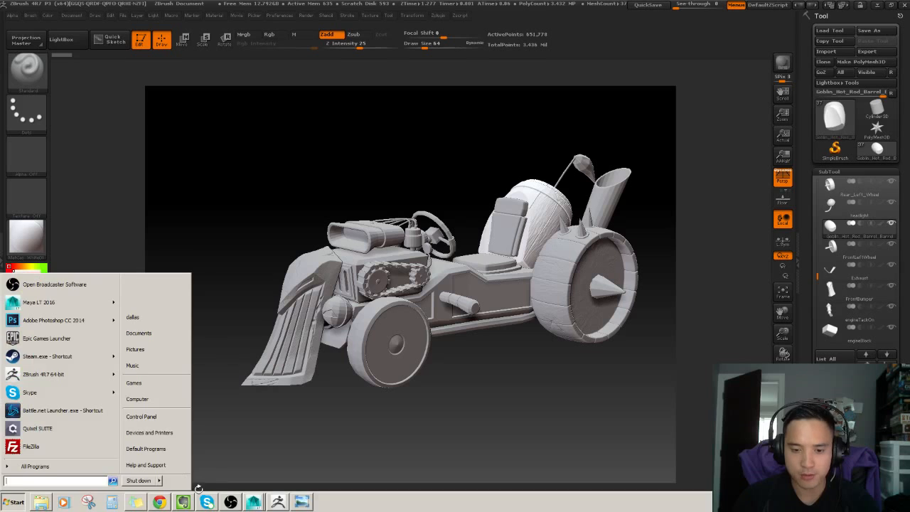
pyautogui.click(248, 503)
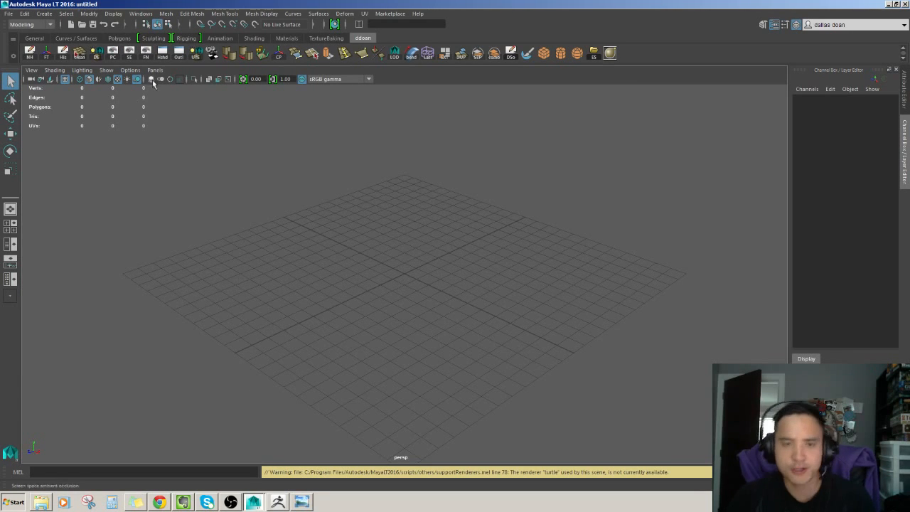
pyautogui.click(8, 13)
pyautogui.click(32, 31)
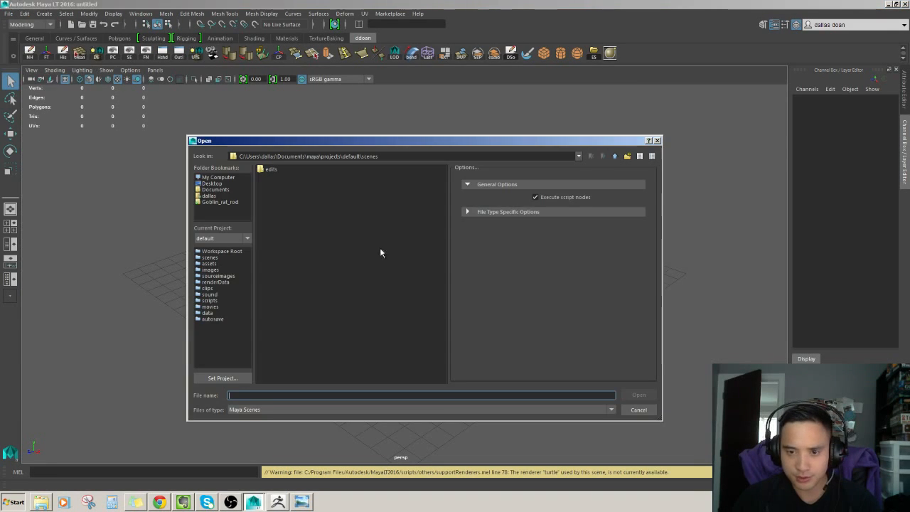
pyautogui.click(217, 202)
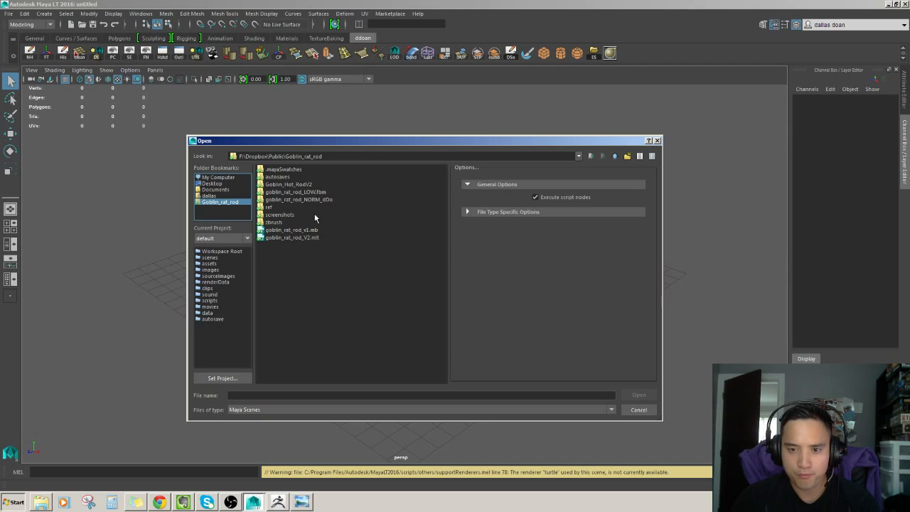
pyautogui.doubleClick(301, 238)
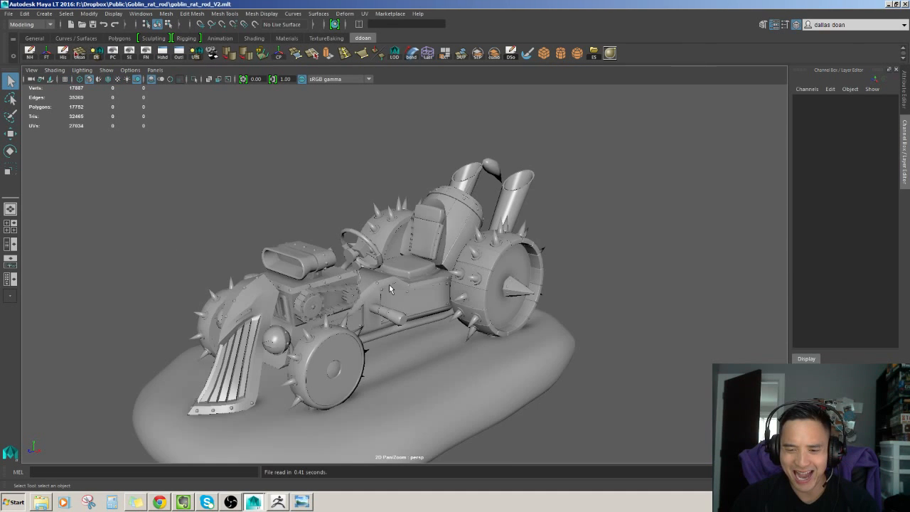
# Select the front left wheel of the rat rod
pyautogui.keyDown('alt'); pyautogui.moveTo(389, 288); pyautogui.dragTo(375, 251); pyautogui.keyUp('alt')
pyautogui.click(313, 281)
pyautogui.keyDown('alt'); pyautogui.moveTo(232, 340); pyautogui.dragTo(395, 334, button='right'); pyautogui.keyUp('alt')
pyautogui.keyDown('alt'); pyautogui.moveTo(395, 334); pyautogui.dragTo(397, 352); pyautogui.keyUp('alt')
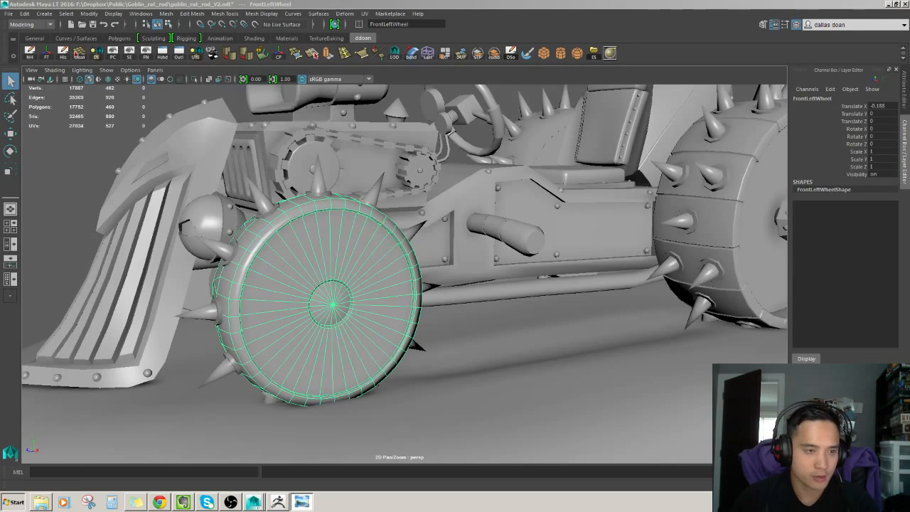
# Check the front wheel design in the reference sketch IMG_20140531_031512.jpg and put the picture away again
pyautogui.click(301, 501)
pyautogui.moveTo(315, 125); pyautogui.dragTo(358, 114)
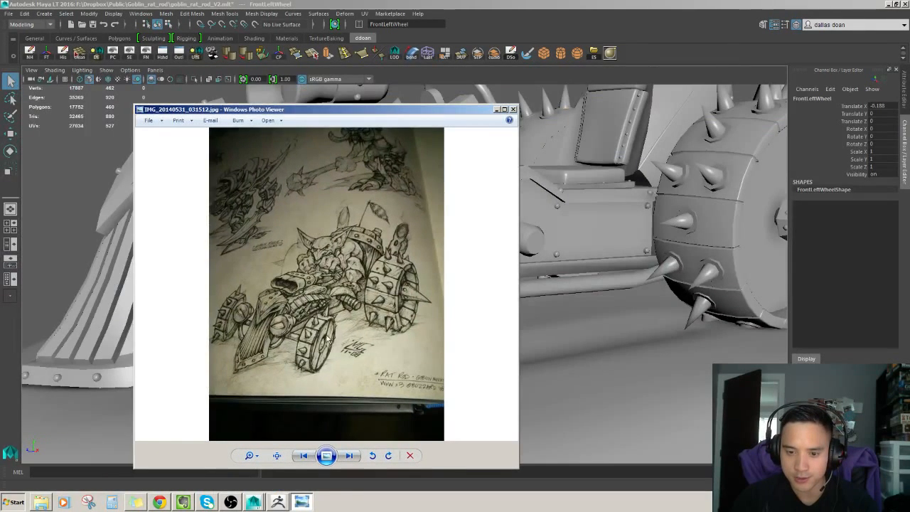
pyautogui.click(497, 110)
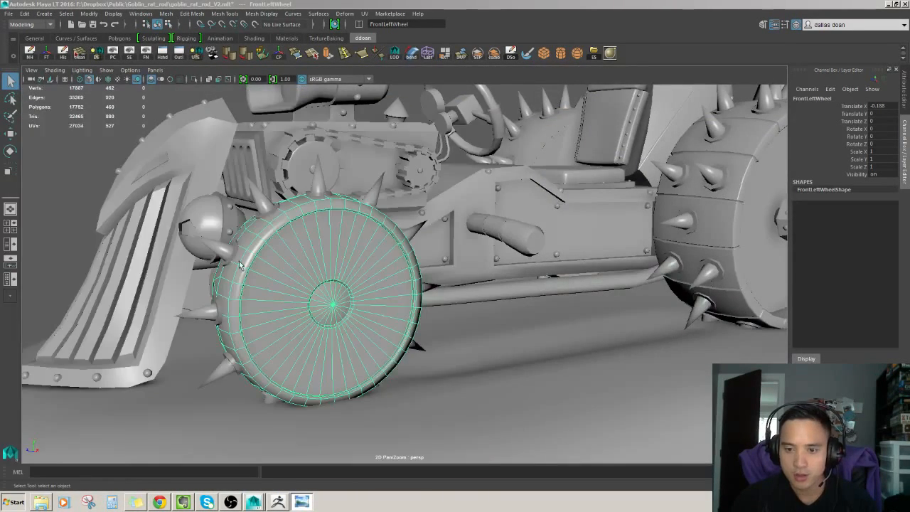
# Isolate the selected front left wheel so that only this part is displayed, and activate the Move tool
pyautogui.keyDown('alt'); pyautogui.moveTo(239, 261); pyautogui.dragTo(339, 256, button='right'); pyautogui.keyUp('alt')
pyautogui.keyDown('alt'); pyautogui.moveTo(339, 260); pyautogui.dragTo(405, 222, button='middle'); pyautogui.keyUp('alt')
pyautogui.keyDown('alt'); pyautogui.moveTo(405, 222); pyautogui.dragTo(351, 227, button='right'); pyautogui.keyUp('alt')
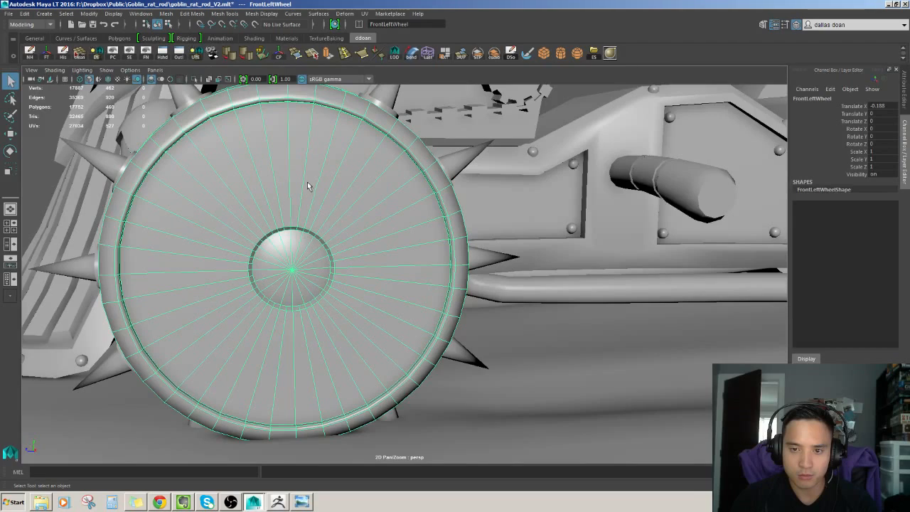
pyautogui.keyDown('alt'); pyautogui.moveTo(314, 187); pyautogui.dragTo(309, 198); pyautogui.keyUp('alt')
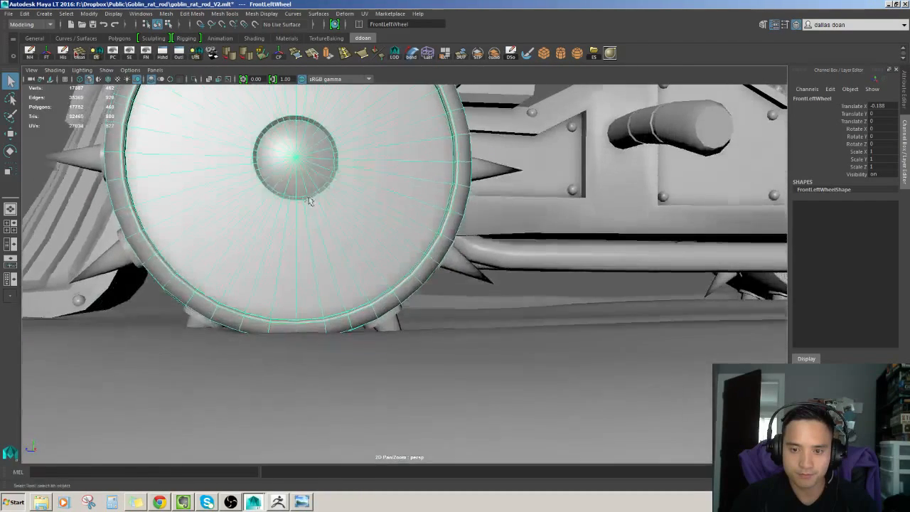
pyautogui.keyDown('alt'); pyautogui.moveTo(308, 198); pyautogui.dragTo(310, 245, button='middle'); pyautogui.keyUp('alt')
pyautogui.keyDown('alt'); pyautogui.moveTo(310, 245); pyautogui.dragTo(313, 196, button='right'); pyautogui.keyUp('alt')
pyautogui.hotkey('ctrl', '1')
pyautogui.press('w')
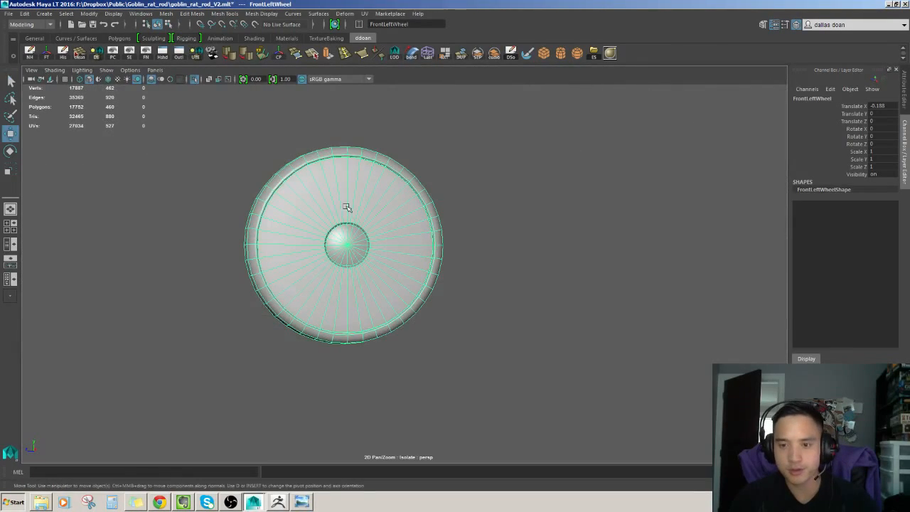
# Examine the isolated wheel's disc face, rim and hub up close from several angles
pyautogui.keyDown('alt'); pyautogui.moveTo(369, 230); pyautogui.dragTo(402, 231); pyautogui.keyUp('alt')
pyautogui.keyDown('alt'); pyautogui.moveTo(476, 189); pyautogui.dragTo(637, 189, button='right'); pyautogui.keyUp('alt')
pyautogui.click(638, 189)
pyautogui.keyDown('alt'); pyautogui.moveTo(638, 189); pyautogui.dragTo(471, 152); pyautogui.keyUp('alt')
pyautogui.click(509, 210)
pyautogui.press('f')
pyautogui.press('f')
pyautogui.scroll(2, 473, 173)
pyautogui.keyDown('alt'); pyautogui.moveTo(473, 173); pyautogui.dragTo(461, 213, button='middle'); pyautogui.keyUp('alt')
pyautogui.scroll(1, 461, 212)
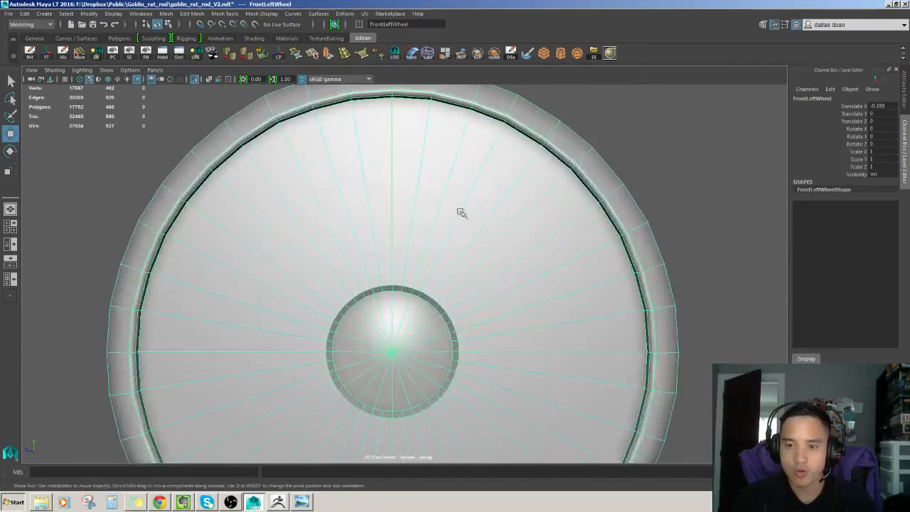
pyautogui.keyDown('alt'); pyautogui.moveTo(461, 212); pyautogui.dragTo(431, 174); pyautogui.keyUp('alt')
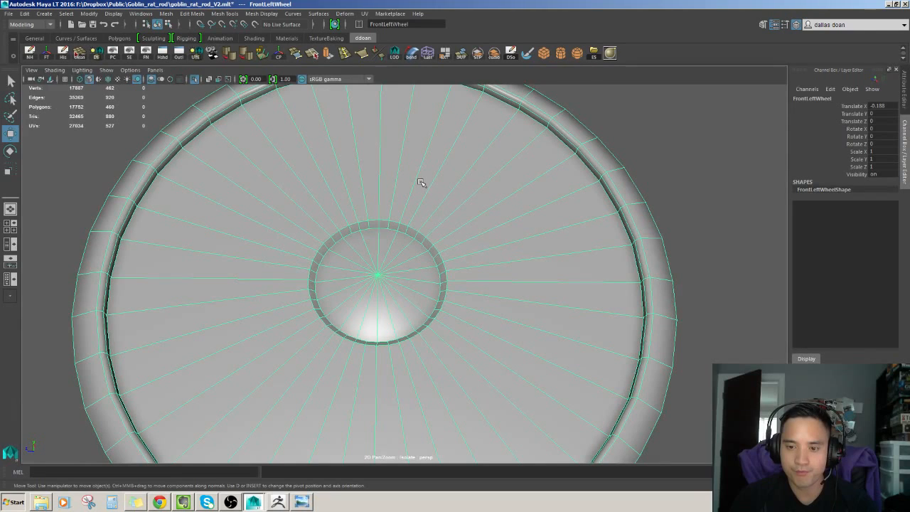
pyautogui.keyDown('alt'); pyautogui.moveTo(421, 183); pyautogui.dragTo(412, 211); pyautogui.keyUp('alt')
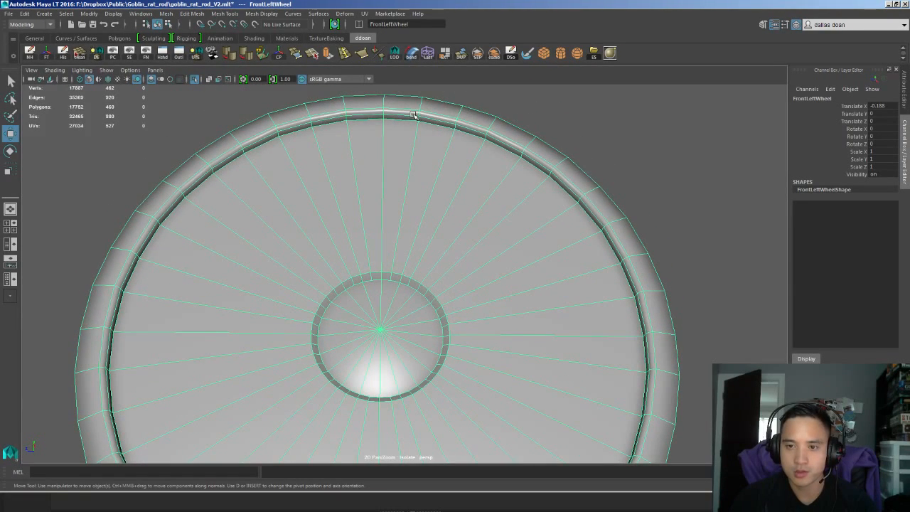
# Cut a new edge with Multi-Cut just right of the disc's vertical centre edge, from the inner rim to the inner hub ring
pyautogui.keyDown('shift'); pyautogui.moveTo(414, 115); pyautogui.dragTo(367, 117, button='right'); pyautogui.keyUp('shift')
pyautogui.scroll(5, 410, 170)
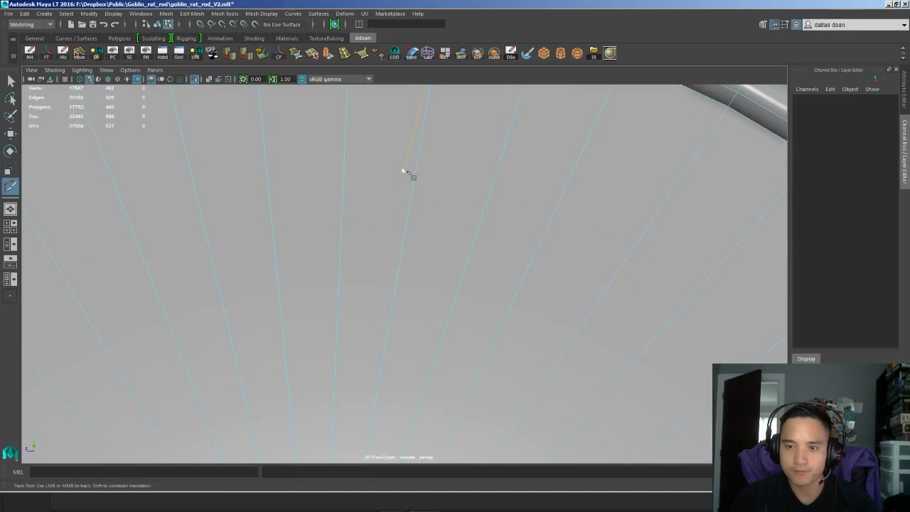
pyautogui.scroll(-3, 412, 184)
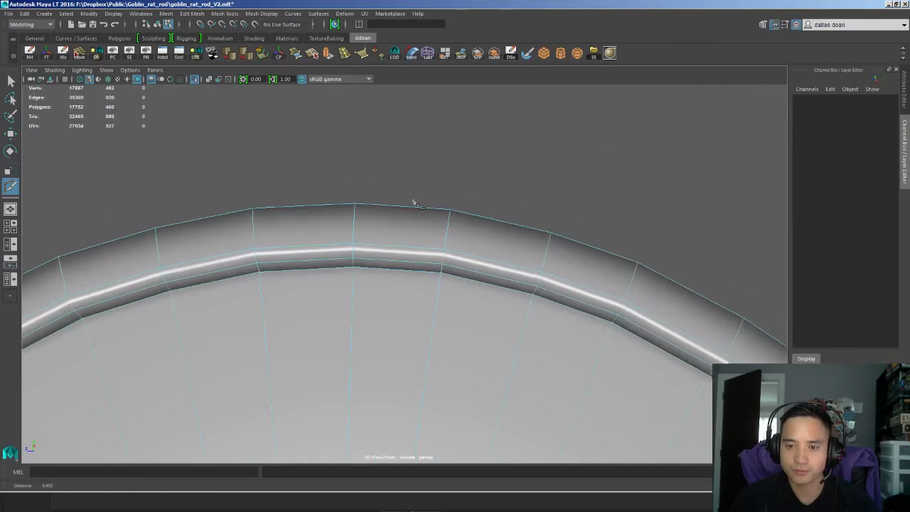
pyautogui.scroll(-8, 426, 171)
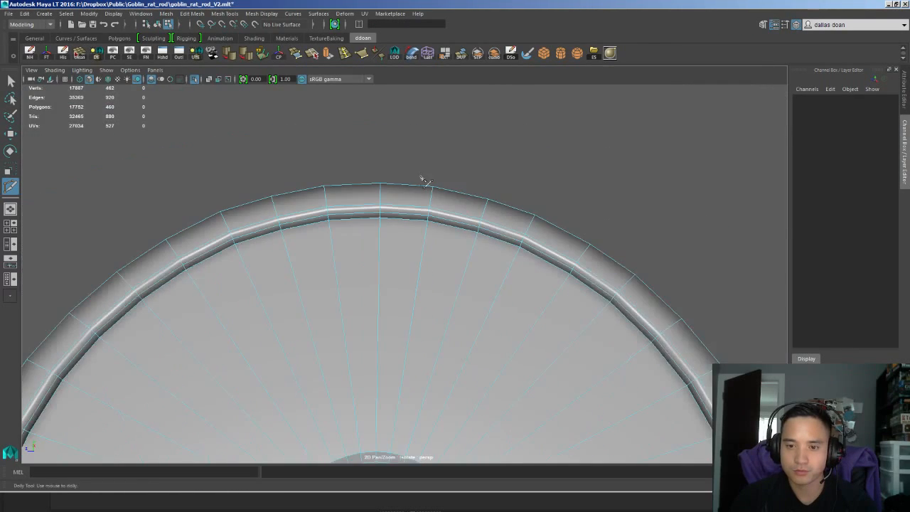
pyautogui.scroll(-2, 434, 142)
pyautogui.keyDown('alt'); pyautogui.moveTo(426, 235); pyautogui.dragTo(400, 187, button='middle'); pyautogui.keyUp('alt')
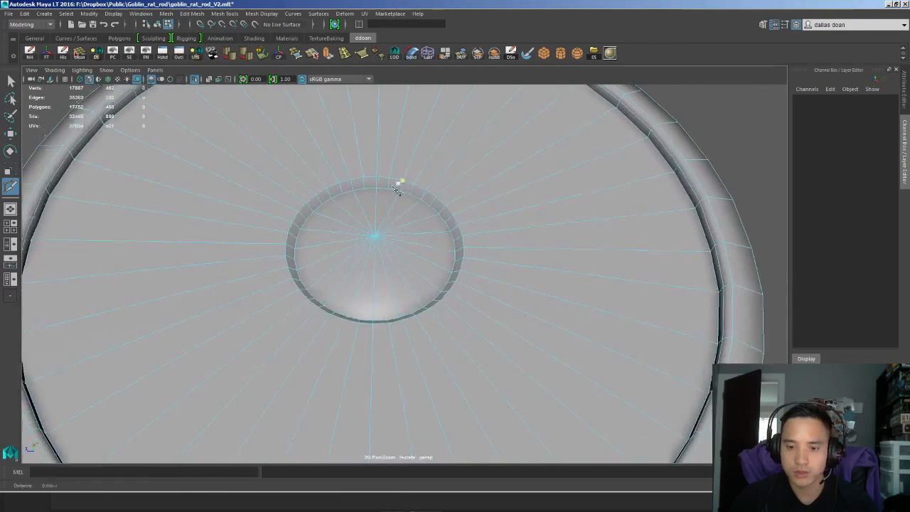
pyautogui.scroll(3, 419, 221)
pyautogui.keyDown('alt'); pyautogui.moveTo(438, 263); pyautogui.dragTo(423, 218, button='middle'); pyautogui.keyUp('alt')
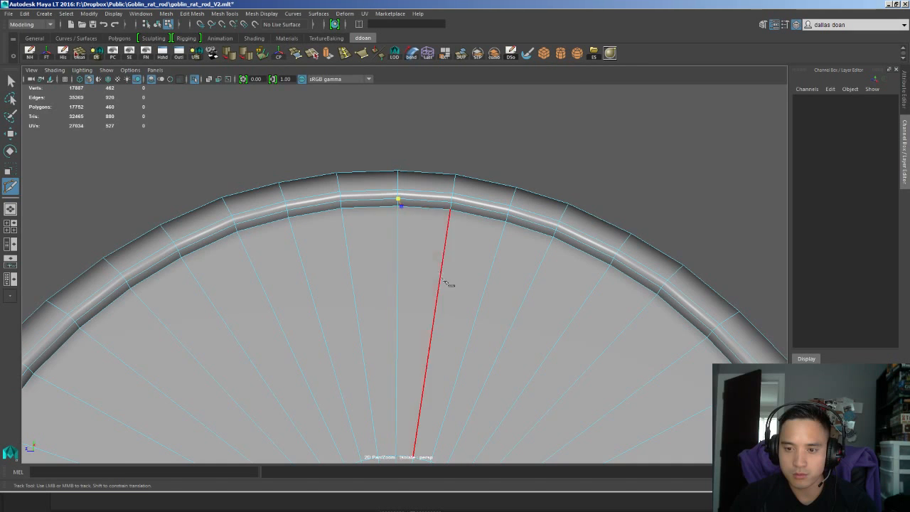
pyautogui.keyDown('alt'); pyautogui.moveTo(448, 282); pyautogui.dragTo(436, 218, button='middle'); pyautogui.keyUp('alt')
pyautogui.keyDown('alt'); pyautogui.moveTo(436, 218); pyautogui.dragTo(438, 241); pyautogui.keyUp('alt')
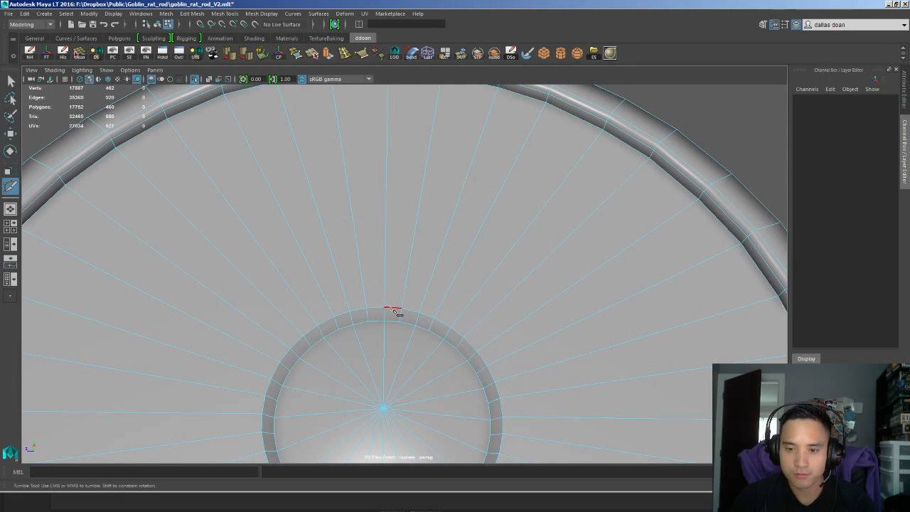
pyautogui.click(395, 311)
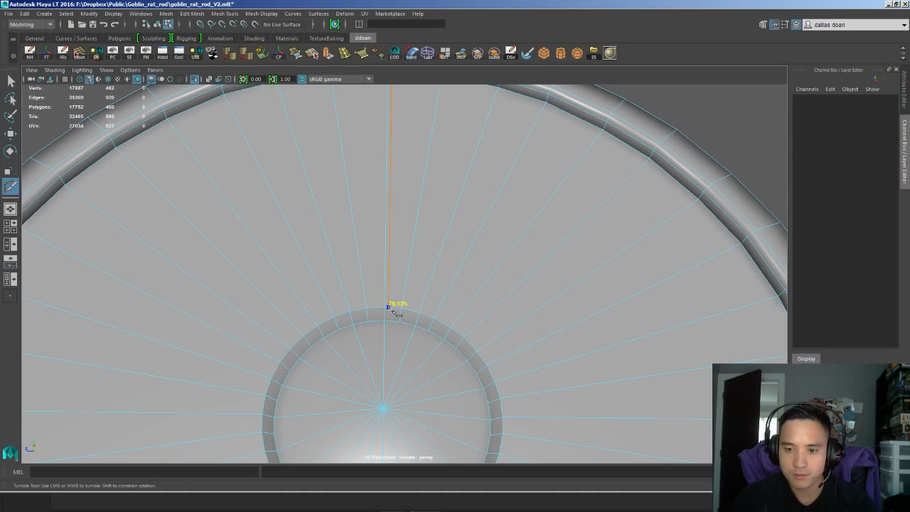
pyautogui.click(389, 307)
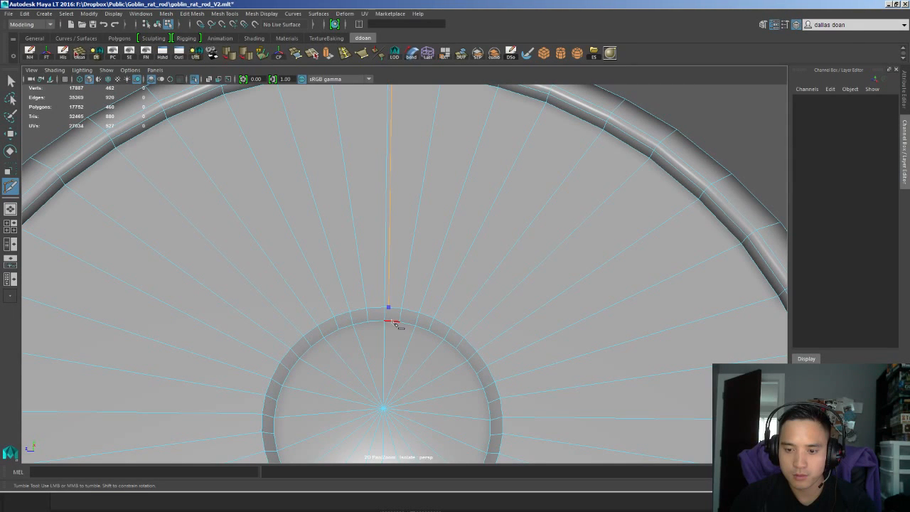
pyautogui.click(392, 321)
pyautogui.press('Return')
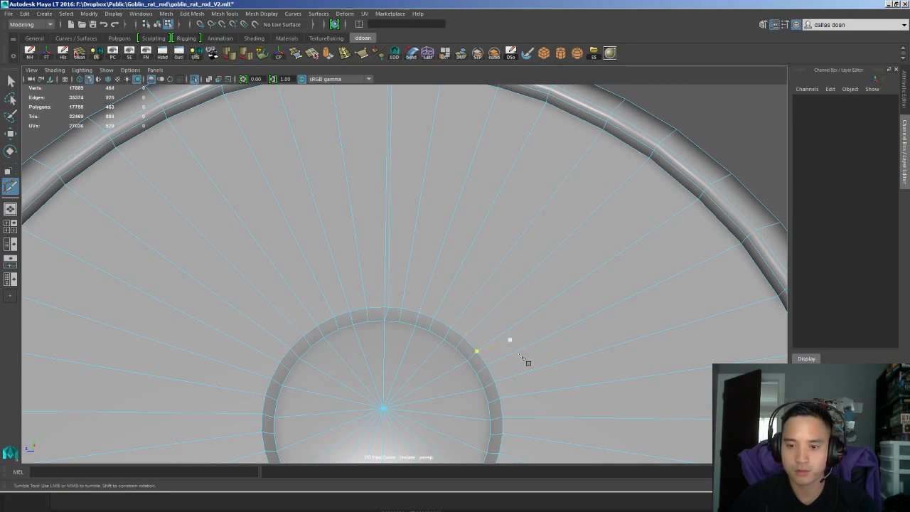
# Cut a matching edge just left of the disc's vertical centre edge, running from the inner rim to the hub
pyautogui.keyDown('alt'); pyautogui.moveTo(481, 246); pyautogui.dragTo(483, 301, button='middle'); pyautogui.keyUp('alt')
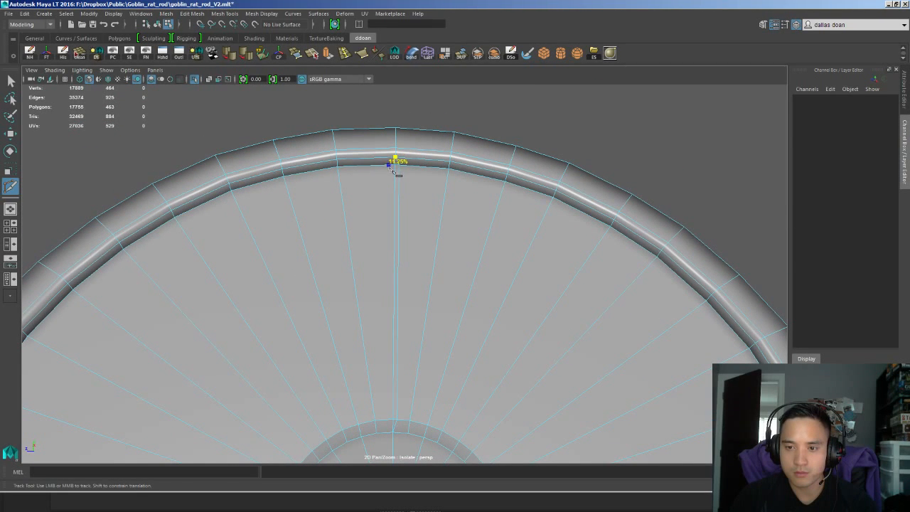
pyautogui.click(394, 165)
pyautogui.keyDown('alt'); pyautogui.moveTo(436, 392); pyautogui.dragTo(421, 261, button='middle'); pyautogui.keyUp('alt')
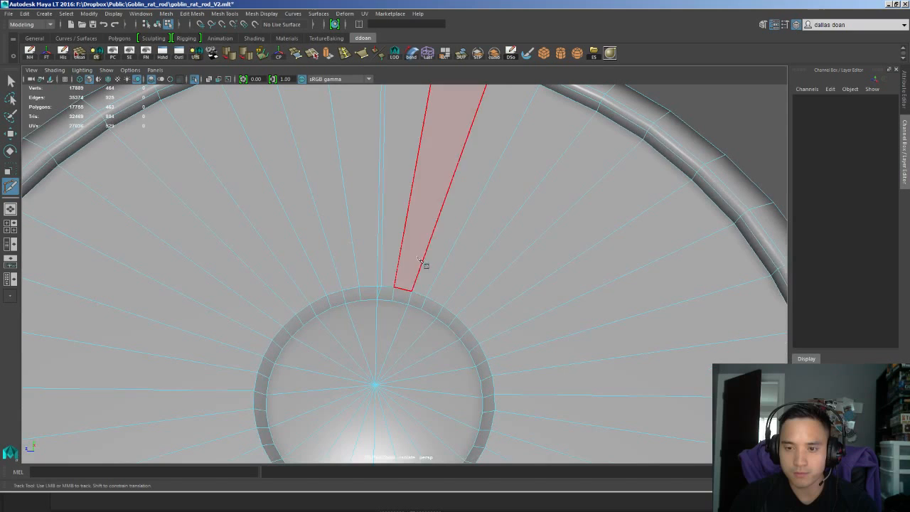
pyautogui.click(372, 285)
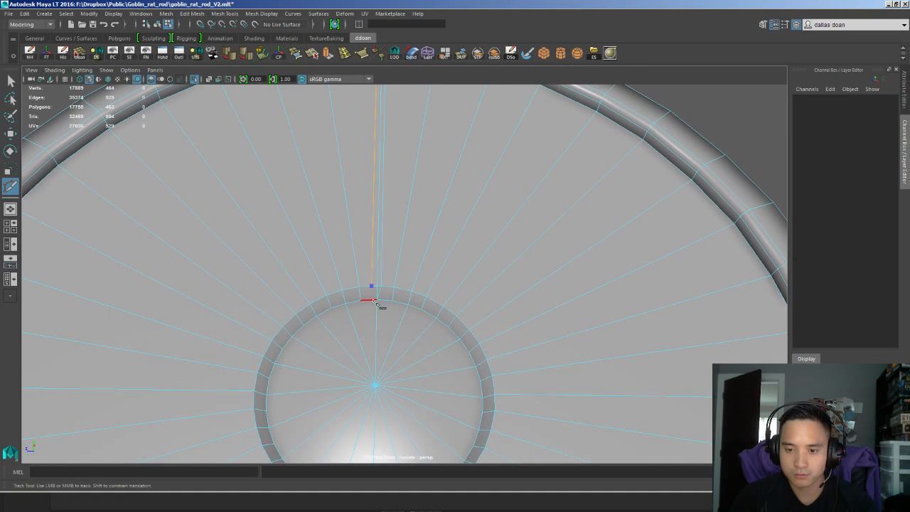
pyautogui.rightClick(397, 294)
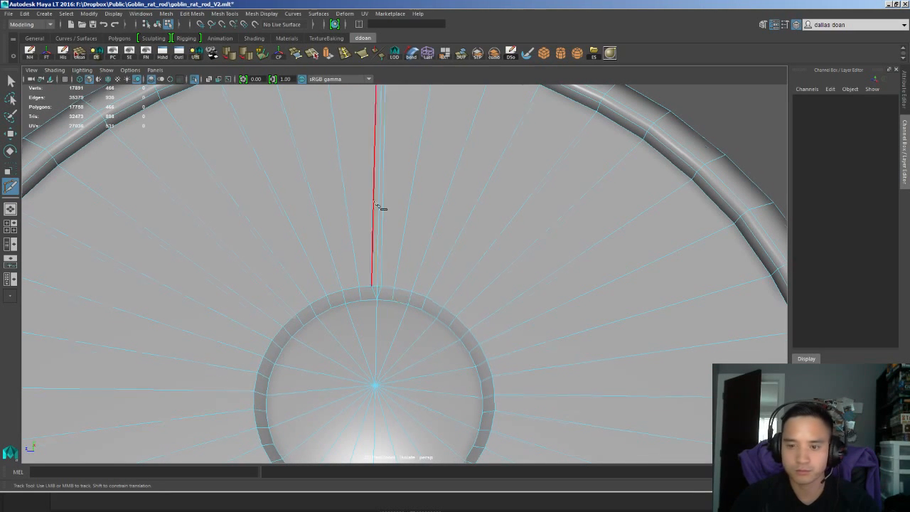
# Scale the left cut's vertex on the outer hub ring toward the vertical centre edge to narrow the gap
pyautogui.keyDown('alt'); pyautogui.moveTo(377, 204); pyautogui.dragTo(398, 277, button='middle'); pyautogui.keyUp('alt')
pyautogui.press('w')
pyautogui.scroll(8, 417, 322)
pyautogui.scroll(-8, 420, 322)
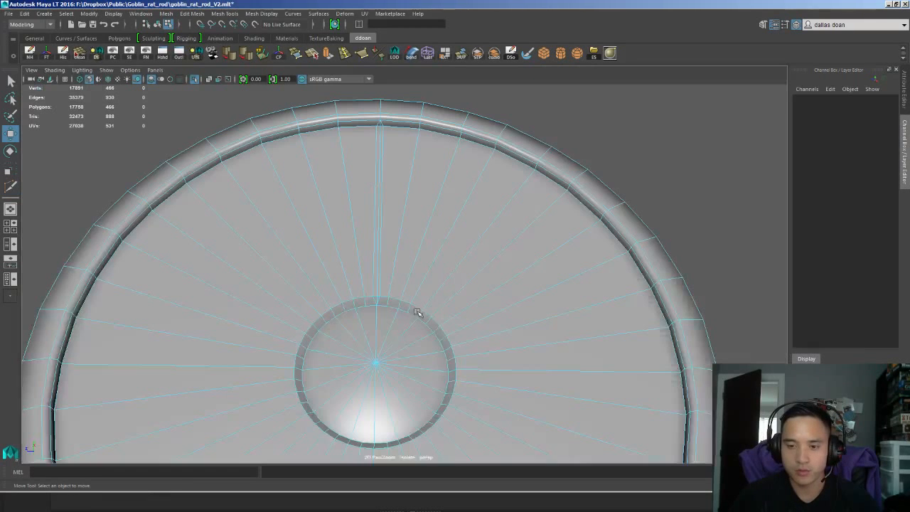
pyautogui.press('F9')
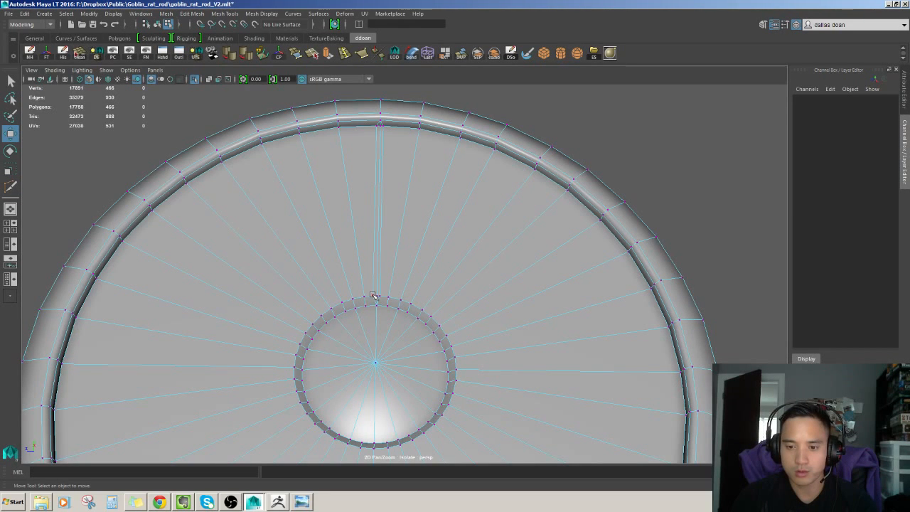
pyautogui.click(373, 296)
pyautogui.scroll(6, 426, 309)
pyautogui.scroll(-3, 448, 306)
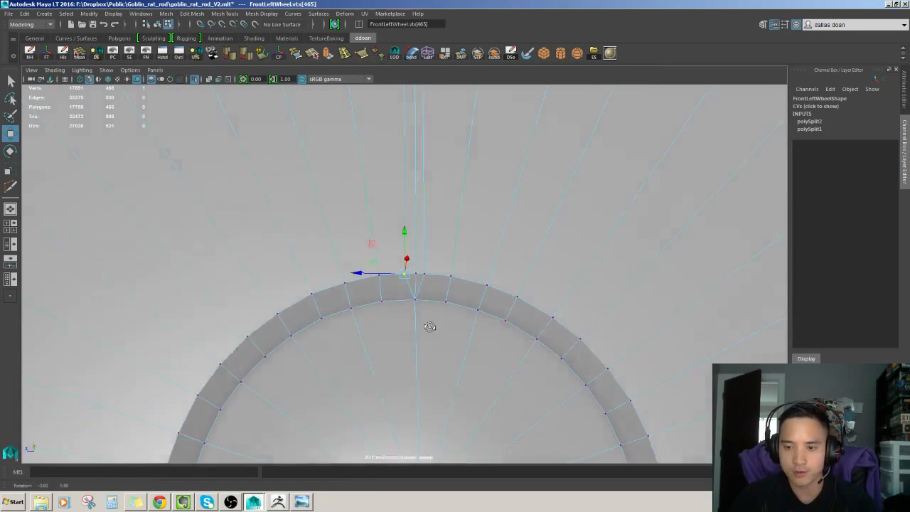
pyautogui.press('e')
pyautogui.press('r')
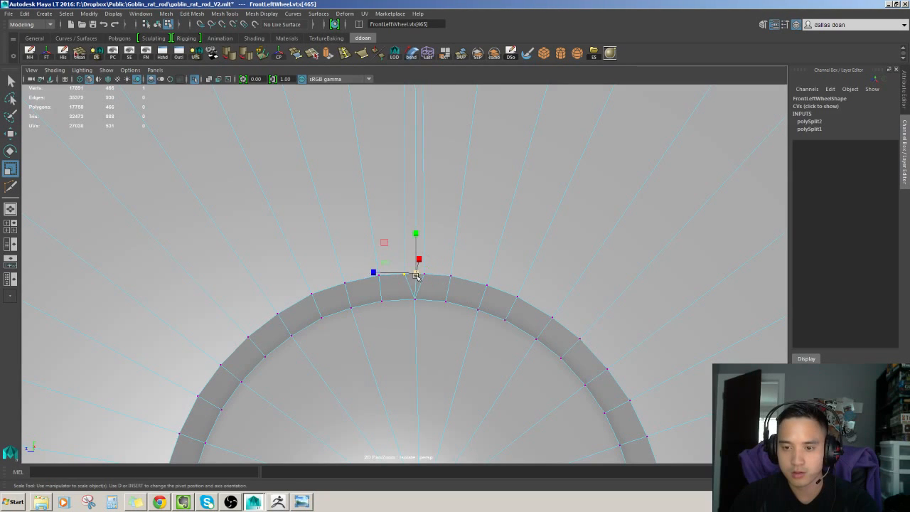
pyautogui.moveTo(416, 275); pyautogui.dragTo(411, 274)
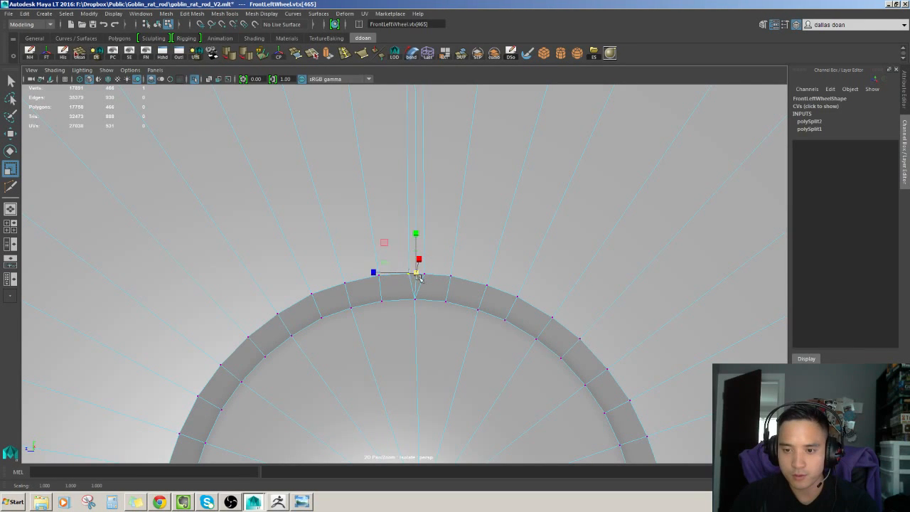
# Push the disc's upper vertical centre edge, between the two narrow cuts, inward to form a recessed seam
pyautogui.click(423, 274)
pyautogui.scroll(-5, 448, 304)
pyautogui.scroll(-3, 450, 307)
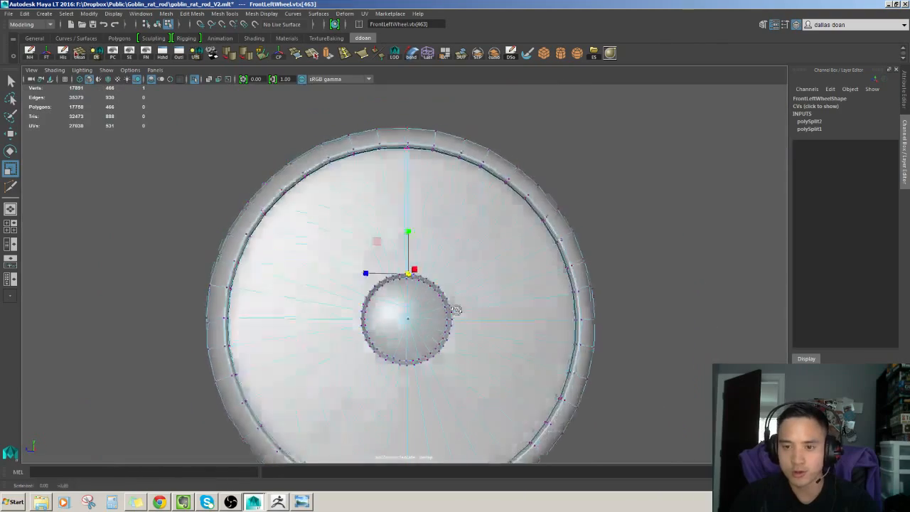
pyautogui.scroll(1, 450, 270)
pyautogui.press('w')
pyautogui.scroll(2, 433, 182)
pyautogui.scroll(-1, 431, 193)
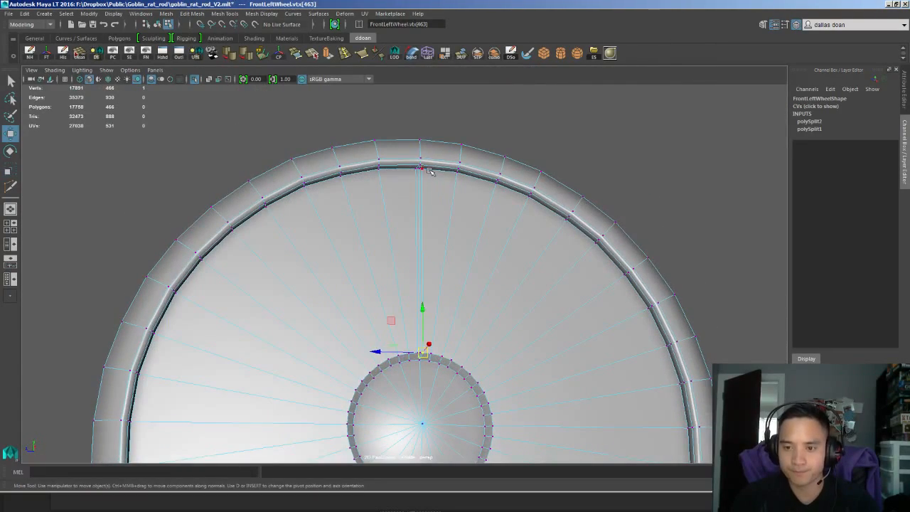
pyautogui.moveTo(426, 212); pyautogui.dragTo(423, 193, button='right')
pyautogui.click(420, 197)
pyautogui.press('f')
pyautogui.scroll(-5, 442, 231)
pyautogui.keyDown('alt'); pyautogui.moveTo(416, 281); pyautogui.dragTo(406, 247); pyautogui.keyUp('alt')
pyautogui.press('f')
pyautogui.scroll(-3, 392, 213)
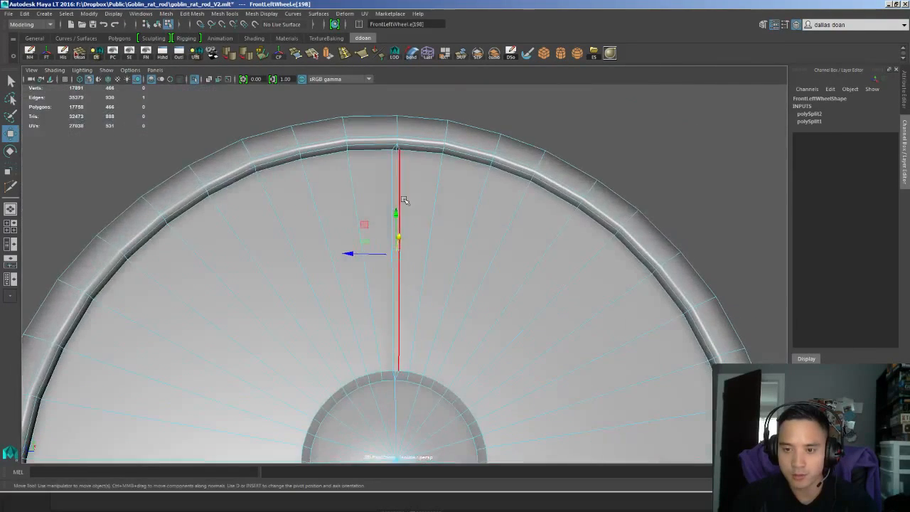
# Harden the two cut edges flanking the upper seam and clear the selection
pyautogui.click(390, 184)
pyautogui.keyDown('alt'); pyautogui.moveTo(402, 185); pyautogui.dragTo(461, 189); pyautogui.keyUp('alt')
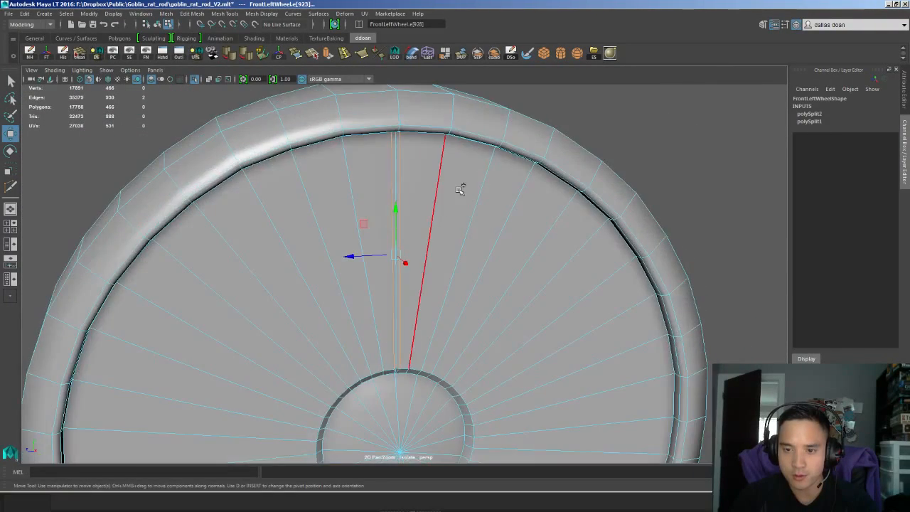
pyautogui.keyDown('shift'); pyautogui.moveTo(547, 213); pyautogui.dragTo(549, 218, button='right'); pyautogui.keyUp('shift')
pyautogui.keyDown('alt'); pyautogui.moveTo(548, 219); pyautogui.dragTo(465, 229, button='right'); pyautogui.keyUp('alt')
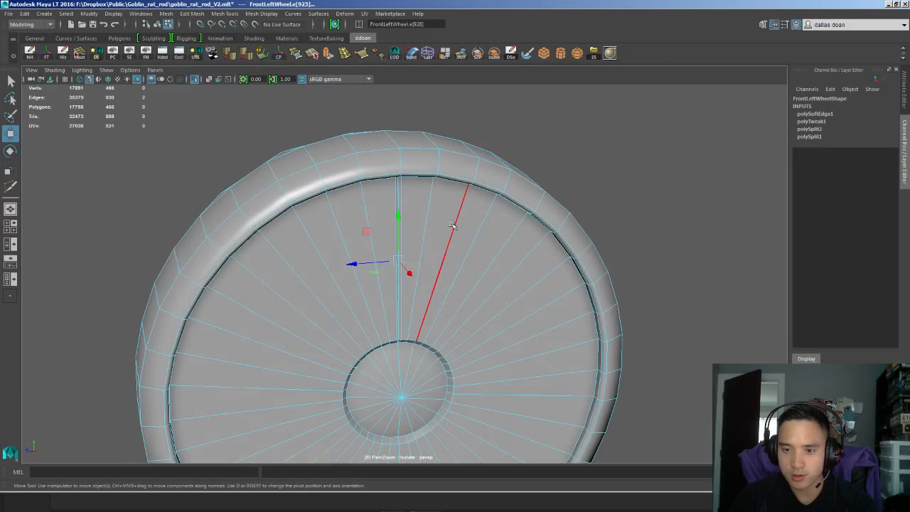
pyautogui.click(627, 220)
pyautogui.keyDown('alt'); pyautogui.moveTo(627, 221); pyautogui.dragTo(582, 227, button='right'); pyautogui.keyUp('alt')
pyautogui.keyDown('alt'); pyautogui.moveTo(583, 228); pyautogui.dragTo(543, 243); pyautogui.keyUp('alt')
pyautogui.keyDown('alt'); pyautogui.moveTo(520, 235); pyautogui.dragTo(503, 239, button='middle'); pyautogui.keyUp('alt')
pyautogui.keyDown('alt'); pyautogui.moveTo(510, 252); pyautogui.dragTo(516, 232, button='right'); pyautogui.keyUp('alt')
pyautogui.keyDown('alt'); pyautogui.moveTo(516, 232); pyautogui.dragTo(493, 245); pyautogui.keyUp('alt')
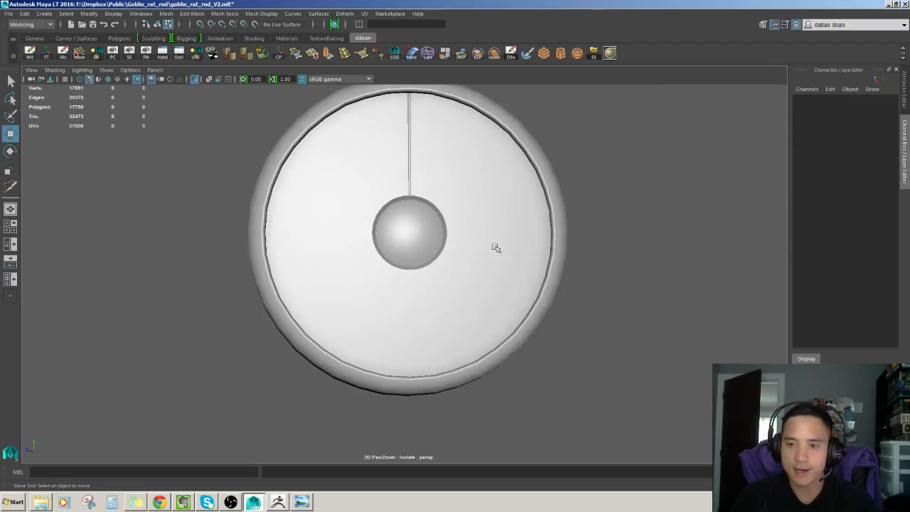
pyautogui.click(494, 246)
# Cut a new edge with Multi-Cut just right of the disc's lower vertical centre edge, from the hub ring to the inner rim
pyautogui.keyDown('alt'); pyautogui.moveTo(490, 242); pyautogui.dragTo(471, 204, button='right'); pyautogui.keyUp('alt')
pyautogui.keyDown('alt'); pyautogui.moveTo(471, 204); pyautogui.dragTo(453, 289); pyautogui.keyUp('alt')
pyautogui.keyDown('alt'); pyautogui.moveTo(452, 289); pyautogui.dragTo(443, 220, button='right'); pyautogui.keyUp('alt')
pyautogui.keyDown('alt'); pyautogui.moveTo(442, 220); pyautogui.dragTo(443, 264, button='middle'); pyautogui.keyUp('alt')
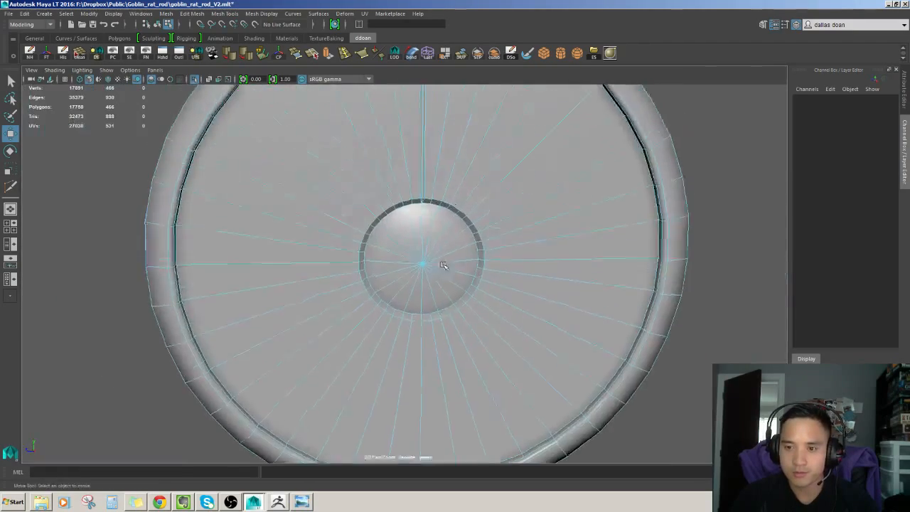
pyautogui.keyDown('alt'); pyautogui.moveTo(442, 264); pyautogui.dragTo(442, 204); pyautogui.keyUp('alt')
pyautogui.keyDown('alt'); pyautogui.moveTo(442, 205); pyautogui.dragTo(453, 231, button='right'); pyautogui.keyUp('alt')
pyautogui.keyDown('alt'); pyautogui.moveTo(453, 232); pyautogui.dragTo(433, 145, button='middle'); pyautogui.keyUp('alt')
pyautogui.keyDown('alt'); pyautogui.moveTo(434, 146); pyautogui.dragTo(493, 199, button='right'); pyautogui.keyUp('alt')
pyautogui.press('y')
pyautogui.keyDown('alt'); pyautogui.moveTo(425, 150); pyautogui.dragTo(434, 189, button='middle'); pyautogui.keyUp('alt')
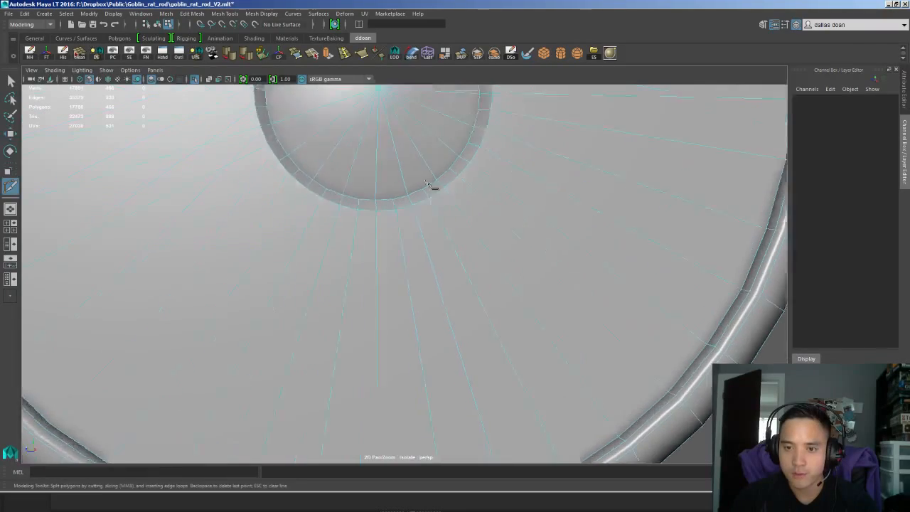
pyautogui.keyDown('alt'); pyautogui.moveTo(435, 189); pyautogui.dragTo(429, 165, button='right'); pyautogui.keyUp('alt')
pyautogui.keyDown('alt'); pyautogui.moveTo(429, 165); pyautogui.dragTo(430, 191, button='middle'); pyautogui.keyUp('alt')
pyautogui.keyDown('alt'); pyautogui.moveTo(430, 191); pyautogui.dragTo(413, 183, button='right'); pyautogui.keyUp('alt')
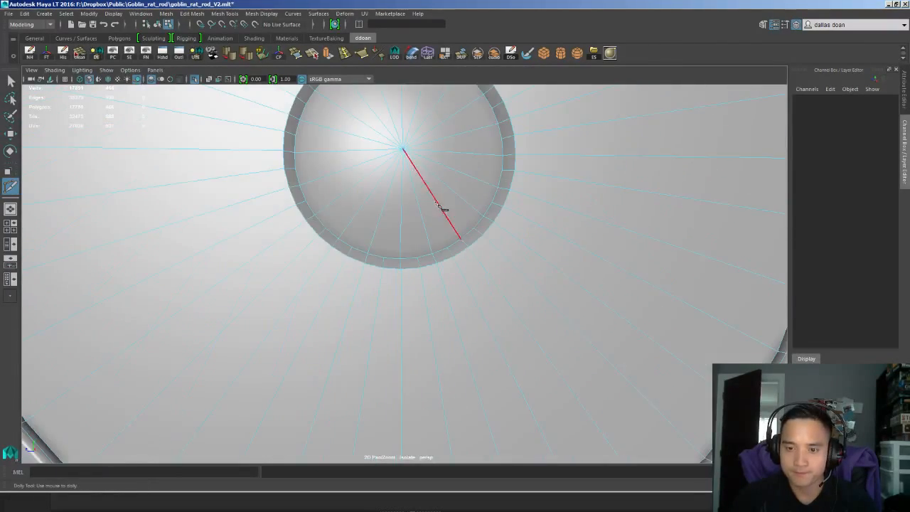
pyautogui.keyDown('alt'); pyautogui.moveTo(444, 209); pyautogui.dragTo(463, 255, button='middle'); pyautogui.keyUp('alt')
pyautogui.moveTo(462, 255)
pyautogui.keyDown('alt'); pyautogui.mouseDown()
pyautogui.moveTo(463, 211)
pyautogui.moveTo(453, 250)
pyautogui.mouseUp(); pyautogui.keyUp('alt')
pyautogui.keyDown('alt'); pyautogui.moveTo(454, 250); pyautogui.dragTo(441, 266, button='middle'); pyautogui.keyUp('alt')
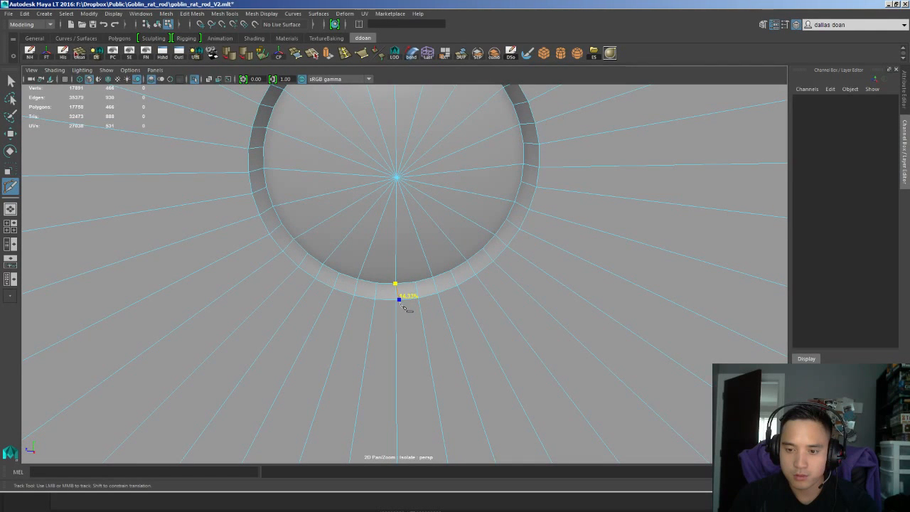
pyautogui.keyDown('alt'); pyautogui.moveTo(419, 344); pyautogui.dragTo(425, 242); pyautogui.keyUp('alt')
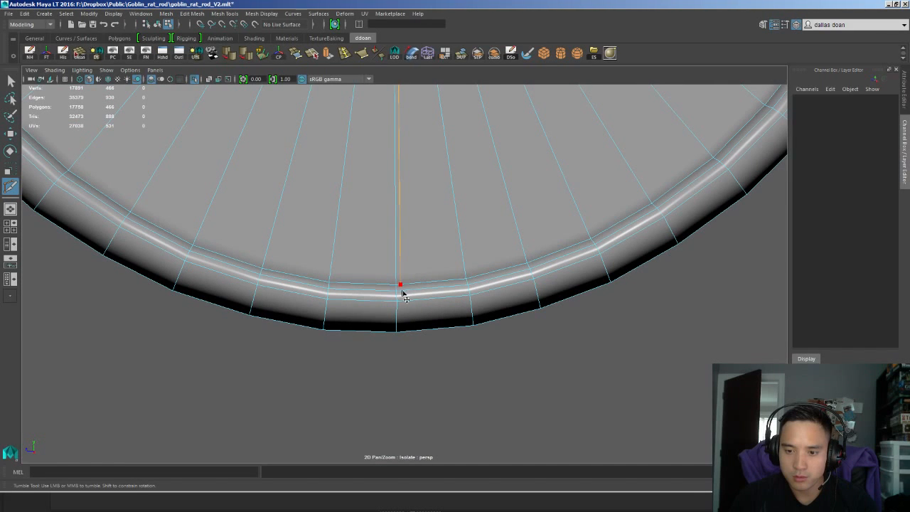
pyautogui.rightClick(403, 275)
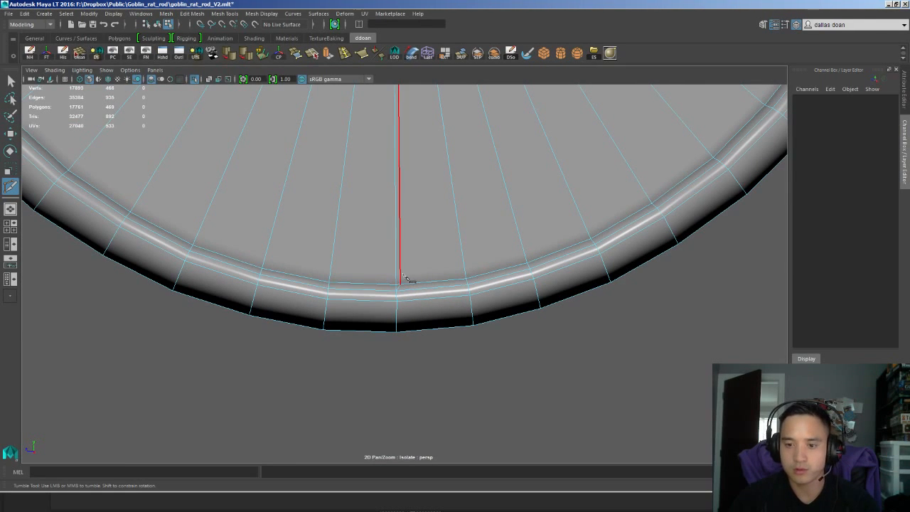
# Cut a matching edge just left of the disc's lower vertical centre edge, from the inner rim to the hub ring
pyautogui.keyDown('alt'); pyautogui.moveTo(402, 276); pyautogui.dragTo(399, 294, button='middle'); pyautogui.keyUp('alt')
pyautogui.keyDown('alt'); pyautogui.moveTo(400, 294); pyautogui.dragTo(410, 297, button='right'); pyautogui.keyUp('alt')
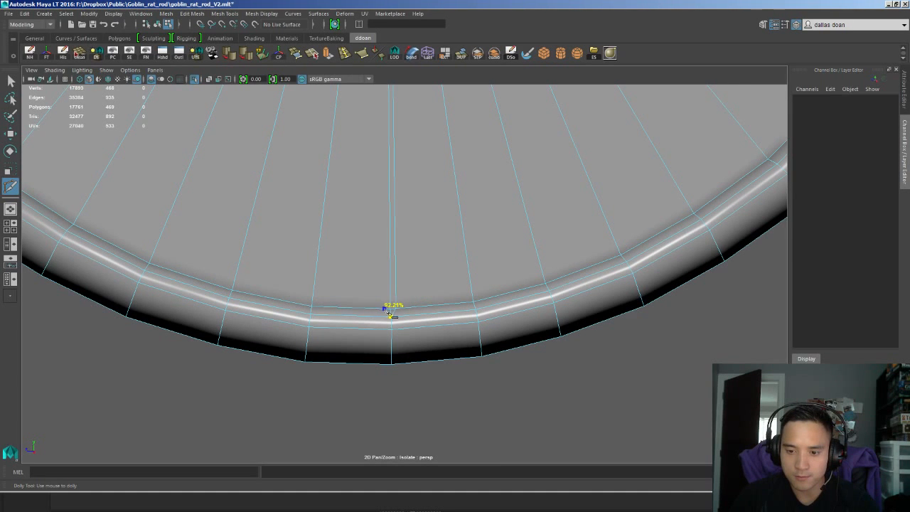
pyautogui.keyDown('alt'); pyautogui.moveTo(430, 224); pyautogui.dragTo(434, 259, button='middle'); pyautogui.keyUp('alt')
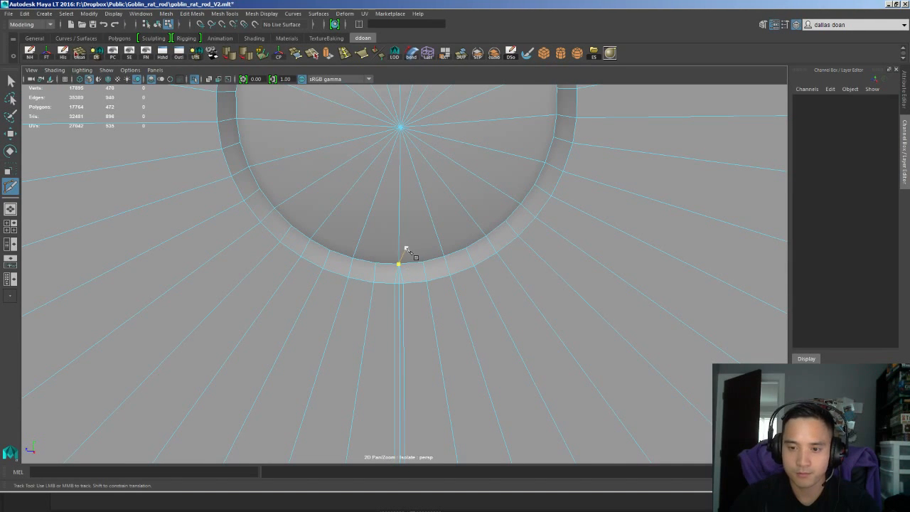
pyautogui.scroll(-5, 427, 247)
pyautogui.press('w')
# Move the disc's lower vertical centre edge inward between its two flanking cuts to sink a groove
pyautogui.scroll(10, 408, 260)
pyautogui.scroll(-8, 428, 243)
pyautogui.keyDown('alt'); pyautogui.moveTo(429, 244); pyautogui.dragTo(432, 323); pyautogui.keyUp('alt')
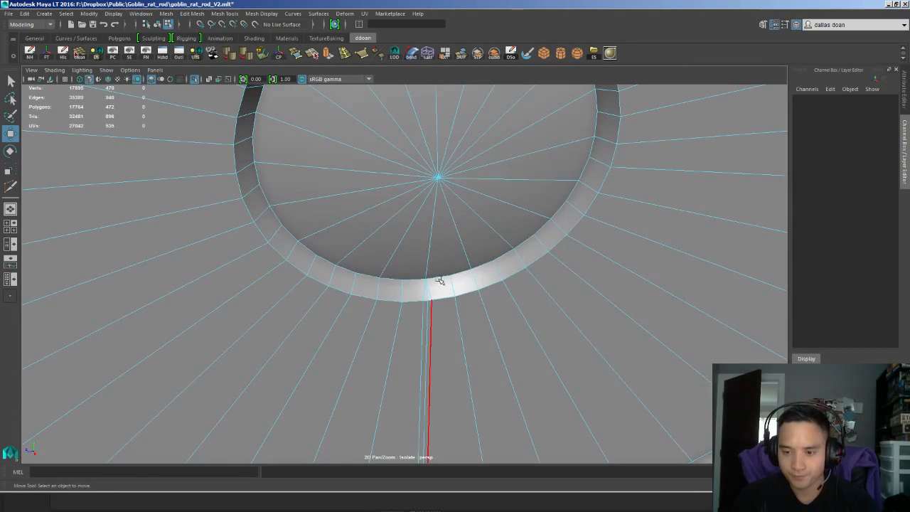
pyautogui.click(428, 316)
pyautogui.press('f')
pyautogui.keyDown('alt'); pyautogui.moveTo(465, 292); pyautogui.dragTo(477, 342); pyautogui.keyUp('alt')
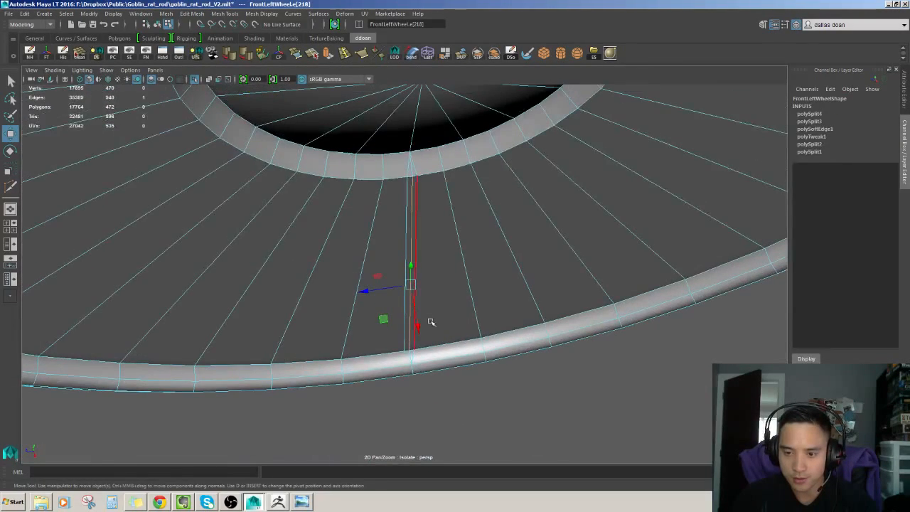
pyautogui.moveTo(419, 328); pyautogui.dragTo(417, 321)
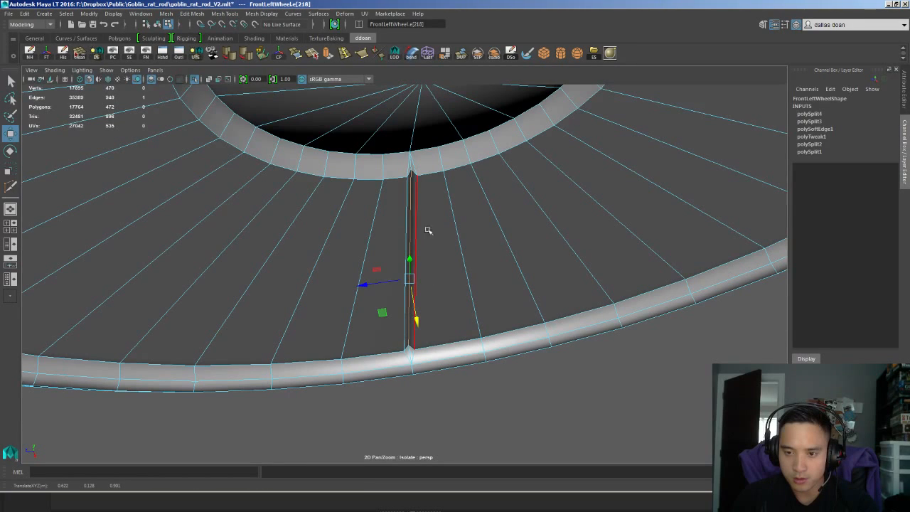
# Harden the two cut edges flanking the lower groove and return to object mode with nothing selected
pyautogui.click(417, 206)
pyautogui.keyDown('alt'); pyautogui.moveTo(404, 196); pyautogui.dragTo(447, 227); pyautogui.keyUp('alt')
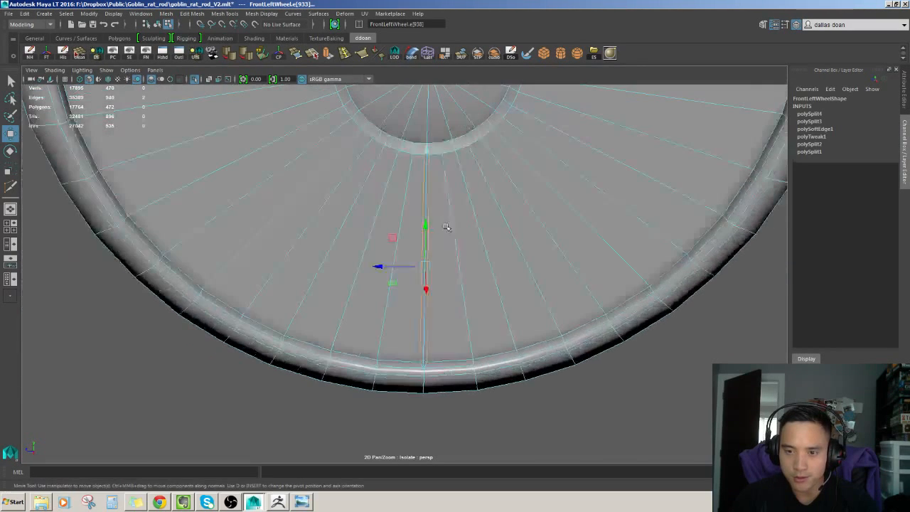
pyautogui.keyDown('alt'); pyautogui.moveTo(524, 215); pyautogui.dragTo(476, 213); pyautogui.keyUp('alt')
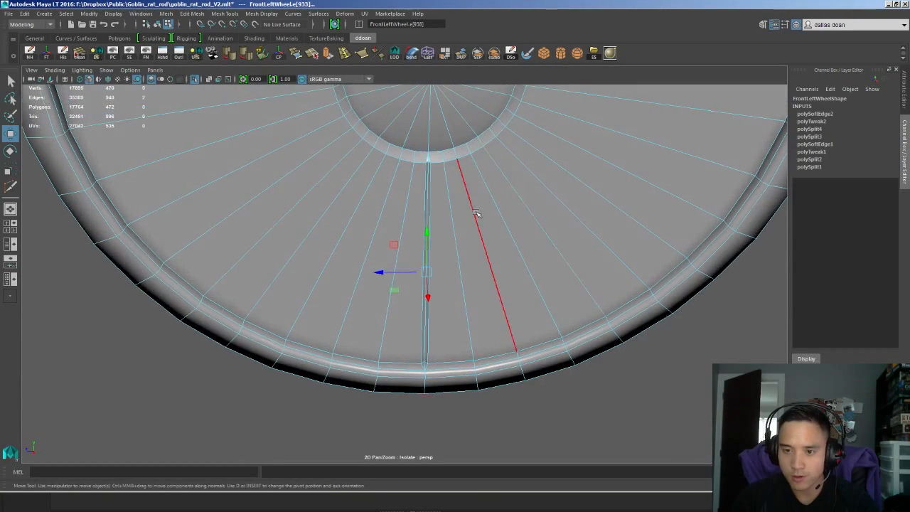
pyautogui.press('F8')
pyautogui.scroll(-5, 469, 248)
pyautogui.click(597, 335)
pyautogui.keyDown('alt'); pyautogui.moveTo(597, 335); pyautogui.dragTo(494, 278); pyautogui.keyUp('alt')
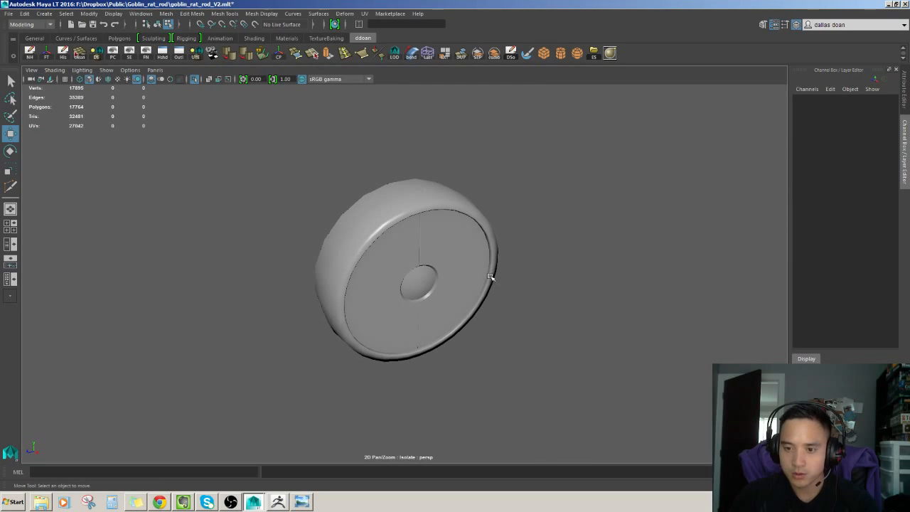
# Delete the front left wheel's construction history and deselect the wheel
pyautogui.click(491, 270)
pyautogui.press('F8')
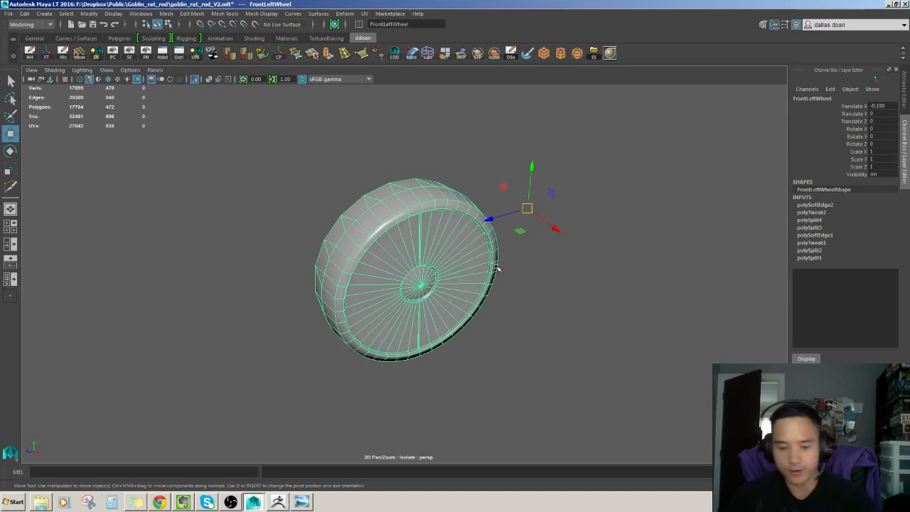
pyautogui.hotkey('alt', 'shift', 'd')
pyautogui.keyDown('alt'); pyautogui.moveTo(497, 266); pyautogui.dragTo(576, 331); pyautogui.keyUp('alt')
pyautogui.click(576, 331)
pyautogui.keyDown('alt'); pyautogui.moveTo(509, 330); pyautogui.dragTo(536, 315); pyautogui.keyUp('alt')
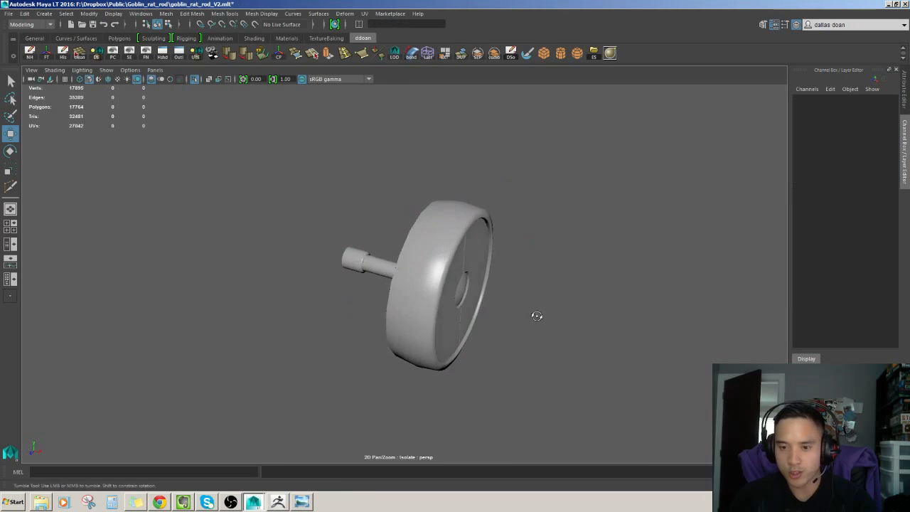
# Examine the lower groove up close along its length, from the hub ring to the rim
pyautogui.click(477, 287)
pyautogui.keyDown('alt'); pyautogui.moveTo(478, 285); pyautogui.dragTo(387, 245); pyautogui.keyUp('alt')
pyautogui.scroll(2, 397, 245)
pyautogui.click(569, 192)
pyautogui.scroll(-1, 481, 235)
pyautogui.scroll(2, 481, 235)
pyautogui.keyDown('alt'); pyautogui.moveTo(481, 235); pyautogui.dragTo(437, 264); pyautogui.keyUp('alt')
pyautogui.scroll(3, 462, 234)
pyautogui.click(462, 266)
pyautogui.scroll(3, 465, 269)
pyautogui.scroll(3, 444, 273)
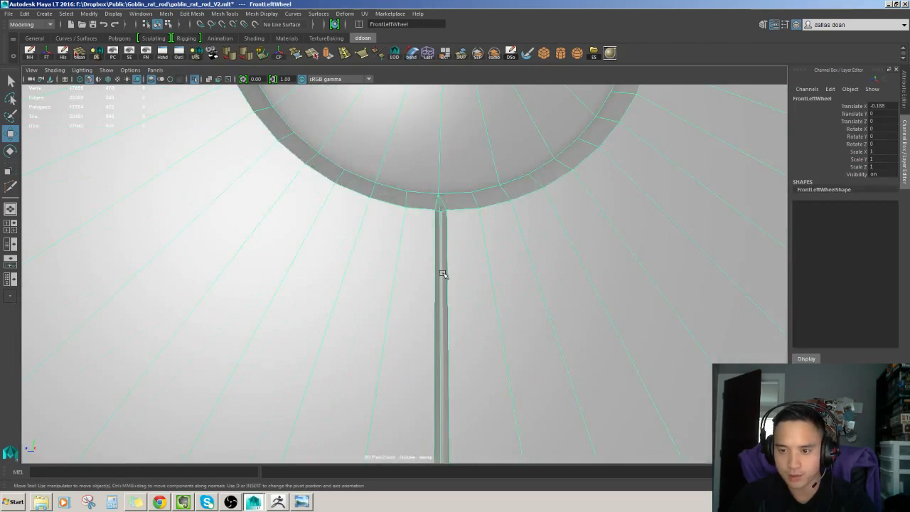
pyautogui.scroll(-6, 445, 274)
pyautogui.keyDown('alt'); pyautogui.moveTo(419, 231); pyautogui.dragTo(421, 288, button='middle'); pyautogui.keyUp('alt')
pyautogui.keyDown('alt'); pyautogui.moveTo(511, 234); pyautogui.dragTo(497, 217); pyautogui.keyUp('alt')
pyautogui.scroll(2, 501, 234)
pyautogui.keyDown('alt'); pyautogui.moveTo(505, 342); pyautogui.dragTo(481, 215, button='middle'); pyautogui.keyUp('alt')
pyautogui.scroll(2, 481, 215)
pyautogui.keyDown('alt'); pyautogui.moveTo(482, 217); pyautogui.dragTo(504, 266); pyautogui.keyUp('alt')
pyautogui.keyDown('alt'); pyautogui.moveTo(490, 344); pyautogui.dragTo(471, 278, button='middle'); pyautogui.keyUp('alt')
pyautogui.scroll(3, 471, 278)
# Scale the lower groove's two outer vertices at the rim toward each other to narrow its rim end
pyautogui.moveTo(465, 275); pyautogui.dragTo(378, 246, button='right')
pyautogui.scroll(4, 379, 260)
pyautogui.click(364, 237)
pyautogui.keyDown('alt'); pyautogui.moveTo(364, 238); pyautogui.dragTo(402, 253); pyautogui.keyUp('alt')
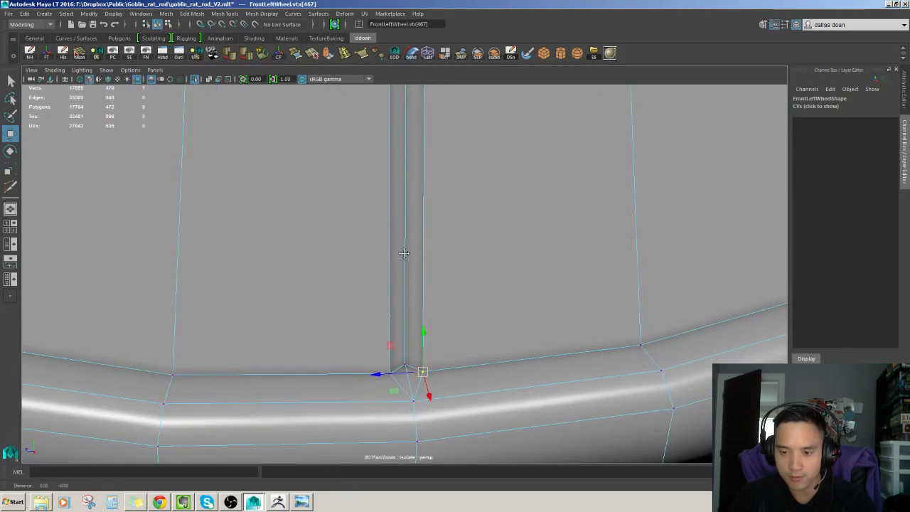
pyautogui.keyDown('shift'); pyautogui.click(390, 372); pyautogui.keyUp('shift')
pyautogui.keyDown('alt'); pyautogui.moveTo(392, 369); pyautogui.dragTo(413, 355); pyautogui.keyUp('alt')
pyautogui.press('r')
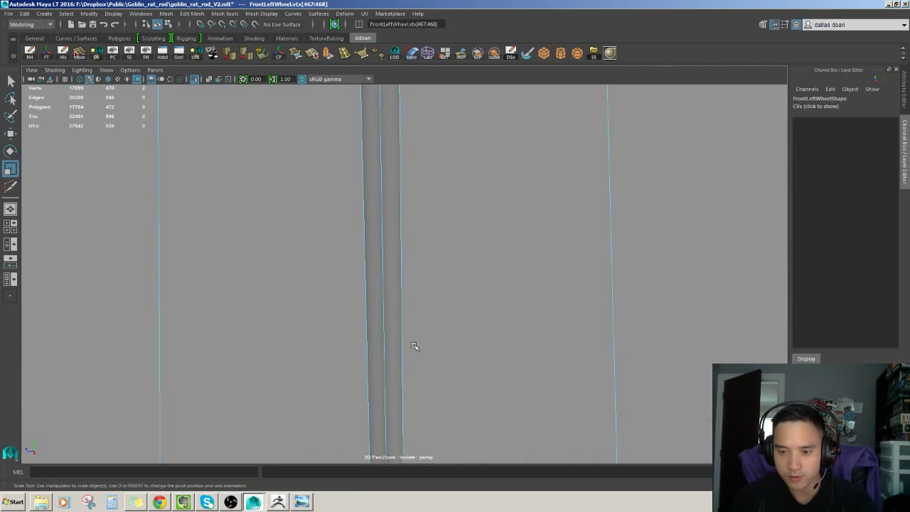
pyautogui.scroll(-6, 414, 347)
pyautogui.scroll(-5, 418, 284)
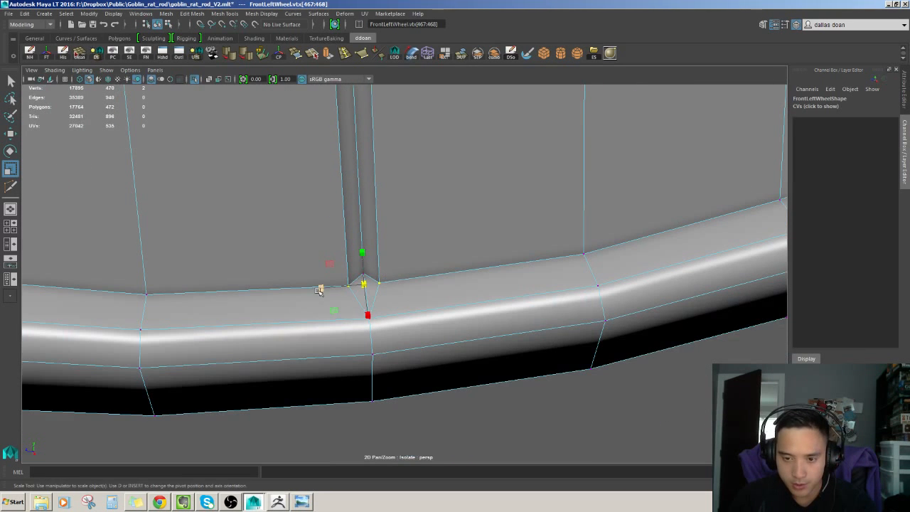
pyautogui.moveTo(320, 290); pyautogui.dragTo(332, 286, button='middle')
pyautogui.scroll(-10, 430, 208)
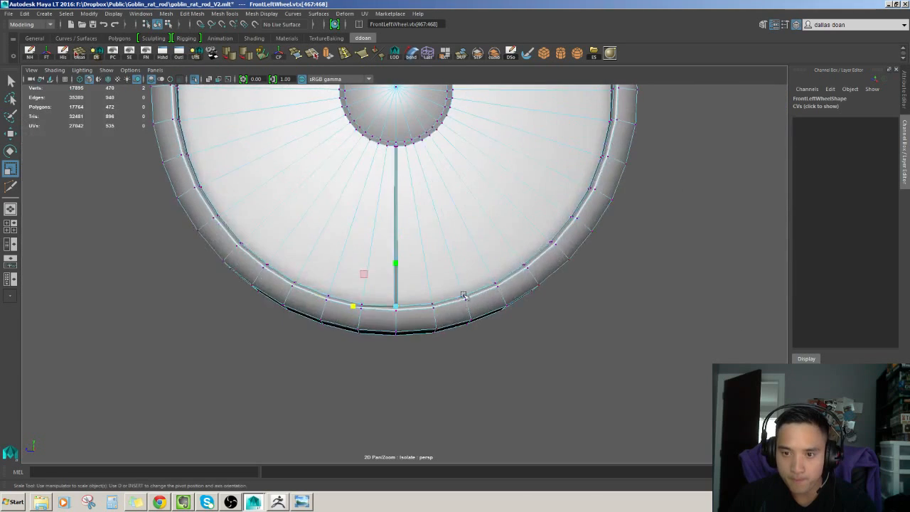
pyautogui.keyDown('alt'); pyautogui.moveTo(463, 295); pyautogui.dragTo(453, 274); pyautogui.keyUp('alt')
pyautogui.moveTo(360, 335); pyautogui.dragTo(359, 334, button='middle')
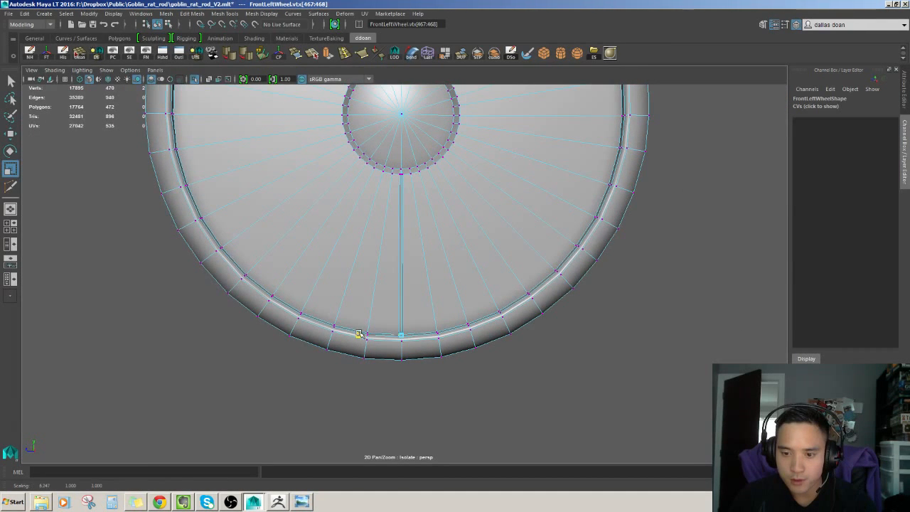
pyautogui.press('w')
# Examine the upper and lower seams across the whole wheel disc from several angles in object mode
pyautogui.doubleClick(476, 261)
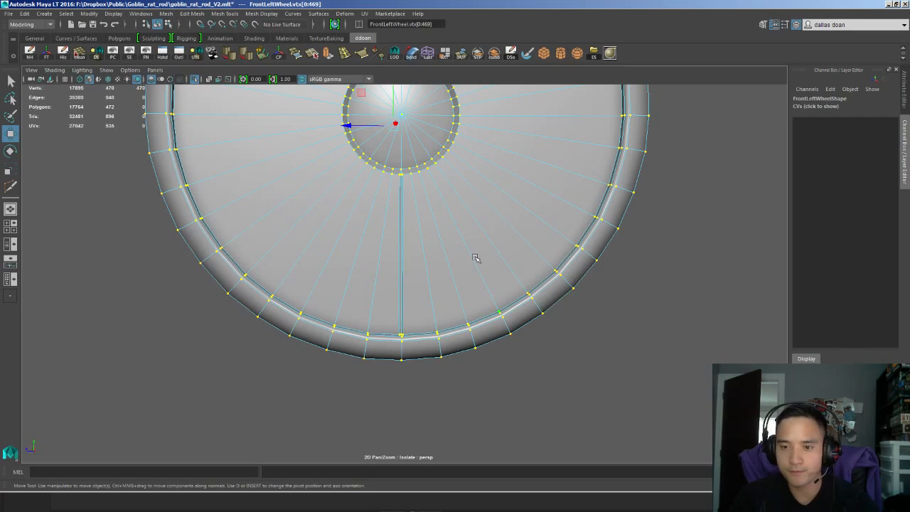
pyautogui.keyDown('alt'); pyautogui.moveTo(476, 248); pyautogui.dragTo(474, 294, button='middle'); pyautogui.keyUp('alt')
pyautogui.press('F8')
pyautogui.scroll(-2, 476, 282)
pyautogui.keyDown('alt'); pyautogui.moveTo(476, 282); pyautogui.dragTo(499, 325); pyautogui.keyUp('alt')
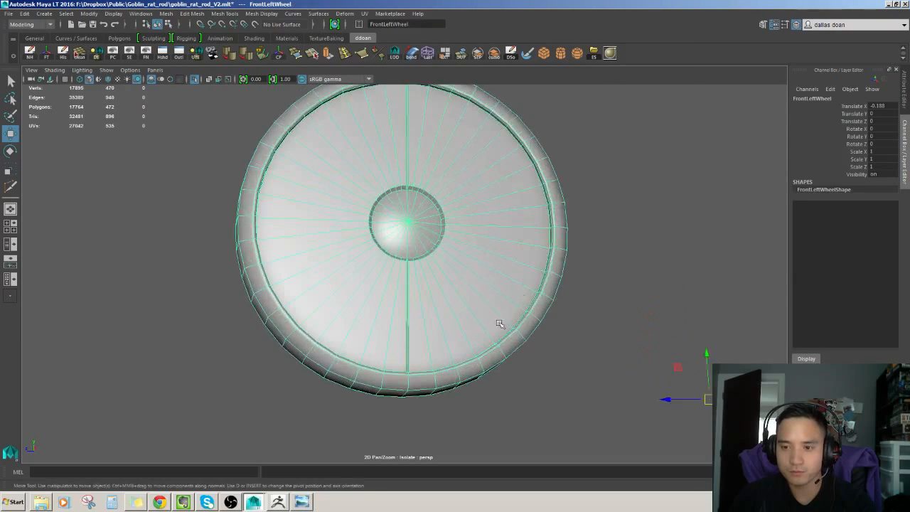
pyautogui.click(577, 274)
pyautogui.keyDown('alt'); pyautogui.moveTo(577, 274); pyautogui.dragTo(375, 248); pyautogui.keyUp('alt')
pyautogui.click(408, 230)
pyautogui.scroll(2, 406, 229)
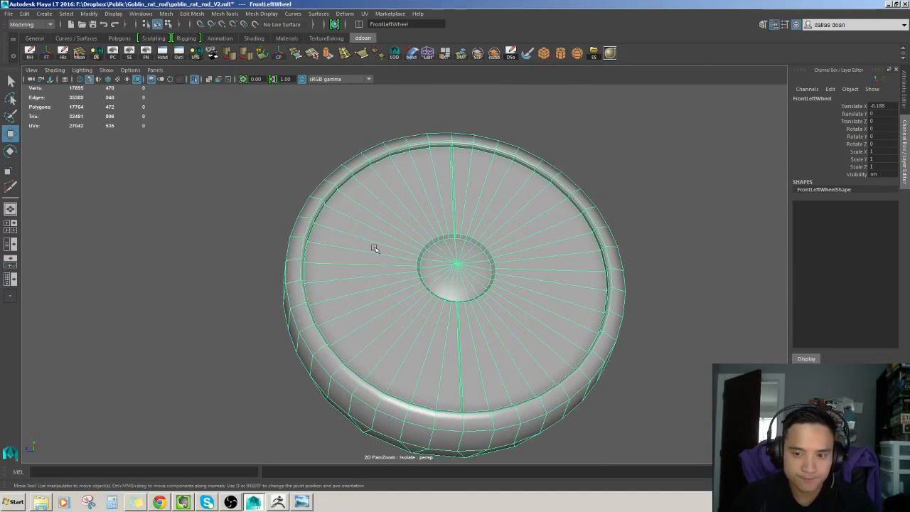
pyautogui.scroll(3, 325, 208)
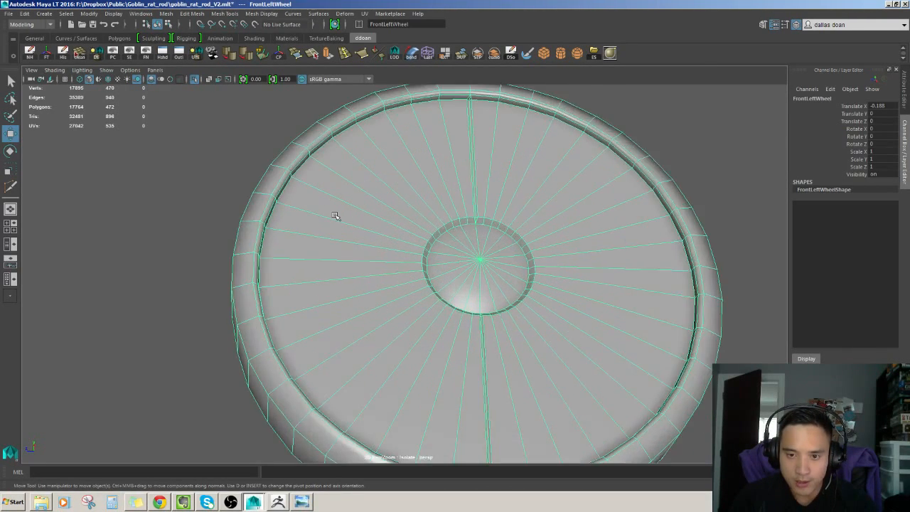
pyautogui.keyDown('alt'); pyautogui.moveTo(335, 216); pyautogui.dragTo(331, 247); pyautogui.keyUp('alt')
pyautogui.keyDown('alt'); pyautogui.moveTo(331, 246); pyautogui.dragTo(330, 240, button='middle'); pyautogui.keyUp('alt')
pyautogui.keyDown('alt'); pyautogui.moveTo(330, 239); pyautogui.dragTo(329, 194); pyautogui.keyUp('alt')
pyautogui.moveTo(275, 256)
pyautogui.keyDown('alt'); pyautogui.mouseDown()
pyautogui.moveTo(287, 303)
pyautogui.moveTo(287, 227)
pyautogui.moveTo(258, 255)
pyautogui.mouseUp(); pyautogui.keyUp('alt')
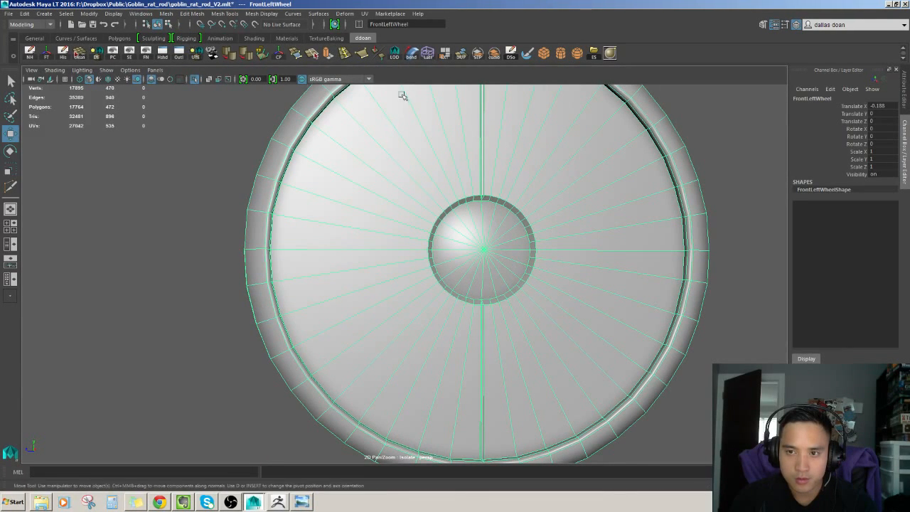
# Cut a vertical line with Multi-Cut through the spokes on the disc's left side, between the lower and upper rim vertices
pyautogui.press('y')
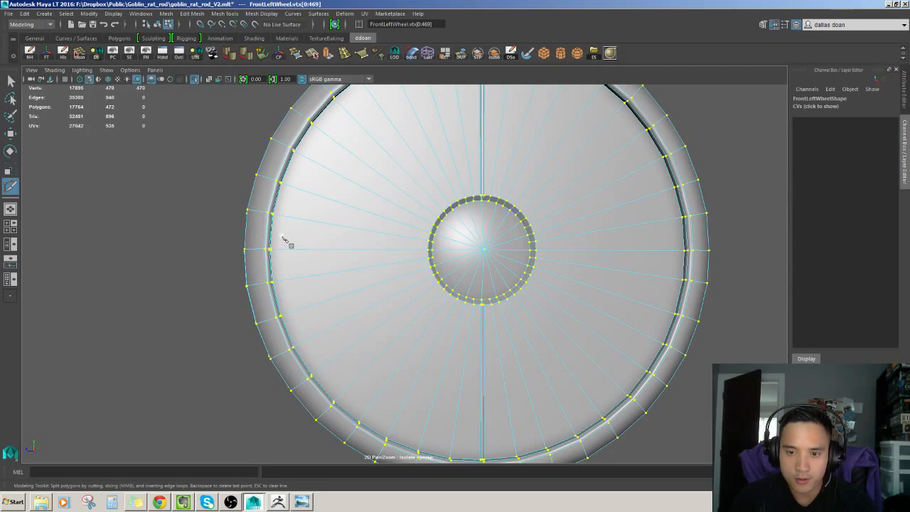
pyautogui.keyDown('alt'); pyautogui.moveTo(323, 135); pyautogui.dragTo(328, 165, button='middle'); pyautogui.keyUp('alt')
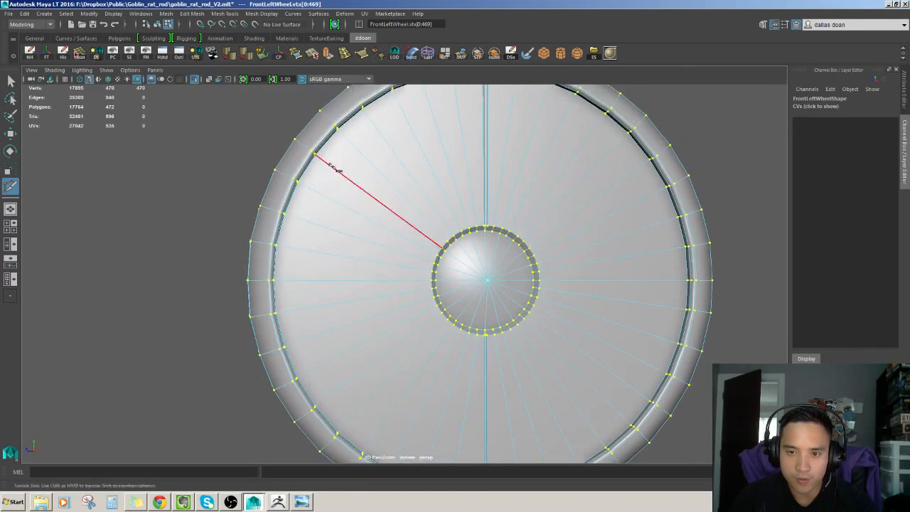
pyautogui.keyDown('alt'); pyautogui.moveTo(328, 165); pyautogui.dragTo(333, 125); pyautogui.keyUp('alt')
pyautogui.keyDown('alt'); pyautogui.moveTo(334, 125); pyautogui.dragTo(338, 159, button='middle'); pyautogui.keyUp('alt')
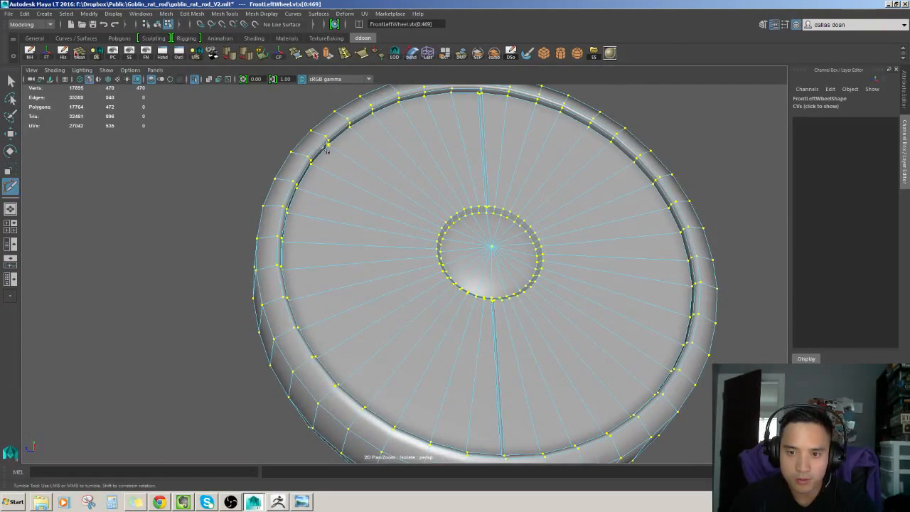
pyautogui.keyDown('alt'); pyautogui.moveTo(360, 309); pyautogui.dragTo(425, 324, button='right'); pyautogui.keyUp('alt')
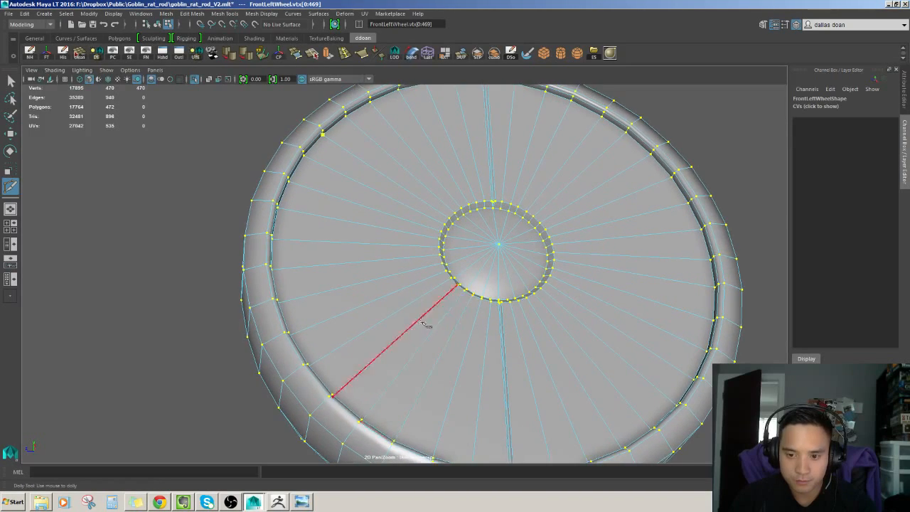
pyautogui.keyDown('alt'); pyautogui.moveTo(392, 315); pyautogui.dragTo(386, 253); pyautogui.keyUp('alt')
pyautogui.keyDown('alt'); pyautogui.moveTo(385, 252); pyautogui.dragTo(383, 211, button='middle'); pyautogui.keyUp('alt')
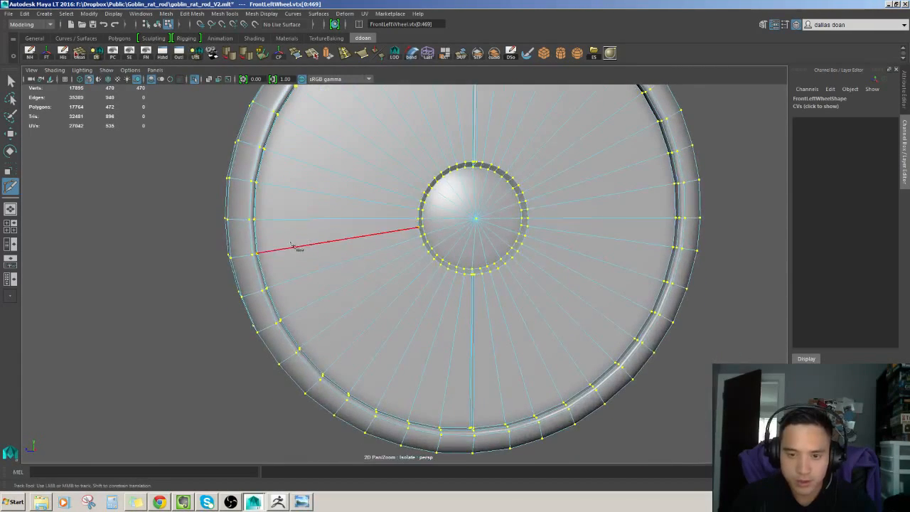
pyautogui.click(299, 349)
pyautogui.click(296, 87)
pyautogui.keyDown('alt'); pyautogui.moveTo(437, 280); pyautogui.dragTo(435, 277); pyautogui.keyUp('alt')
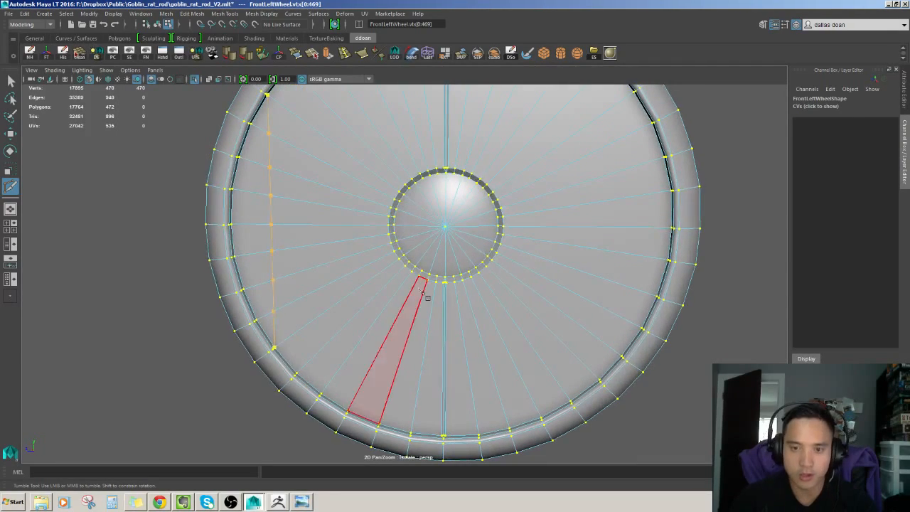
pyautogui.press('Return')
pyautogui.keyDown('alt'); pyautogui.moveTo(435, 214); pyautogui.dragTo(469, 245); pyautogui.keyUp('alt')
pyautogui.keyDown('alt'); pyautogui.moveTo(445, 236); pyautogui.dragTo(441, 229, button='right'); pyautogui.keyUp('alt')
pyautogui.keyDown('alt'); pyautogui.moveTo(441, 230); pyautogui.dragTo(441, 246, button='middle'); pyautogui.keyUp('alt')
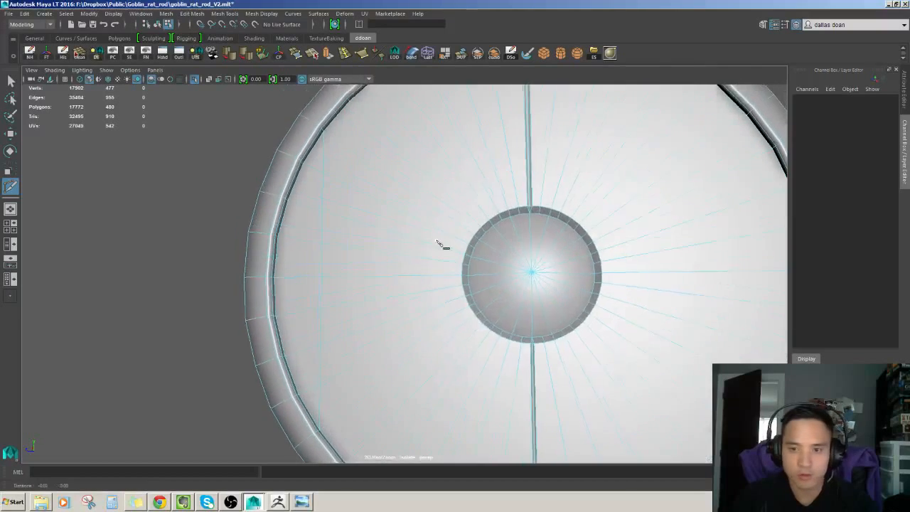
pyautogui.keyDown('alt'); pyautogui.moveTo(441, 246); pyautogui.dragTo(455, 267); pyautogui.keyUp('alt')
pyautogui.click(481, 283)
pyautogui.keyDown('alt'); pyautogui.moveTo(444, 263); pyautogui.dragTo(379, 190, button='right'); pyautogui.keyUp('alt')
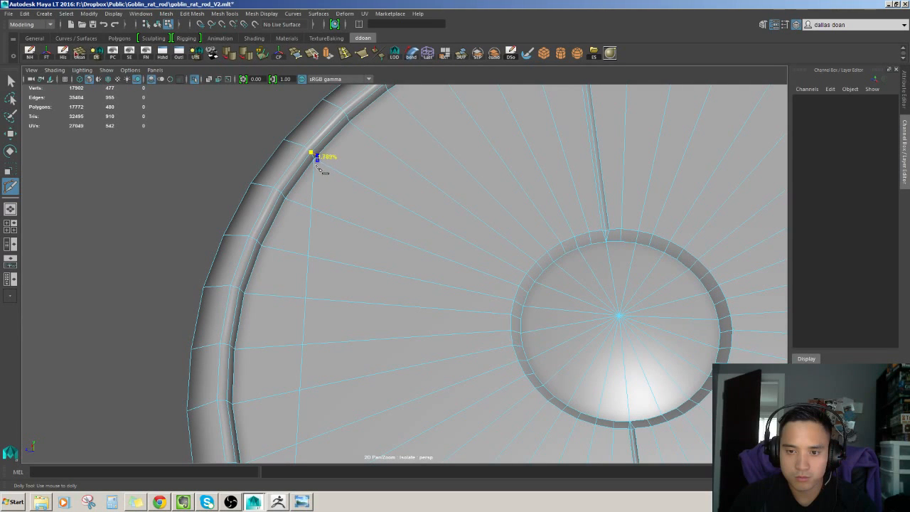
pyautogui.scroll(-3, 381, 263)
pyautogui.keyDown('alt'); pyautogui.moveTo(389, 285); pyautogui.dragTo(391, 247, button='middle'); pyautogui.keyUp('alt')
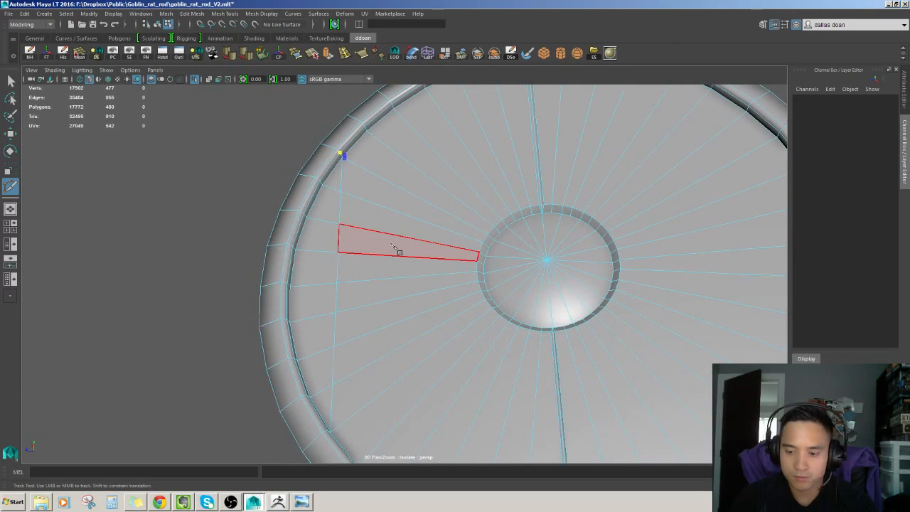
pyautogui.click(390, 244)
pyautogui.hotkey('ctrl', 'z')
pyautogui.scroll(3, 446, 208)
pyautogui.click(446, 208)
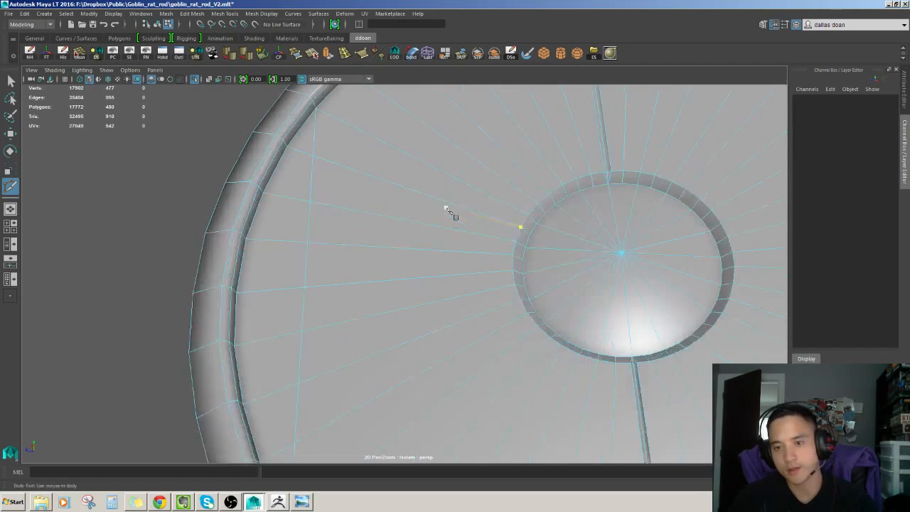
pyautogui.keyDown('alt'); pyautogui.moveTo(446, 207); pyautogui.dragTo(465, 229); pyautogui.keyUp('alt')
pyautogui.hotkey('ctrl', 'z')
pyautogui.scroll(-4, 452, 259)
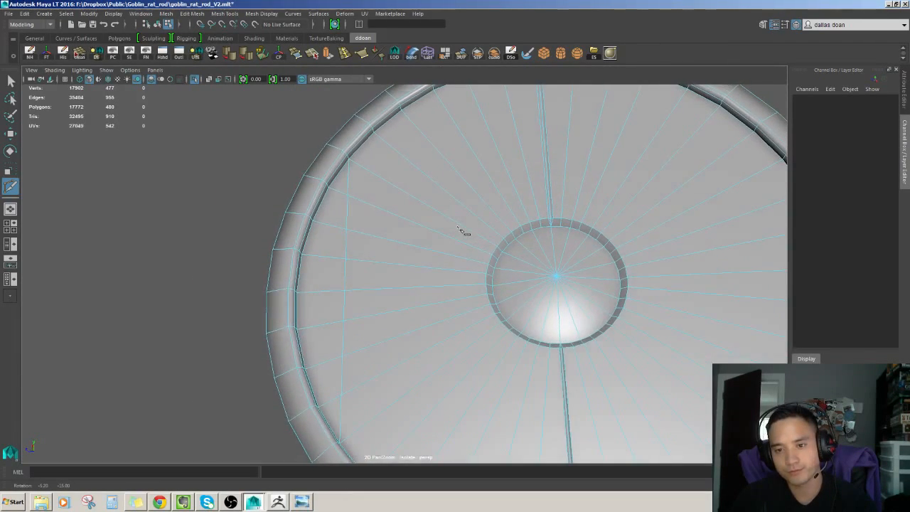
pyautogui.keyDown('alt'); pyautogui.moveTo(388, 216); pyautogui.dragTo(393, 197); pyautogui.keyUp('alt')
pyautogui.click(390, 223)
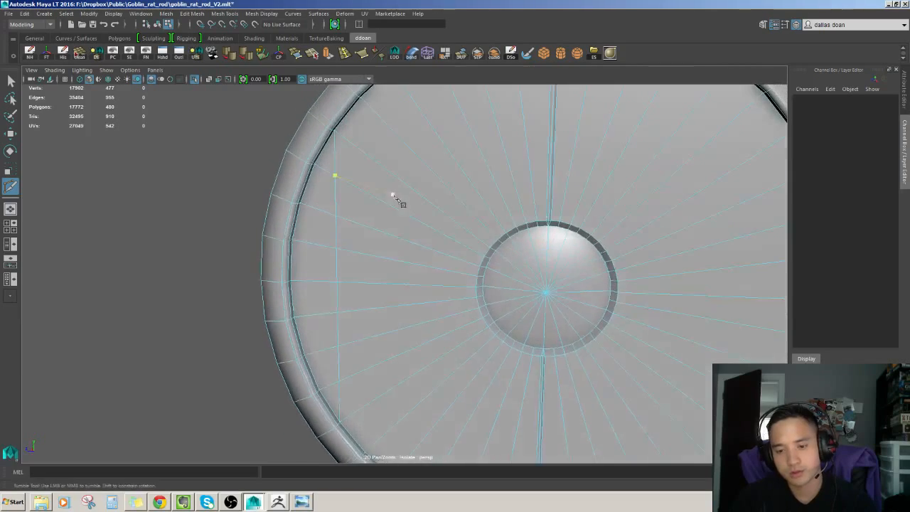
pyautogui.hotkey('ctrl', 'z')
pyautogui.keyDown('alt'); pyautogui.moveTo(392, 231); pyautogui.dragTo(403, 207, button='middle'); pyautogui.keyUp('alt')
pyautogui.scroll(3, 451, 266)
pyautogui.keyDown('alt'); pyautogui.moveTo(450, 266); pyautogui.dragTo(459, 203, button='middle'); pyautogui.keyUp('alt')
pyautogui.click(459, 204)
pyautogui.hotkey('ctrl', 'z')
pyautogui.keyDown('alt'); pyautogui.moveTo(459, 203); pyautogui.dragTo(490, 266); pyautogui.keyUp('alt')
pyautogui.click(490, 266)
# Cut a second line parallel to the vertical cut, just on its rim side, from the lower rim to the upper rim
pyautogui.keyDown('alt'); pyautogui.moveTo(384, 292); pyautogui.dragTo(349, 311); pyautogui.keyUp('alt')
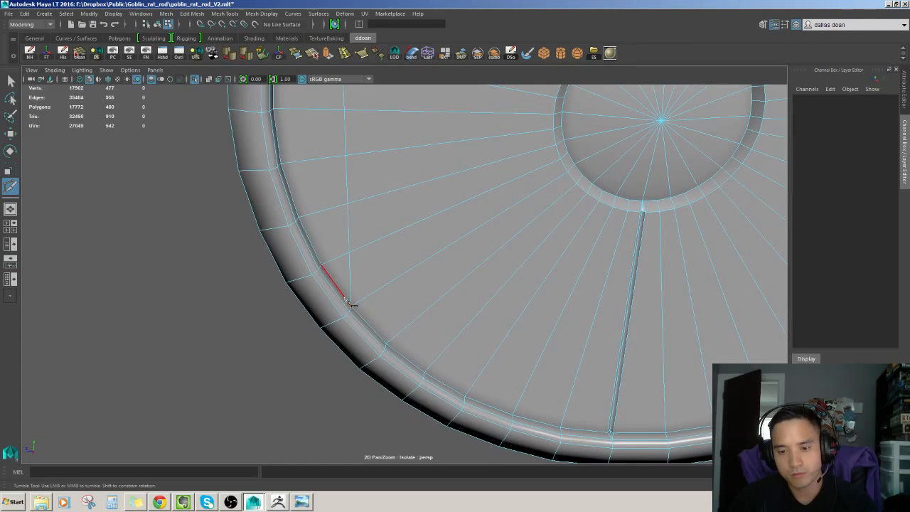
pyautogui.click(348, 301)
pyautogui.keyDown('alt'); pyautogui.moveTo(410, 185); pyautogui.dragTo(408, 135); pyautogui.keyUp('alt')
pyautogui.keyDown('alt'); pyautogui.moveTo(407, 135); pyautogui.dragTo(417, 196, button='middle'); pyautogui.keyUp('alt')
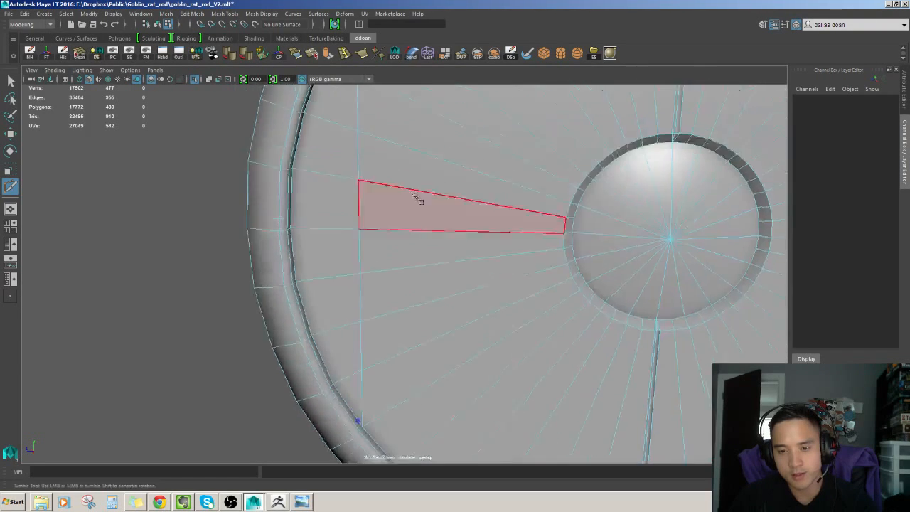
pyautogui.keyDown('alt'); pyautogui.moveTo(417, 197); pyautogui.dragTo(359, 120); pyautogui.keyUp('alt')
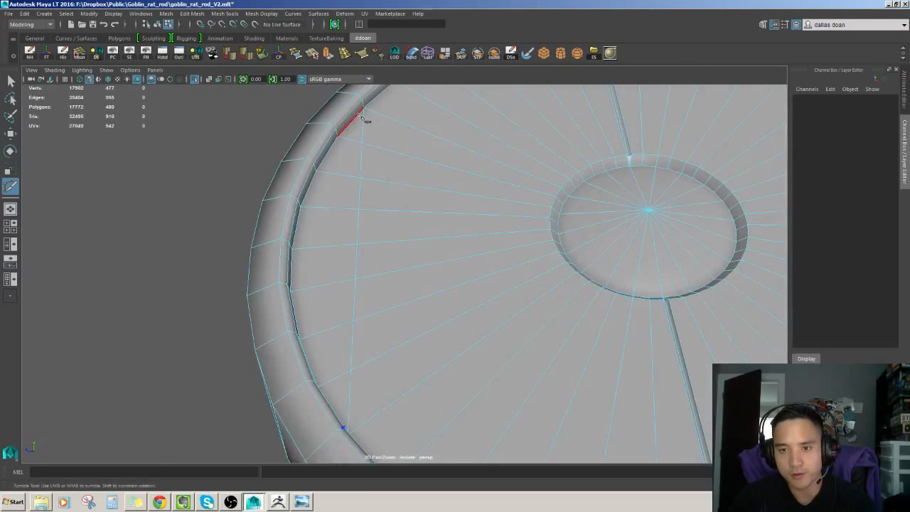
pyautogui.click(359, 112)
pyautogui.rightClick(374, 113)
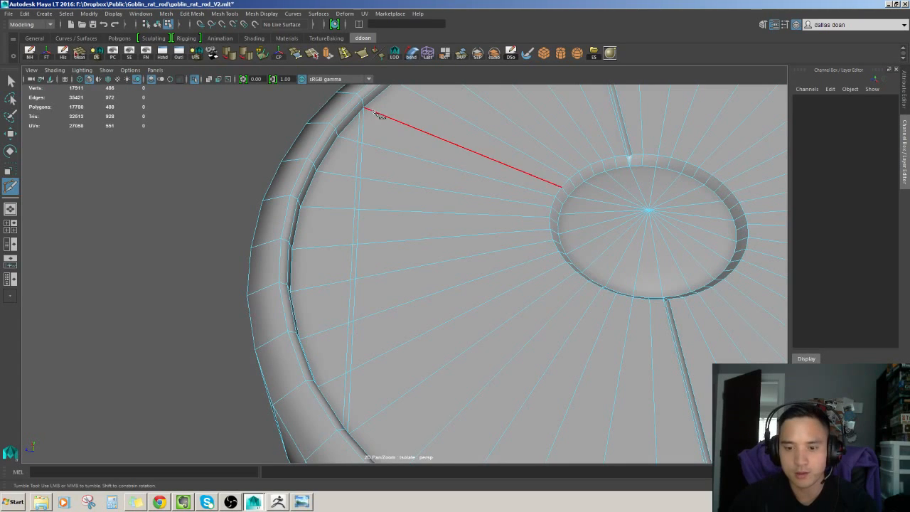
# Cut a third parallel line just on the hub side of the vertical cut, from the upper rim to the lower rim
pyautogui.scroll(-5, 380, 116)
pyautogui.keyDown('alt'); pyautogui.moveTo(379, 116); pyautogui.dragTo(408, 200); pyautogui.keyUp('alt')
pyautogui.keyDown('alt'); pyautogui.moveTo(408, 199); pyautogui.dragTo(405, 190, button='middle'); pyautogui.keyUp('alt')
pyautogui.scroll(5, 404, 188)
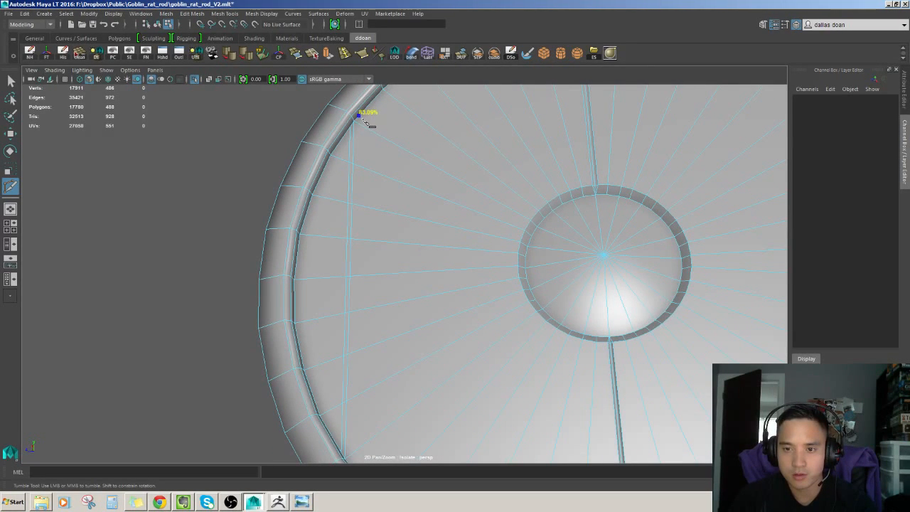
pyautogui.keyDown('alt'); pyautogui.moveTo(433, 342); pyautogui.dragTo(430, 199, button='middle'); pyautogui.keyUp('alt')
pyautogui.keyDown('alt'); pyautogui.moveTo(423, 239); pyautogui.dragTo(450, 249); pyautogui.keyUp('alt')
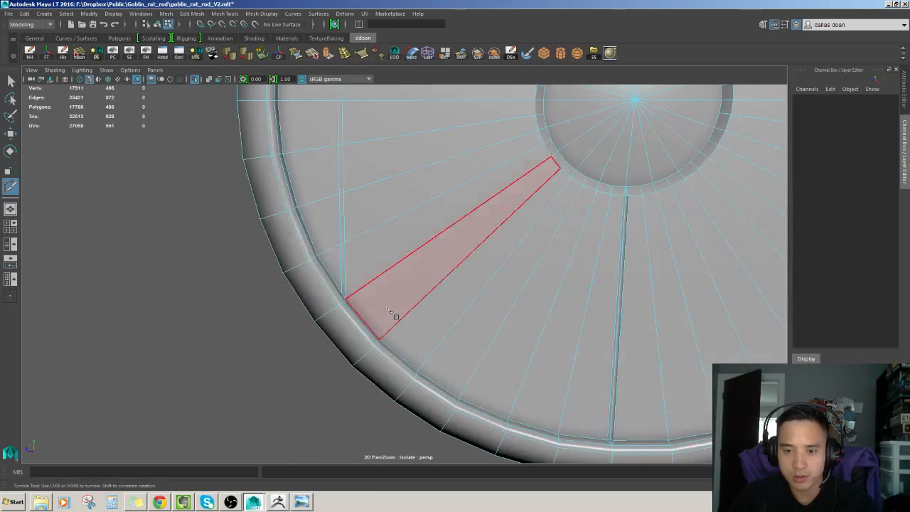
pyautogui.click(352, 305)
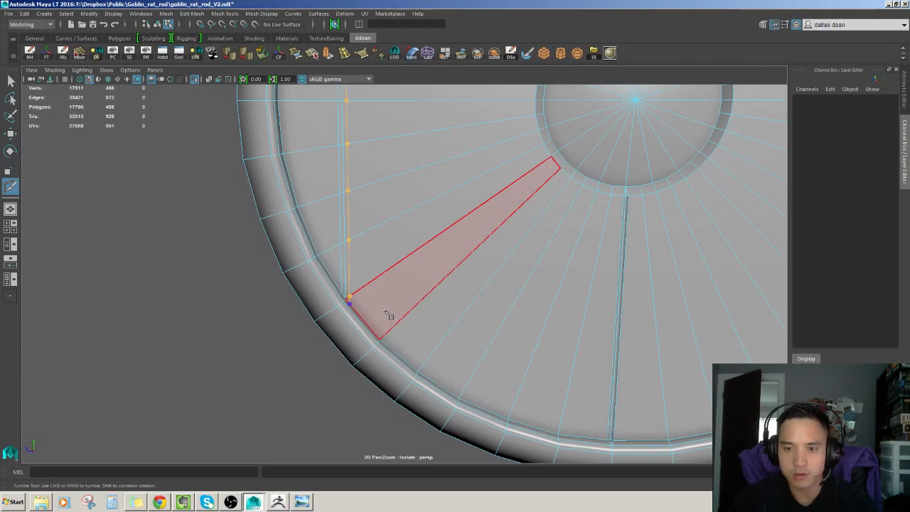
pyautogui.rightClick(386, 312)
# Cut short edges joining the upper ends of the two outer vertical lines to their neighbouring rim vertices
pyautogui.scroll(-4, 385, 284)
pyautogui.keyDown('alt'); pyautogui.moveTo(385, 145); pyautogui.dragTo(374, 241, button='middle'); pyautogui.keyUp('alt')
pyautogui.keyDown('alt'); pyautogui.moveTo(375, 241); pyautogui.dragTo(379, 258); pyautogui.keyUp('alt')
pyautogui.scroll(4, 388, 214)
pyautogui.keyDown('alt'); pyautogui.moveTo(387, 214); pyautogui.dragTo(410, 284, button='middle'); pyautogui.keyUp('alt')
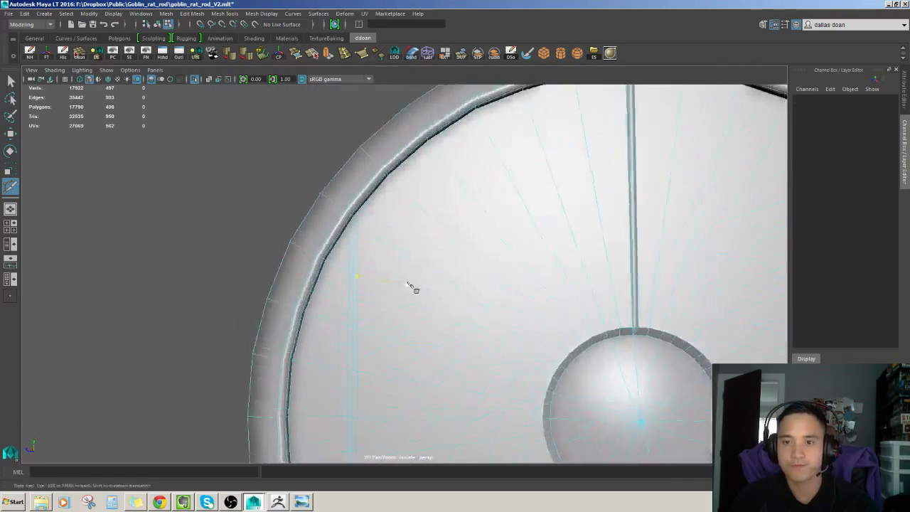
pyautogui.keyDown('alt'); pyautogui.moveTo(410, 284); pyautogui.dragTo(419, 249); pyautogui.keyUp('alt')
pyautogui.scroll(5, 419, 249)
pyautogui.click(341, 281)
pyautogui.keyDown('alt'); pyautogui.moveTo(421, 268); pyautogui.dragTo(410, 261, button='middle'); pyautogui.keyUp('alt')
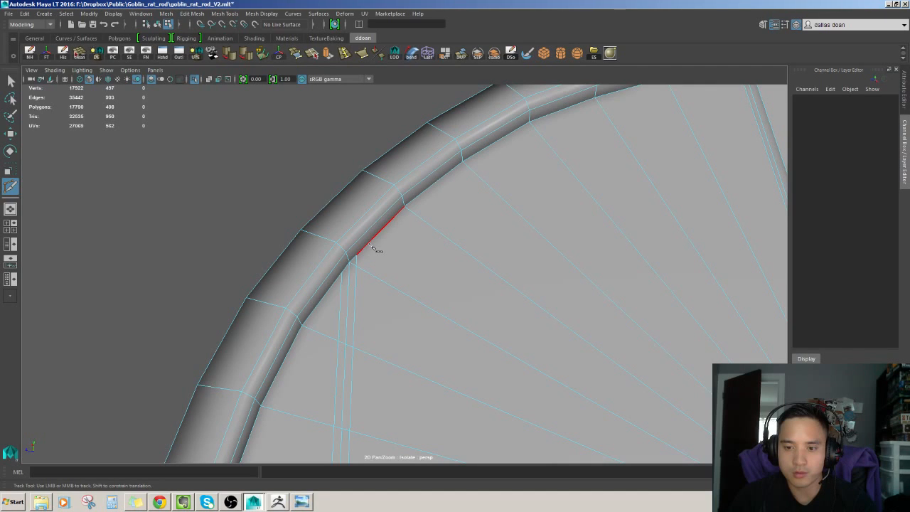
pyautogui.click(403, 198)
pyautogui.press('Return')
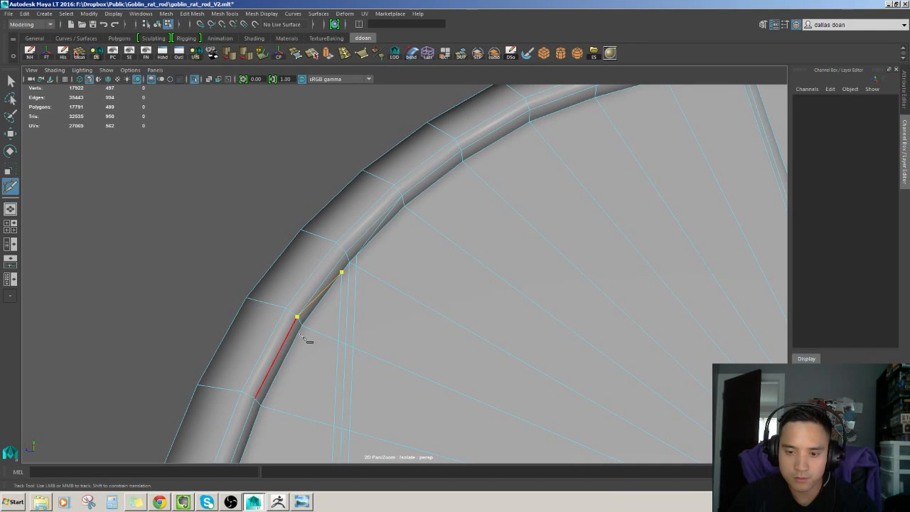
pyautogui.scroll(-5, 437, 273)
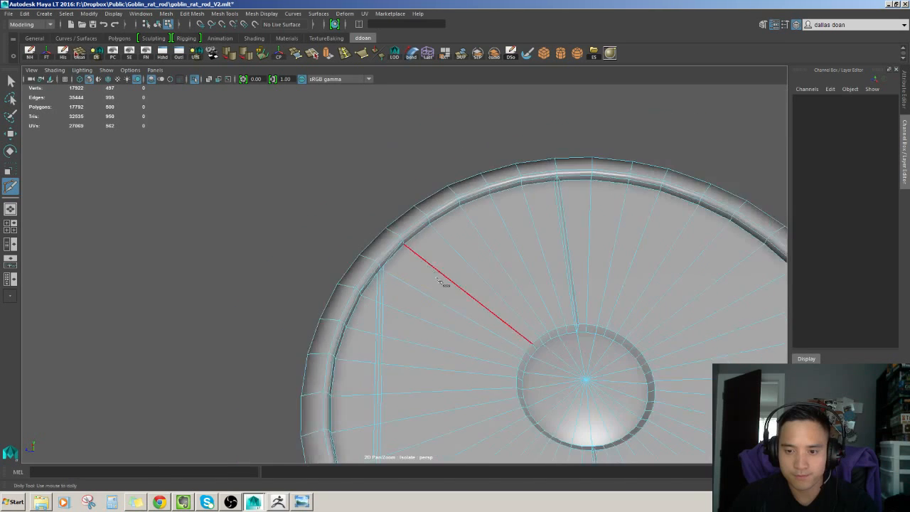
# Cut an edge from the upper end of the hub-side vertical line to the hub ring
pyautogui.keyDown('alt'); pyautogui.moveTo(445, 282); pyautogui.dragTo(442, 279); pyautogui.keyUp('alt')
pyautogui.scroll(5, 426, 277)
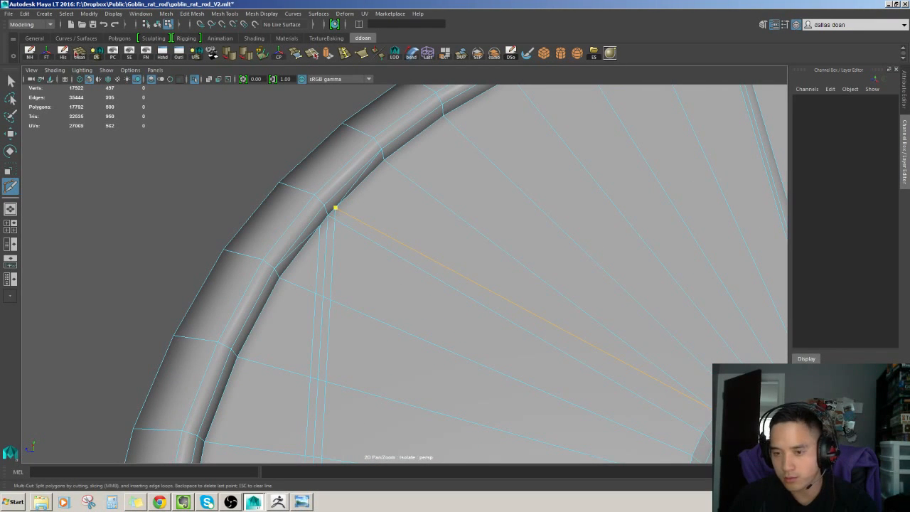
pyautogui.scroll(-5, 568, 301)
# Cut a short edge from the lower end of the hub-side vertical line to the next rim vertex below it
pyautogui.scroll(6, 591, 244)
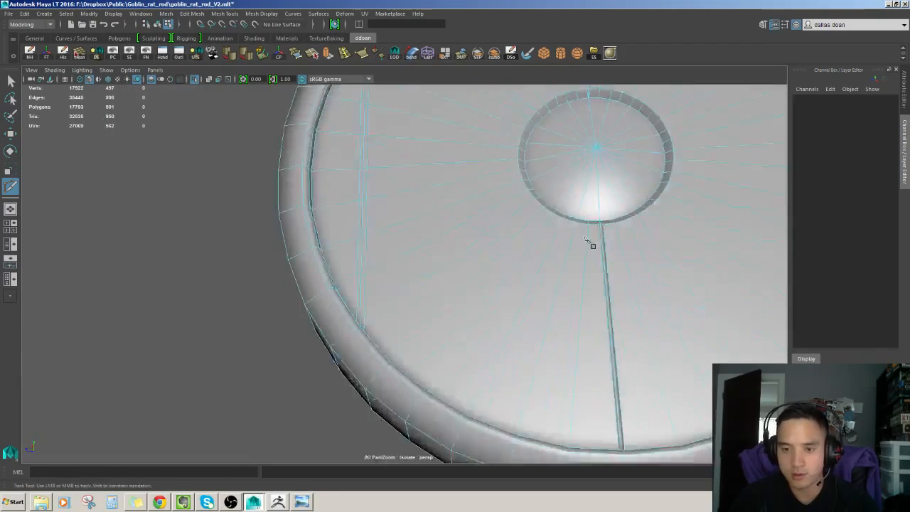
pyautogui.keyDown('alt'); pyautogui.moveTo(547, 290); pyautogui.dragTo(524, 315, button='middle'); pyautogui.keyUp('alt')
pyautogui.scroll(5, 530, 256)
pyautogui.keyDown('alt'); pyautogui.moveTo(531, 255); pyautogui.dragTo(496, 310, button='middle'); pyautogui.keyUp('alt')
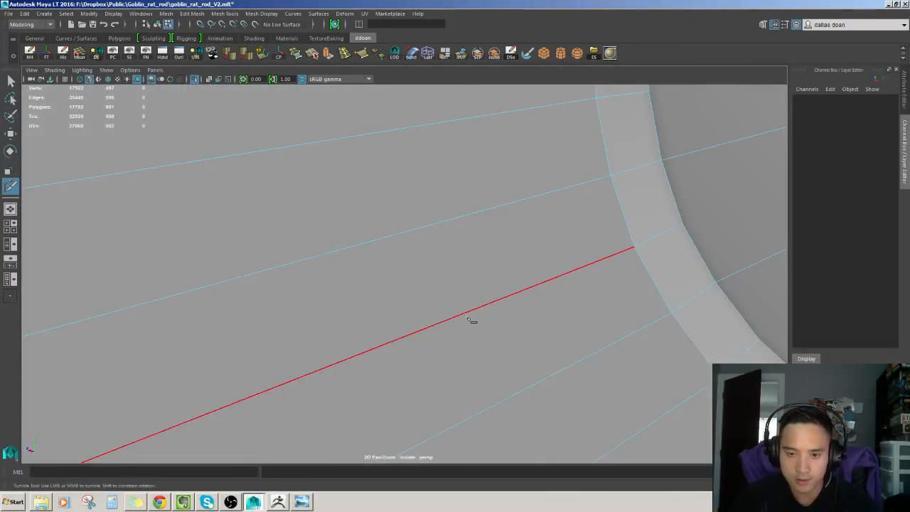
pyautogui.scroll(-5, 471, 319)
pyautogui.click(491, 286)
pyautogui.keyDown('alt'); pyautogui.moveTo(424, 315); pyautogui.dragTo(447, 310); pyautogui.keyUp('alt')
pyautogui.keyDown('alt'); pyautogui.moveTo(447, 310); pyautogui.dragTo(454, 286, button='middle'); pyautogui.keyUp('alt')
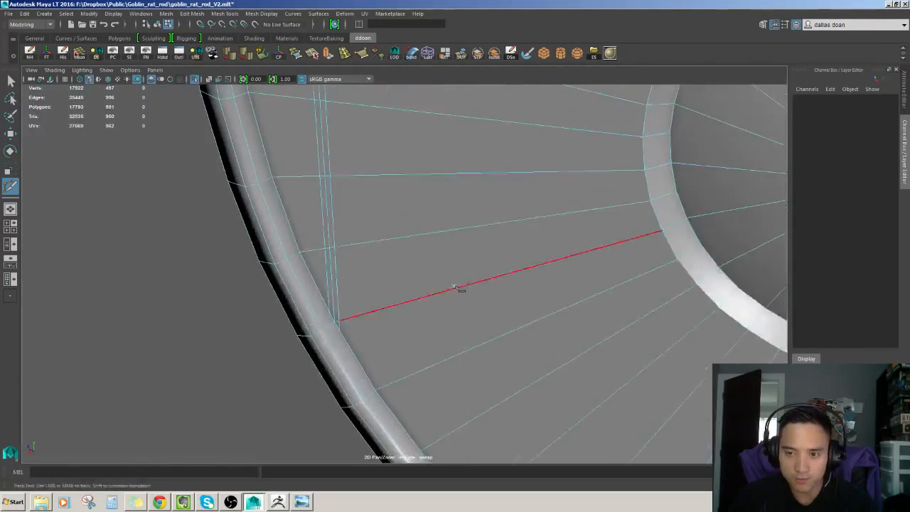
pyautogui.scroll(2, 462, 277)
pyautogui.keyDown('alt'); pyautogui.moveTo(472, 265); pyautogui.dragTo(422, 252); pyautogui.keyUp('alt')
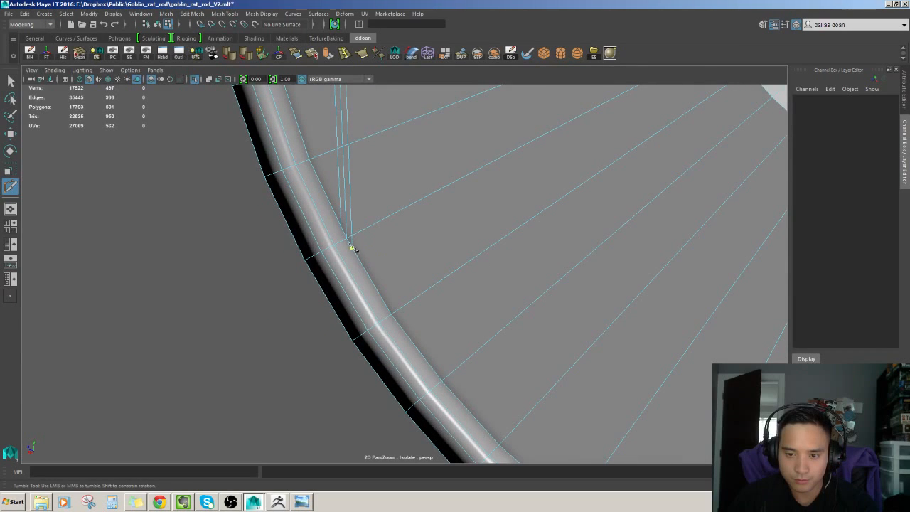
pyautogui.rightClick(437, 313)
# Cut a short edge from the lower end of the rim-side vertical line to the next rim vertex above it
pyautogui.scroll(-3, 436, 227)
pyautogui.keyDown('alt'); pyautogui.moveTo(448, 243); pyautogui.dragTo(379, 252); pyautogui.keyUp('alt')
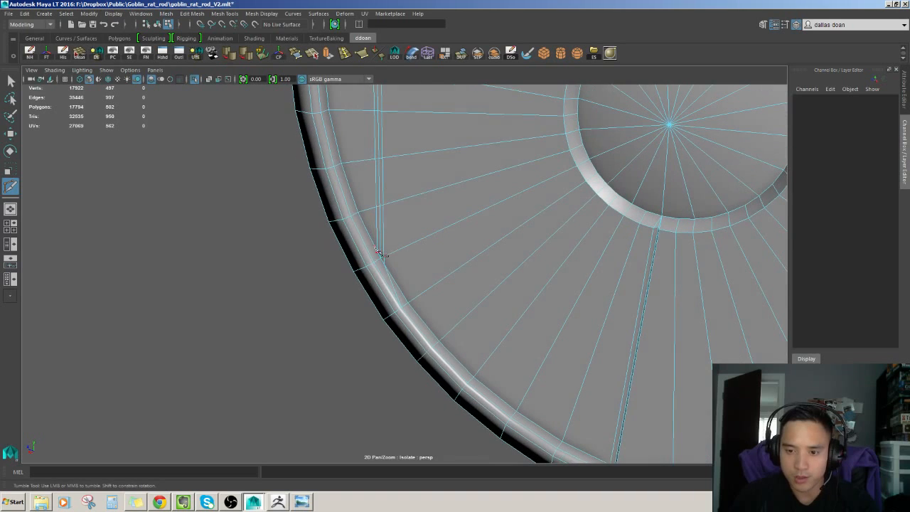
pyautogui.click(351, 215)
pyautogui.press('Return')
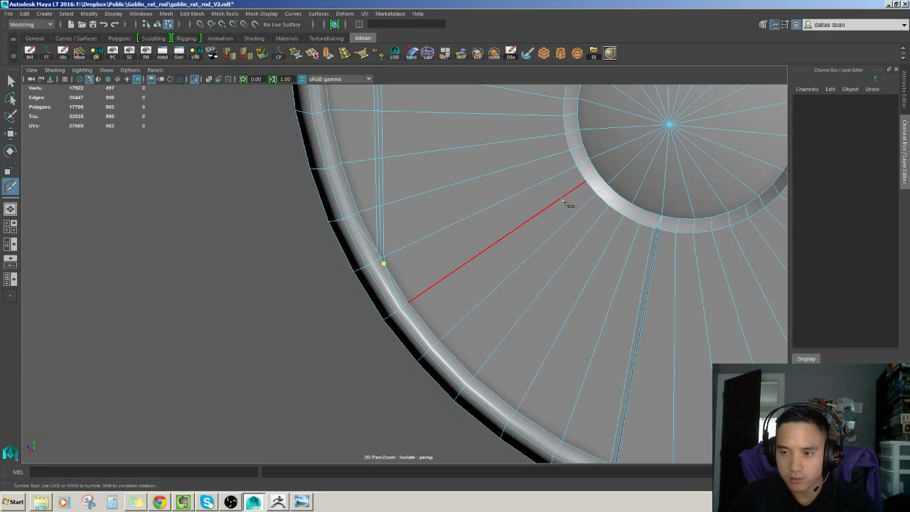
# Cut an edge from the lower end of the hub-side vertical line to the hub ring and leave Multi-Cut
pyautogui.click(584, 182)
pyautogui.keyDown('alt'); pyautogui.moveTo(571, 183); pyautogui.dragTo(522, 265); pyautogui.keyUp('alt')
pyautogui.press('w')
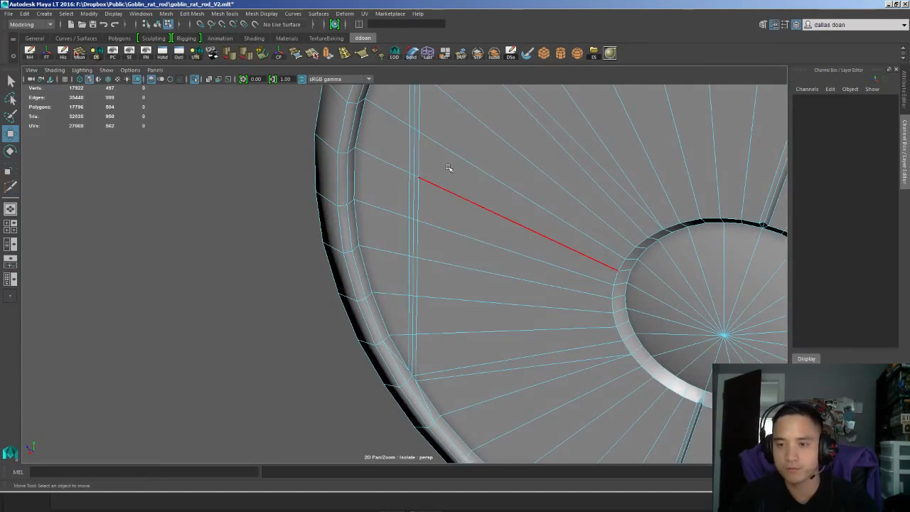
# Select the middle vertical line's edges on the left side of the wheel disc and move them inward to recess the seam
pyautogui.keyDown('alt'); pyautogui.moveTo(451, 168); pyautogui.dragTo(457, 203, button='right'); pyautogui.keyUp('alt')
pyautogui.keyDown('alt'); pyautogui.moveTo(457, 203); pyautogui.dragTo(460, 170); pyautogui.keyUp('alt')
pyautogui.keyDown('alt'); pyautogui.moveTo(459, 169); pyautogui.dragTo(452, 146, button='middle'); pyautogui.keyUp('alt')
pyautogui.keyDown('alt'); pyautogui.moveTo(452, 145); pyautogui.dragTo(446, 186); pyautogui.keyUp('alt')
pyautogui.click(407, 126)
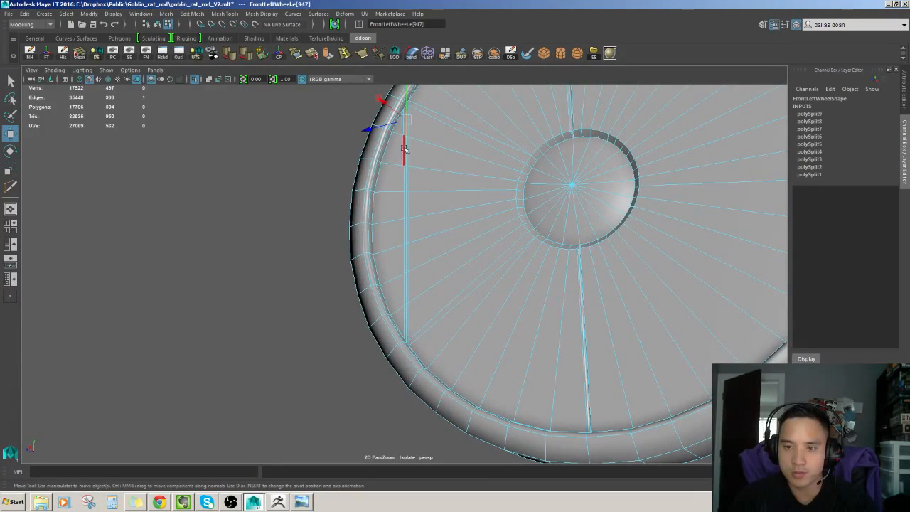
pyautogui.keyDown('shift'); pyautogui.click(405, 159); pyautogui.keyUp('shift')
pyautogui.keyDown('shift'); pyautogui.click(406, 177); pyautogui.keyUp('shift')
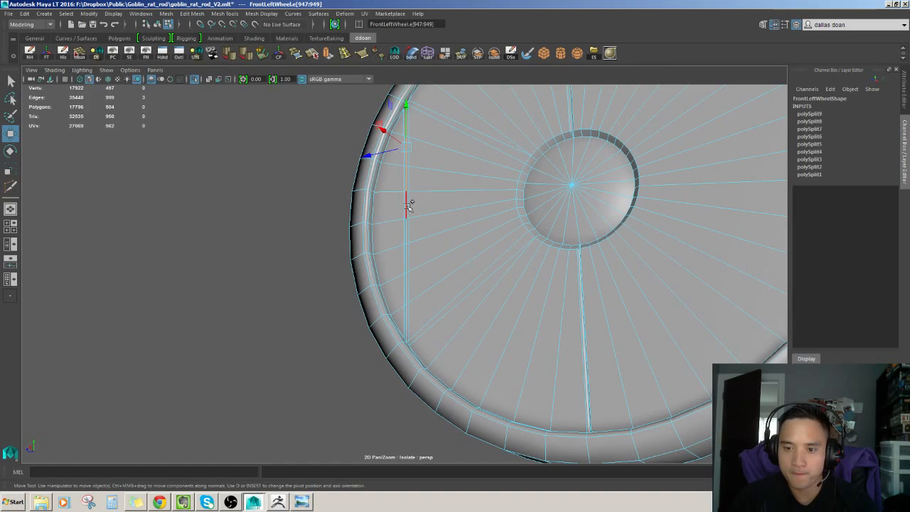
pyautogui.keyDown('shift'); pyautogui.click(408, 228); pyautogui.keyUp('shift')
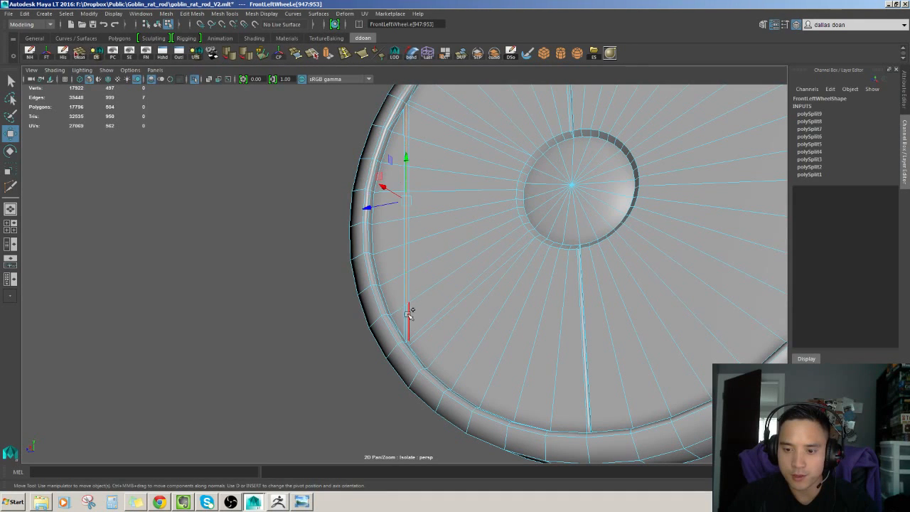
pyautogui.keyDown('alt'); pyautogui.moveTo(466, 248); pyautogui.dragTo(377, 367); pyautogui.keyUp('alt')
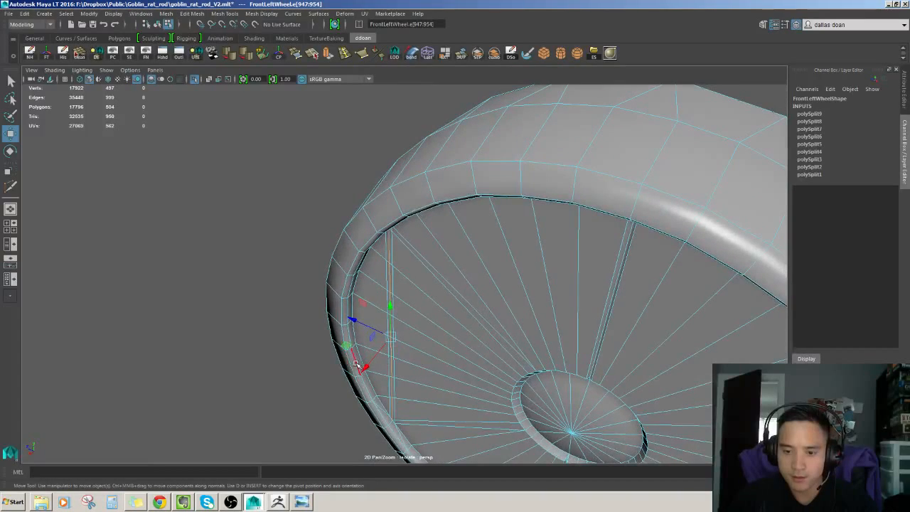
pyautogui.moveTo(363, 367); pyautogui.dragTo(364, 368, button='middle')
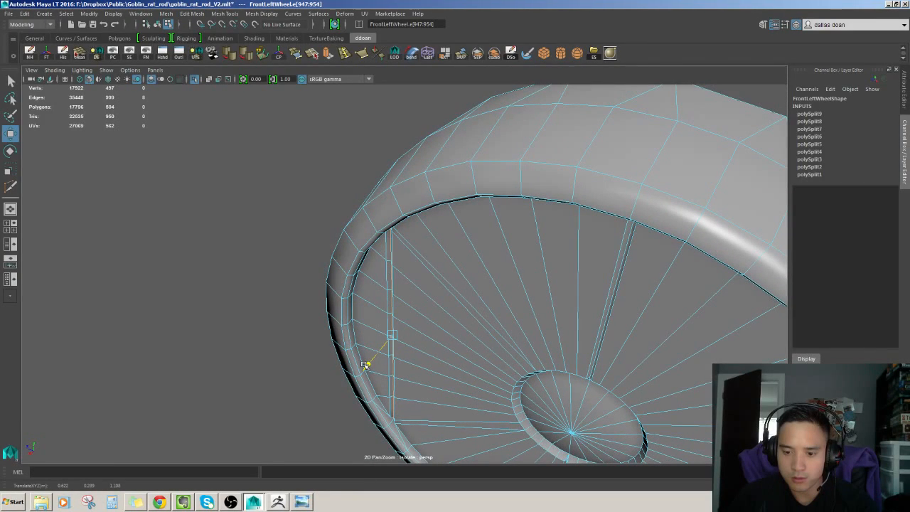
# Add the left seam's bordering edge lines to the selection and apply the soften/harden edge operation to them
pyautogui.keyDown('alt'); pyautogui.moveTo(369, 360); pyautogui.dragTo(497, 288); pyautogui.keyUp('alt')
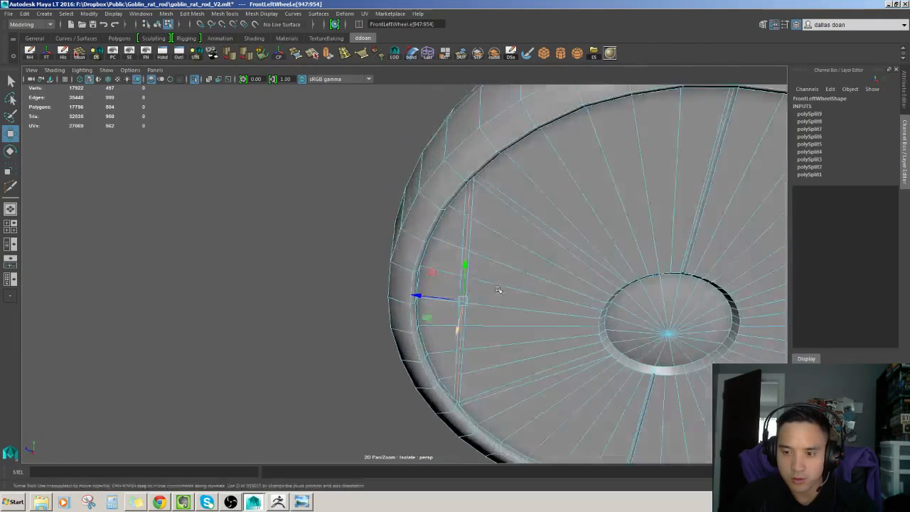
pyautogui.scroll(3, 497, 288)
pyautogui.keyDown('alt'); pyautogui.moveTo(502, 138); pyautogui.dragTo(498, 217); pyautogui.keyUp('alt')
pyautogui.keyDown('shift'); pyautogui.doubleClick(435, 134); pyautogui.keyUp('shift')
pyautogui.scroll(-4, 455, 166)
pyautogui.keyDown('alt'); pyautogui.moveTo(455, 168); pyautogui.dragTo(475, 248); pyautogui.keyUp('alt')
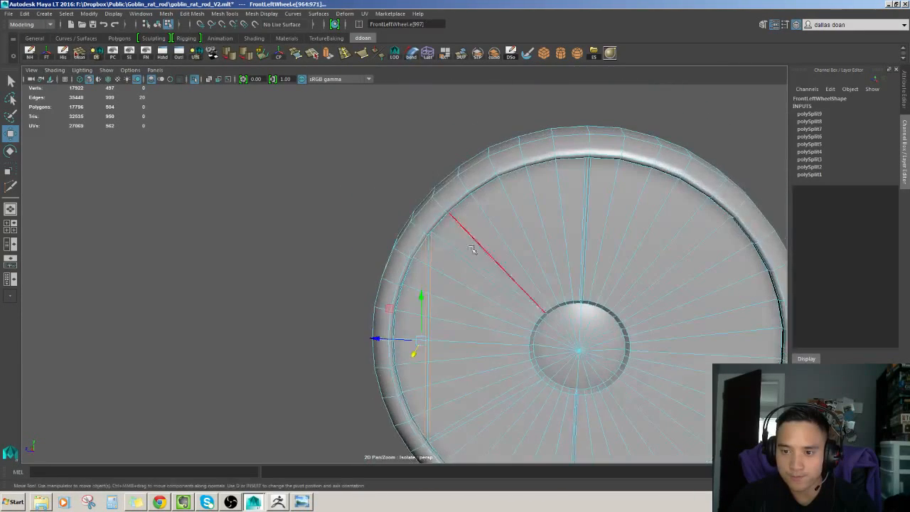
pyautogui.keyDown('shift'); pyautogui.moveTo(528, 280); pyautogui.dragTo(523, 281, button='right'); pyautogui.keyUp('shift')
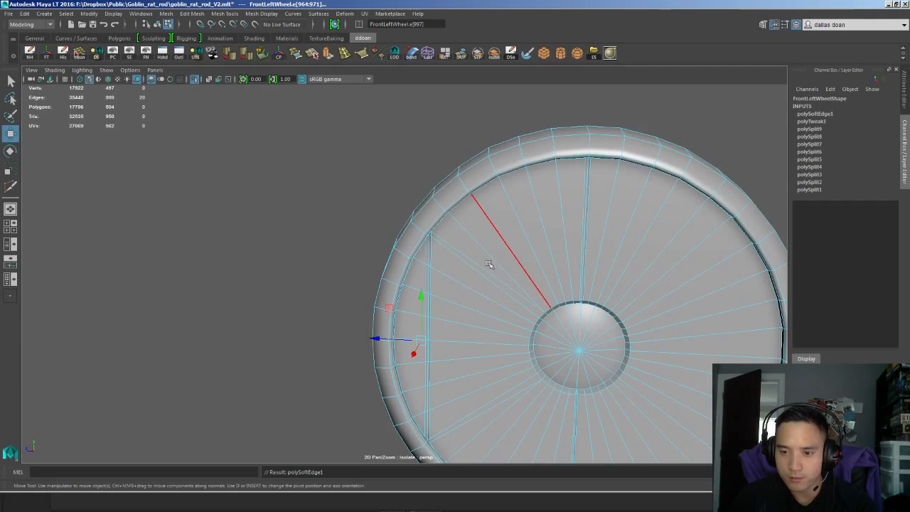
# Deselect the wheel and examine the shading of the recessed left seam without the wireframe
pyautogui.keyDown('alt'); pyautogui.moveTo(488, 264); pyautogui.dragTo(457, 181); pyautogui.keyUp('alt')
pyautogui.press('F8')
pyautogui.click(329, 201)
pyautogui.scroll(-4, 347, 216)
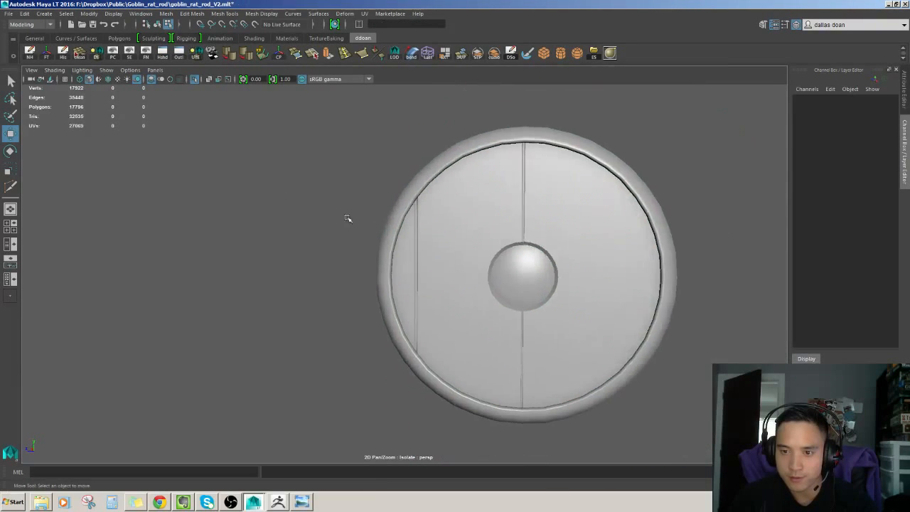
pyautogui.scroll(4, 454, 262)
pyautogui.scroll(-3, 461, 264)
pyautogui.moveTo(461, 264)
pyautogui.keyDown('alt'); pyautogui.mouseDown()
pyautogui.moveTo(530, 289)
pyautogui.moveTo(463, 279)
pyautogui.moveTo(471, 231)
pyautogui.moveTo(475, 272)
pyautogui.mouseUp(); pyautogui.keyUp('alt')
pyautogui.scroll(-3, 463, 270)
pyautogui.keyDown('alt'); pyautogui.moveTo(474, 272); pyautogui.dragTo(460, 298, button='middle'); pyautogui.keyUp('alt')
pyautogui.moveTo(486, 280); pyautogui.dragTo(486, 255, button='right')
pyautogui.keyDown('alt'); pyautogui.moveTo(487, 255); pyautogui.dragTo(477, 214); pyautogui.keyUp('alt')
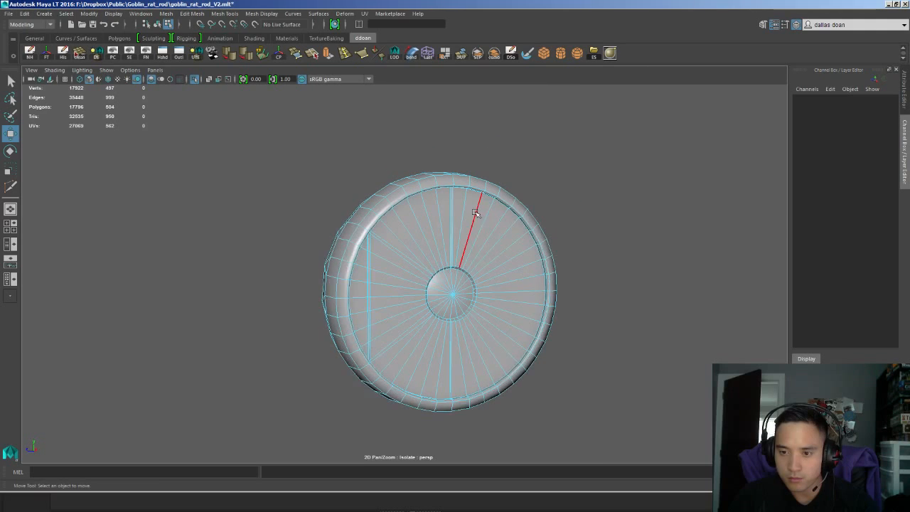
# Return to object mode, select the front left wheel and delete its construction history
pyautogui.press('F8')
pyautogui.keyDown('alt'); pyautogui.moveTo(475, 266); pyautogui.dragTo(440, 250, button='middle'); pyautogui.keyUp('alt')
pyautogui.keyDown('alt'); pyautogui.moveTo(439, 250); pyautogui.dragTo(467, 251); pyautogui.keyUp('alt')
pyautogui.scroll(3, 457, 237)
pyautogui.scroll(-2, 448, 266)
pyautogui.scroll(-2, 466, 252)
pyautogui.hotkey('alt', 'shift', 'd')
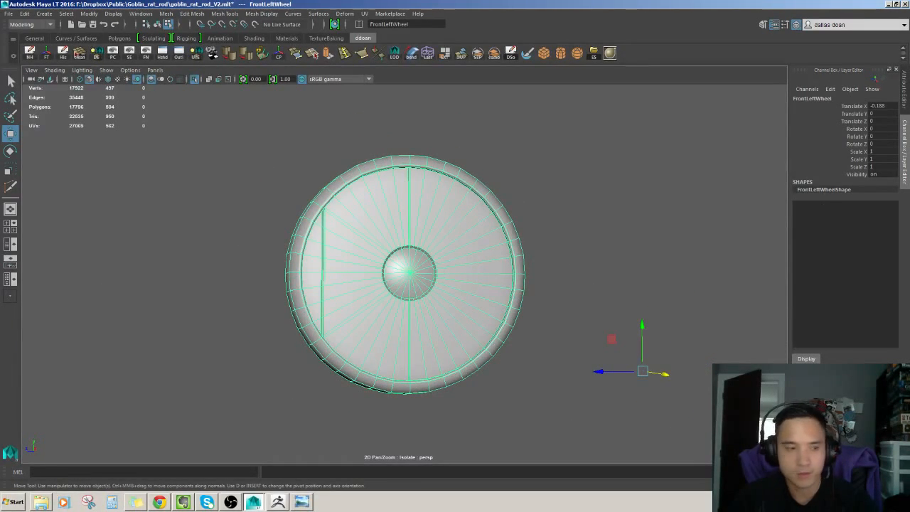
# Switch to Windows Photo Viewer to check the wheels in the rat rod concept sketch, and move the picture aside
pyautogui.click(301, 501)
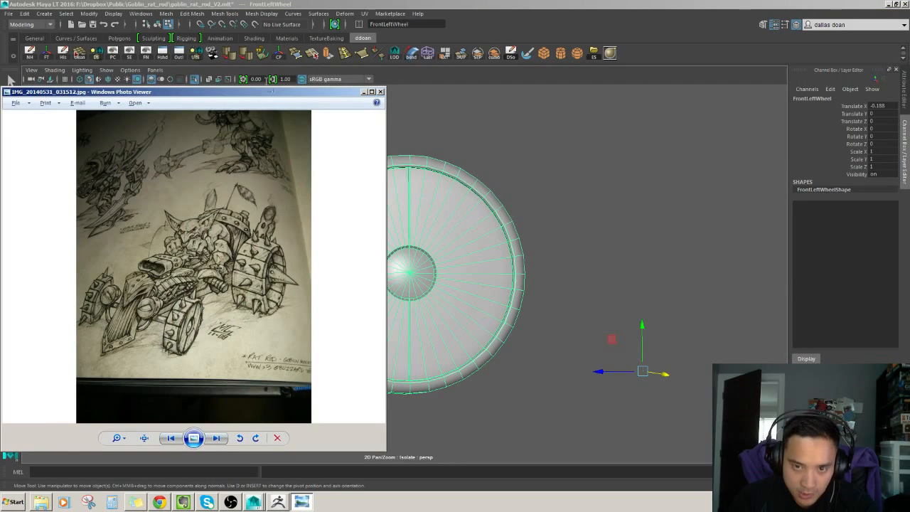
pyautogui.moveTo(269, 91); pyautogui.dragTo(0, 128)
pyautogui.click(547, 198)
# Examine the front left wheel's disc, tread and axle from several angles
pyautogui.keyDown('alt'); pyautogui.moveTo(547, 197); pyautogui.dragTo(469, 235); pyautogui.keyUp('alt')
pyautogui.scroll(3, 469, 234)
pyautogui.moveTo(467, 255); pyautogui.dragTo(467, 230, button='right')
pyautogui.keyDown('alt'); pyautogui.moveTo(467, 229); pyautogui.dragTo(434, 249); pyautogui.keyUp('alt')
pyautogui.keyDown('alt'); pyautogui.moveTo(434, 249); pyautogui.dragTo(341, 272, button='middle'); pyautogui.keyUp('alt')
pyautogui.scroll(4, 336, 278)
pyautogui.scroll(2, 334, 272)
pyautogui.keyDown('alt'); pyautogui.moveTo(335, 278); pyautogui.dragTo(354, 248); pyautogui.keyUp('alt')
pyautogui.scroll(-3, 334, 273)
pyautogui.moveTo(359, 260); pyautogui.dragTo(380, 243, button='right')
pyautogui.scroll(-2, 377, 245)
pyautogui.keyDown('alt'); pyautogui.moveTo(369, 249); pyautogui.dragTo(408, 264); pyautogui.keyUp('alt')
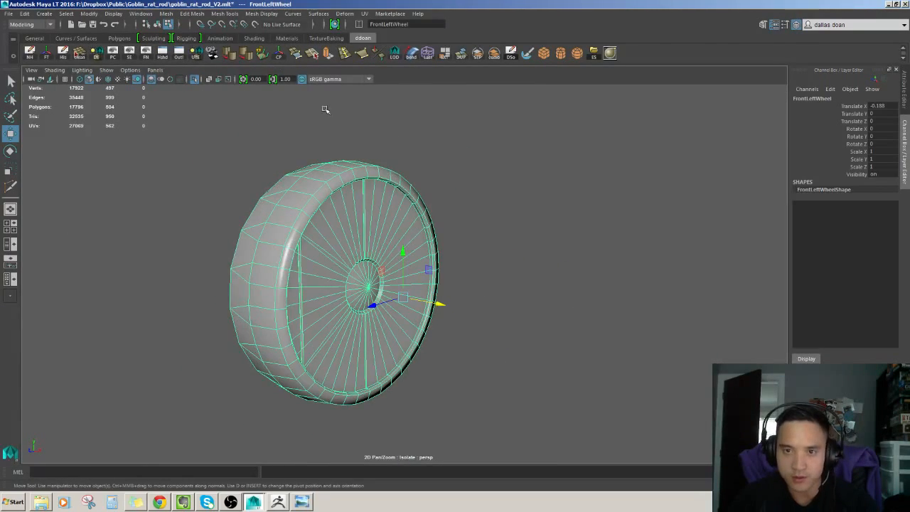
pyautogui.scroll(-3, 478, 197)
pyautogui.keyDown('alt'); pyautogui.moveTo(479, 197); pyautogui.dragTo(404, 312); pyautogui.keyUp('alt')
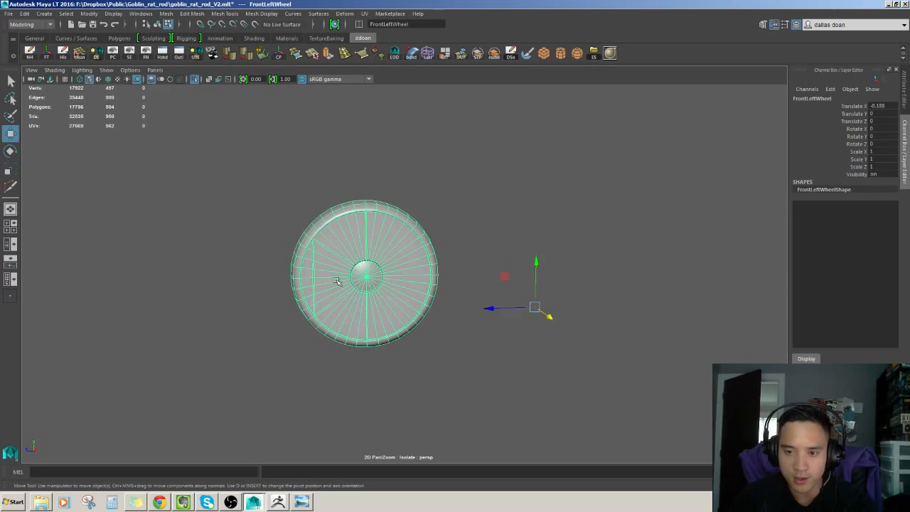
pyautogui.keyDown('alt'); pyautogui.moveTo(336, 281); pyautogui.dragTo(401, 255); pyautogui.keyUp('alt')
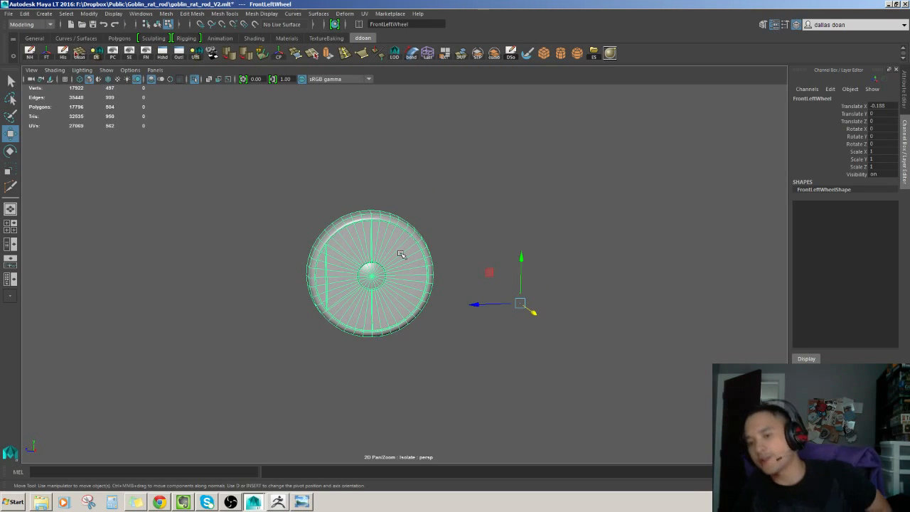
pyautogui.scroll(2, 399, 239)
pyautogui.keyDown('alt'); pyautogui.moveTo(399, 240); pyautogui.dragTo(419, 257); pyautogui.keyUp('alt')
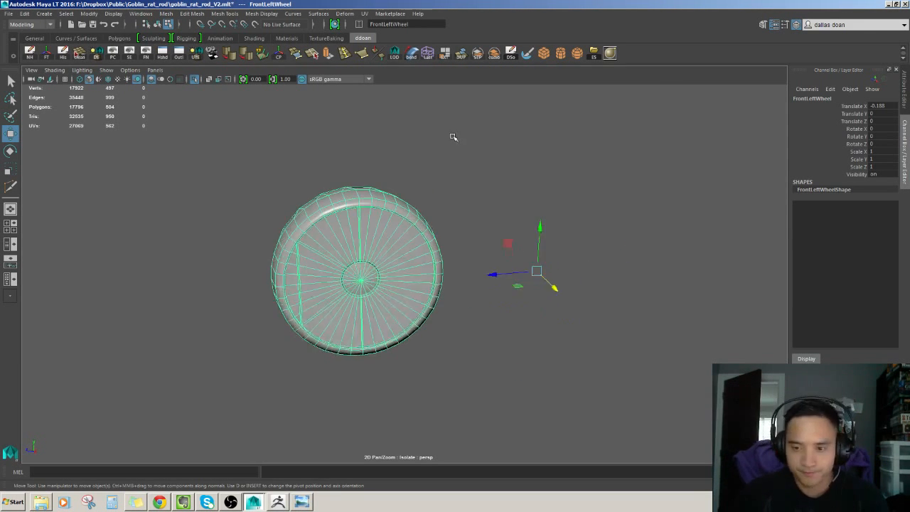
pyautogui.click(453, 137)
pyautogui.scroll(2, 398, 178)
pyautogui.keyDown('alt'); pyautogui.moveTo(348, 174); pyautogui.dragTo(398, 206); pyautogui.keyUp('alt')
pyautogui.scroll(1, 337, 241)
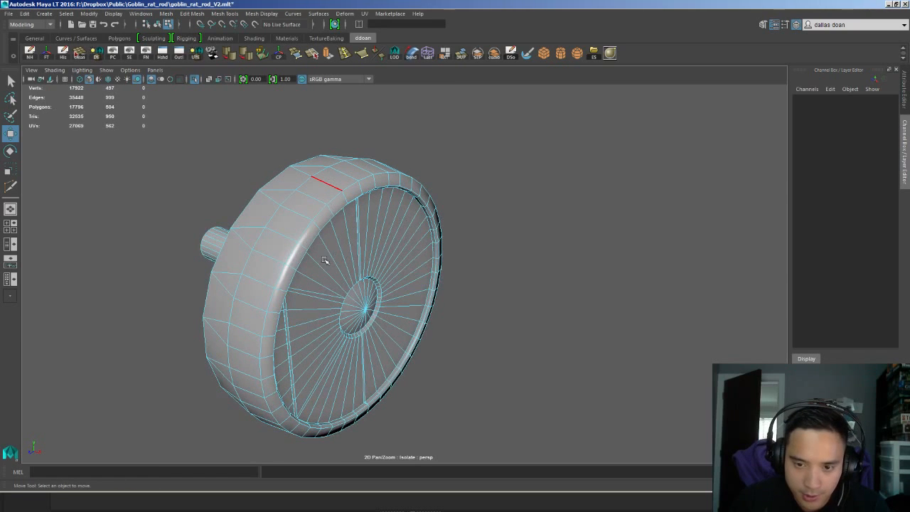
pyautogui.click(318, 256)
pyautogui.keyDown('alt'); pyautogui.moveTo(319, 256); pyautogui.dragTo(380, 247); pyautogui.keyUp('alt')
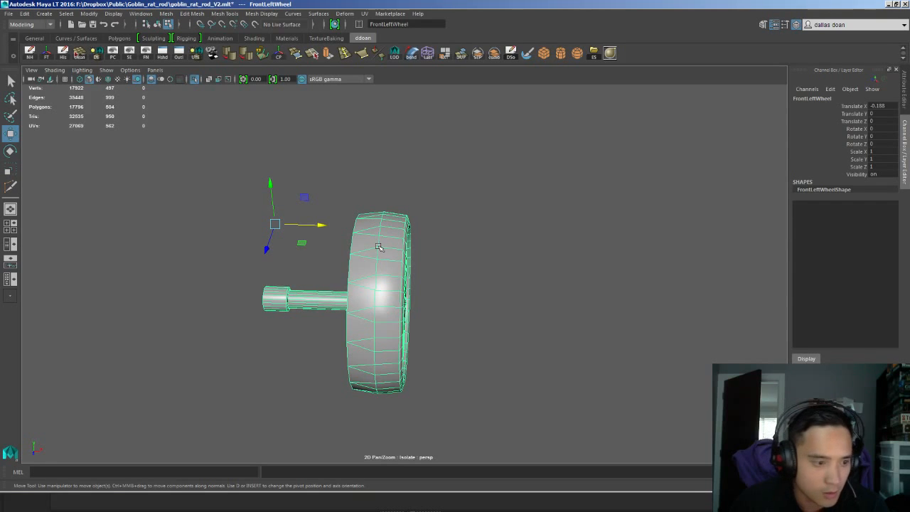
pyautogui.click(488, 210)
pyautogui.keyDown('alt'); pyautogui.moveTo(489, 210); pyautogui.dragTo(487, 240); pyautogui.keyUp('alt')
pyautogui.moveTo(384, 248); pyautogui.dragTo(382, 229, button='right')
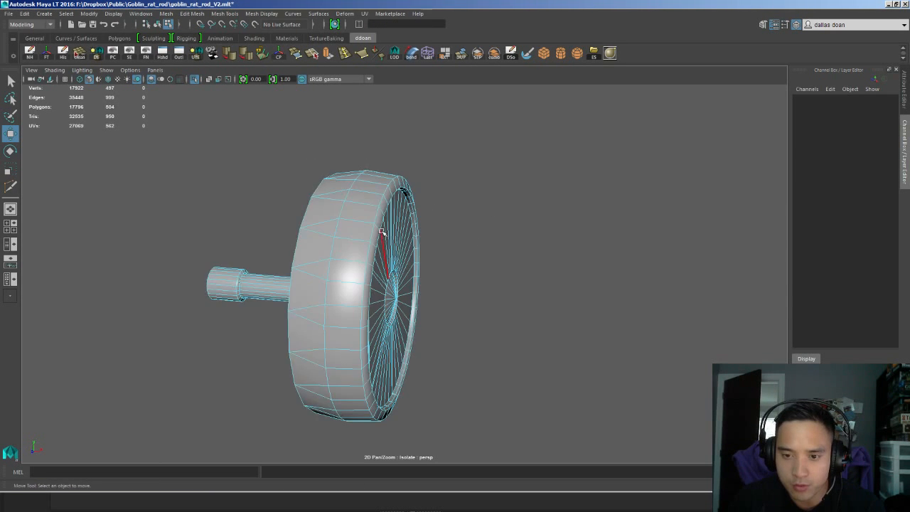
pyautogui.keyDown('alt'); pyautogui.moveTo(383, 228); pyautogui.dragTo(327, 243); pyautogui.keyUp('alt')
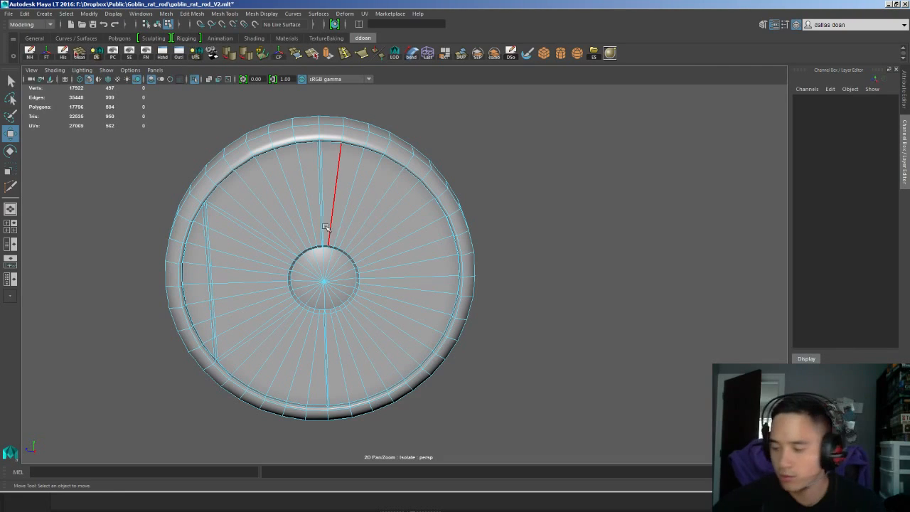
# Multi-Cut a vertical line across the spokes on the right side of the disc, between an upper and a lower rim vertex
pyautogui.keyDown('alt'); pyautogui.moveTo(325, 227); pyautogui.dragTo(475, 260); pyautogui.keyUp('alt')
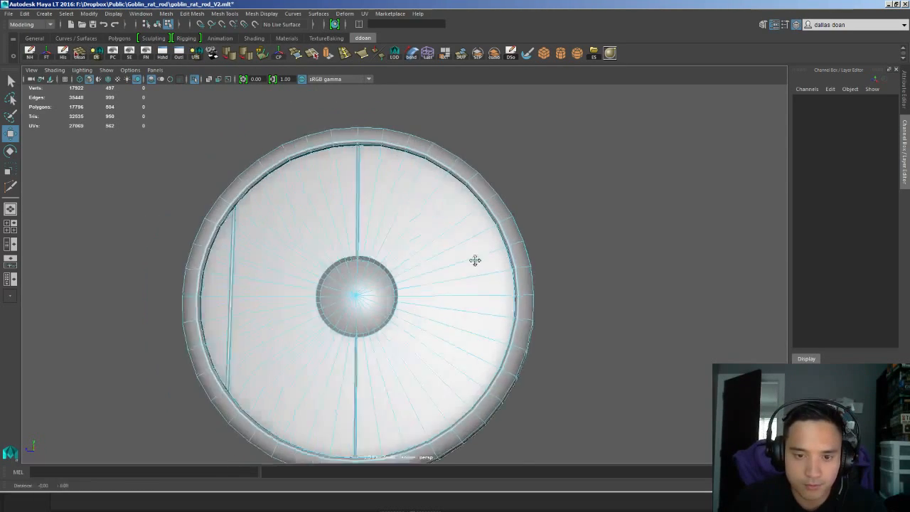
pyautogui.keyDown('alt'); pyautogui.moveTo(474, 260); pyautogui.dragTo(530, 277, button='middle'); pyautogui.keyUp('alt')
pyautogui.scroll(4, 497, 267)
pyautogui.moveTo(420, 248)
pyautogui.keyDown('alt'); pyautogui.mouseDown()
pyautogui.moveTo(420, 225)
pyautogui.moveTo(420, 233)
pyautogui.mouseUp(); pyautogui.keyUp('alt')
pyautogui.keyDown('alt'); pyautogui.moveTo(258, 243); pyautogui.dragTo(228, 205); pyautogui.keyUp('alt')
pyautogui.click(473, 255)
pyautogui.scroll(-2, 503, 260)
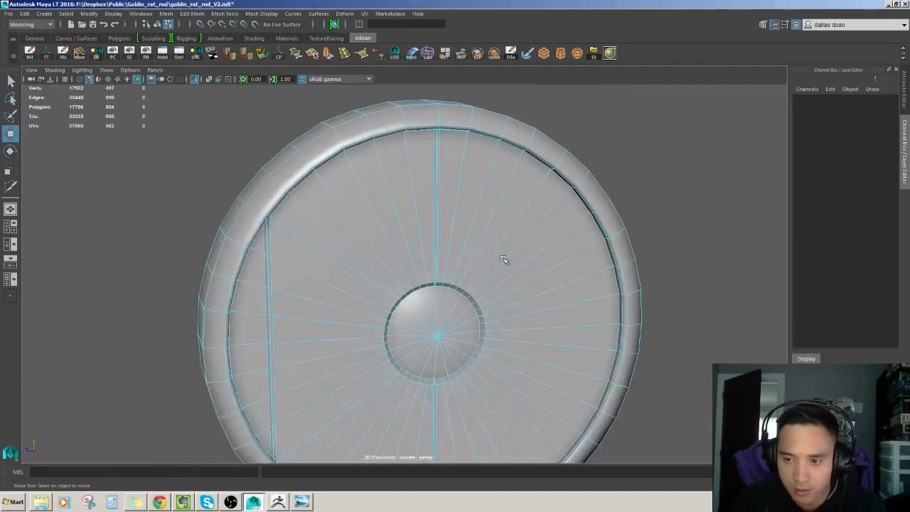
pyautogui.keyDown('alt'); pyautogui.moveTo(505, 245); pyautogui.dragTo(485, 259); pyautogui.keyUp('alt')
pyautogui.scroll(3, 440, 227)
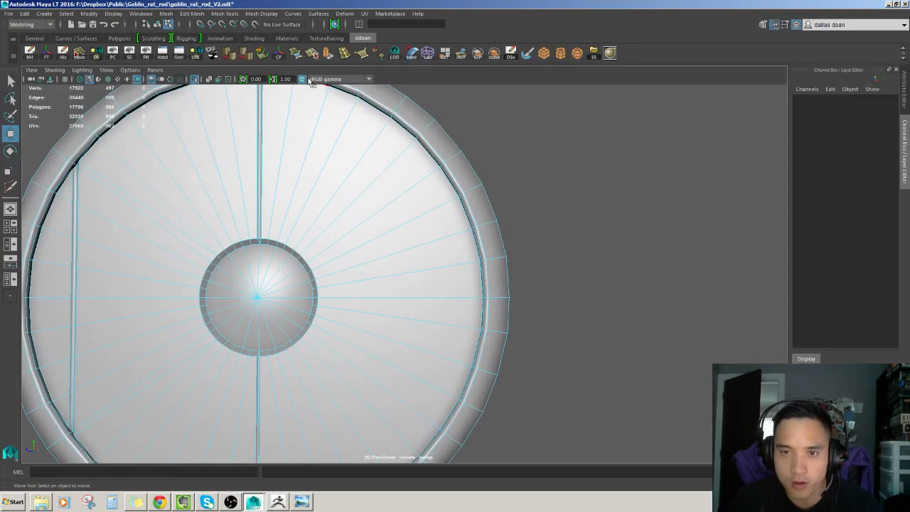
pyautogui.press('y')
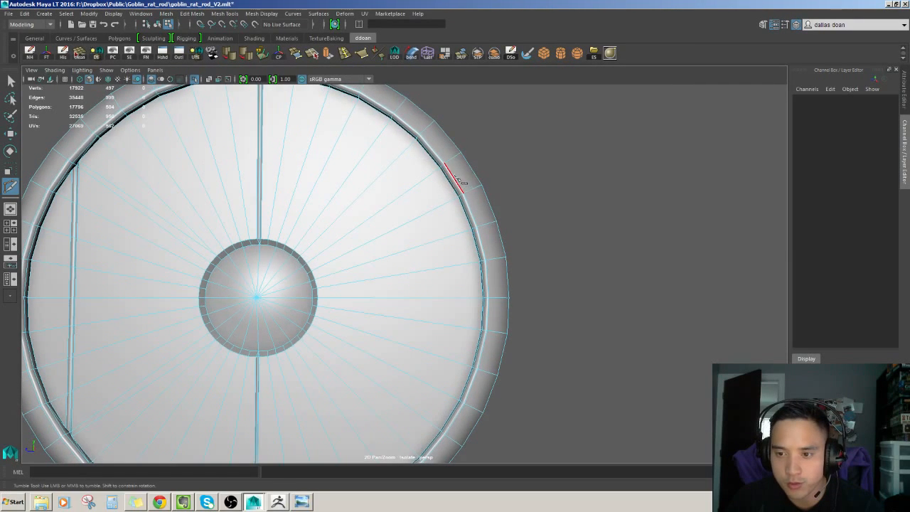
pyautogui.keyDown('alt'); pyautogui.moveTo(459, 183); pyautogui.dragTo(480, 235); pyautogui.keyUp('alt')
pyautogui.moveTo(435, 179)
pyautogui.keyDown('alt'); pyautogui.mouseDown()
pyautogui.moveTo(440, 159)
pyautogui.moveTo(437, 201)
pyautogui.moveTo(426, 149)
pyautogui.moveTo(441, 177)
pyautogui.moveTo(412, 128)
pyautogui.moveTo(445, 244)
pyautogui.moveTo(455, 251)
pyautogui.mouseUp(); pyautogui.keyUp('alt')
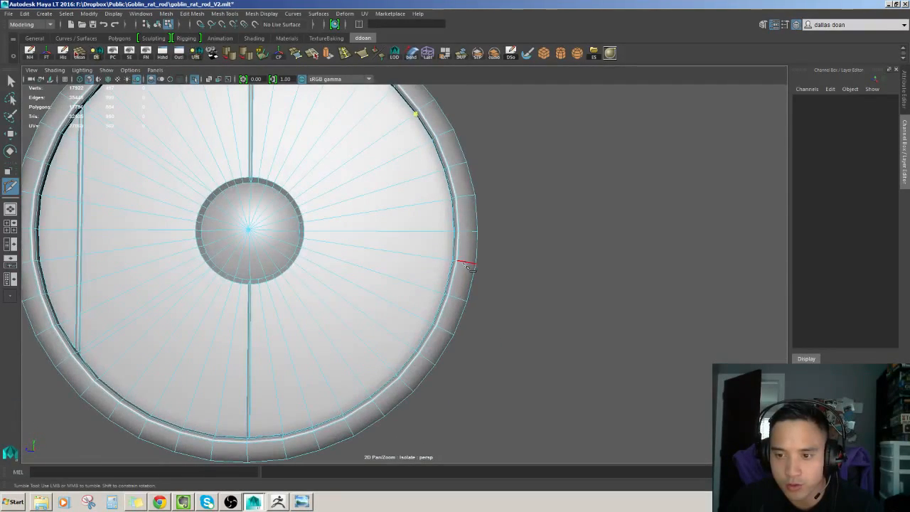
pyautogui.keyDown('alt'); pyautogui.moveTo(425, 347); pyautogui.dragTo(426, 185); pyautogui.keyUp('alt')
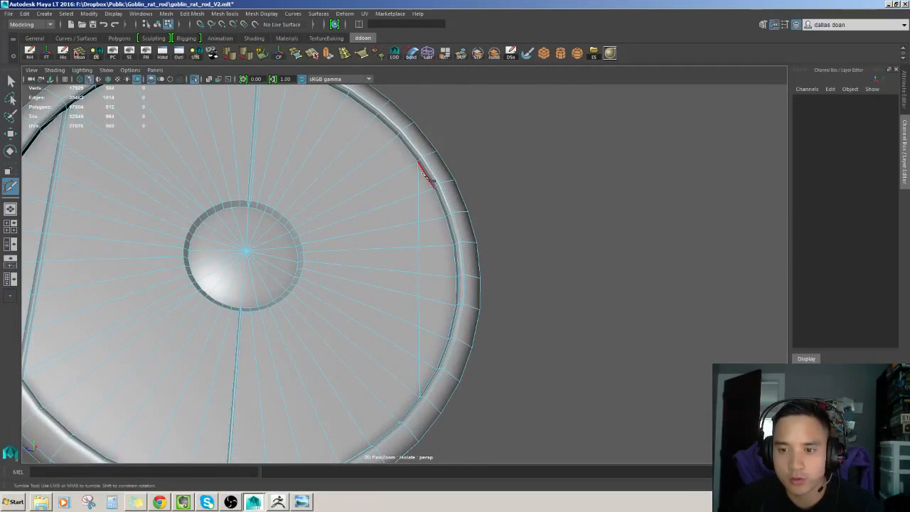
# Cut two parallel lines closely alongside the right vertical line, one on its rim side and one on its hub side
pyautogui.scroll(3, 439, 178)
pyautogui.scroll(-1, 450, 171)
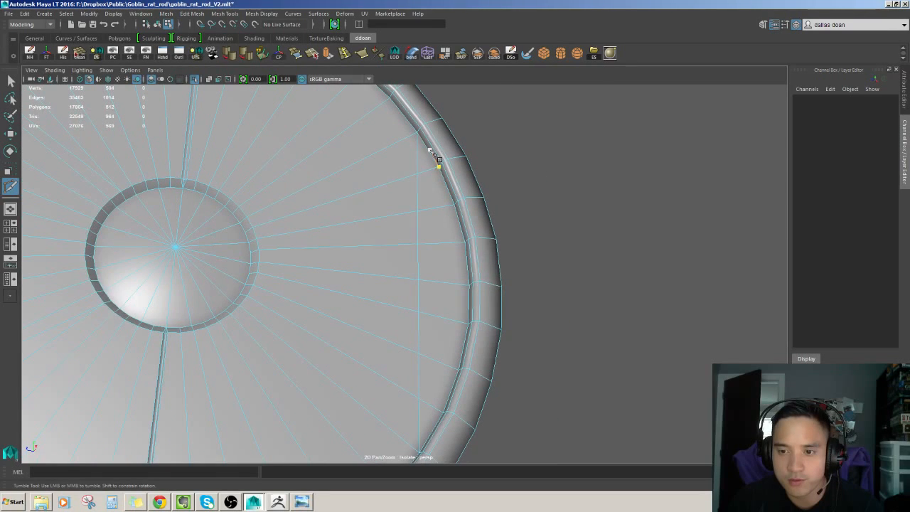
pyautogui.keyDown('alt'); pyautogui.moveTo(429, 193); pyautogui.dragTo(437, 245); pyautogui.keyUp('alt')
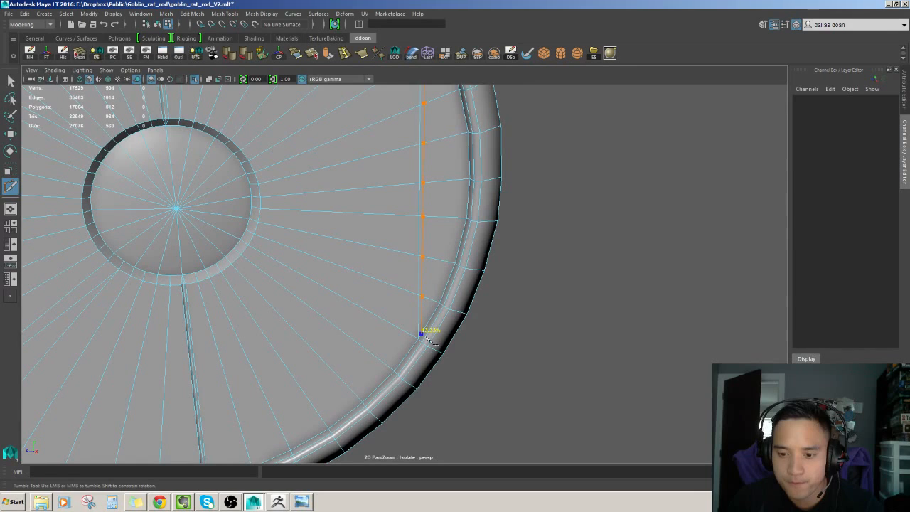
pyautogui.click(426, 337)
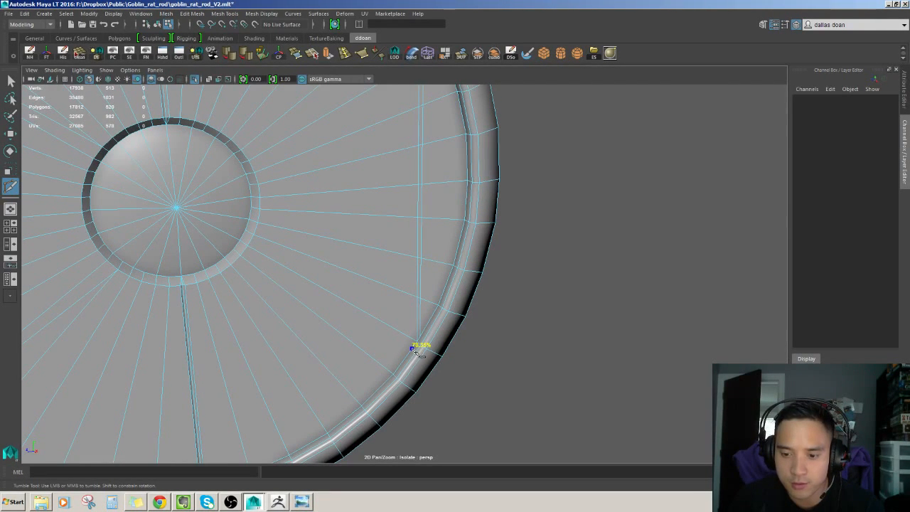
pyautogui.keyDown('alt'); pyautogui.moveTo(414, 349); pyautogui.dragTo(430, 177); pyautogui.keyUp('alt')
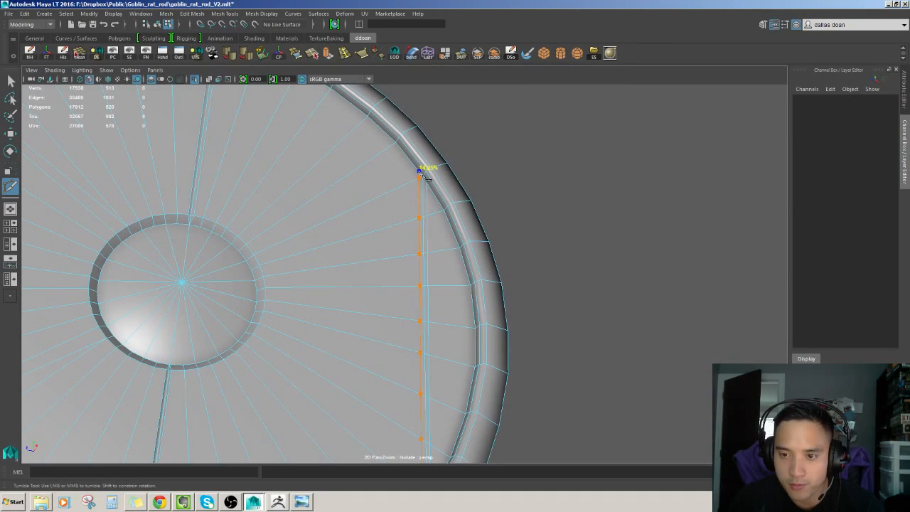
pyautogui.click(421, 172)
# Cut edges from the upper end of the right seam lines to the next rim vertex and to the hub ring
pyautogui.scroll(-5, 455, 284)
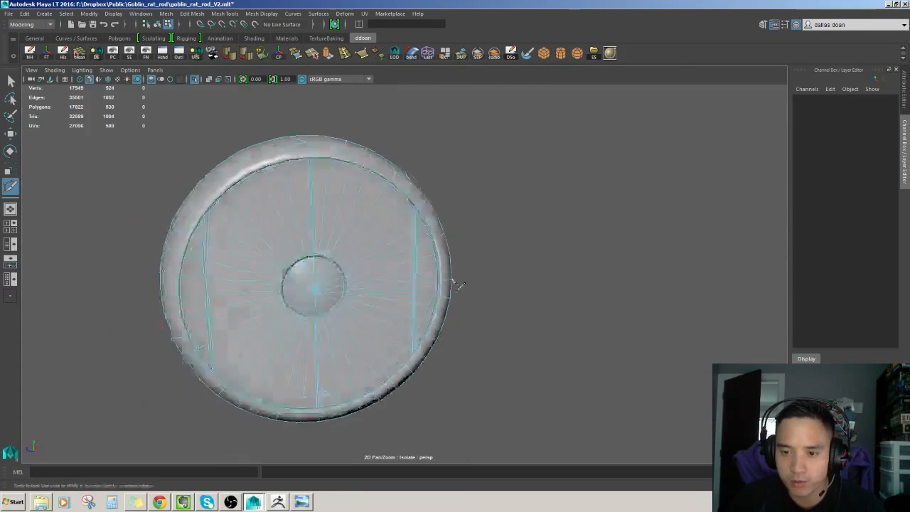
pyautogui.scroll(10, 459, 278)
pyautogui.keyDown('alt'); pyautogui.moveTo(444, 258); pyautogui.dragTo(434, 273); pyautogui.keyUp('alt')
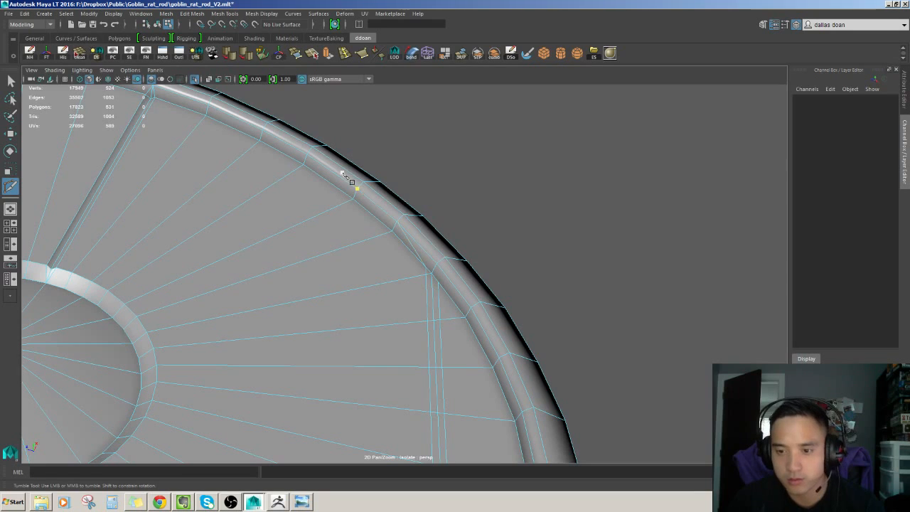
pyautogui.keyDown('alt'); pyautogui.moveTo(351, 182); pyautogui.dragTo(404, 253); pyautogui.keyUp('alt')
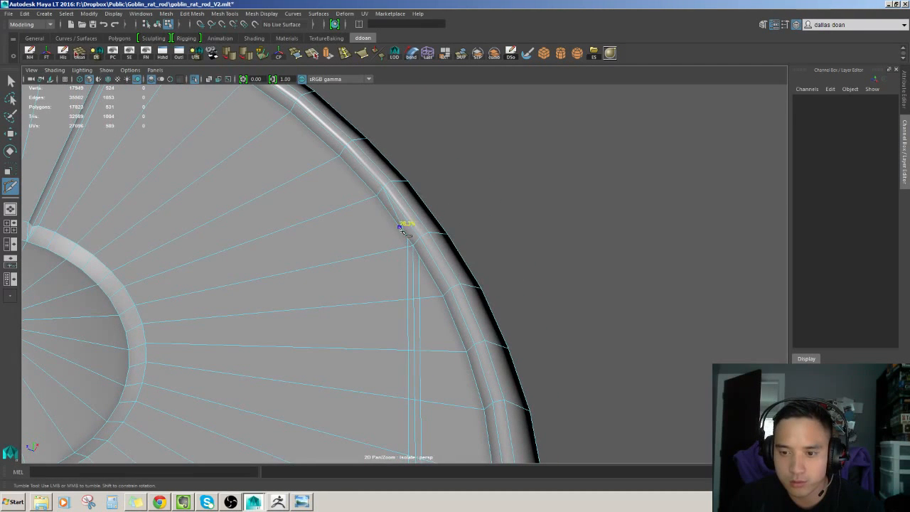
pyautogui.click(399, 227)
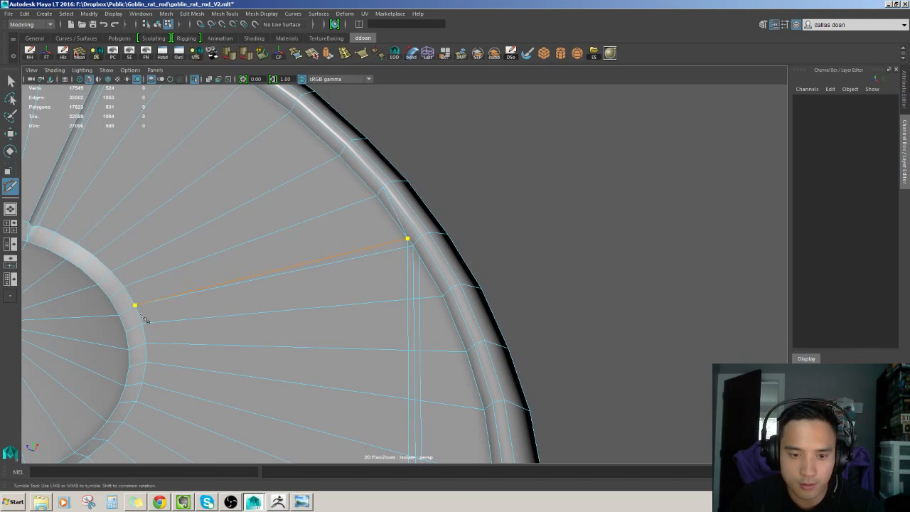
pyautogui.press('Return')
pyautogui.keyDown('alt'); pyautogui.moveTo(178, 274); pyautogui.dragTo(339, 309); pyautogui.keyUp('alt')
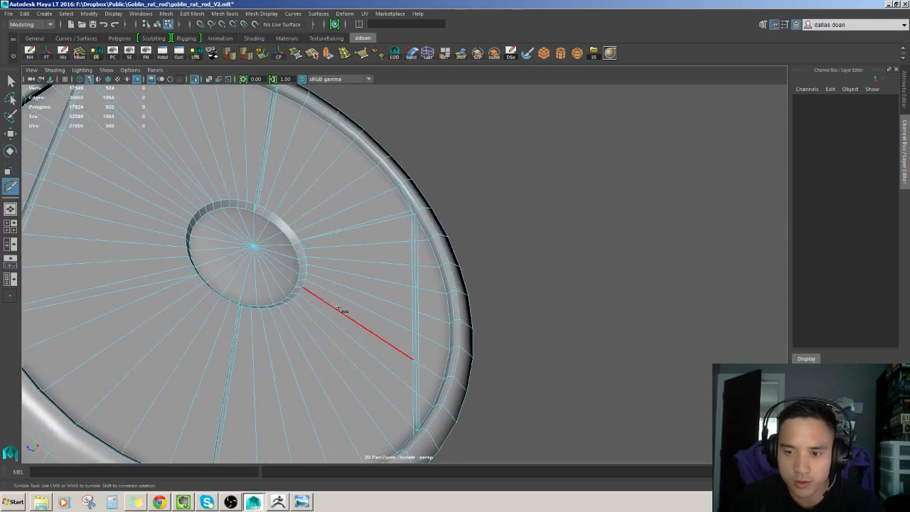
# Cut edges from the lower ends of the right seam's outer lines to the neighbouring rim vertices
pyautogui.keyDown('alt'); pyautogui.moveTo(340, 309); pyautogui.dragTo(381, 288, button='right'); pyautogui.keyUp('alt')
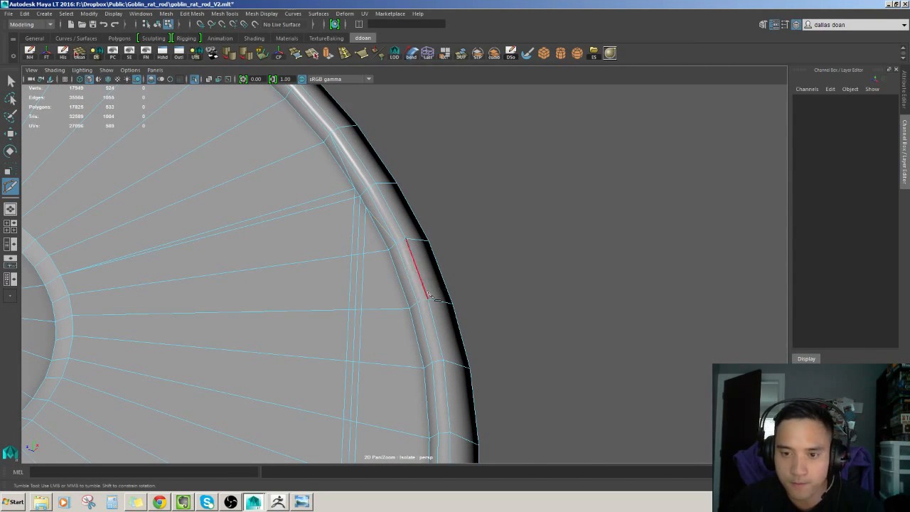
pyautogui.keyDown('alt'); pyautogui.moveTo(428, 293); pyautogui.dragTo(413, 296, button='right'); pyautogui.keyUp('alt')
pyautogui.keyDown('alt'); pyautogui.moveTo(412, 296); pyautogui.dragTo(419, 271); pyautogui.keyUp('alt')
pyautogui.keyDown('alt'); pyautogui.moveTo(419, 271); pyautogui.dragTo(401, 288, button='right'); pyautogui.keyUp('alt')
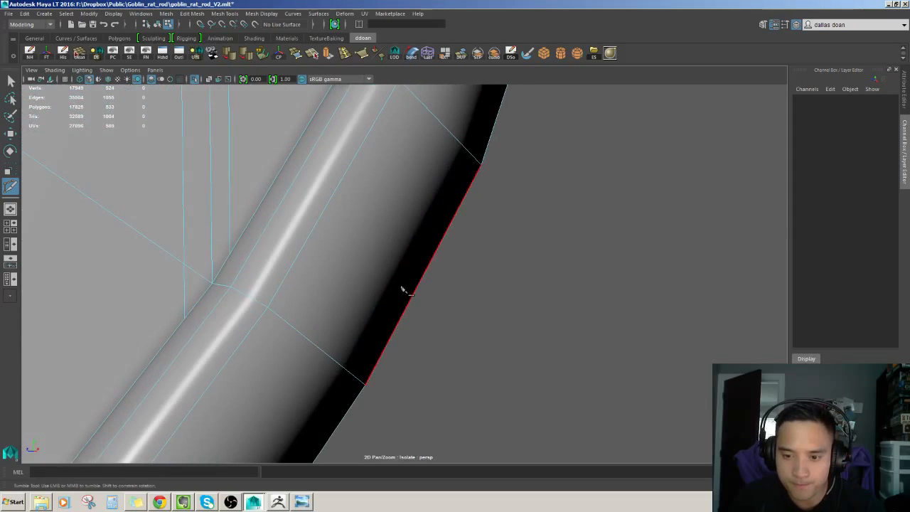
pyautogui.keyDown('alt'); pyautogui.moveTo(401, 288); pyautogui.dragTo(381, 310); pyautogui.keyUp('alt')
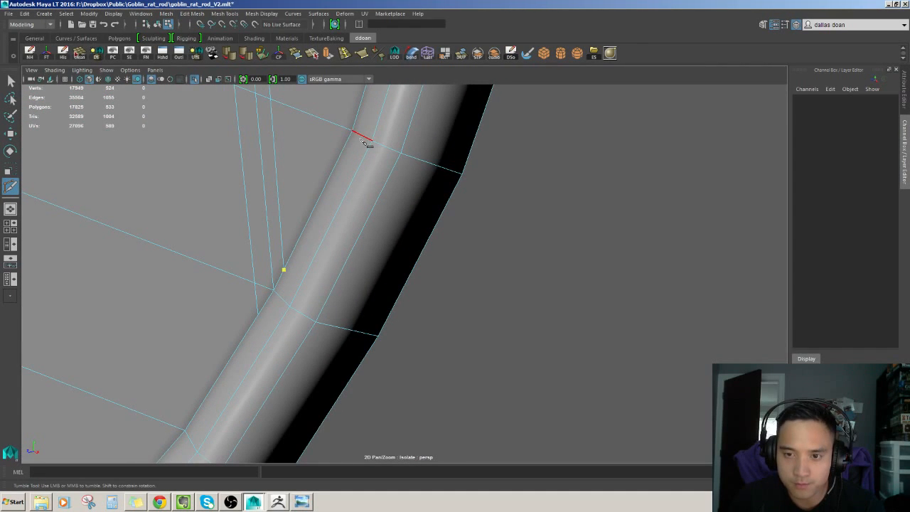
pyautogui.keyDown('alt'); pyautogui.moveTo(426, 166); pyautogui.dragTo(377, 249); pyautogui.keyUp('alt')
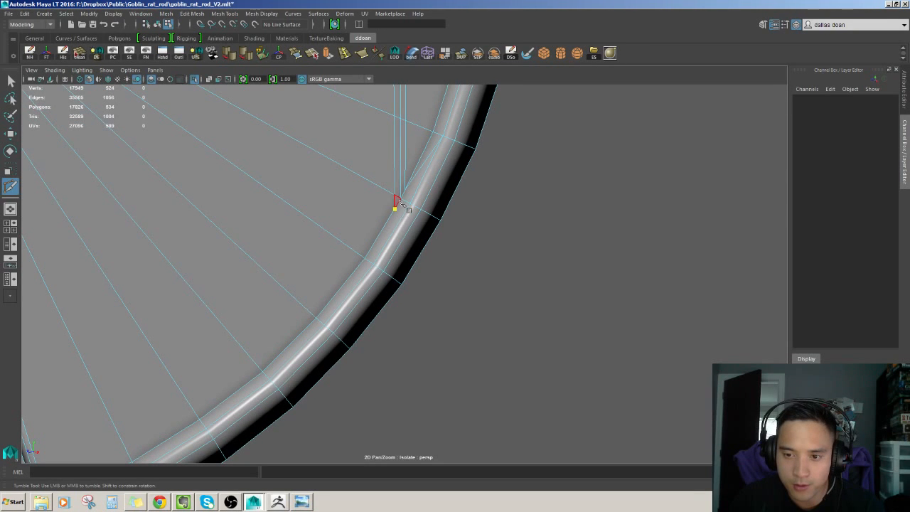
pyautogui.rightClick(391, 282)
# Cut an edge from the lower end of the right seam's hub-side line to the hub ring
pyautogui.keyDown('alt'); pyautogui.moveTo(392, 282); pyautogui.dragTo(392, 241, button='right'); pyautogui.keyUp('alt')
pyautogui.keyDown('alt'); pyautogui.moveTo(391, 241); pyautogui.dragTo(401, 259); pyautogui.keyUp('alt')
pyautogui.click(404, 256)
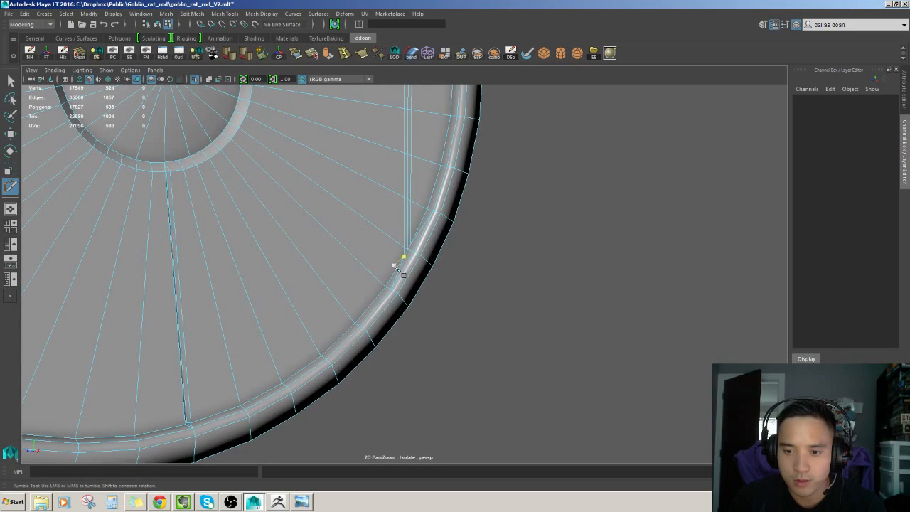
pyautogui.keyDown('alt'); pyautogui.moveTo(439, 226); pyautogui.dragTo(430, 240); pyautogui.keyUp('alt')
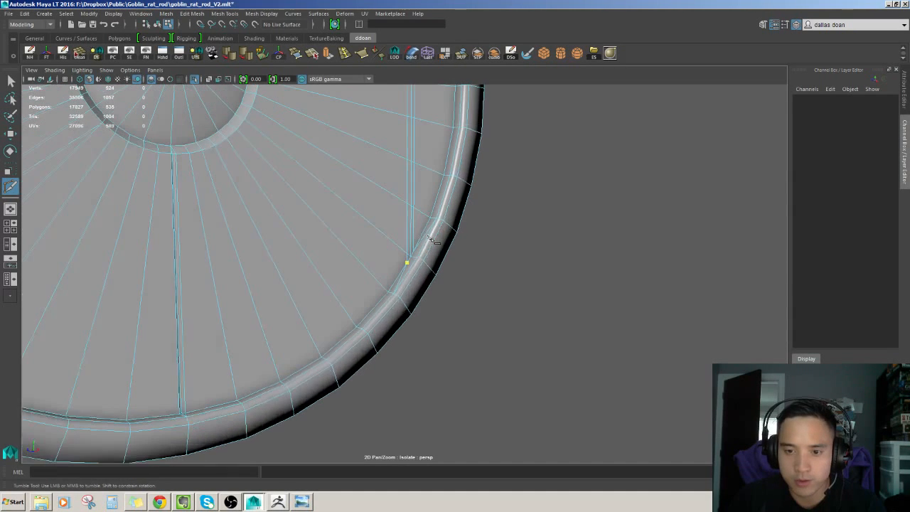
pyautogui.click(238, 127)
pyautogui.rightClick(239, 141)
pyautogui.keyDown('alt'); pyautogui.moveTo(239, 141); pyautogui.dragTo(206, 114, button='right'); pyautogui.keyUp('alt')
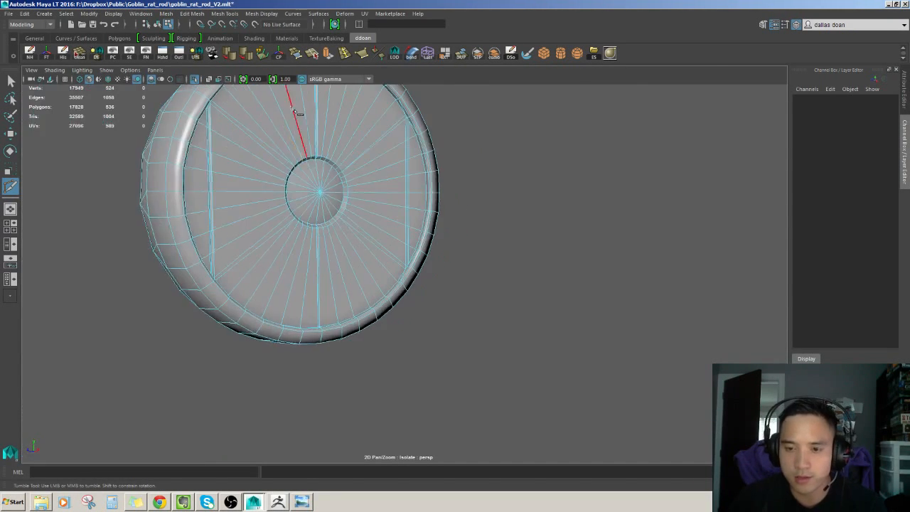
pyautogui.click(288, 89)
pyautogui.keyDown('alt'); pyautogui.moveTo(289, 107); pyautogui.dragTo(395, 206); pyautogui.keyUp('alt')
pyautogui.press('w')
pyautogui.scroll(5, 431, 215)
pyautogui.keyDown('alt'); pyautogui.moveTo(433, 174); pyautogui.dragTo(439, 277, button='middle'); pyautogui.keyUp('alt')
pyautogui.click(434, 179)
pyautogui.scroll(5, 438, 182)
pyautogui.keyDown('alt'); pyautogui.moveTo(448, 152); pyautogui.dragTo(452, 305, button='middle'); pyautogui.keyUp('alt')
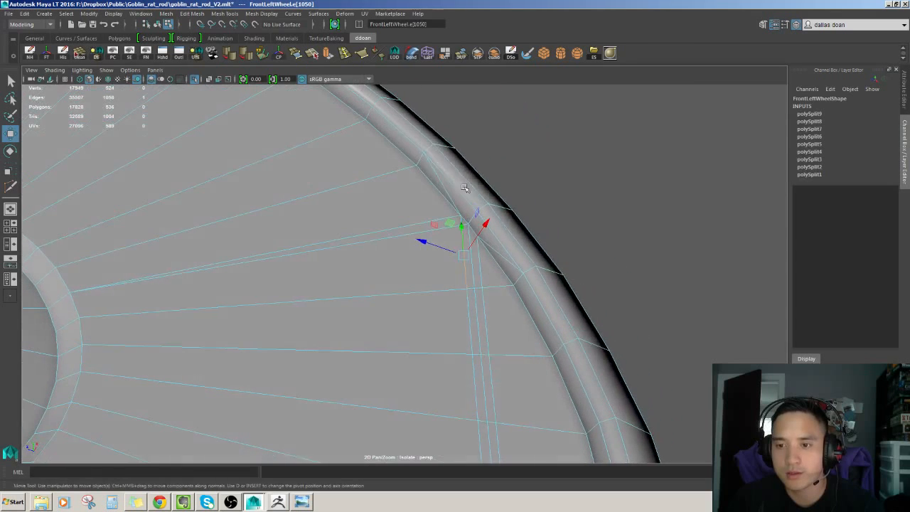
pyautogui.moveTo(461, 225); pyautogui.dragTo(462, 220)
pyautogui.keyDown('alt'); pyautogui.moveTo(475, 279); pyautogui.dragTo(493, 192); pyautogui.keyUp('alt')
pyautogui.click(562, 118)
pyautogui.keyDown('alt'); pyautogui.moveTo(562, 117); pyautogui.dragTo(407, 263); pyautogui.keyUp('alt')
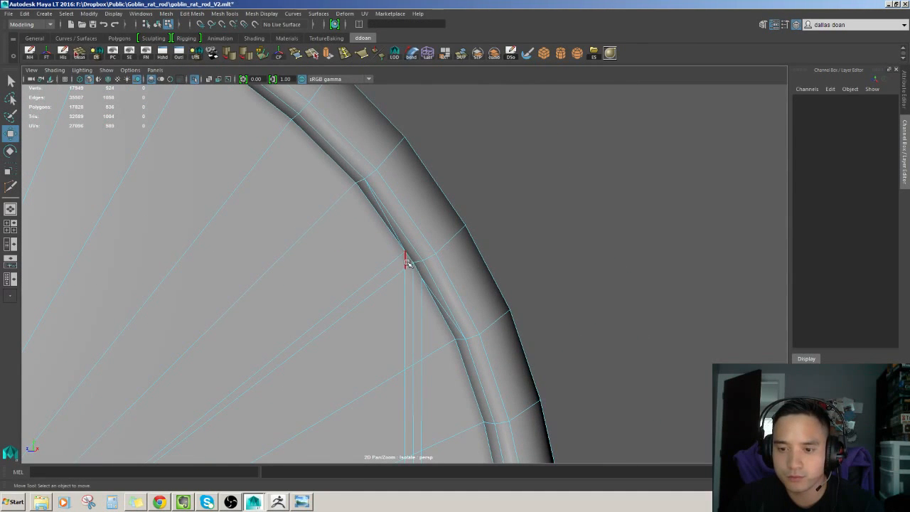
# Select all edges along the right seam's hub-side line, from its upper to its lower end
pyautogui.click(407, 261)
pyautogui.scroll(-5, 412, 249)
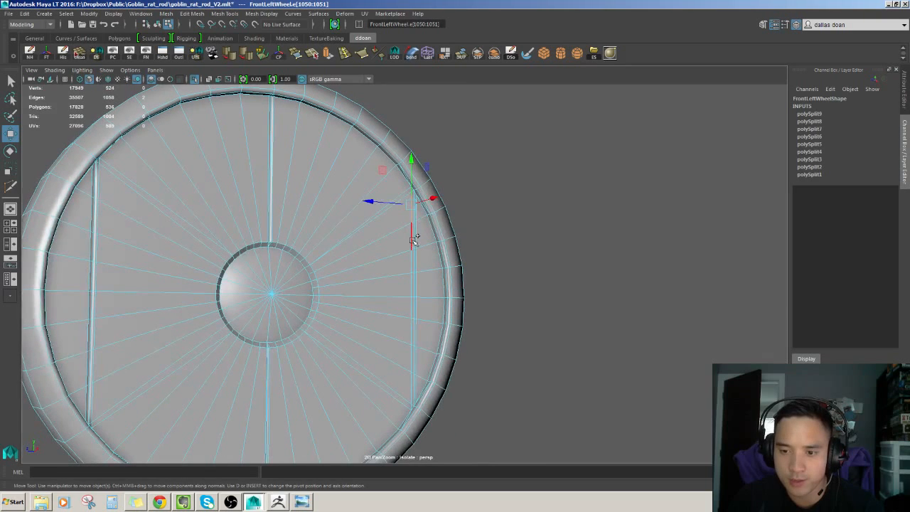
pyautogui.keyDown('shift'); pyautogui.click(413, 240); pyautogui.keyUp('shift')
pyautogui.keyDown('shift'); pyautogui.click(413, 265); pyautogui.keyUp('shift')
pyautogui.keyDown('shift'); pyautogui.click(413, 285); pyautogui.keyUp('shift')
pyautogui.keyDown('alt'); pyautogui.moveTo(415, 308); pyautogui.dragTo(417, 332); pyautogui.keyUp('alt')
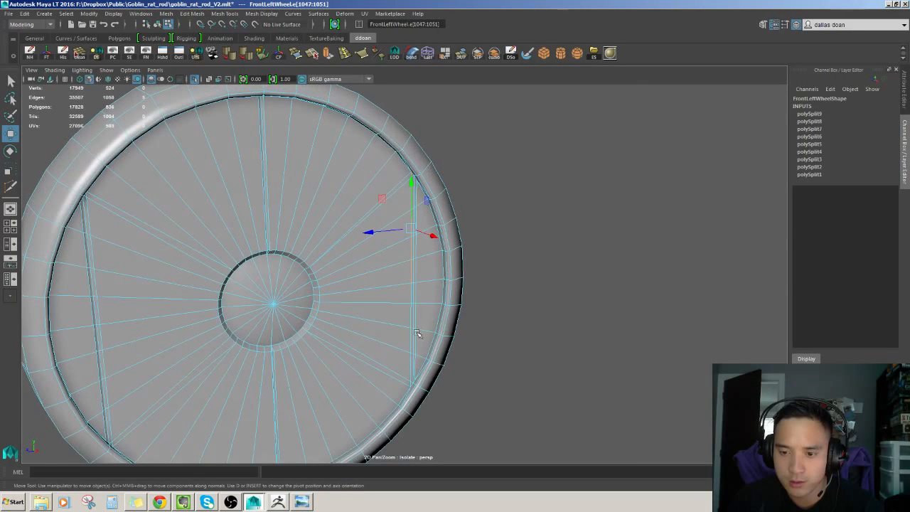
pyautogui.keyDown('shift'); pyautogui.click(411, 292); pyautogui.keyUp('shift')
pyautogui.keyDown('shift'); pyautogui.click(412, 312); pyautogui.keyUp('shift')
pyautogui.keyDown('shift'); pyautogui.click(411, 337); pyautogui.keyUp('shift')
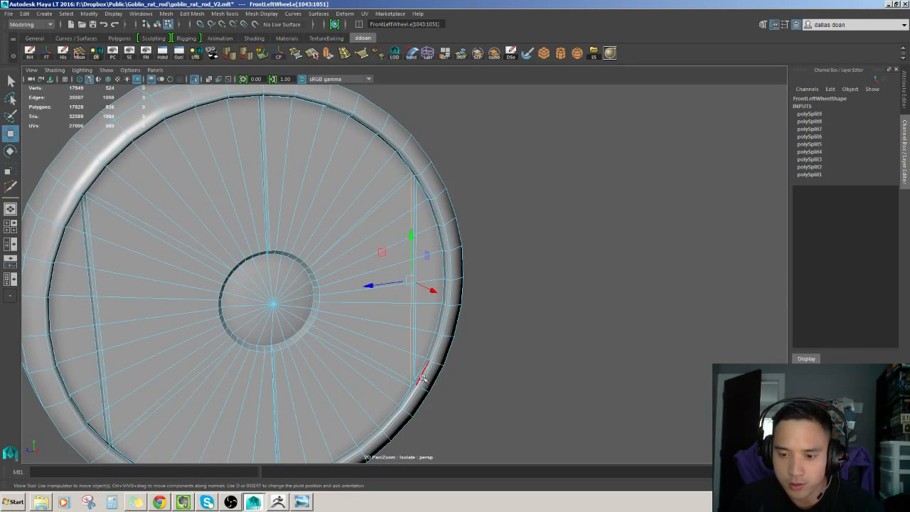
pyautogui.keyDown('alt'); pyautogui.moveTo(461, 350); pyautogui.dragTo(453, 291, button='middle'); pyautogui.keyUp('alt')
pyautogui.keyDown('alt'); pyautogui.moveTo(452, 290); pyautogui.dragTo(434, 355, button='right'); pyautogui.keyUp('alt')
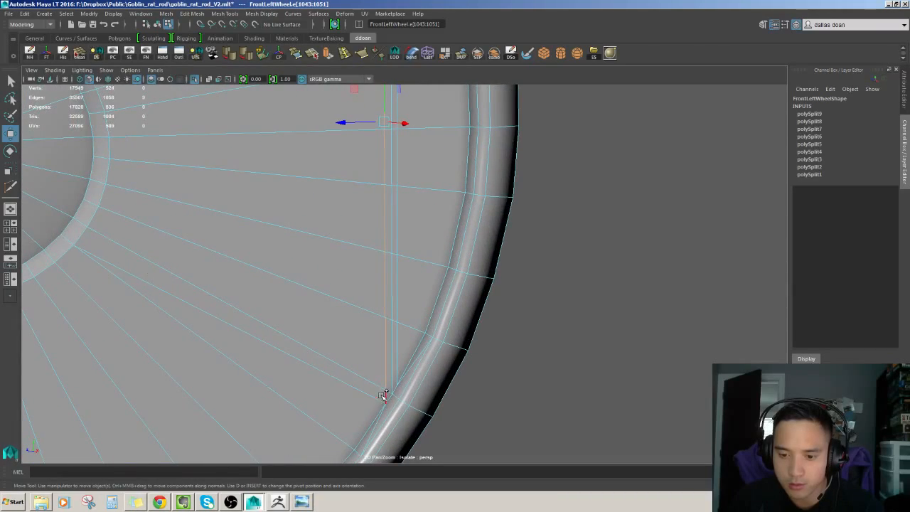
pyautogui.keyDown('shift'); pyautogui.click(385, 396); pyautogui.keyUp('shift')
pyautogui.keyDown('alt'); pyautogui.moveTo(384, 396); pyautogui.dragTo(404, 349, button='right'); pyautogui.keyUp('alt')
pyautogui.keyDown('alt'); pyautogui.moveTo(409, 335); pyautogui.dragTo(403, 323); pyautogui.keyUp('alt')
pyautogui.keyDown('alt'); pyautogui.moveTo(402, 322); pyautogui.dragTo(406, 302, button='right'); pyautogui.keyUp('alt')
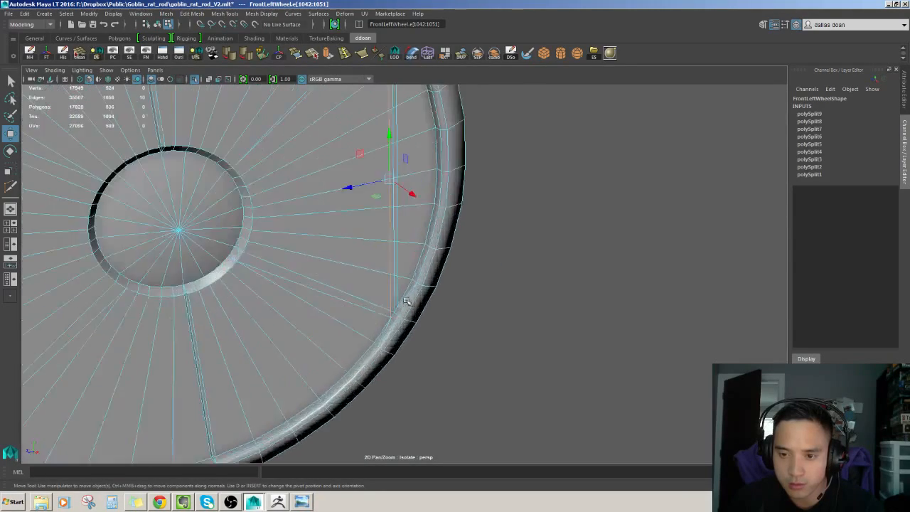
pyautogui.keyDown('alt'); pyautogui.moveTo(407, 302); pyautogui.dragTo(403, 310); pyautogui.keyUp('alt')
# Select the middle line of the right seam and move it into the disc to recess the groove
pyautogui.click(385, 158)
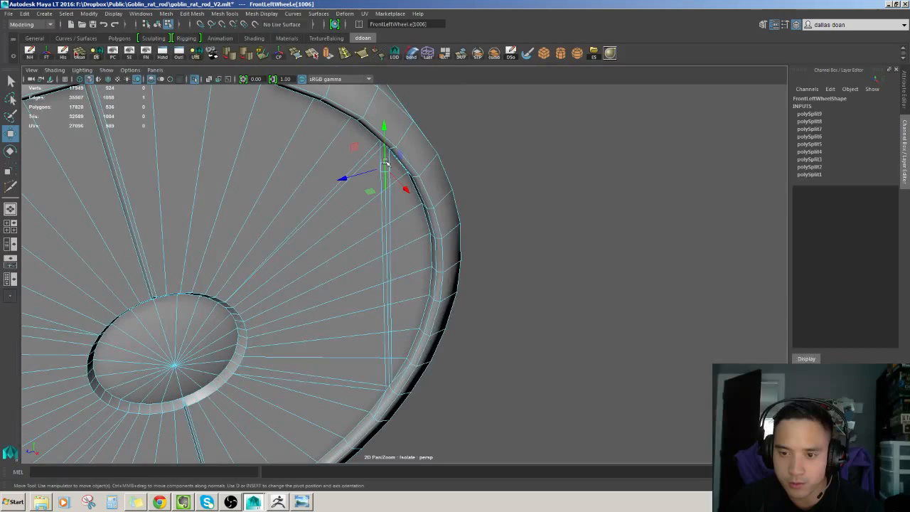
pyautogui.keyDown('shift'); pyautogui.doubleClick(385, 209); pyautogui.keyUp('shift')
pyautogui.keyDown('alt'); pyautogui.moveTo(386, 211); pyautogui.dragTo(396, 231); pyautogui.keyUp('alt')
pyautogui.moveTo(407, 304); pyautogui.dragTo(419, 172)
# Select the right seam's rim-side and hub-side lines and apply a soften/harden edge operation to them
pyautogui.keyDown('alt'); pyautogui.moveTo(438, 272); pyautogui.dragTo(418, 334); pyautogui.keyUp('alt')
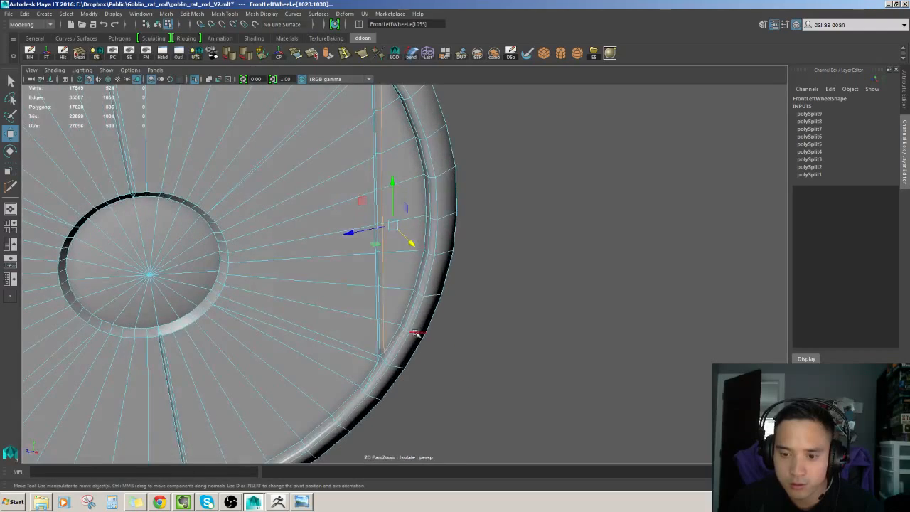
pyautogui.keyDown('alt'); pyautogui.moveTo(399, 370); pyautogui.dragTo(396, 308); pyautogui.keyUp('alt')
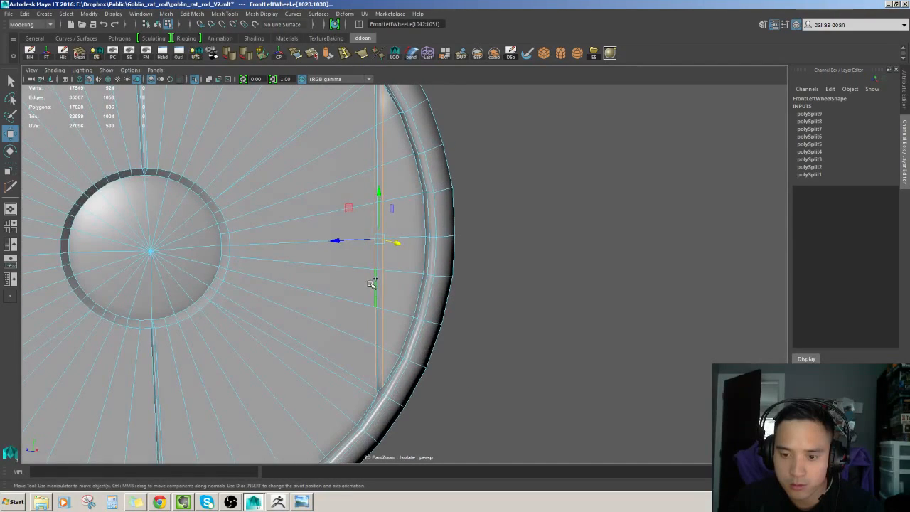
pyautogui.keyDown('alt'); pyautogui.moveTo(372, 414); pyautogui.dragTo(430, 331); pyautogui.keyUp('alt')
pyautogui.keyDown('shift'); pyautogui.moveTo(484, 271); pyautogui.dragTo(485, 280, button='right'); pyautogui.keyUp('shift')
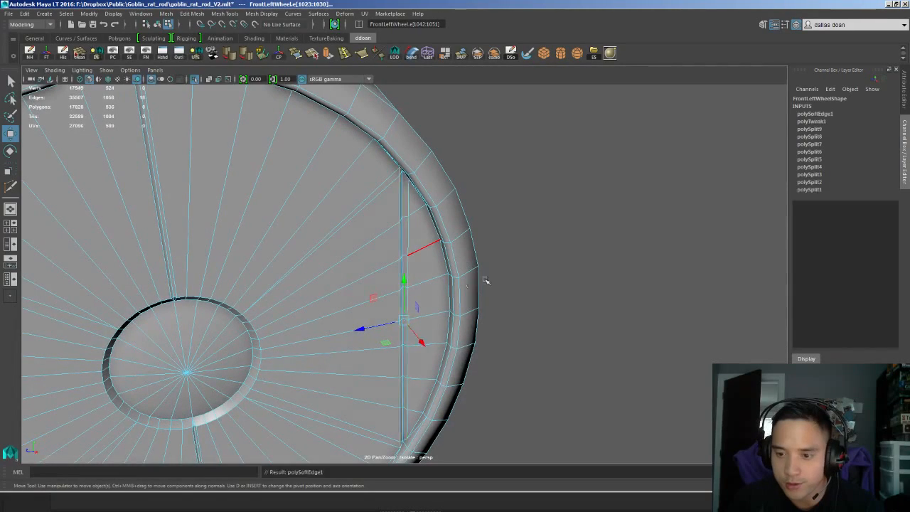
# Switch to face selection and select the faces of the whole wheel body, starting from the tread
pyautogui.keyDown('alt'); pyautogui.moveTo(486, 280); pyautogui.dragTo(428, 239); pyautogui.keyUp('alt')
pyautogui.moveTo(430, 292); pyautogui.dragTo(465, 264, button='right')
pyautogui.scroll(-5, 518, 232)
pyautogui.click(518, 232)
pyautogui.keyDown('alt'); pyautogui.moveTo(508, 234); pyautogui.dragTo(420, 248); pyautogui.keyUp('alt')
pyautogui.scroll(3, 473, 239)
pyautogui.click(324, 209)
pyautogui.click(424, 208)
pyautogui.keyDown('shift'); pyautogui.click(420, 251); pyautogui.keyUp('shift')
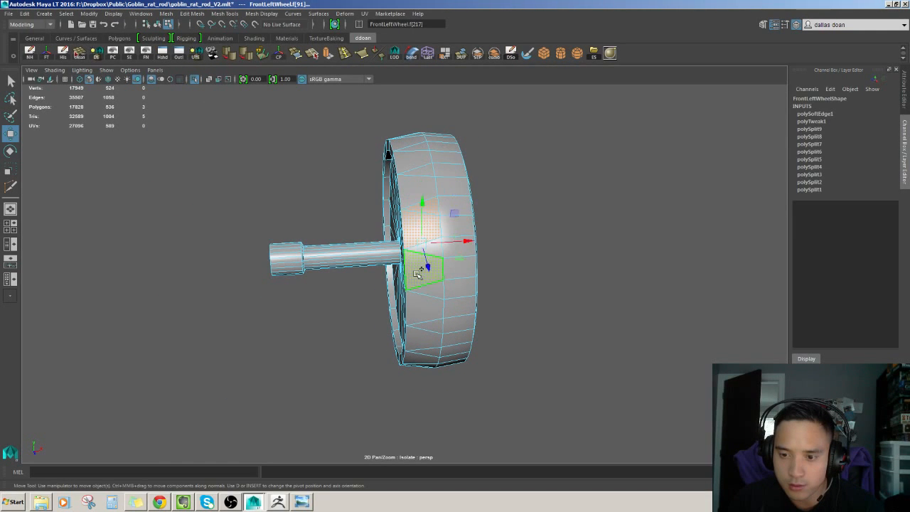
pyautogui.keyDown('shift'); pyautogui.doubleClick(418, 299); pyautogui.keyUp('shift')
# Limit the face selection to the wheel's plain inner half, excluding the axle and the seamed outer half, and delete it
pyautogui.keyDown('alt'); pyautogui.moveTo(418, 303); pyautogui.dragTo(418, 264); pyautogui.keyUp('alt')
pyautogui.keyDown('alt'); pyautogui.moveTo(418, 264); pyautogui.dragTo(407, 226, button='right'); pyautogui.keyUp('alt')
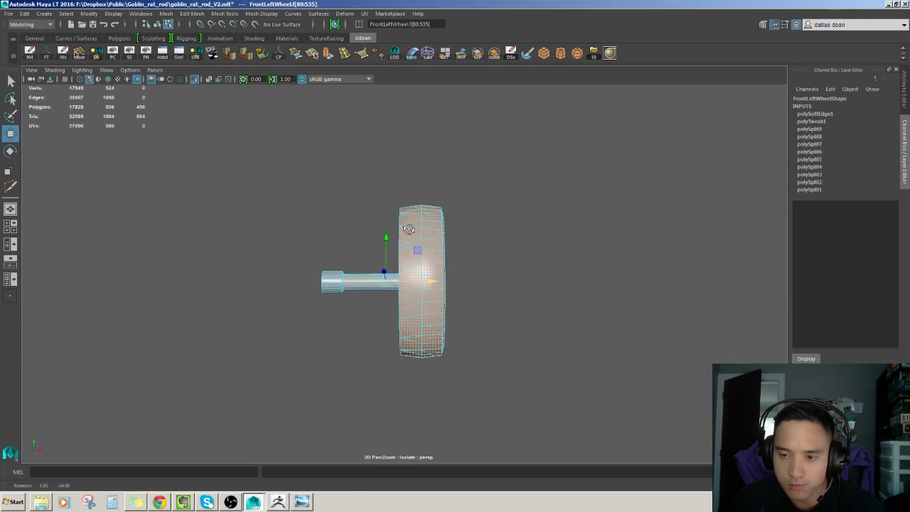
pyautogui.keyDown('alt'); pyautogui.moveTo(407, 226); pyautogui.dragTo(412, 244); pyautogui.keyUp('alt')
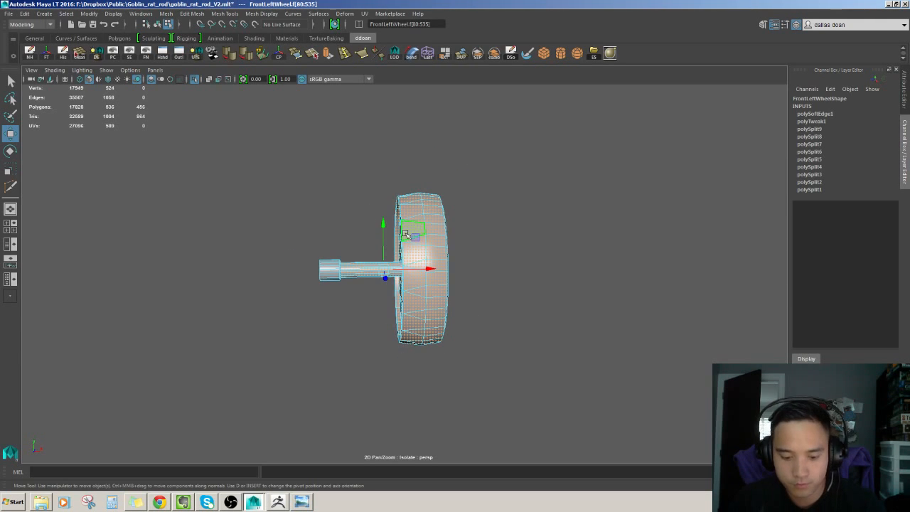
pyautogui.keyDown('alt'); pyautogui.moveTo(368, 223); pyautogui.dragTo(284, 204); pyautogui.keyUp('alt')
pyautogui.moveTo(284, 204); pyautogui.dragTo(389, 312)
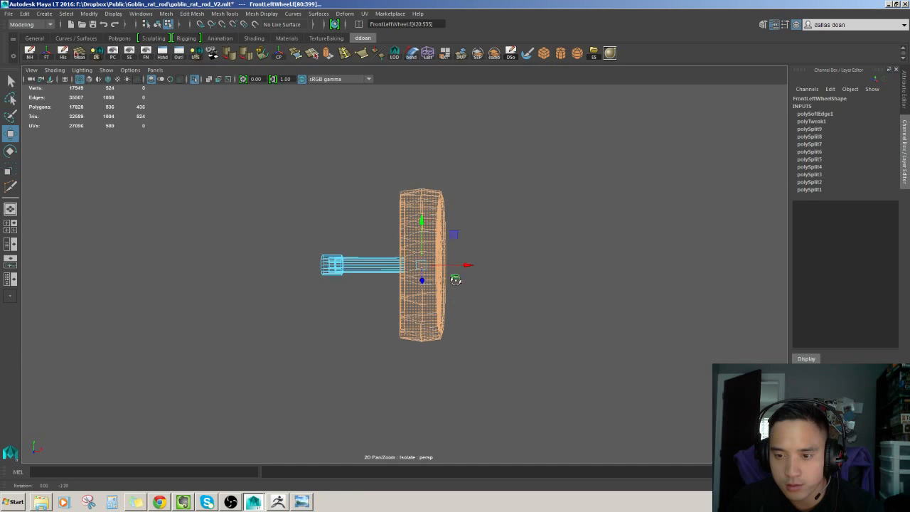
pyautogui.moveTo(512, 160); pyautogui.dragTo(462, 357)
pyautogui.click(462, 361)
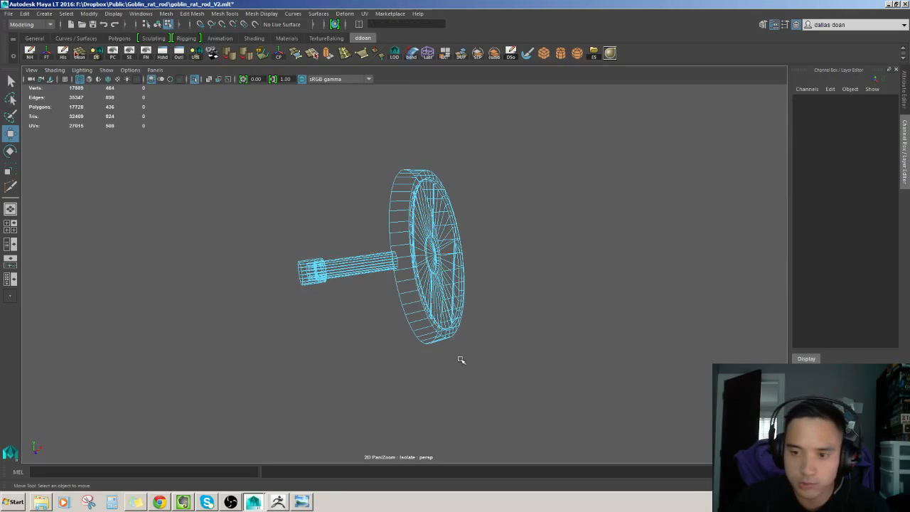
# Select the outer wheel half's faces and duplicate them as a separate object with an offset of 0
pyautogui.keyDown('alt'); pyautogui.moveTo(468, 300); pyautogui.dragTo(439, 229); pyautogui.keyUp('alt')
pyautogui.moveTo(491, 111)
pyautogui.mouseDown()
pyautogui.moveTo(436, 367)
pyautogui.moveTo(387, 335)
pyautogui.moveTo(394, 315)
pyautogui.moveTo(499, 311)
pyautogui.moveTo(430, 291)
pyautogui.moveTo(412, 325)
pyautogui.moveTo(382, 311)
pyautogui.moveTo(400, 325)
pyautogui.moveTo(440, 284)
pyautogui.mouseUp()
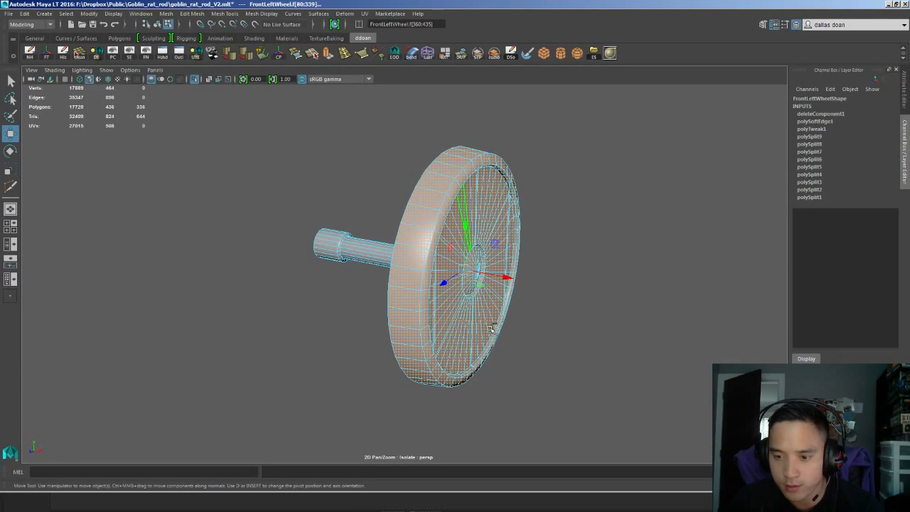
pyautogui.keyDown('shift'); pyautogui.moveTo(498, 328); pyautogui.dragTo(499, 329, button='right'); pyautogui.keyUp('shift')
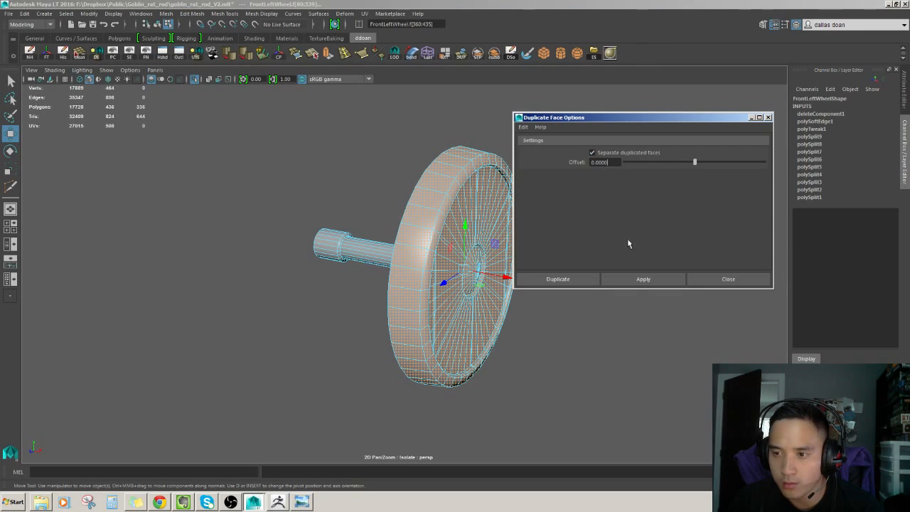
pyautogui.click(643, 279)
pyautogui.click(728, 278)
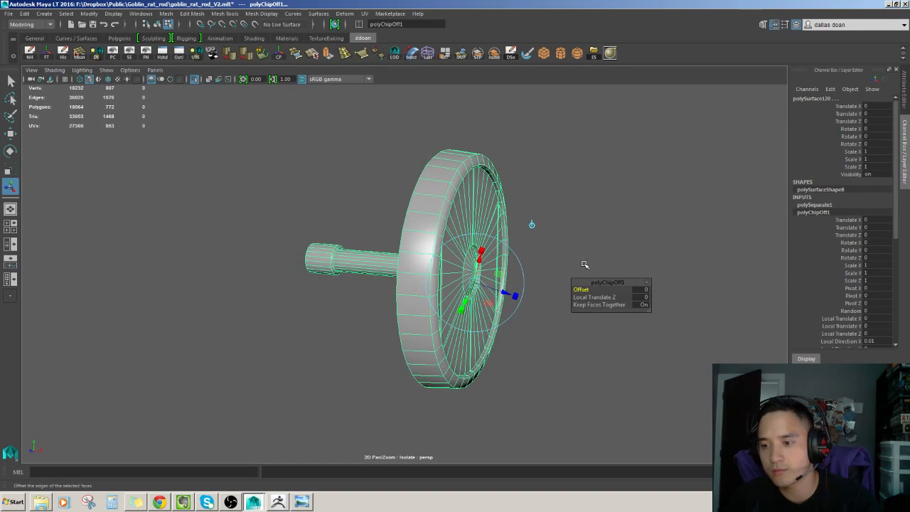
# Select the duplicated outer wheel half as an object, center its pivot and delete its history
pyautogui.press('w')
pyautogui.keyDown('alt'); pyautogui.moveTo(536, 270); pyautogui.dragTo(608, 222); pyautogui.keyUp('alt')
pyautogui.click(587, 232)
pyautogui.moveTo(458, 211); pyautogui.dragTo(458, 238, button='right')
pyautogui.keyDown('alt'); pyautogui.moveTo(490, 213); pyautogui.dragTo(467, 193); pyautogui.keyUp('alt')
pyautogui.moveTo(458, 257); pyautogui.dragTo(481, 229, button='right')
pyautogui.keyDown('alt'); pyautogui.moveTo(463, 181); pyautogui.dragTo(464, 262); pyautogui.keyUp('alt')
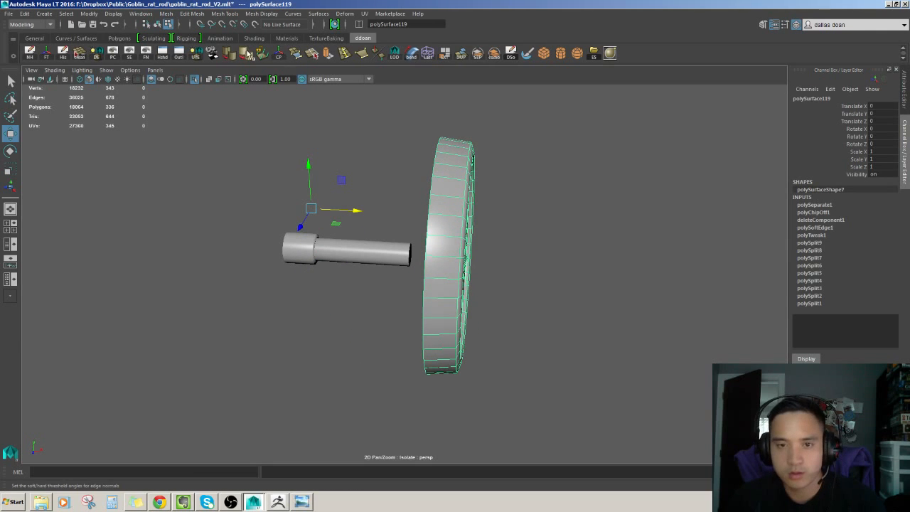
pyautogui.click(246, 55)
pyautogui.keyDown('alt'); pyautogui.moveTo(473, 206); pyautogui.dragTo(540, 285); pyautogui.keyUp('alt')
pyautogui.moveTo(574, 250)
pyautogui.keyDown('alt'); pyautogui.mouseDown()
pyautogui.moveTo(554, 244)
pyautogui.moveTo(583, 241)
pyautogui.moveTo(558, 244)
pyautogui.mouseUp(); pyautogui.keyUp('alt')
pyautogui.hotkey('alt', 'shift', 'd')
# Rotate the duplicated half 180 degrees about Y and move it to about -0.13 in X, toward the axle
pyautogui.press('e')
pyautogui.moveTo(471, 291); pyautogui.dragTo(589, 297)
pyautogui.press('w')
pyautogui.keyDown('alt'); pyautogui.moveTo(565, 264); pyautogui.dragTo(441, 271); pyautogui.keyUp('alt')
pyautogui.keyDown('alt'); pyautogui.moveTo(538, 248); pyautogui.dragTo(511, 252); pyautogui.keyUp('alt')
pyautogui.keyDown('alt'); pyautogui.moveTo(448, 264); pyautogui.dragTo(451, 292); pyautogui.keyUp('alt')
pyautogui.press('d')
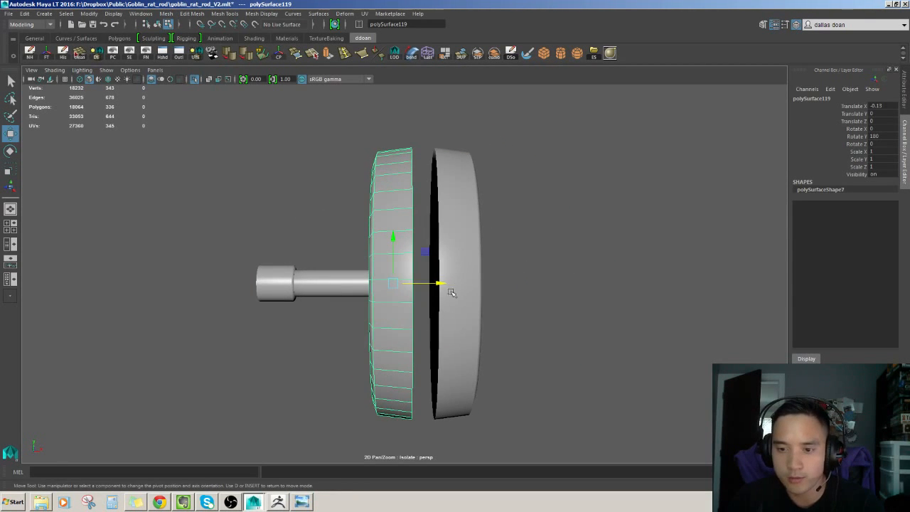
pyautogui.click(410, 208)
pyautogui.hotkey('ctrl', 'z')
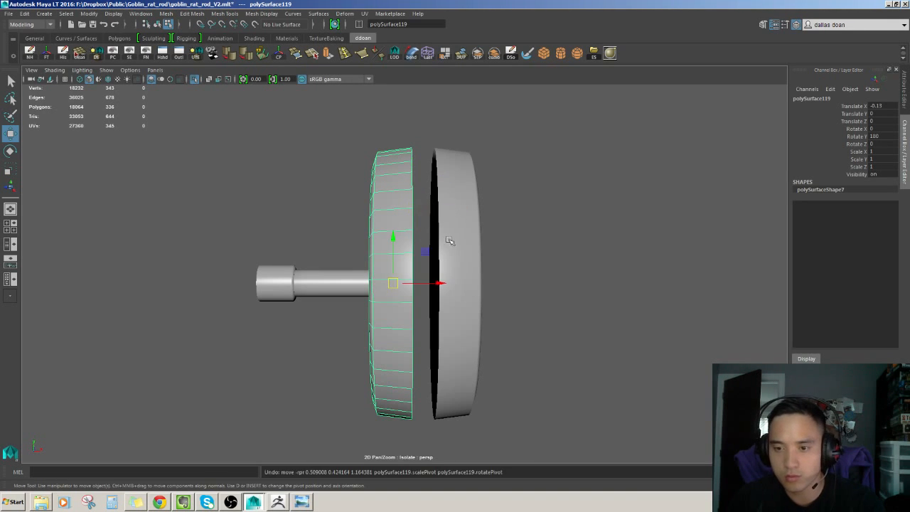
# Move the flipped half's pivot to its open edge and snap the half in X against the outer half's open edge
pyautogui.click(431, 284)
pyautogui.press('d')
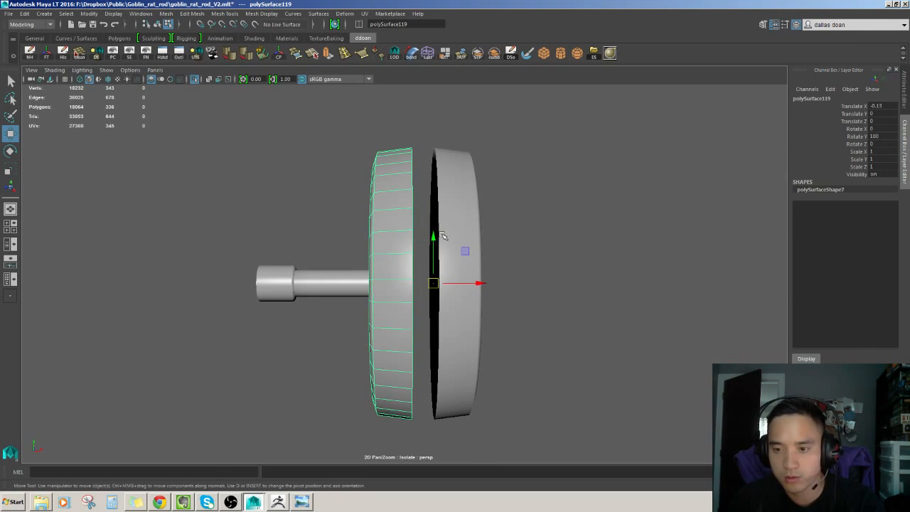
pyautogui.press('d')
pyautogui.moveTo(475, 283); pyautogui.dragTo(501, 236)
pyautogui.press('d')
pyautogui.press('v')
pyautogui.scroll(-4, 443, 299)
pyautogui.scroll(3, 447, 217)
# Combine the flipped half with the outer wheel half and axle into one mesh, merging UV sets by name
pyautogui.press('F8')
pyautogui.click(448, 211)
pyautogui.keyDown('shift'); pyautogui.click(417, 225); pyautogui.keyUp('shift')
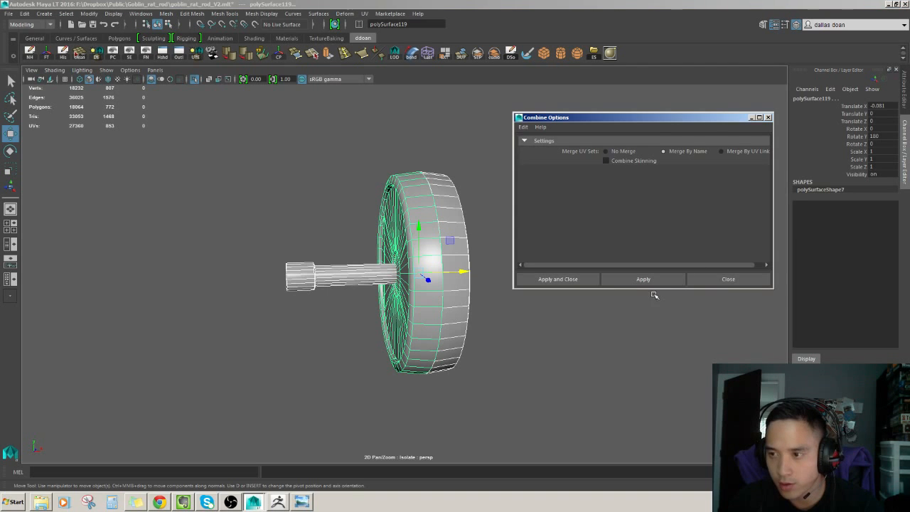
pyautogui.click(643, 280)
pyautogui.click(536, 279)
pyautogui.click(722, 281)
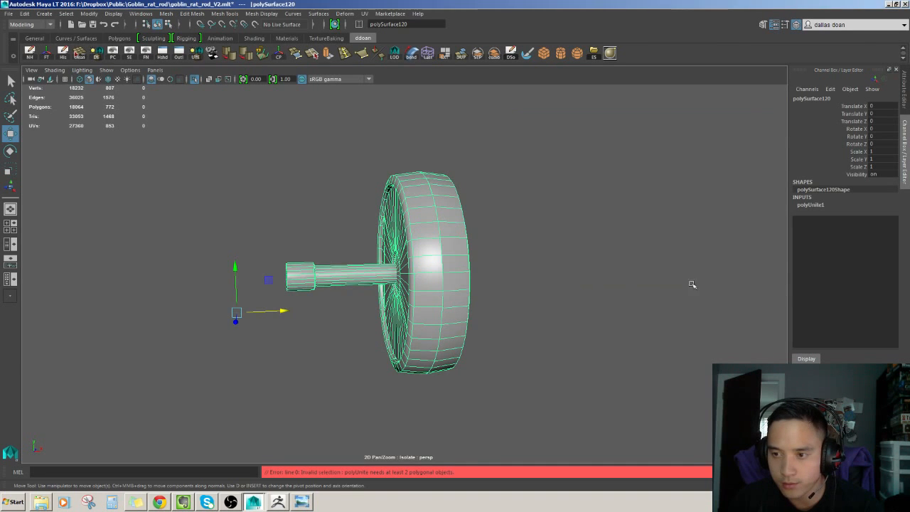
# Select the vertices around the tread's centre seam in wireframe and merge the overlapping ones of both halves
pyautogui.keyDown('alt'); pyautogui.moveTo(692, 284); pyautogui.dragTo(640, 264); pyautogui.keyUp('alt')
pyautogui.moveTo(453, 207); pyautogui.dragTo(397, 196, button='right')
pyautogui.doubleClick(431, 192)
pyautogui.press('f')
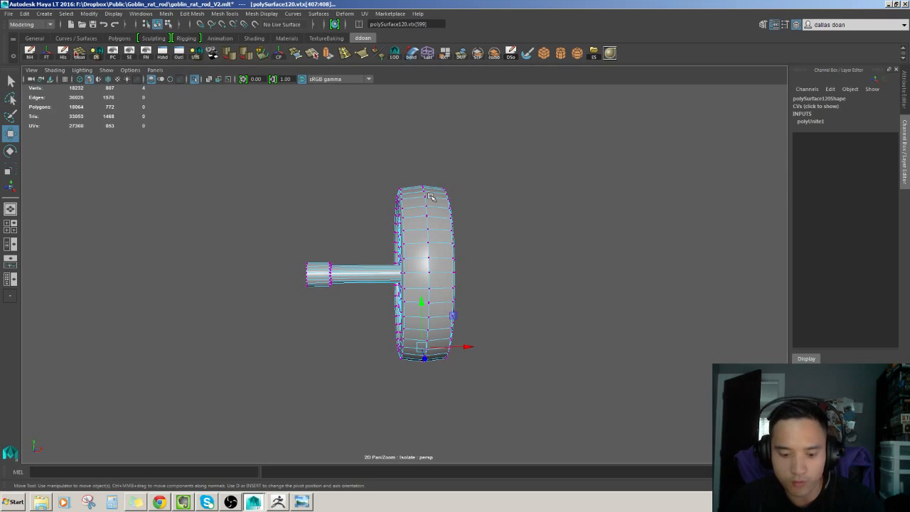
pyautogui.press('4')
pyautogui.moveTo(415, 172); pyautogui.dragTo(431, 406)
pyautogui.keyDown('alt'); pyautogui.moveTo(422, 181); pyautogui.dragTo(419, 215); pyautogui.keyUp('alt')
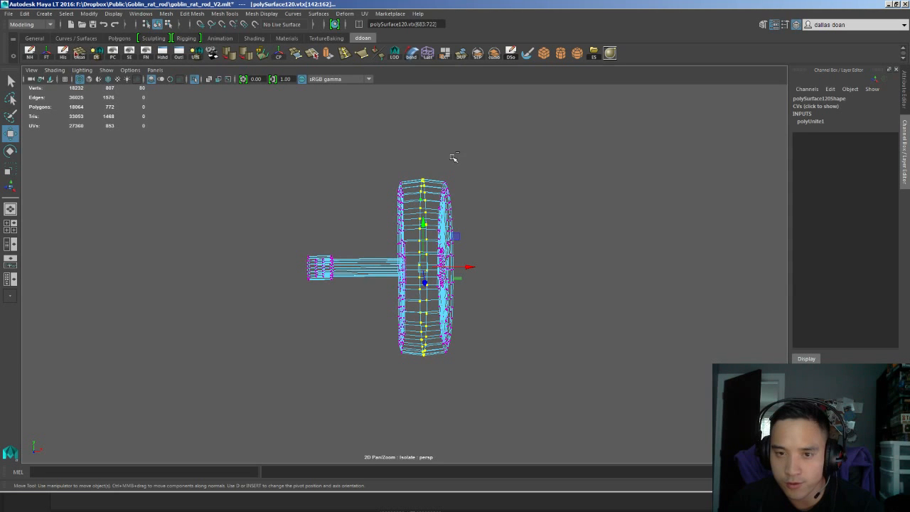
pyautogui.hotkey('ctrl', 'm')
pyautogui.scroll(1, 483, 220)
pyautogui.keyDown('alt'); pyautogui.moveTo(472, 233); pyautogui.dragTo(443, 191); pyautogui.keyUp('alt')
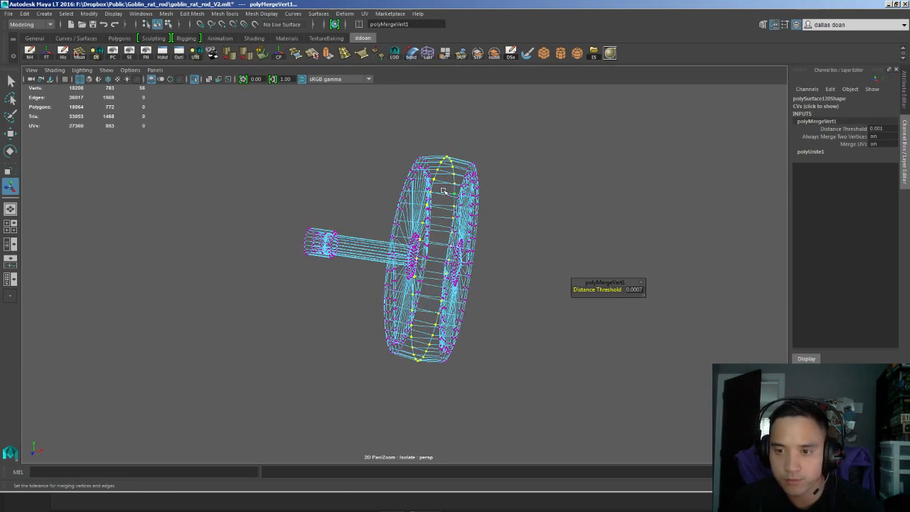
# Try moving a tread edge and the centre edge loop along X to test how the two wheel halves are joined
pyautogui.press('w')
pyautogui.press('F8')
pyautogui.scroll(2, 436, 236)
pyautogui.keyDown('alt'); pyautogui.moveTo(456, 238); pyautogui.dragTo(470, 201); pyautogui.keyUp('alt')
pyautogui.press('F10')
pyautogui.click(438, 179)
pyautogui.doubleClick(434, 173)
pyautogui.keyDown('alt'); pyautogui.moveTo(428, 233); pyautogui.dragTo(498, 312); pyautogui.keyUp('alt')
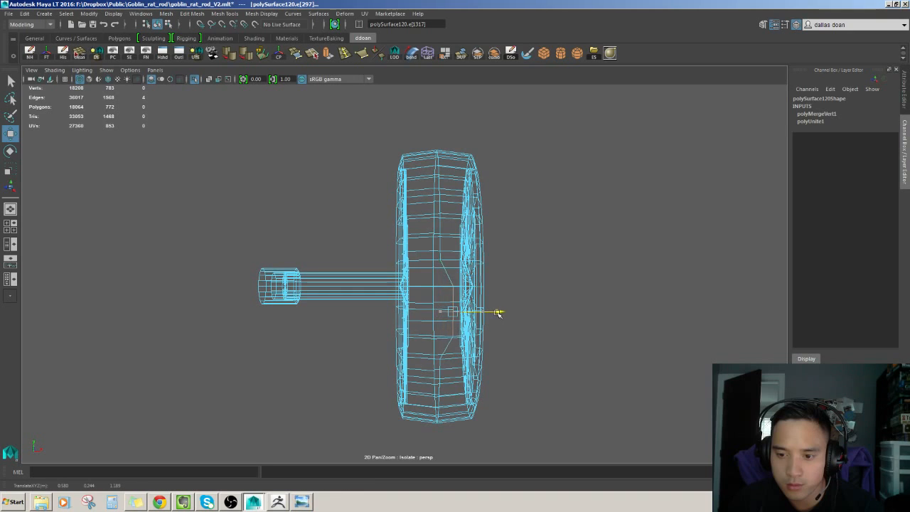
pyautogui.keyDown('alt'); pyautogui.moveTo(472, 279); pyautogui.dragTo(446, 264); pyautogui.keyUp('alt')
pyautogui.keyDown('alt'); pyautogui.moveTo(437, 218); pyautogui.dragTo(475, 241); pyautogui.keyUp('alt')
pyautogui.doubleClick(418, 278)
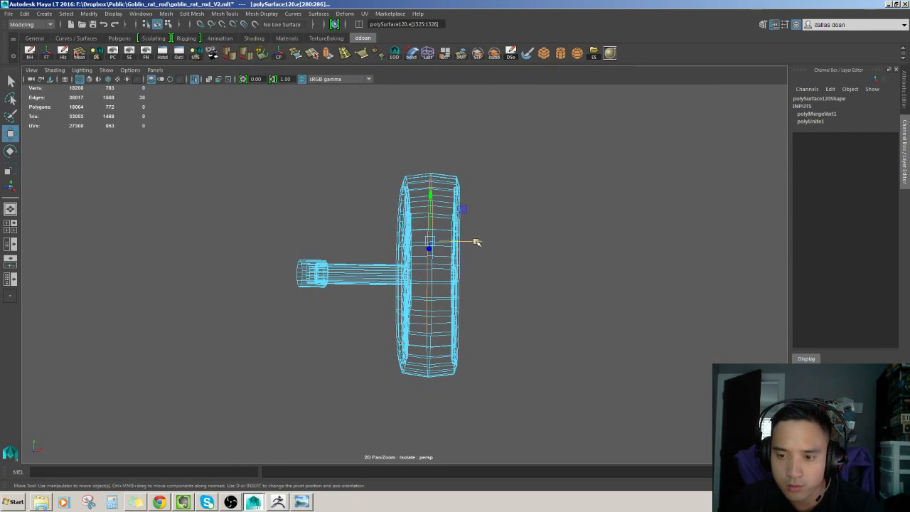
pyautogui.click(474, 276)
pyautogui.scroll(1, 469, 273)
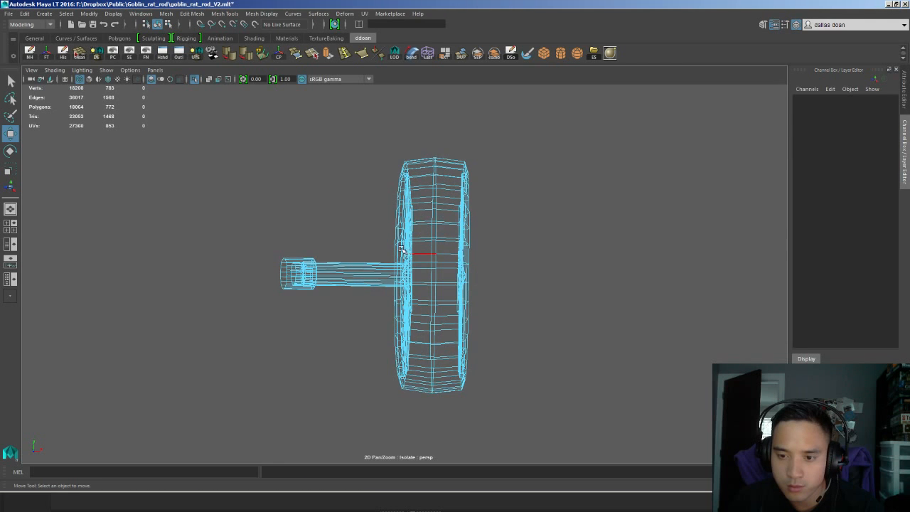
# Select all vertices along the tread's centre seam and merge them with a threshold of 0.01
pyautogui.moveTo(430, 252); pyautogui.dragTo(400, 252, button='right')
pyautogui.keyDown('alt'); pyautogui.moveTo(405, 242); pyautogui.dragTo(418, 226); pyautogui.keyUp('alt')
pyautogui.moveTo(424, 145); pyautogui.dragTo(449, 382)
pyautogui.moveTo(450, 436); pyautogui.dragTo(468, 340)
pyautogui.click(512, 329)
pyautogui.scroll(1, 501, 331)
pyautogui.click(436, 299)
pyautogui.scroll(3, 467, 326)
pyautogui.scroll(-4, 466, 329)
pyautogui.scroll(-3, 463, 339)
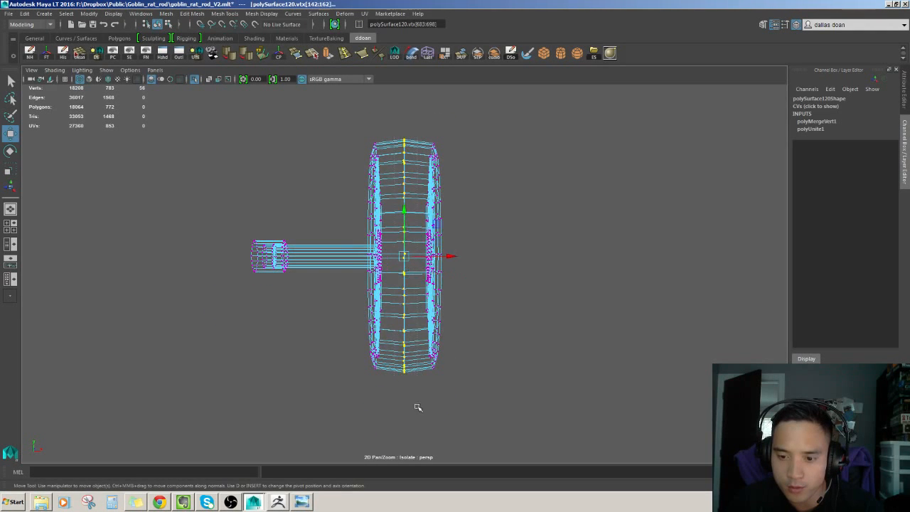
pyautogui.scroll(2, 419, 319)
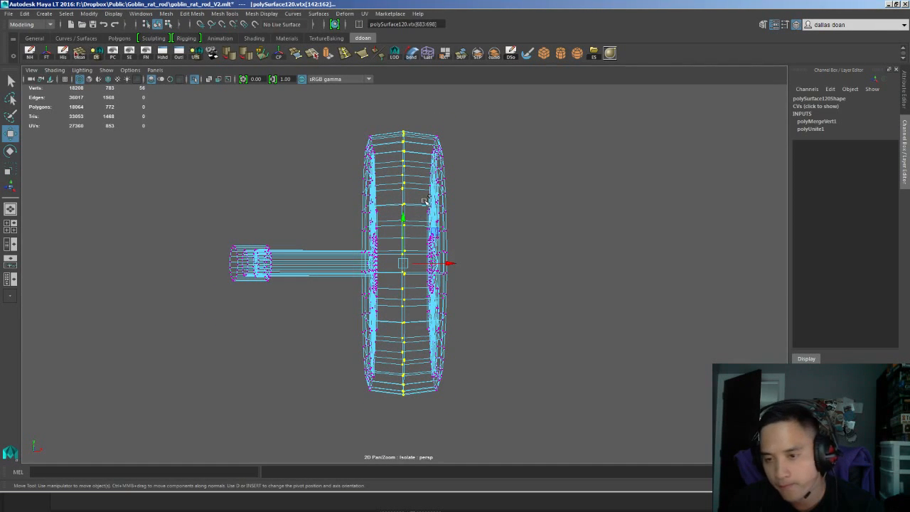
pyautogui.keyDown('shift'); pyautogui.moveTo(499, 189); pyautogui.dragTo(524, 200, button='right'); pyautogui.keyUp('shift')
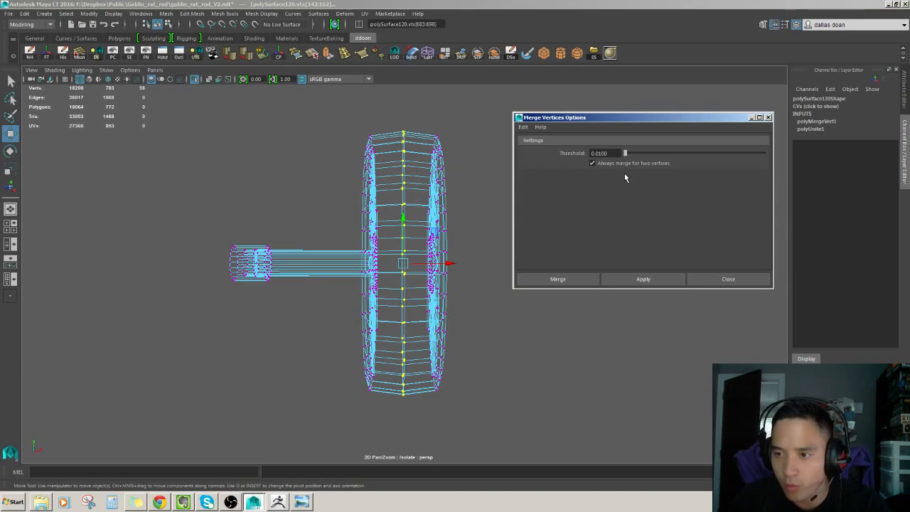
pyautogui.click(643, 279)
pyautogui.click(719, 279)
pyautogui.keyDown('alt'); pyautogui.moveTo(720, 279); pyautogui.dragTo(487, 244); pyautogui.keyUp('alt')
# Reselect the centre seam's vertices, try shifting them, and undo the last change
pyautogui.moveTo(399, 135); pyautogui.dragTo(412, 423)
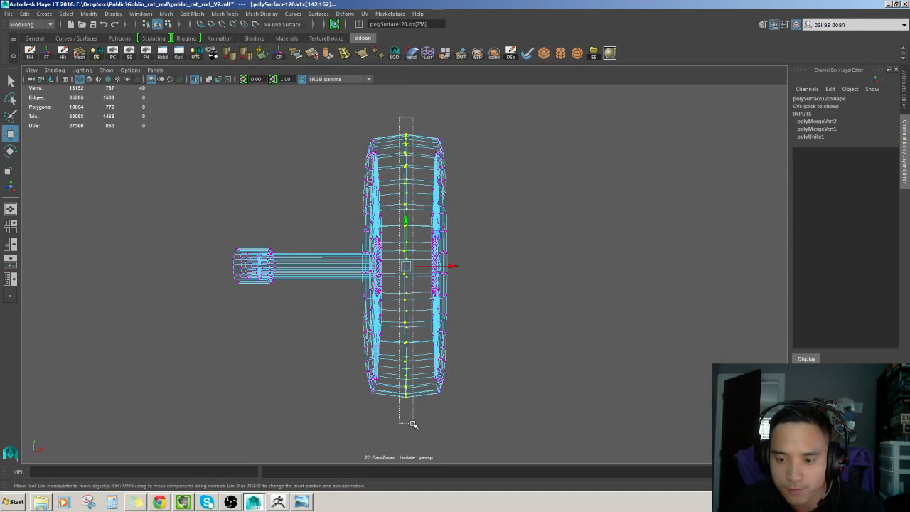
pyautogui.keyDown('alt'); pyautogui.moveTo(432, 348); pyautogui.dragTo(447, 278); pyautogui.keyUp('alt')
pyautogui.moveTo(451, 323); pyautogui.dragTo(479, 340)
pyautogui.hotkey('ctrl', 'z')
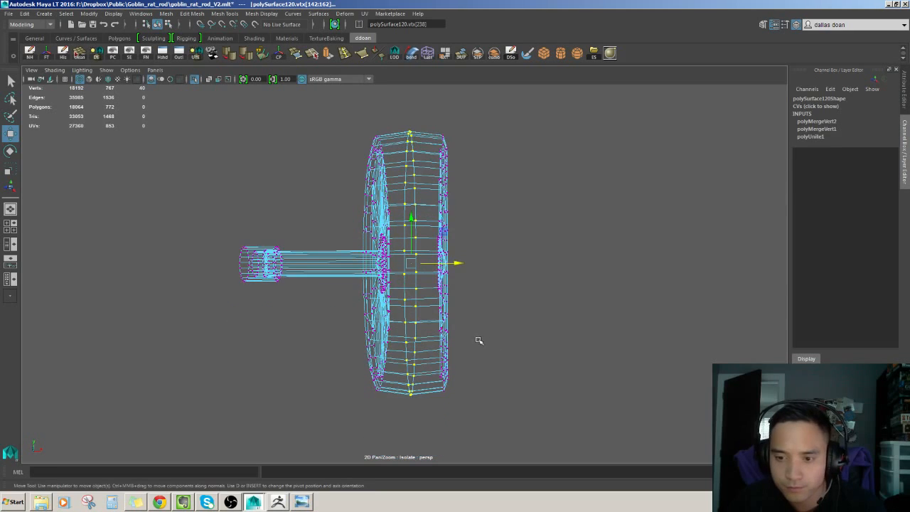
# Select the tread's centre edge loop in shaded display and soften its edges
pyautogui.press('5')
pyautogui.keyDown('alt'); pyautogui.moveTo(439, 256); pyautogui.dragTo(414, 260); pyautogui.keyUp('alt')
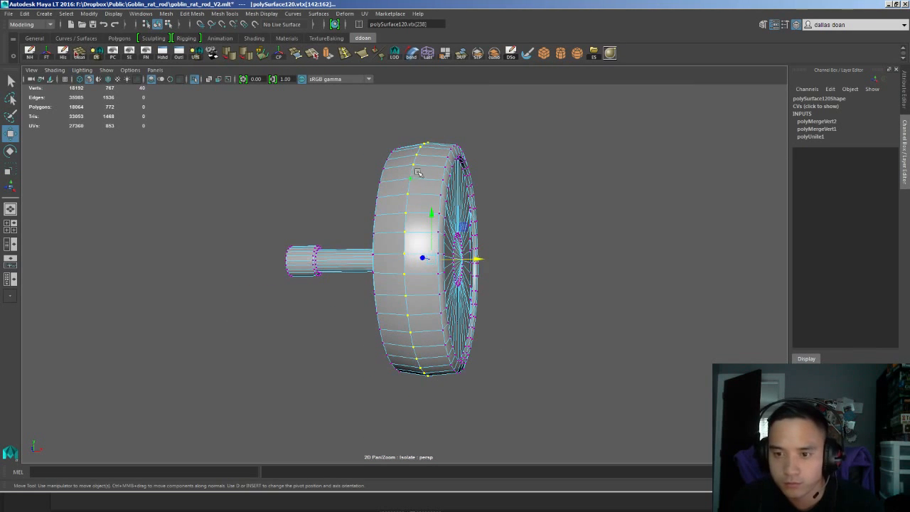
pyautogui.press('F10')
pyautogui.doubleClick(410, 174)
pyautogui.keyDown('alt'); pyautogui.moveTo(418, 205); pyautogui.dragTo(437, 293); pyautogui.keyUp('alt')
pyautogui.press('r')
pyautogui.scroll(3, 424, 301)
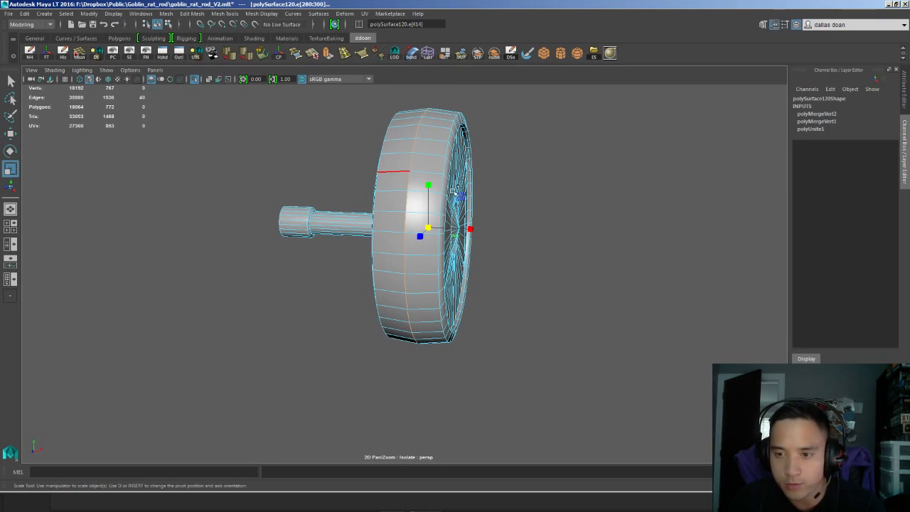
pyautogui.keyDown('shift'); pyautogui.moveTo(488, 177); pyautogui.dragTo(452, 120, button='right'); pyautogui.keyUp('shift')
pyautogui.keyDown('alt'); pyautogui.moveTo(451, 117); pyautogui.dragTo(442, 135); pyautogui.keyUp('alt')
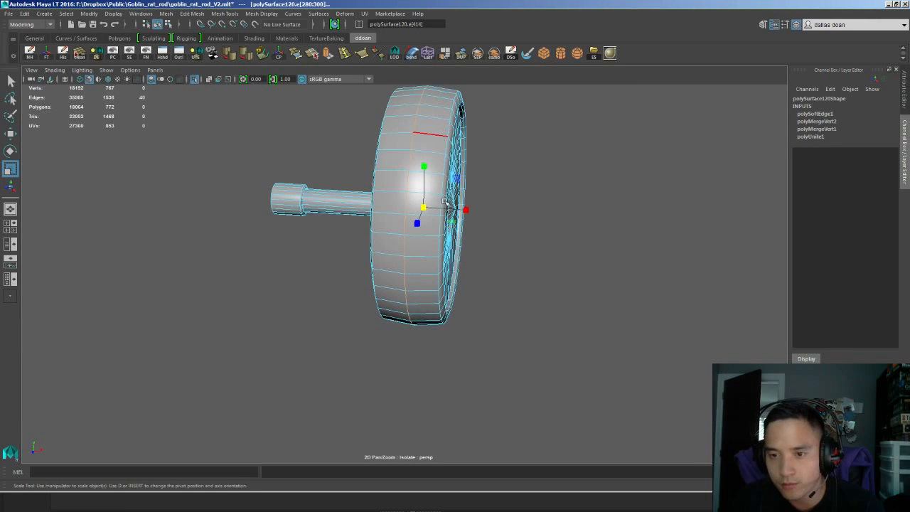
# Return to object mode, delete the combined wheel's construction history and deselect the mesh
pyautogui.moveTo(444, 202); pyautogui.dragTo(483, 164, button='right')
pyautogui.keyDown('alt'); pyautogui.moveTo(470, 266); pyautogui.dragTo(499, 298); pyautogui.keyUp('alt')
pyautogui.hotkey('alt', 'shift', 'd')
pyautogui.click(553, 262)
pyautogui.press('w')
pyautogui.scroll(3, 490, 249)
pyautogui.keyDown('alt'); pyautogui.moveTo(486, 245); pyautogui.dragTo(393, 297); pyautogui.keyUp('alt')
pyautogui.click(430, 224)
pyautogui.click(452, 189)
pyautogui.keyDown('alt'); pyautogui.moveTo(453, 192); pyautogui.dragTo(502, 217); pyautogui.keyUp('alt')
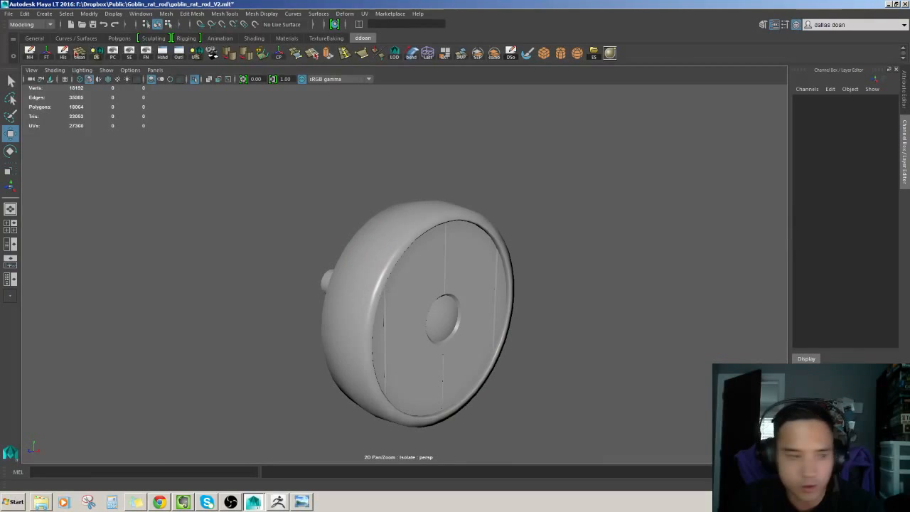
# Consult the rat rod sketch in Windows Photo Viewer, move it off the model, and frame the wheel's disc face
pyautogui.click(301, 502)
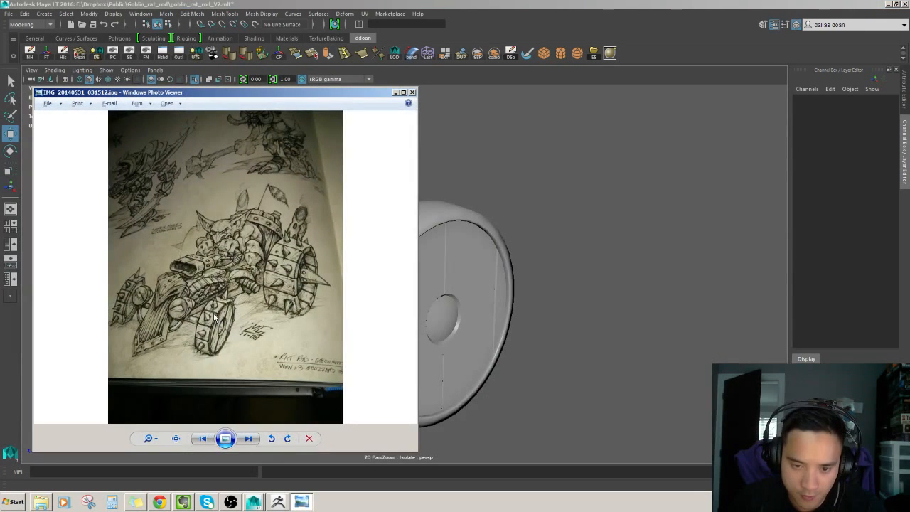
pyautogui.moveTo(270, 93); pyautogui.dragTo(0, 93)
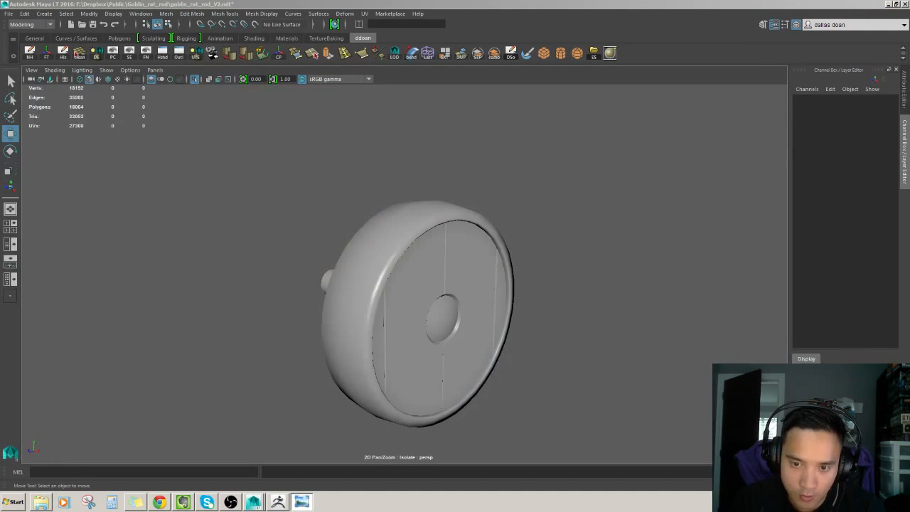
pyautogui.keyDown('alt'); pyautogui.moveTo(489, 183); pyautogui.dragTo(546, 178); pyautogui.keyUp('alt')
pyautogui.keyDown('alt'); pyautogui.moveTo(545, 177); pyautogui.dragTo(401, 263, button='right'); pyautogui.keyUp('alt')
pyautogui.click(396, 268)
pyautogui.press('f')
pyautogui.keyDown('alt'); pyautogui.moveTo(396, 263); pyautogui.dragTo(386, 240); pyautogui.keyUp('alt')
pyautogui.click(541, 185)
pyautogui.click(384, 220)
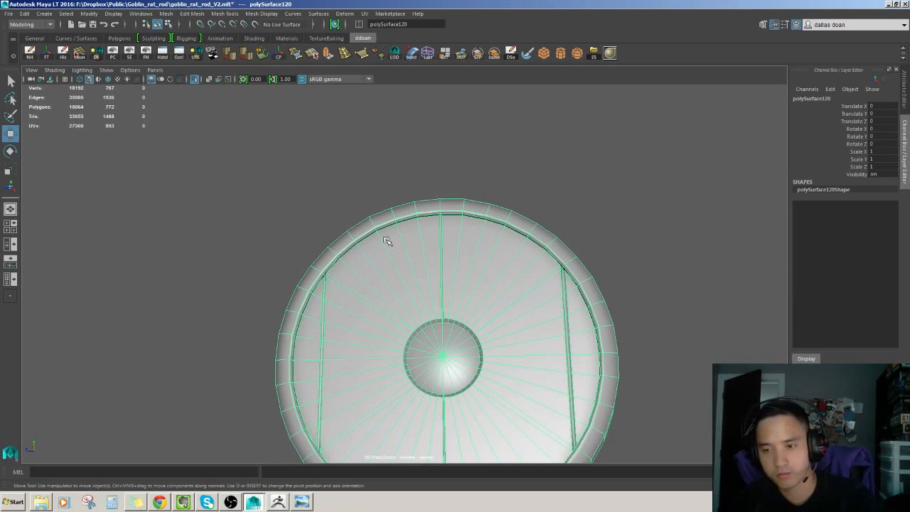
# Examine the edge flow around the wheel's rim and the vertical seams on its outer disc face
pyautogui.keyDown('alt'); pyautogui.moveTo(461, 233); pyautogui.dragTo(540, 305); pyautogui.keyUp('alt')
pyautogui.click(715, 203)
pyautogui.keyDown('alt'); pyautogui.moveTo(554, 209); pyautogui.dragTo(502, 251); pyautogui.keyUp('alt')
pyautogui.keyDown('alt'); pyautogui.moveTo(455, 241); pyautogui.dragTo(502, 252, button='right'); pyautogui.keyUp('alt')
pyautogui.click(494, 223)
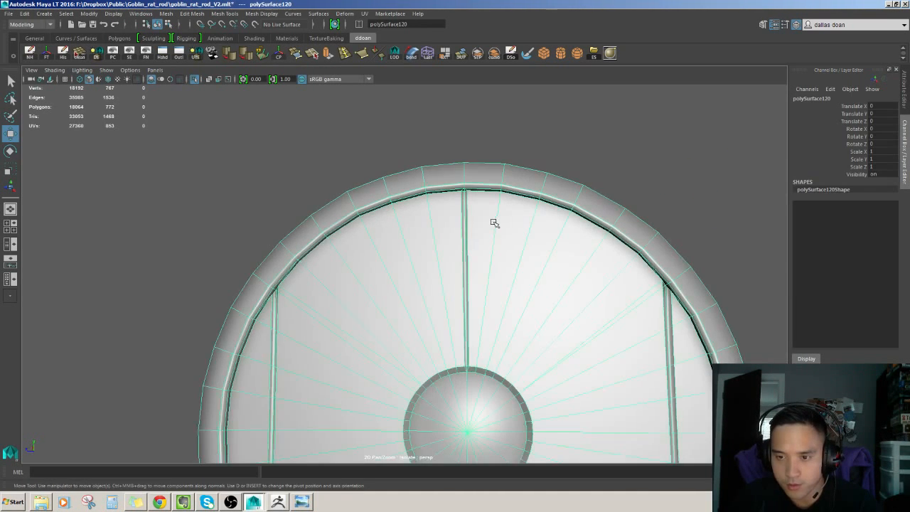
pyautogui.keyDown('alt'); pyautogui.moveTo(494, 223); pyautogui.dragTo(492, 278); pyautogui.keyUp('alt')
pyautogui.scroll(3, 472, 295)
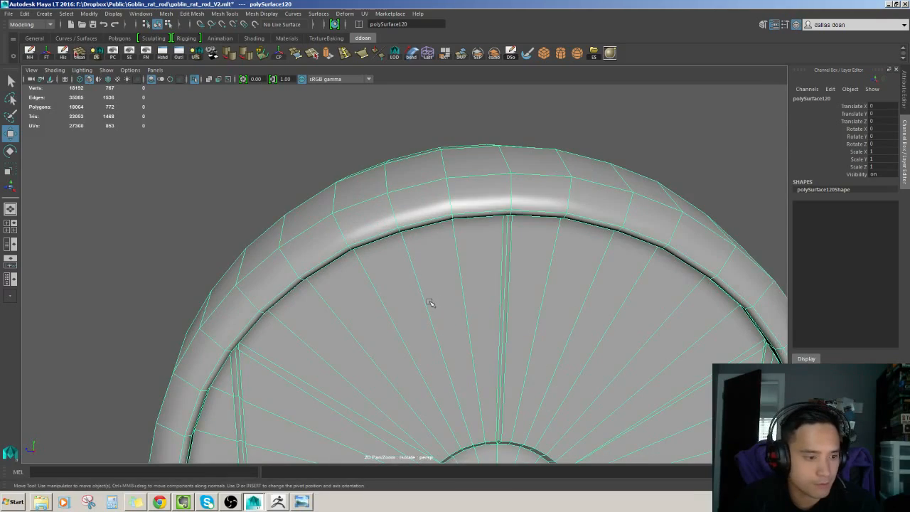
pyautogui.scroll(-2, 429, 302)
pyautogui.keyDown('alt'); pyautogui.moveTo(429, 302); pyautogui.dragTo(500, 244); pyautogui.keyUp('alt')
pyautogui.scroll(-3, 474, 294)
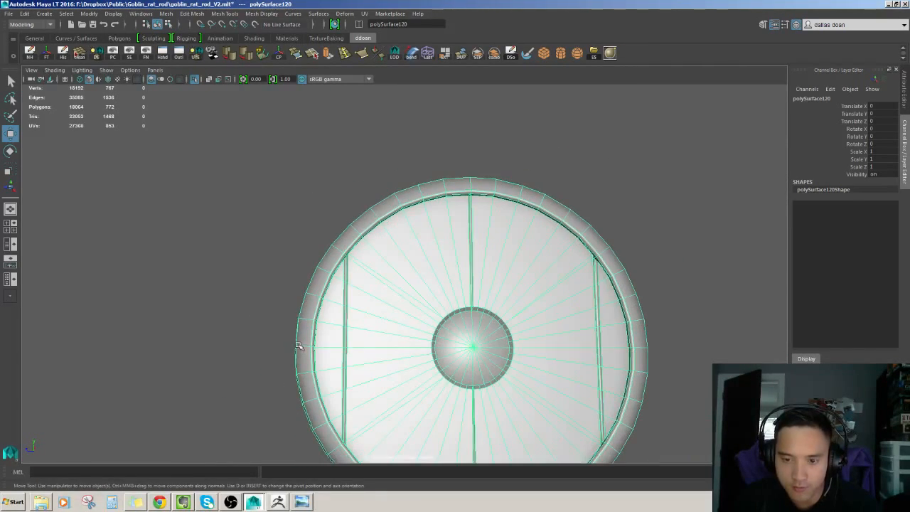
pyautogui.moveTo(319, 310)
pyautogui.keyDown('alt'); pyautogui.mouseDown()
pyautogui.moveTo(318, 348)
pyautogui.moveTo(295, 349)
pyautogui.mouseUp(); pyautogui.keyUp('alt')
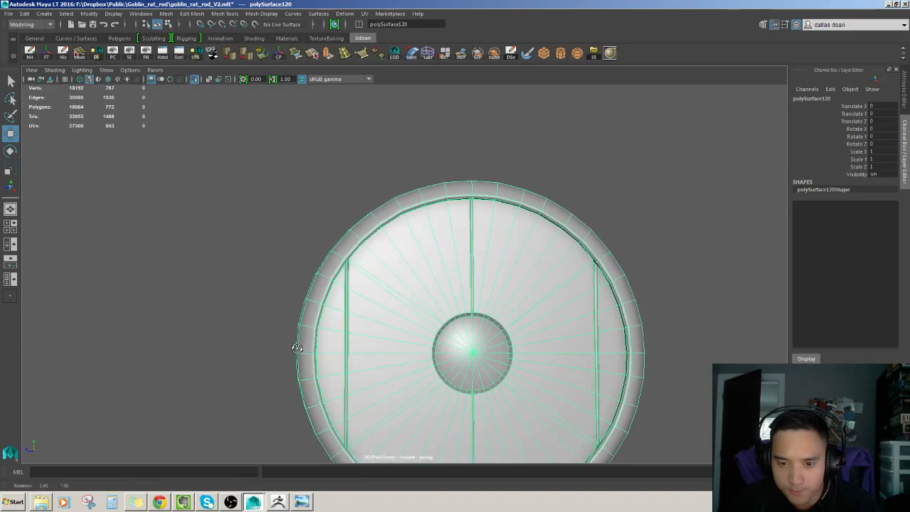
pyautogui.keyDown('alt'); pyautogui.moveTo(328, 277); pyautogui.dragTo(320, 306); pyautogui.keyUp('alt')
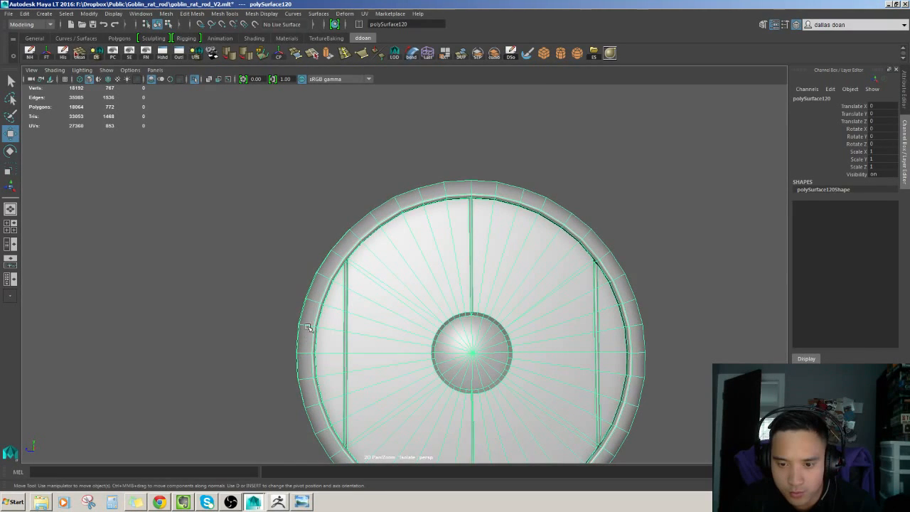
pyautogui.keyDown('alt'); pyautogui.moveTo(367, 231); pyautogui.dragTo(392, 219); pyautogui.keyUp('alt')
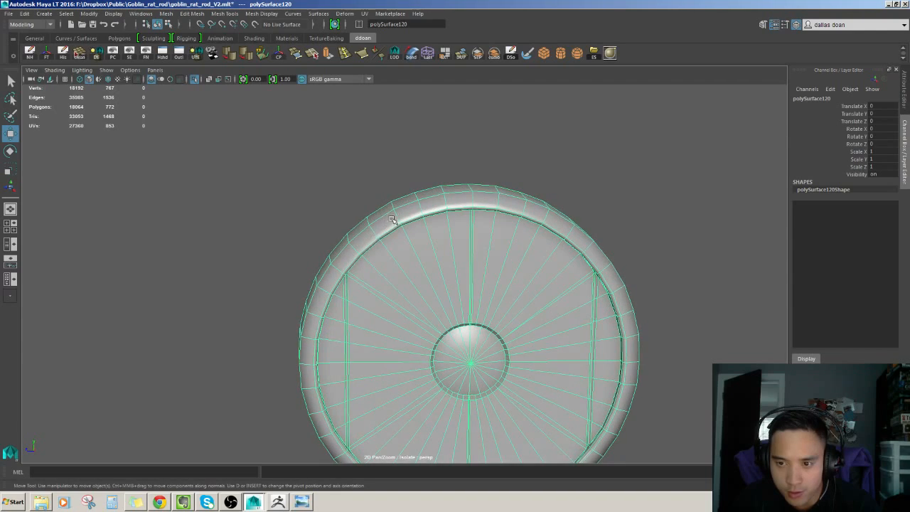
pyautogui.keyDown('alt'); pyautogui.moveTo(441, 205); pyautogui.dragTo(445, 197); pyautogui.keyUp('alt')
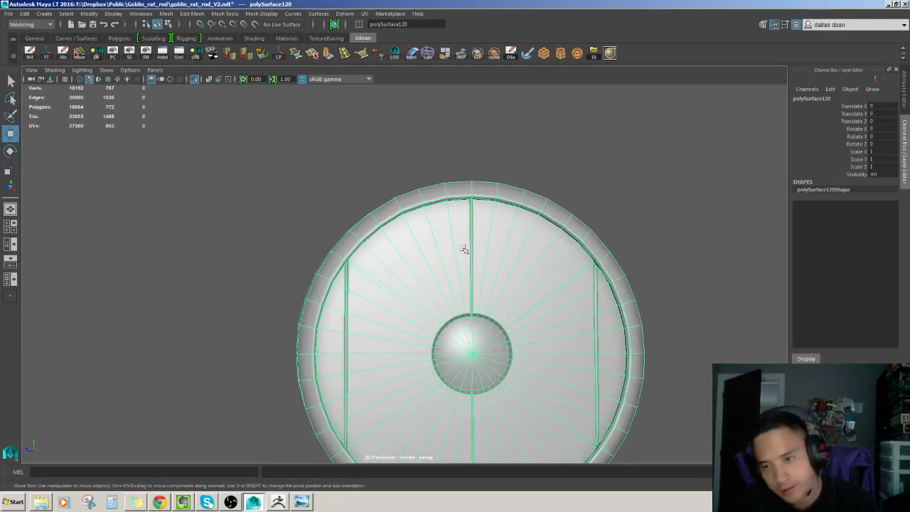
# Delete the wheel's inner half, keeping the outer half and the axle, and return to object mode
pyautogui.keyDown('alt'); pyautogui.moveTo(464, 249); pyautogui.dragTo(420, 235); pyautogui.keyUp('alt')
pyautogui.keyDown('shift'); pyautogui.click(489, 252); pyautogui.keyUp('shift')
pyautogui.keyDown('shift'); pyautogui.click(489, 254); pyautogui.keyUp('shift')
pyautogui.scroll(1, 430, 244)
pyautogui.scroll(3, 434, 222)
pyautogui.scroll(-4, 434, 222)
pyautogui.scroll(2, 446, 257)
pyautogui.keyDown('alt'); pyautogui.moveTo(480, 261); pyautogui.dragTo(415, 290); pyautogui.keyUp('alt')
pyautogui.moveTo(408, 244); pyautogui.dragTo(398, 293, button='right')
pyautogui.keyDown('alt'); pyautogui.moveTo(397, 294); pyautogui.dragTo(418, 260); pyautogui.keyUp('alt')
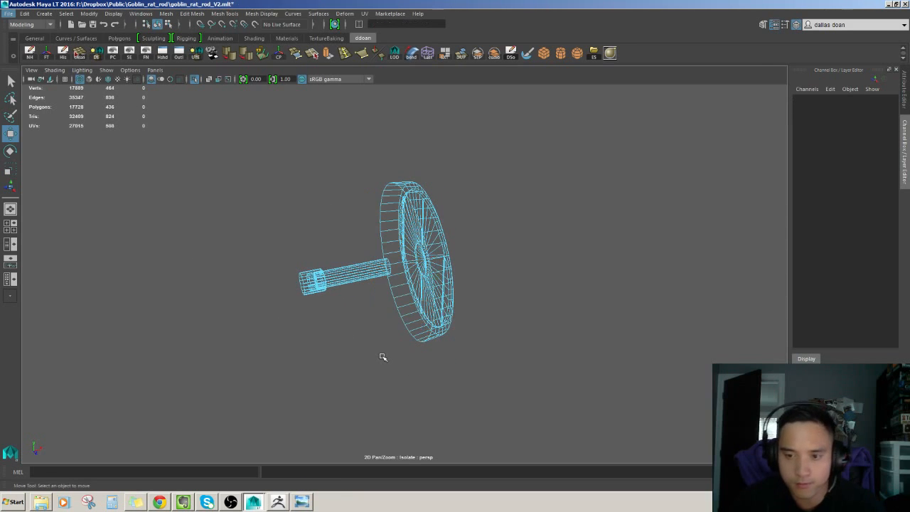
pyautogui.moveTo(419, 280); pyautogui.dragTo(439, 259, button='right')
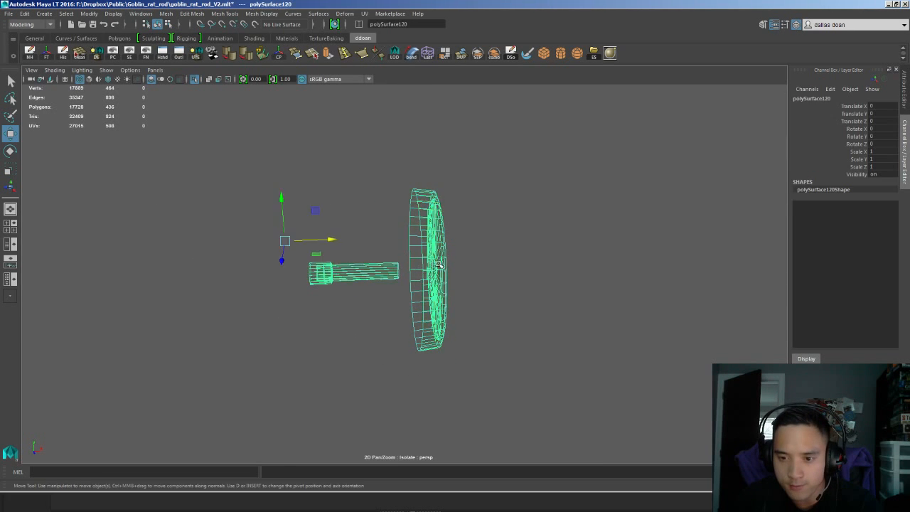
pyautogui.keyDown('alt'); pyautogui.moveTo(439, 259); pyautogui.dragTo(427, 261); pyautogui.keyUp('alt')
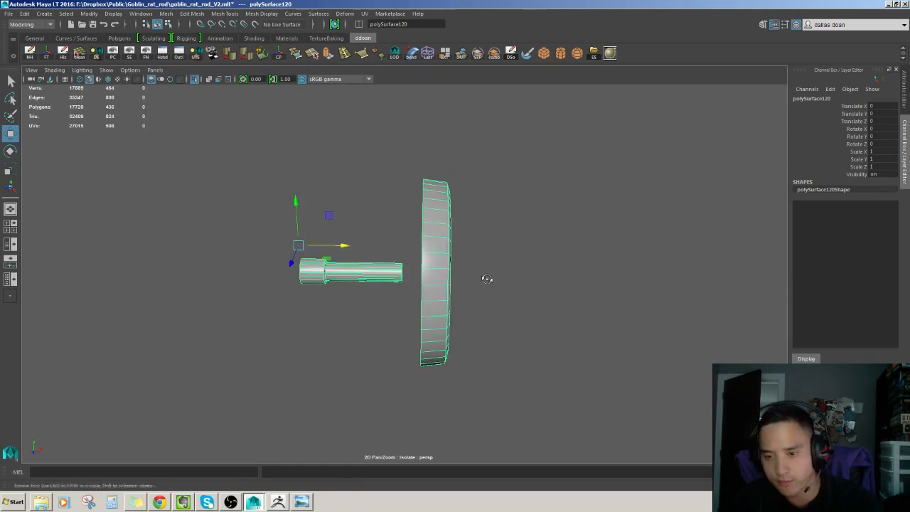
# Examine the remaining outer half's tread, rim and the upper end of the central disc seam
pyautogui.keyDown('alt'); pyautogui.moveTo(486, 279); pyautogui.dragTo(470, 228); pyautogui.keyUp('alt')
pyautogui.keyDown('alt'); pyautogui.moveTo(489, 241); pyautogui.dragTo(514, 263, button='right'); pyautogui.keyUp('alt')
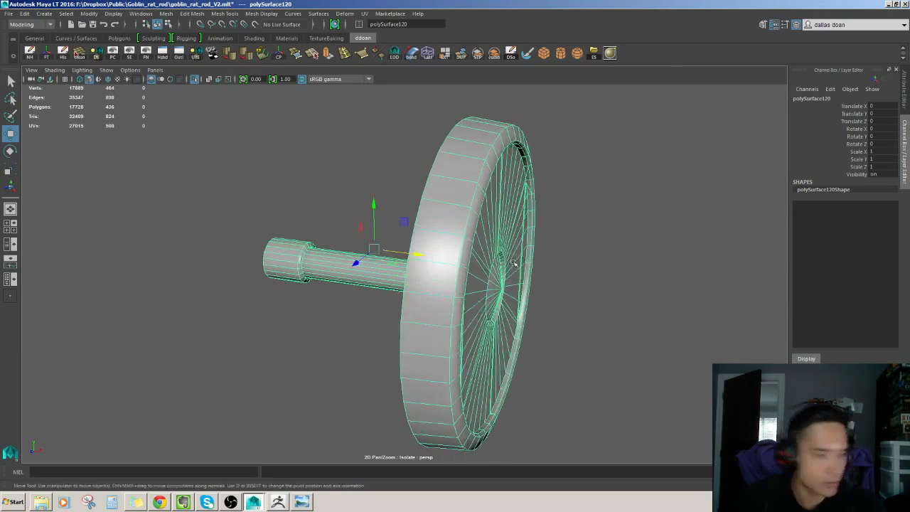
pyautogui.keyDown('alt'); pyautogui.moveTo(514, 262); pyautogui.dragTo(369, 246); pyautogui.keyUp('alt')
pyautogui.keyDown('alt'); pyautogui.moveTo(369, 246); pyautogui.dragTo(418, 202, button='middle'); pyautogui.keyUp('alt')
pyautogui.keyDown('alt'); pyautogui.moveTo(417, 202); pyautogui.dragTo(433, 250); pyautogui.keyUp('alt')
pyautogui.keyDown('alt'); pyautogui.moveTo(433, 250); pyautogui.dragTo(465, 241, button='right'); pyautogui.keyUp('alt')
pyautogui.keyDown('alt'); pyautogui.moveTo(465, 242); pyautogui.dragTo(372, 270, button='middle'); pyautogui.keyUp('alt')
pyautogui.moveTo(372, 270)
pyautogui.keyDown('alt'); pyautogui.mouseDown()
pyautogui.moveTo(382, 309)
pyautogui.moveTo(378, 284)
pyautogui.mouseUp(); pyautogui.keyUp('alt')
pyautogui.keyDown('alt'); pyautogui.moveTo(378, 284); pyautogui.dragTo(402, 266, button='right'); pyautogui.keyUp('alt')
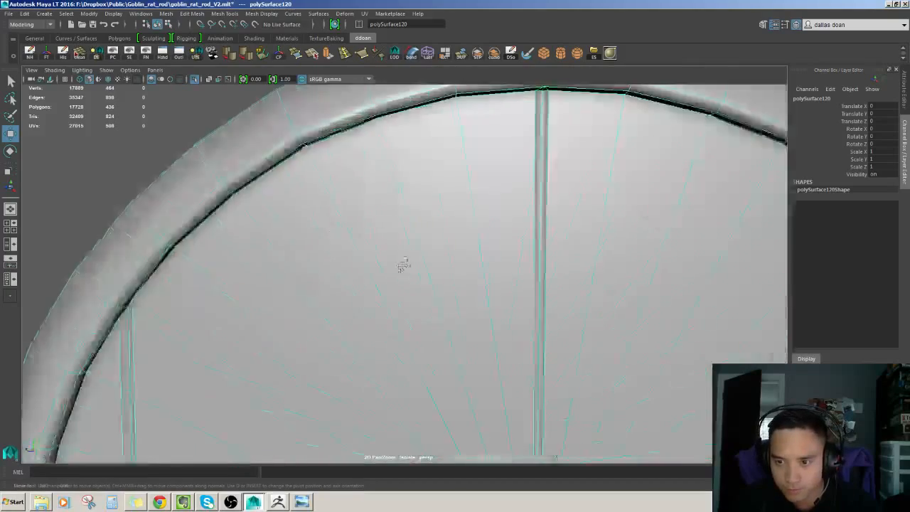
pyautogui.keyDown('alt'); pyautogui.moveTo(402, 266); pyautogui.dragTo(402, 277, button='middle'); pyautogui.keyUp('alt')
pyautogui.keyDown('alt'); pyautogui.moveTo(402, 276); pyautogui.dragTo(412, 263); pyautogui.keyUp('alt')
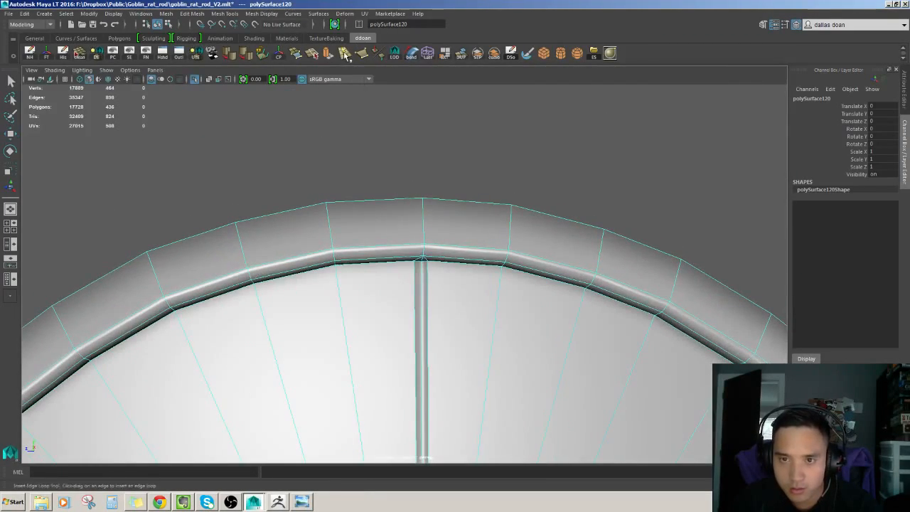
# Try to insert an edge loop across the rim just beside the disc's central vertical seam
pyautogui.click(345, 55)
pyautogui.scroll(5, 429, 191)
pyautogui.scroll(-5, 463, 185)
pyautogui.keyDown('alt'); pyautogui.moveTo(463, 184); pyautogui.dragTo(424, 173); pyautogui.keyUp('alt')
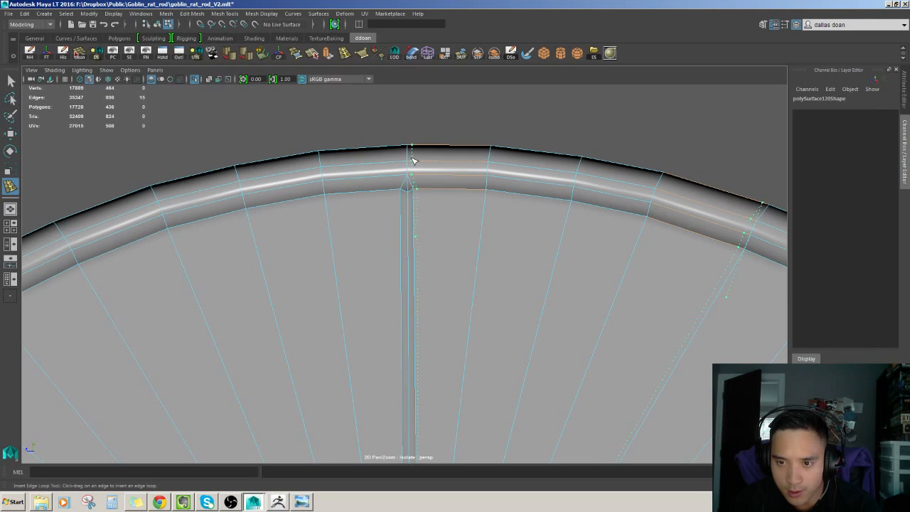
pyautogui.click(409, 159)
pyautogui.keyDown('alt'); pyautogui.moveTo(409, 159); pyautogui.dragTo(474, 239); pyautogui.keyUp('alt')
pyautogui.hotkey('ctrl', 'z')
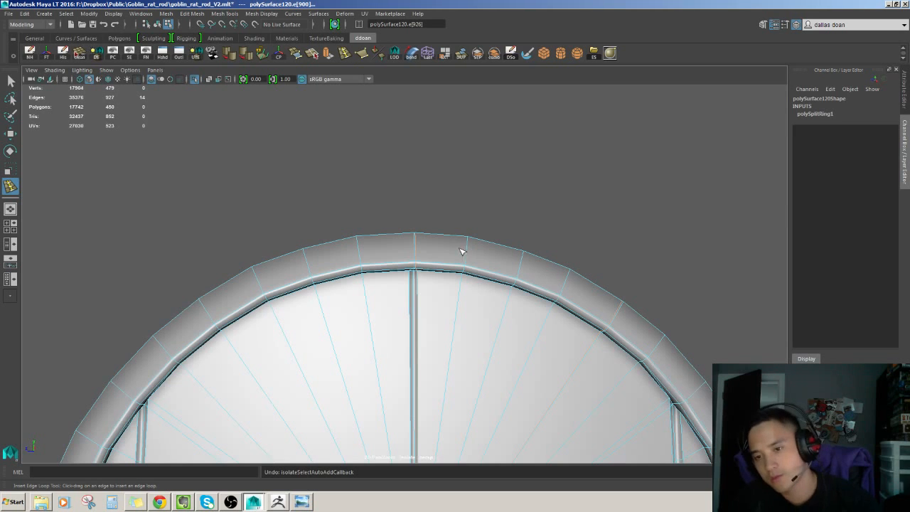
pyautogui.press('w')
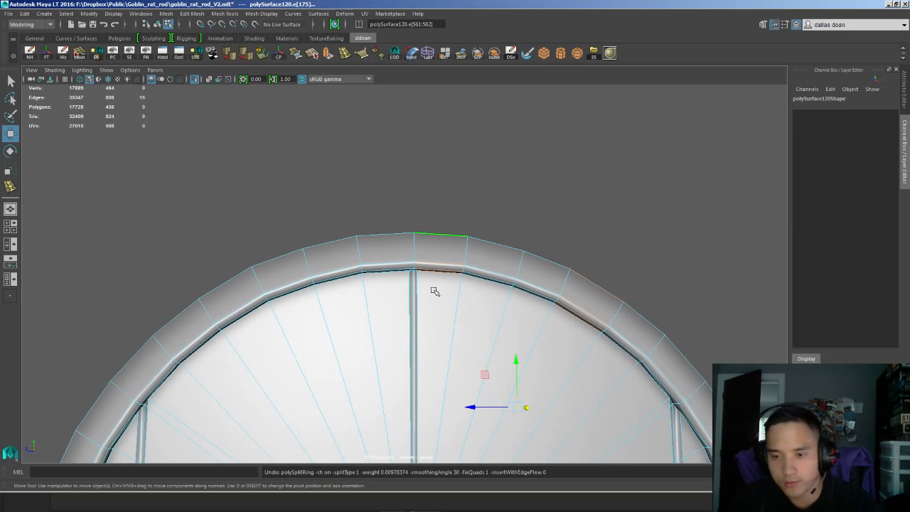
pyautogui.press('F8')
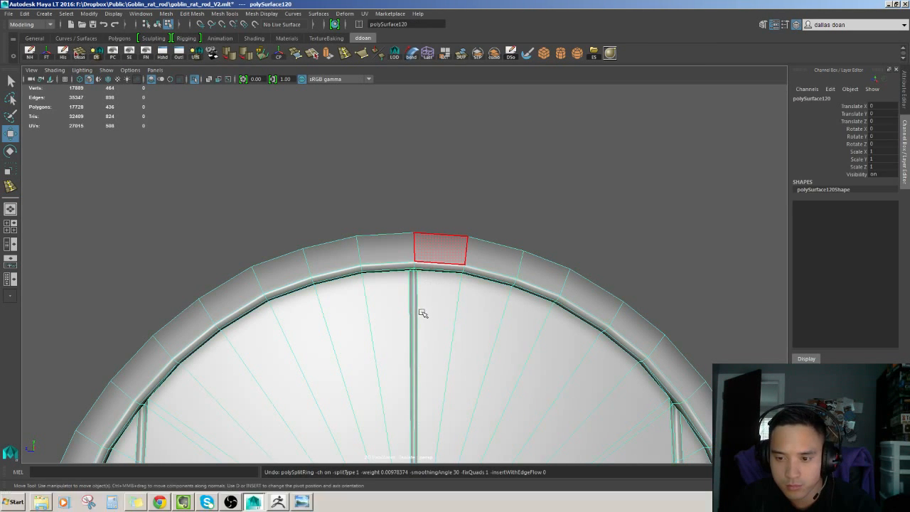
# Try to start a Multi-Cut on the rim just above the disc's central vertical seam
pyautogui.scroll(4, 422, 311)
pyautogui.keyDown('alt'); pyautogui.moveTo(422, 311); pyautogui.dragTo(424, 264); pyautogui.keyUp('alt')
pyautogui.keyDown('shift'); pyautogui.moveTo(412, 203); pyautogui.dragTo(379, 204, button='right'); pyautogui.keyUp('shift')
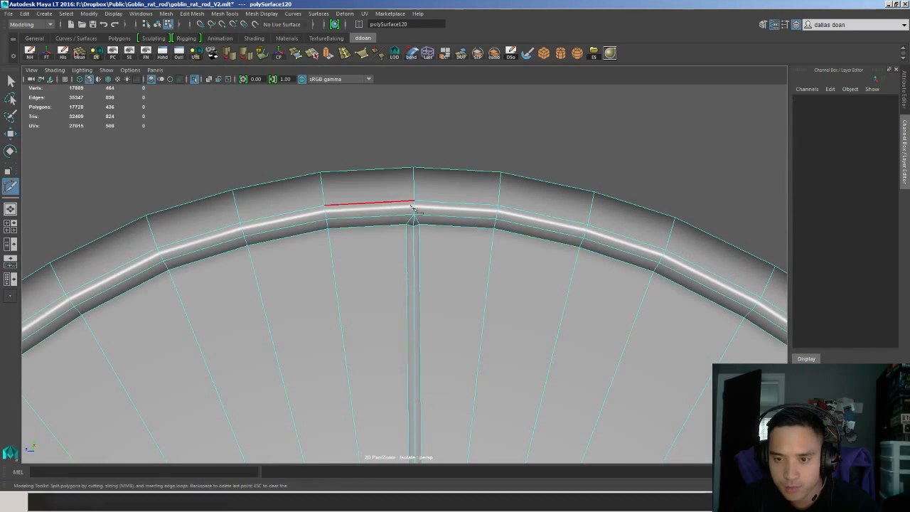
pyautogui.click(414, 202)
pyautogui.keyDown('alt'); pyautogui.moveTo(416, 207); pyautogui.dragTo(442, 280); pyautogui.keyUp('alt')
pyautogui.scroll(4, 441, 281)
pyautogui.scroll(-3, 440, 283)
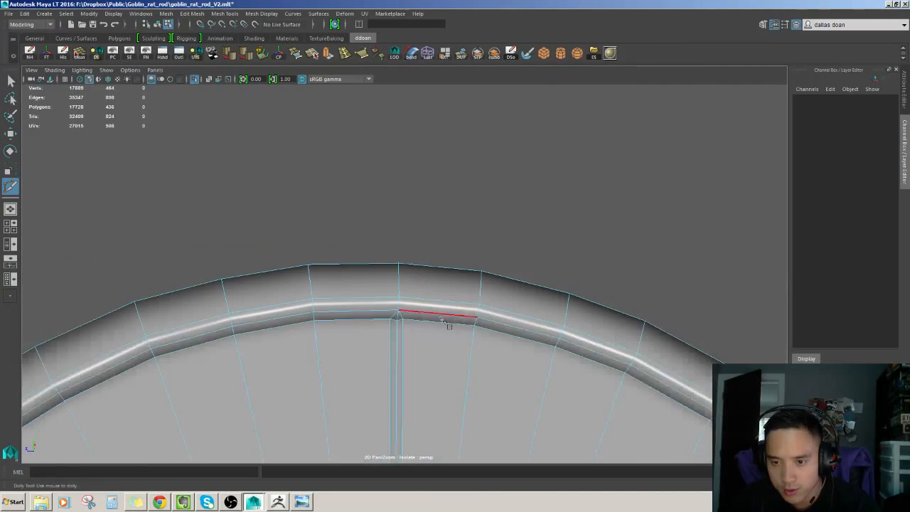
pyautogui.keyDown('alt'); pyautogui.moveTo(410, 312); pyautogui.dragTo(449, 310); pyautogui.keyUp('alt')
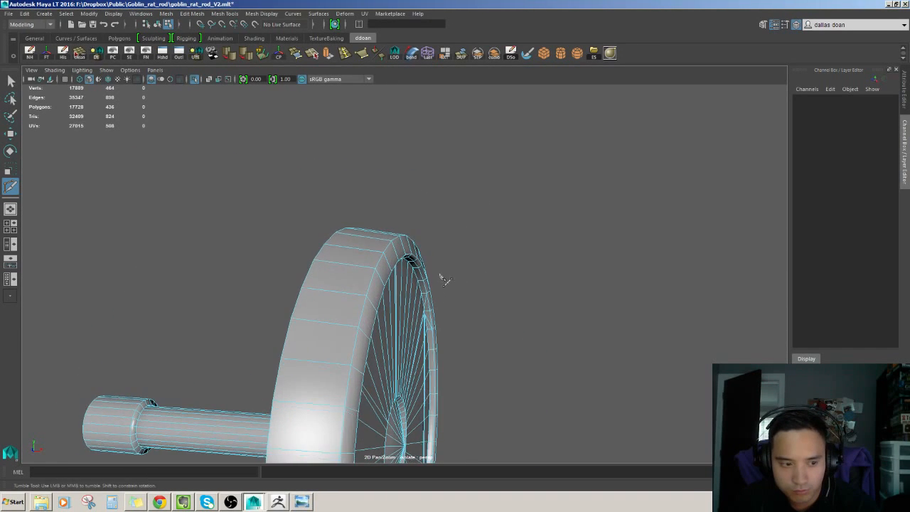
pyautogui.keyDown('alt'); pyautogui.moveTo(451, 293); pyautogui.dragTo(365, 331); pyautogui.keyUp('alt')
pyautogui.scroll(3, 377, 313)
# Try to cut new edges from the upper end of the central seam outward across the rim
pyautogui.click(392, 273)
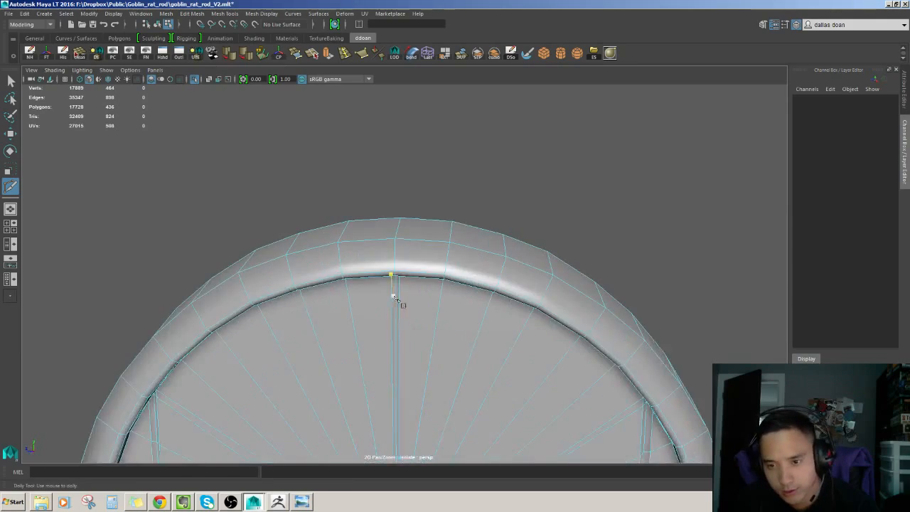
pyautogui.scroll(6, 427, 253)
pyautogui.keyDown('alt'); pyautogui.moveTo(427, 236); pyautogui.dragTo(428, 216); pyautogui.keyUp('alt')
pyautogui.scroll(-6, 428, 235)
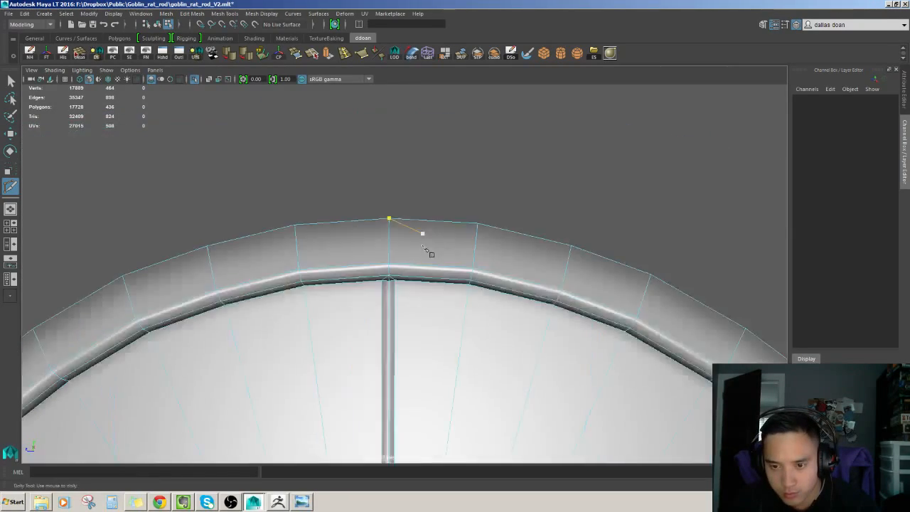
pyautogui.moveTo(428, 249)
pyautogui.keyDown('alt'); pyautogui.mouseDown()
pyautogui.moveTo(425, 293)
pyautogui.moveTo(428, 220)
pyautogui.moveTo(432, 255)
pyautogui.moveTo(426, 230)
pyautogui.moveTo(411, 302)
pyautogui.moveTo(400, 275)
pyautogui.mouseUp(); pyautogui.keyUp('alt')
pyautogui.scroll(-5, 424, 289)
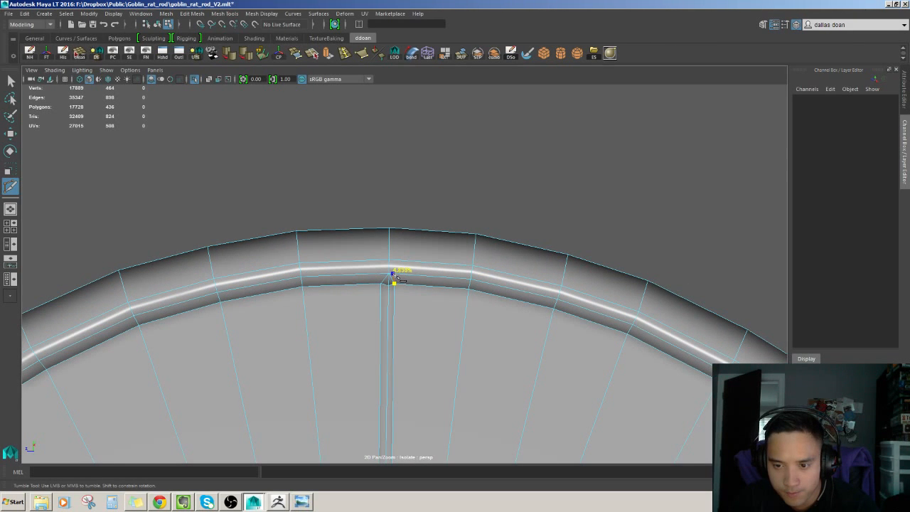
pyautogui.hotkey('ctrl', 'z')
pyautogui.keyDown('alt'); pyautogui.moveTo(392, 275); pyautogui.dragTo(459, 298); pyautogui.keyUp('alt')
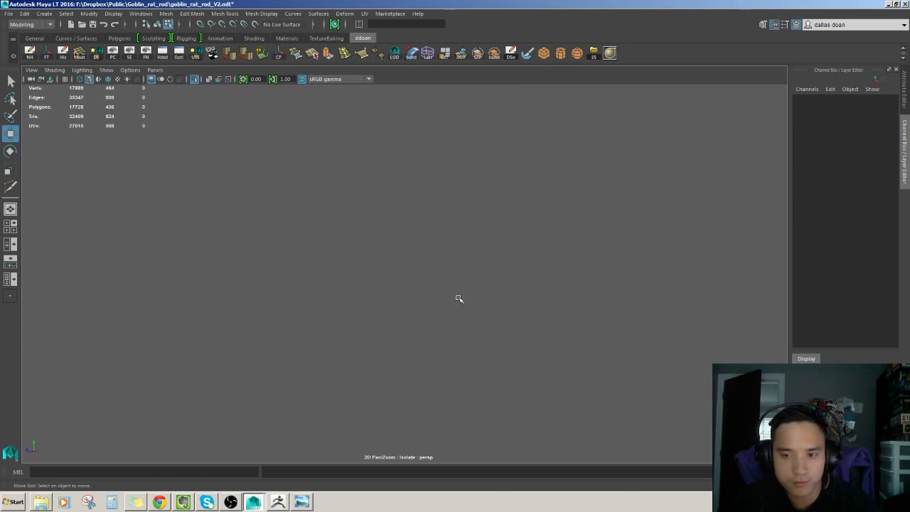
# Select three adjacent faces across the wheel's uppermost tread and extrude them slightly outward as a raised block
pyautogui.keyDown('alt'); pyautogui.moveTo(446, 260); pyautogui.dragTo(387, 290); pyautogui.keyUp('alt')
pyautogui.press('f')
pyautogui.scroll(-10, 380, 284)
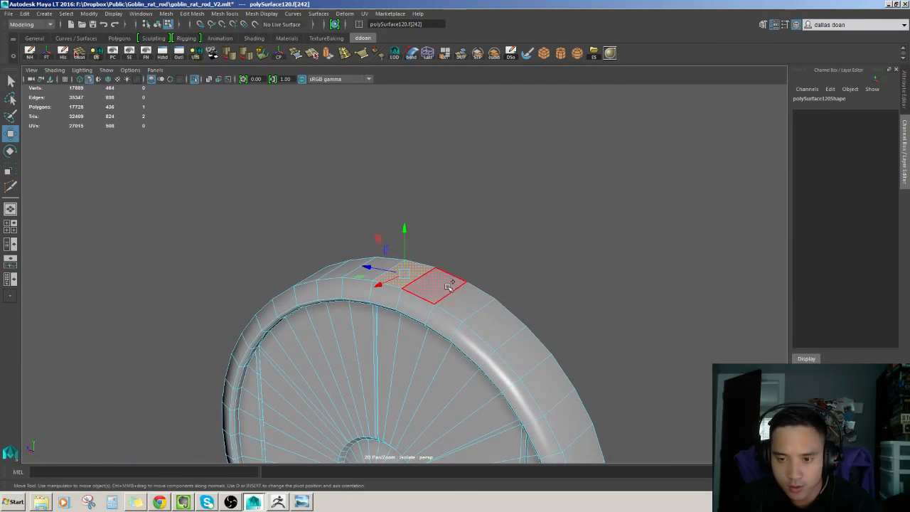
pyautogui.keyDown('shift'); pyautogui.click(450, 284); pyautogui.keyUp('shift')
pyautogui.keyDown('alt'); pyautogui.moveTo(489, 316); pyautogui.dragTo(481, 349); pyautogui.keyUp('alt')
pyautogui.keyDown('shift'); pyautogui.click(467, 305); pyautogui.keyUp('shift')
pyautogui.keyDown('alt'); pyautogui.moveTo(463, 311); pyautogui.dragTo(439, 311); pyautogui.keyUp('alt')
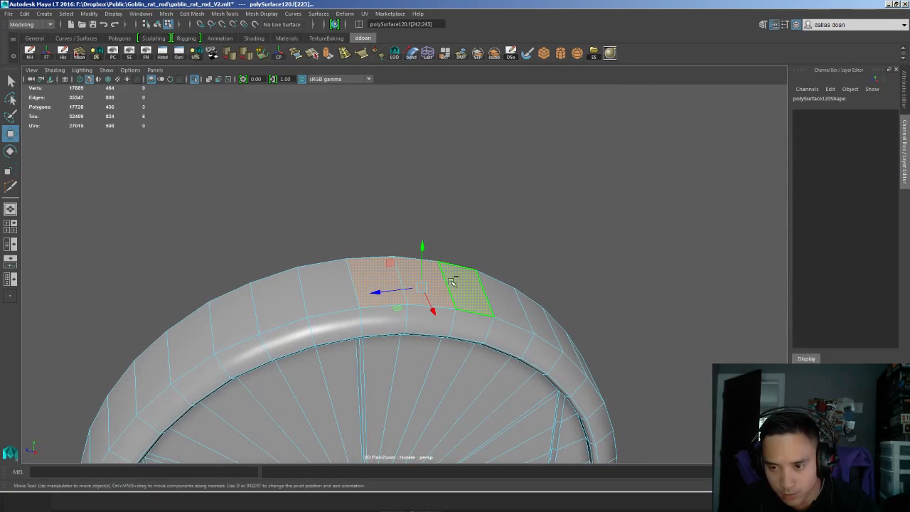
pyautogui.hotkey('ctrl', 'e')
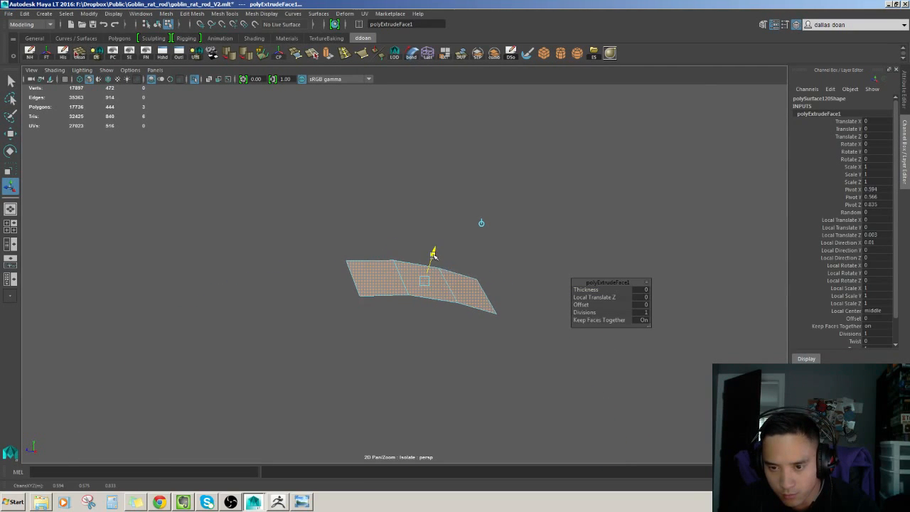
# Show the whole vehicle again and extrude the next three tread faces outward around the base of the adjacent spike
pyautogui.hotkey('ctrl', '1')
pyautogui.keyDown('alt'); pyautogui.moveTo(435, 262); pyautogui.dragTo(245, 295); pyautogui.keyUp('alt')
pyautogui.scroll(5, 430, 324)
pyautogui.scroll(-8, 424, 325)
pyautogui.click(393, 313)
pyautogui.scroll(-4, 398, 316)
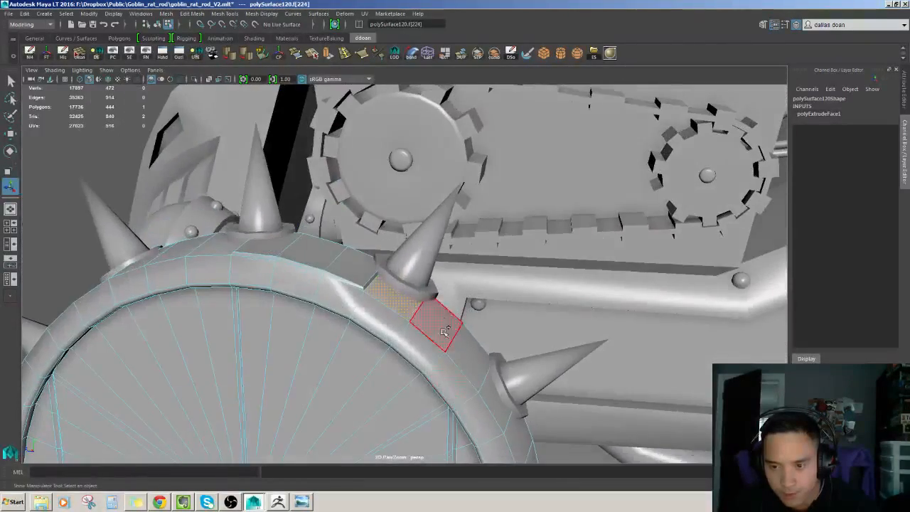
pyautogui.keyDown('alt'); pyautogui.moveTo(500, 387); pyautogui.dragTo(421, 325); pyautogui.keyUp('alt')
pyautogui.hotkey('ctrl', 'e')
# Extrude the following three tread faces outward by about 0.005 and scale them to about 0.907 along the tread
pyautogui.click(432, 340)
pyautogui.keyDown('shift'); pyautogui.click(394, 283); pyautogui.keyUp('shift')
pyautogui.keyDown('shift'); pyautogui.click(391, 306); pyautogui.keyUp('shift')
pyautogui.hotkey('ctrl', 'e')
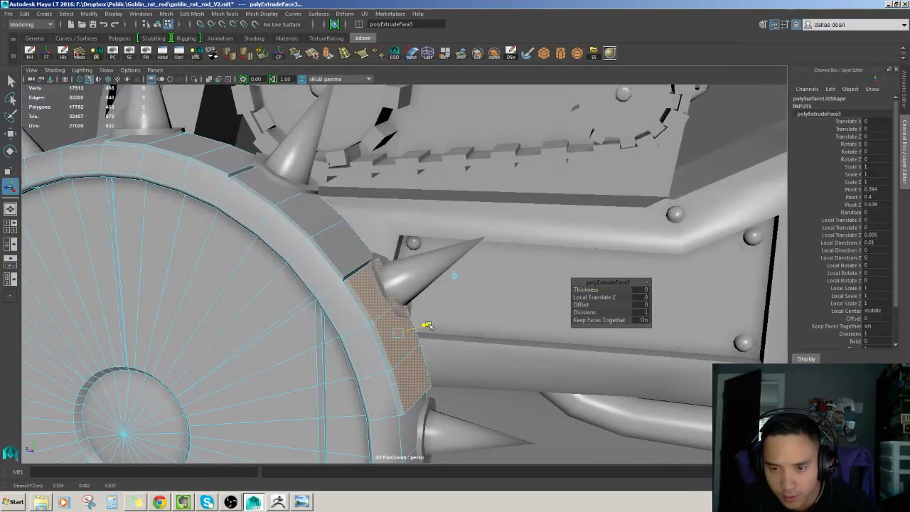
pyautogui.keyDown('alt'); pyautogui.moveTo(426, 325); pyautogui.dragTo(366, 285); pyautogui.keyUp('alt')
pyautogui.keyDown('alt'); pyautogui.moveTo(365, 284); pyautogui.dragTo(375, 315, button='right'); pyautogui.keyUp('alt')
pyautogui.scroll(-6, 375, 317)
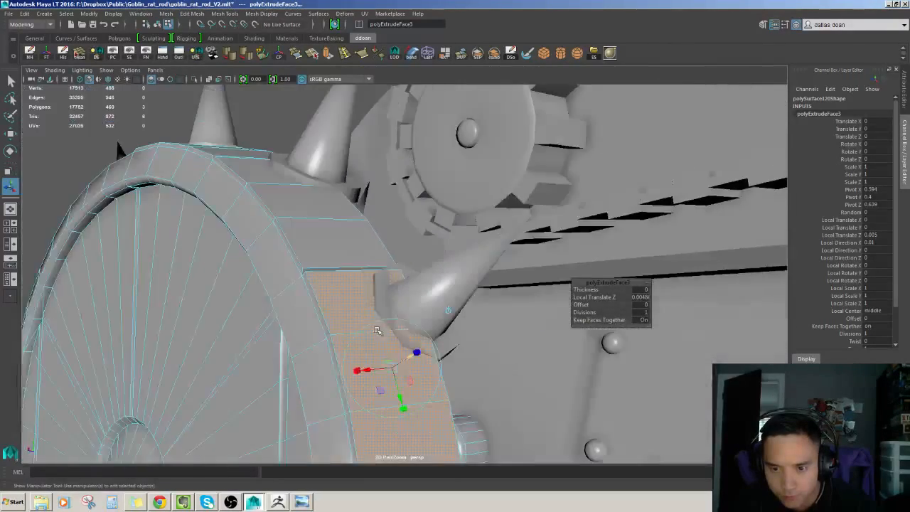
pyautogui.keyDown('alt'); pyautogui.moveTo(376, 327); pyautogui.dragTo(368, 331); pyautogui.keyUp('alt')
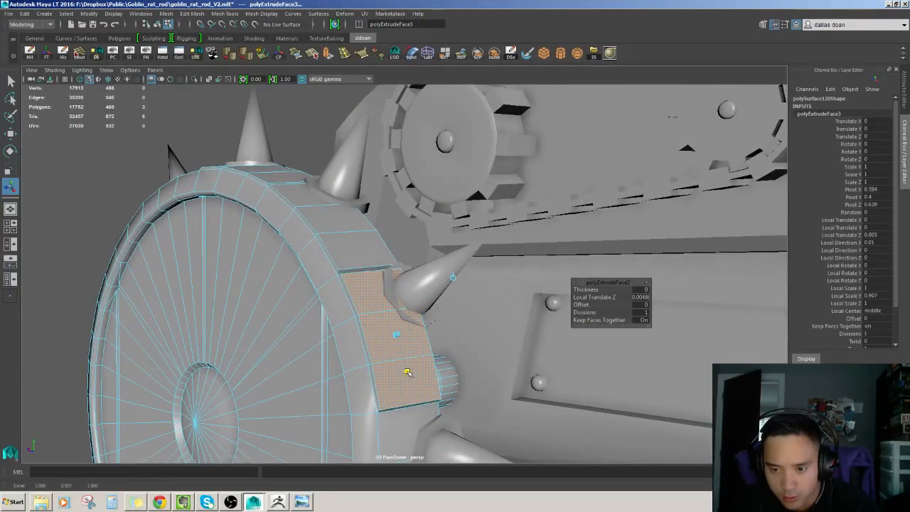
# Extrude the three tread faces around the horizontal spike outward by about 0.0054 and scale them to about 0.896 along the tread
pyautogui.scroll(-3, 323, 365)
pyautogui.keyDown('alt'); pyautogui.moveTo(323, 365); pyautogui.dragTo(363, 302); pyautogui.keyUp('alt')
pyautogui.scroll(2, 357, 317)
pyautogui.click(386, 305)
pyautogui.keyDown('shift'); pyautogui.click(385, 334); pyautogui.keyUp('shift')
pyautogui.keyDown('shift'); pyautogui.click(384, 362); pyautogui.keyUp('shift')
pyautogui.keyDown('alt'); pyautogui.moveTo(384, 362); pyautogui.dragTo(377, 313); pyautogui.keyUp('alt')
pyautogui.hotkey('ctrl', 'e')
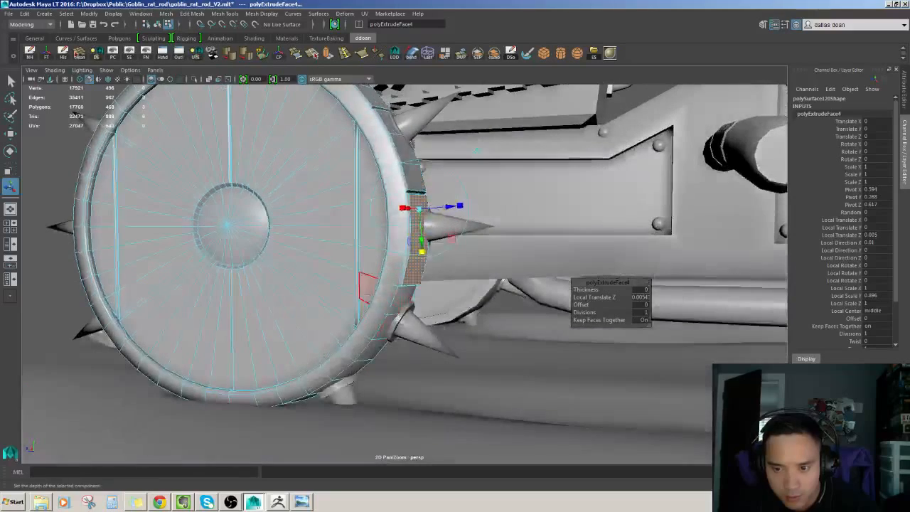
# Isolate the wheel and extrude the next three lower tread faces outward by about 0.0064
pyautogui.click(376, 302)
pyautogui.press('F8')
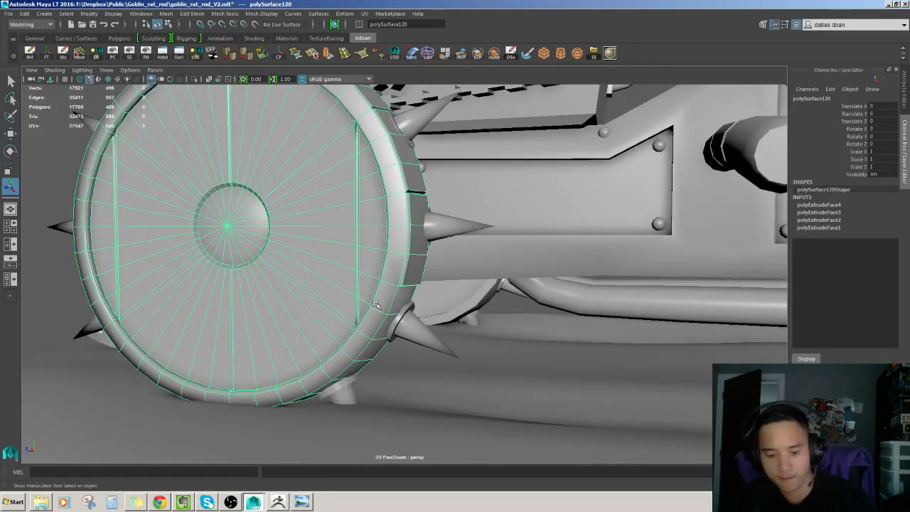
pyautogui.hotkey('ctrl', '1')
pyautogui.keyDown('alt'); pyautogui.moveTo(375, 304); pyautogui.dragTo(334, 281); pyautogui.keyUp('alt')
pyautogui.press('F11')
pyautogui.click(395, 274)
pyautogui.keyDown('shift'); pyautogui.click(379, 307); pyautogui.keyUp('shift')
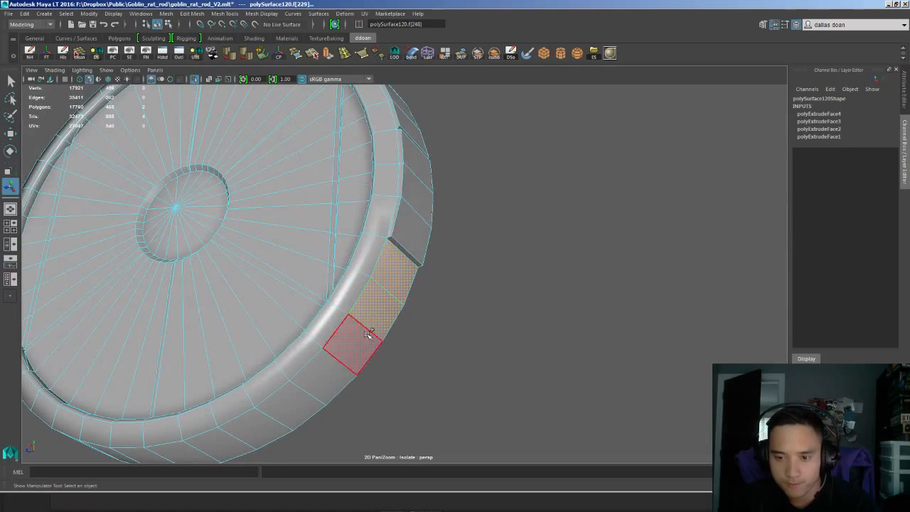
pyautogui.keyDown('shift'); pyautogui.click(368, 335); pyautogui.keyUp('shift')
pyautogui.keyDown('alt'); pyautogui.moveTo(369, 332); pyautogui.dragTo(408, 338); pyautogui.keyUp('alt')
pyautogui.hotkey('ctrl', 'e')
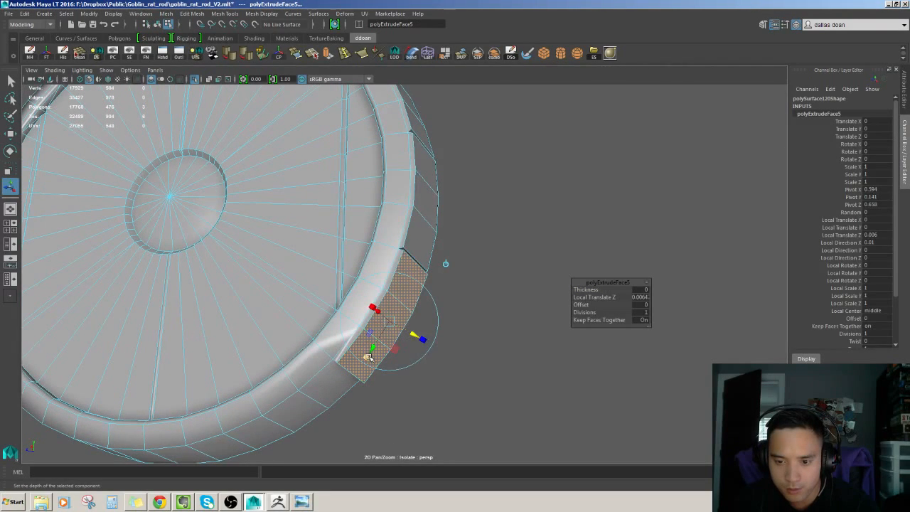
# Extrude the next group of three tread faces toward the wheel's underside outward as another raised block
pyautogui.keyDown('alt'); pyautogui.moveTo(369, 353); pyautogui.dragTo(399, 307); pyautogui.keyUp('alt')
pyautogui.click(399, 305)
pyautogui.keyDown('alt'); pyautogui.moveTo(329, 346); pyautogui.dragTo(420, 326); pyautogui.keyUp('alt')
pyautogui.hotkey('ctrl', 'e')
pyautogui.keyDown('alt'); pyautogui.moveTo(421, 326); pyautogui.dragTo(462, 326); pyautogui.keyUp('alt')
# Select the next adjacent tread faces on the wheel's underside, directly beyond the last raised block
pyautogui.click(425, 333)
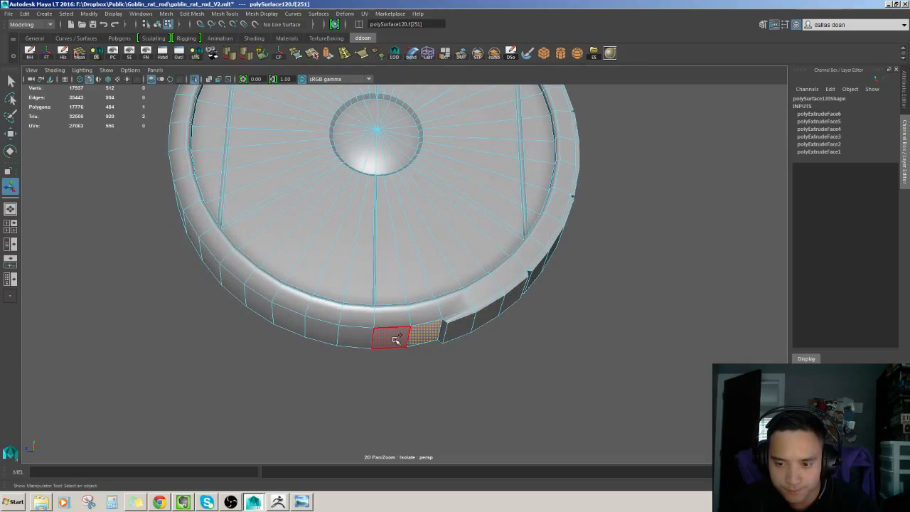
pyautogui.keyDown('alt'); pyautogui.moveTo(366, 343); pyautogui.dragTo(376, 351); pyautogui.keyUp('alt')
pyautogui.click(363, 381)
pyautogui.keyDown('alt'); pyautogui.moveTo(364, 381); pyautogui.dragTo(390, 244); pyautogui.keyUp('alt')
pyautogui.click(412, 250)
pyautogui.keyDown('shift'); pyautogui.click(395, 256); pyautogui.keyUp('shift')
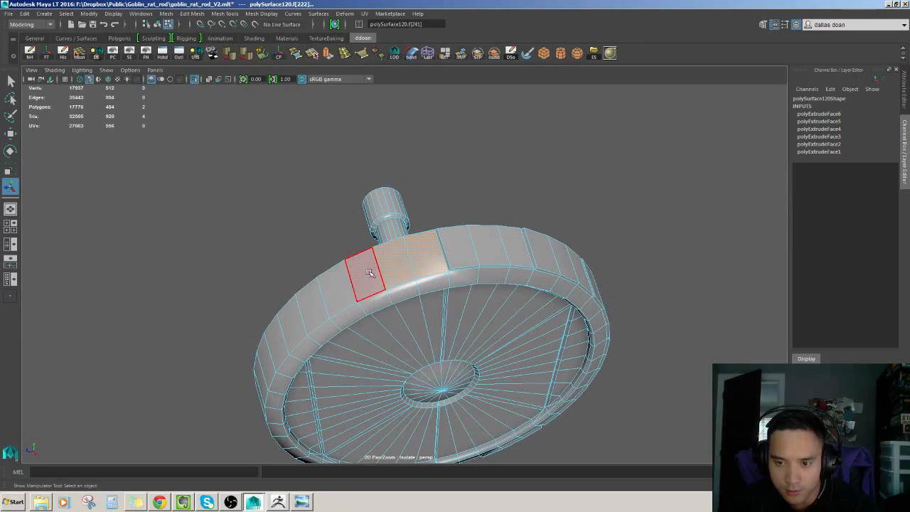
# Extrude three adjacent outer rim faces outward as a raised tread block, with a Local Translate Z of about 0.0044
pyautogui.moveTo(388, 286)
pyautogui.keyDown('alt'); pyautogui.mouseDown()
pyautogui.moveTo(398, 282)
pyautogui.moveTo(385, 347)
pyautogui.moveTo(415, 250)
pyautogui.moveTo(375, 313)
pyautogui.moveTo(374, 297)
pyautogui.mouseUp(); pyautogui.keyUp('alt')
pyautogui.hotkey('ctrl', 'e')
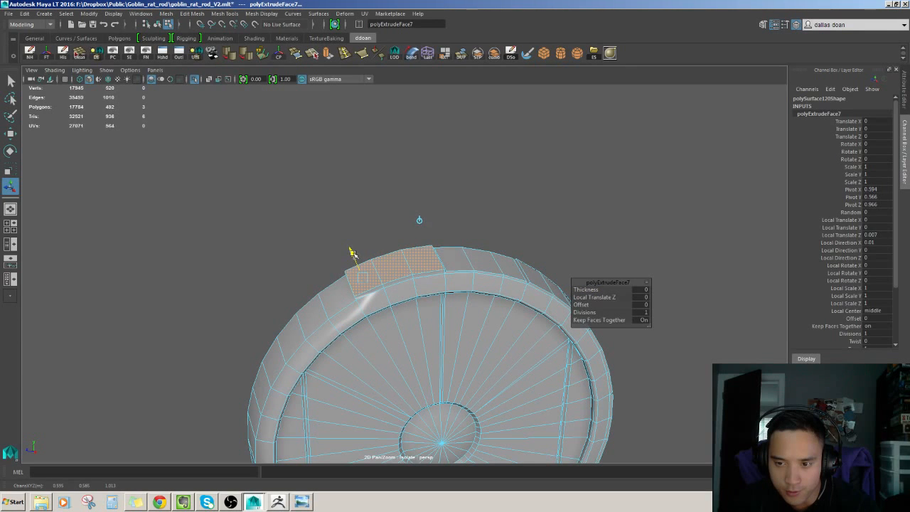
pyautogui.keyDown('alt'); pyautogui.moveTo(354, 256); pyautogui.dragTo(388, 213); pyautogui.keyUp('alt')
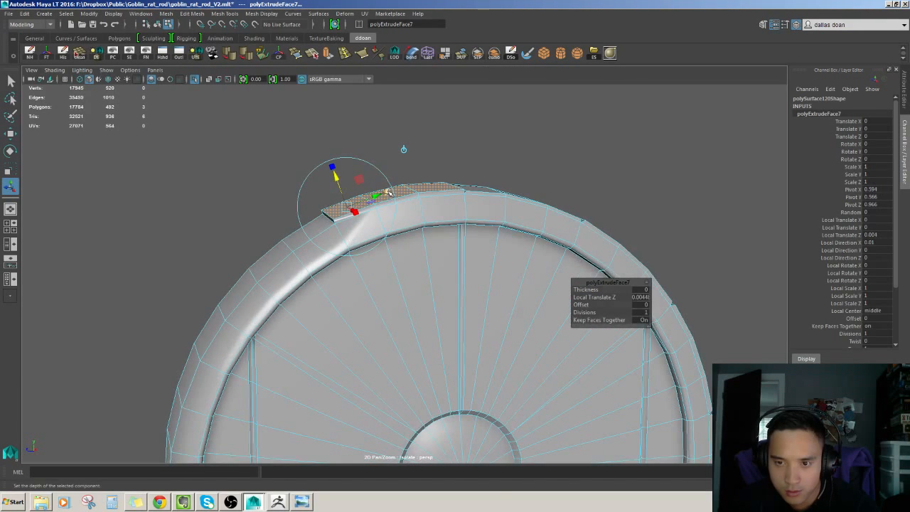
# Extrude the next three rim faces with a Local Translate Z of about 0.0059 and narrow them to a Local Scale Y of about 0.876
pyautogui.click(300, 242)
pyautogui.keyDown('shift'); pyautogui.click(272, 262); pyautogui.keyUp('shift')
pyautogui.keyDown('shift'); pyautogui.click(238, 296); pyautogui.keyUp('shift')
pyautogui.keyDown('alt'); pyautogui.moveTo(242, 300); pyautogui.dragTo(291, 313); pyautogui.keyUp('alt')
pyautogui.hotkey('ctrl', 'e')
pyautogui.keyDown('alt'); pyautogui.moveTo(345, 267); pyautogui.dragTo(365, 283); pyautogui.keyUp('alt')
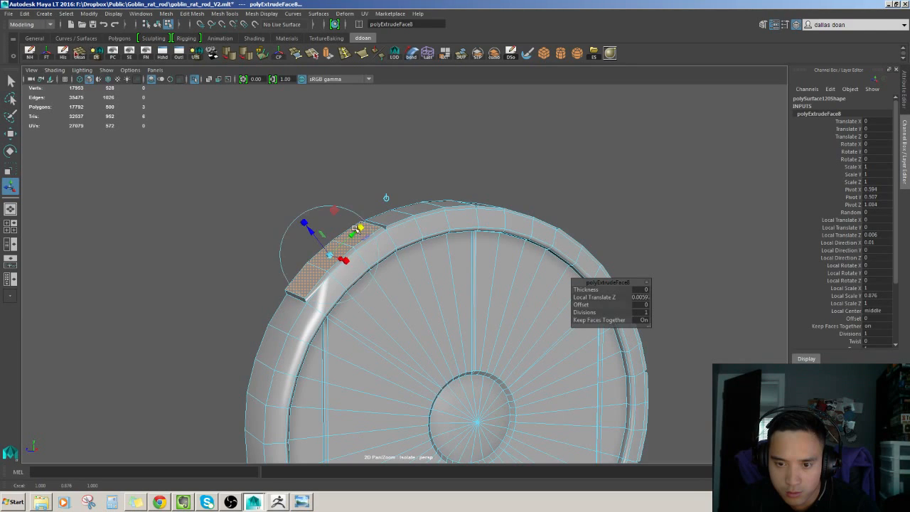
# Extrude the following three rim faces by about 0.0055 in Local Translate Z and scale them to about 0.94 in local Y
pyautogui.keyDown('alt'); pyautogui.moveTo(359, 227); pyautogui.dragTo(426, 246); pyautogui.keyUp('alt')
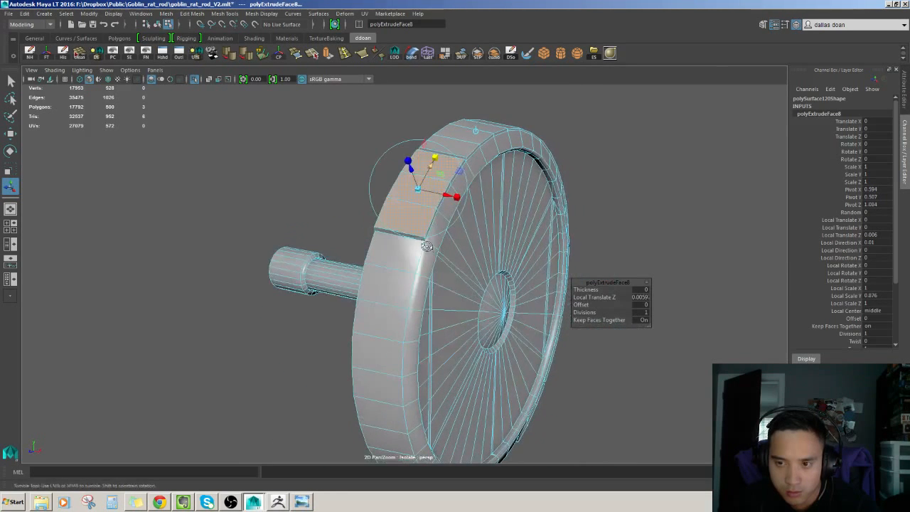
pyautogui.click(391, 257)
pyautogui.keyDown('shift'); pyautogui.click(384, 288); pyautogui.keyUp('shift')
pyautogui.keyDown('shift'); pyautogui.click(377, 311); pyautogui.keyUp('shift')
pyautogui.keyDown('alt'); pyautogui.moveTo(358, 301); pyautogui.dragTo(380, 289); pyautogui.keyUp('alt')
pyautogui.hotkey('ctrl', 'e')
pyautogui.moveTo(373, 240)
pyautogui.keyDown('alt'); pyautogui.mouseDown()
pyautogui.moveTo(363, 260)
pyautogui.moveTo(265, 250)
pyautogui.moveTo(332, 247)
pyautogui.moveTo(372, 231)
pyautogui.mouseUp(); pyautogui.keyUp('alt')
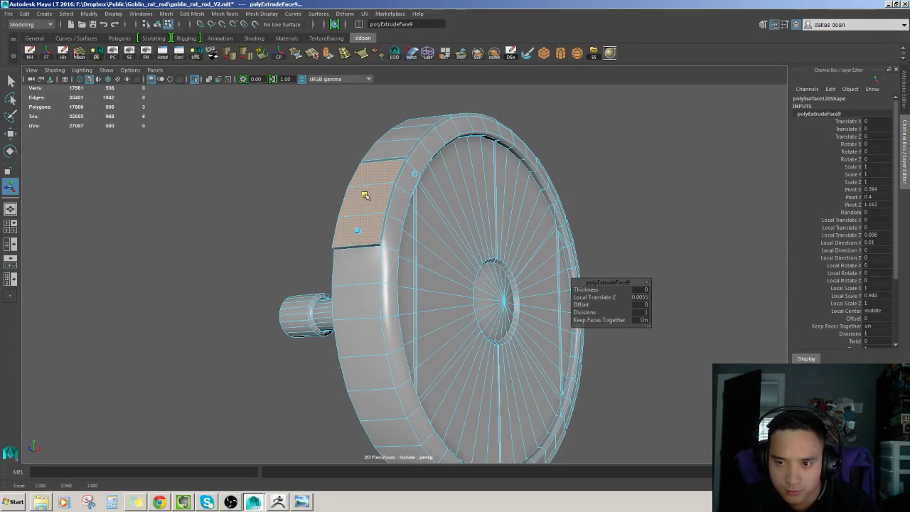
# Select three more rim faces below the last tread block, extrude them about 0.0063 outward and scale them along local Y
pyautogui.keyDown('alt'); pyautogui.moveTo(442, 231); pyautogui.dragTo(406, 290); pyautogui.keyUp('alt')
pyautogui.click(406, 288)
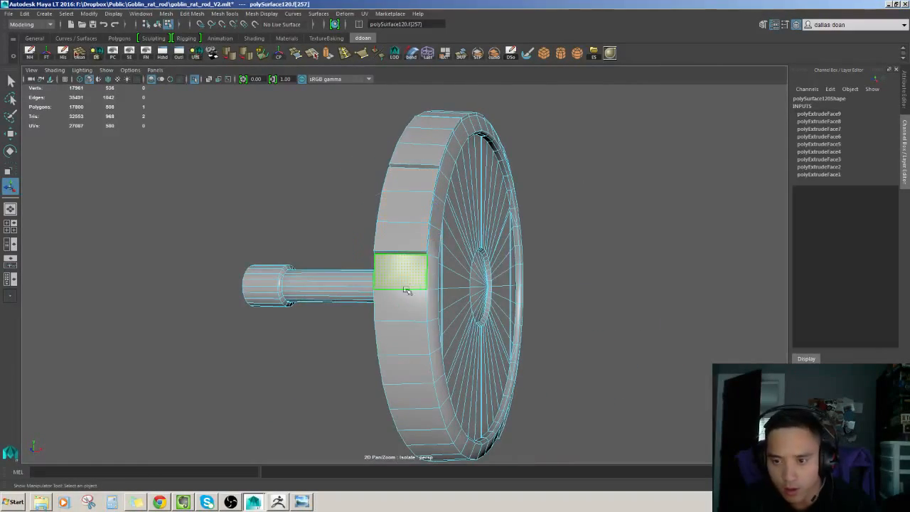
pyautogui.keyDown('alt'); pyautogui.moveTo(410, 334); pyautogui.dragTo(339, 318); pyautogui.keyUp('alt')
pyautogui.hotkey('ctrl', 'e')
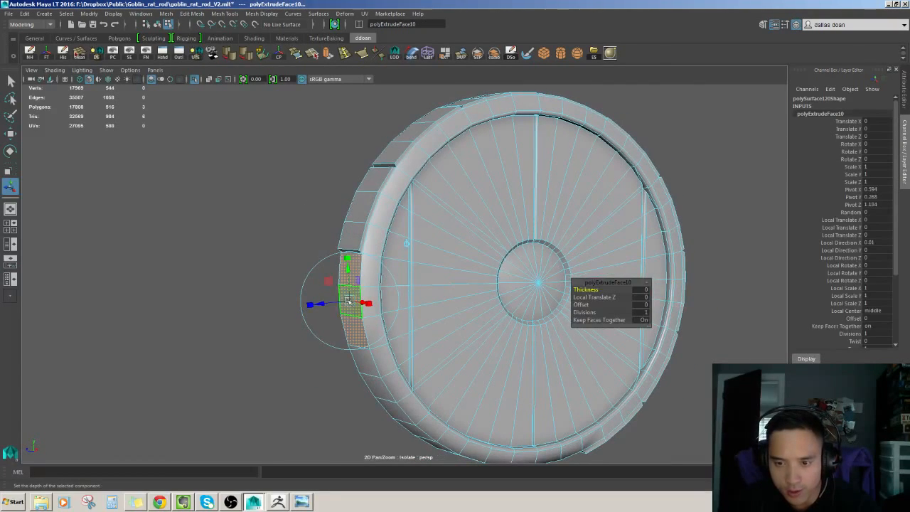
pyautogui.click(348, 301)
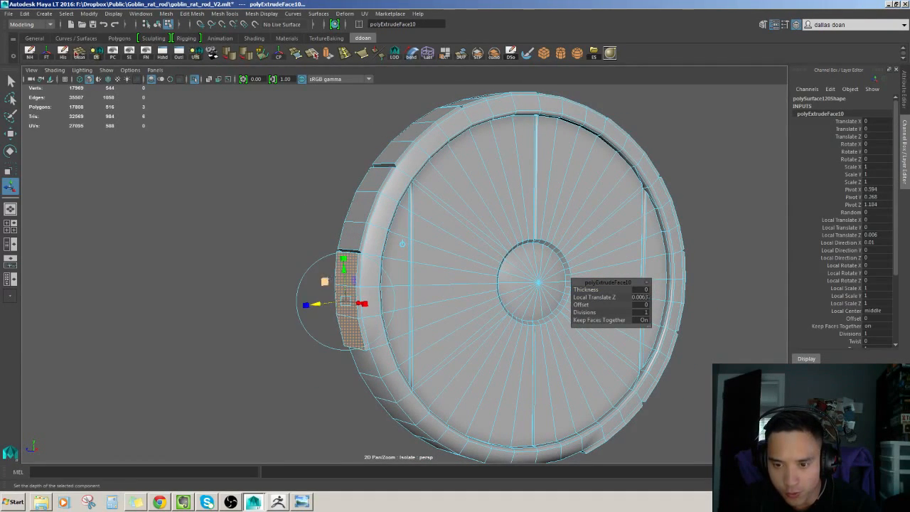
pyautogui.moveTo(343, 258); pyautogui.dragTo(357, 256)
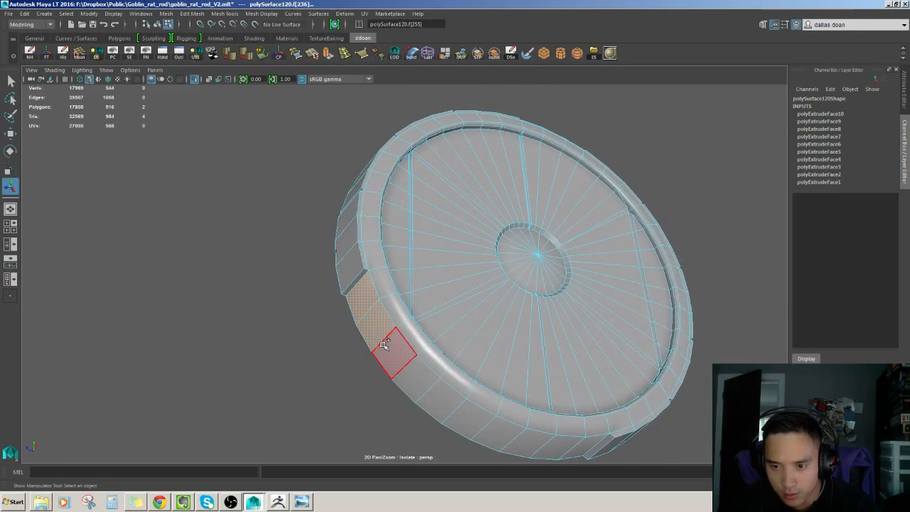
# Complete the selection of three rim faces on the lower wheel edge and extrude them outward as another tread block
pyautogui.keyDown('shift'); pyautogui.click(385, 345); pyautogui.keyUp('shift')
pyautogui.moveTo(386, 344)
pyautogui.keyDown('alt'); pyautogui.mouseDown()
pyautogui.moveTo(410, 297)
pyautogui.moveTo(396, 333)
pyautogui.mouseUp(); pyautogui.keyUp('alt')
pyautogui.hotkey('ctrl', 'e')
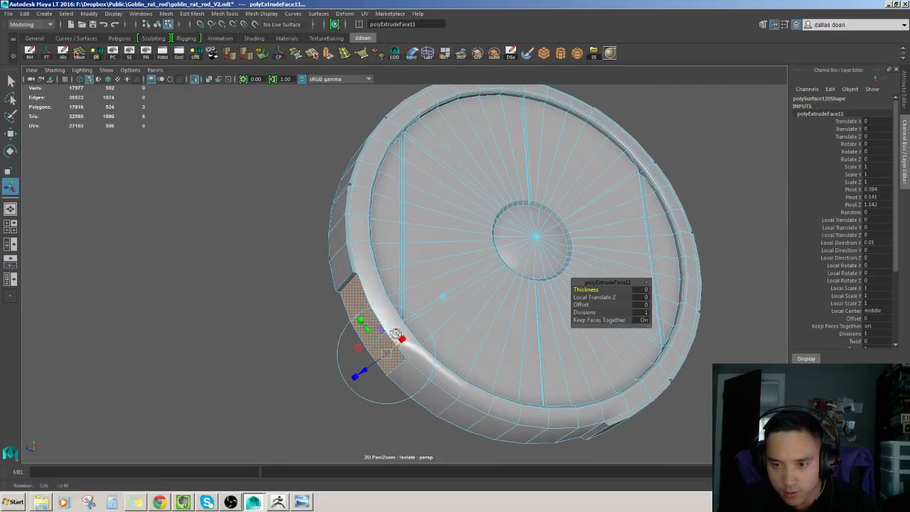
pyautogui.moveTo(363, 375); pyautogui.dragTo(430, 359)
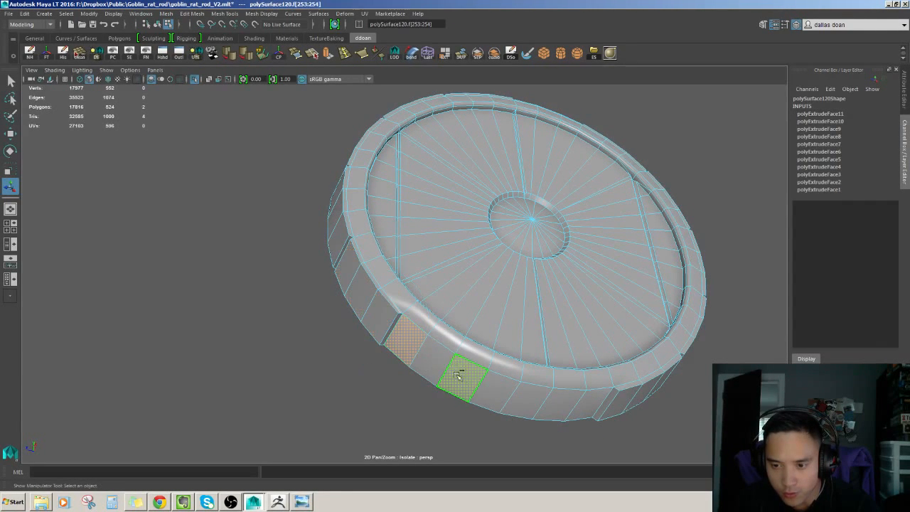
# Extrude the next three lower rim faces about 0.0064 outward and narrow them to a Local Scale Y of about 0.881
pyautogui.keyDown('alt'); pyautogui.moveTo(429, 359); pyautogui.dragTo(458, 280); pyautogui.keyUp('alt')
pyautogui.hotkey('ctrl', 'e')
pyautogui.moveTo(387, 363); pyautogui.dragTo(384, 363)
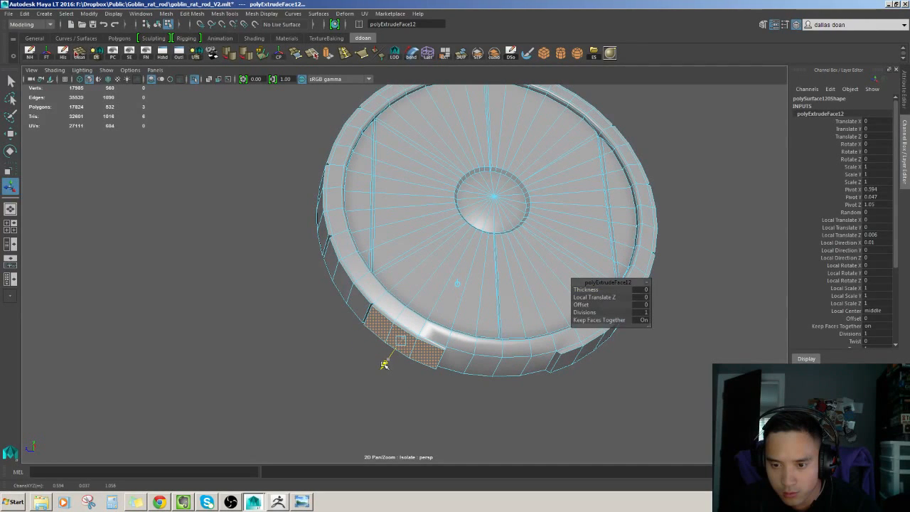
pyautogui.click(365, 317)
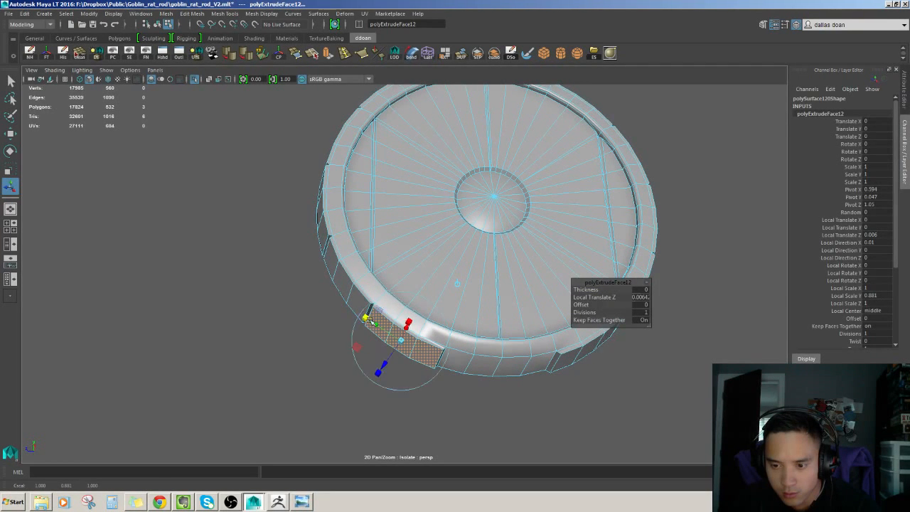
# Extrude the four remaining flat rim faces about 0.0078 outward and narrow them to a Local Scale Y of about 0.87
pyautogui.keyDown('alt'); pyautogui.moveTo(409, 370); pyautogui.dragTo(455, 337); pyautogui.keyUp('alt')
pyautogui.click(445, 325)
pyautogui.keyDown('shift'); pyautogui.click(465, 324); pyautogui.keyUp('shift')
pyautogui.keyDown('shift'); pyautogui.click(494, 324); pyautogui.keyUp('shift')
pyautogui.keyDown('shift'); pyautogui.click(520, 319); pyautogui.keyUp('shift')
pyautogui.keyDown('alt'); pyautogui.moveTo(523, 325); pyautogui.dragTo(510, 344); pyautogui.keyUp('alt')
pyautogui.scroll(2, 516, 373)
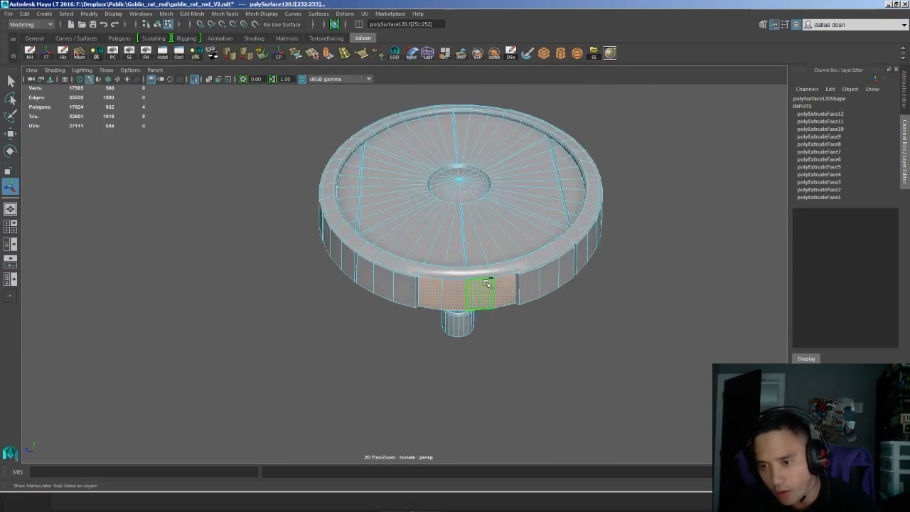
pyautogui.hotkey('ctrl', 'e')
pyautogui.keyDown('alt'); pyautogui.moveTo(486, 283); pyautogui.dragTo(485, 346); pyautogui.keyUp('alt')
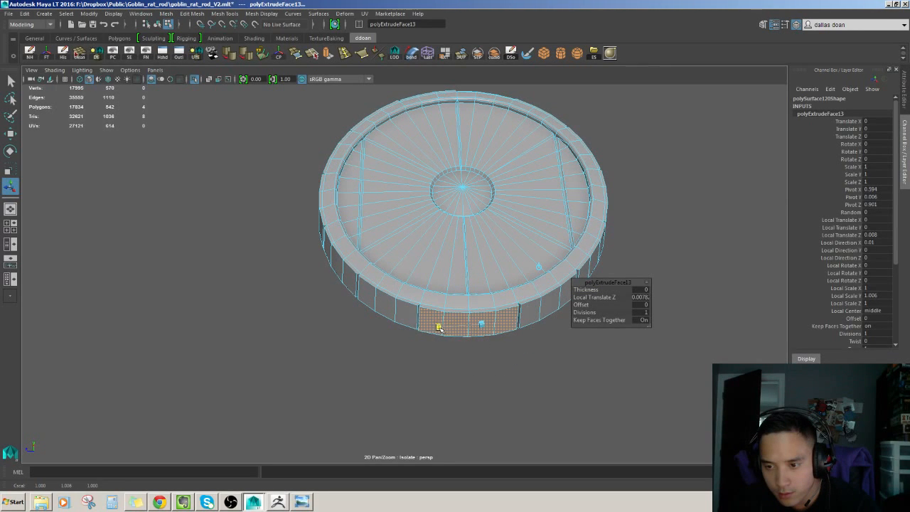
pyautogui.keyDown('alt'); pyautogui.moveTo(444, 328); pyautogui.dragTo(391, 301); pyautogui.keyUp('alt')
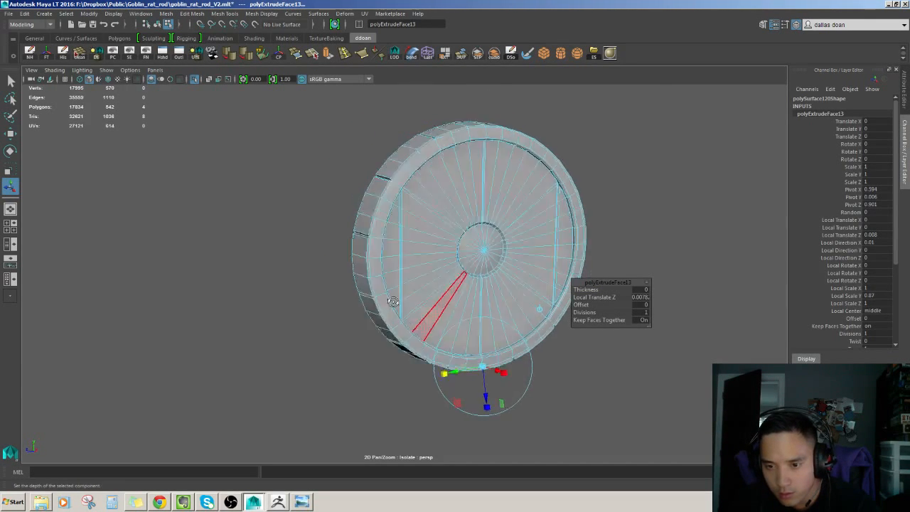
# Return the wheel to object mode, delete its construction history and deselect it
pyautogui.moveTo(381, 241); pyautogui.dragTo(388, 294, button='right')
pyautogui.keyDown('alt'); pyautogui.moveTo(389, 295); pyautogui.dragTo(429, 317); pyautogui.keyUp('alt')
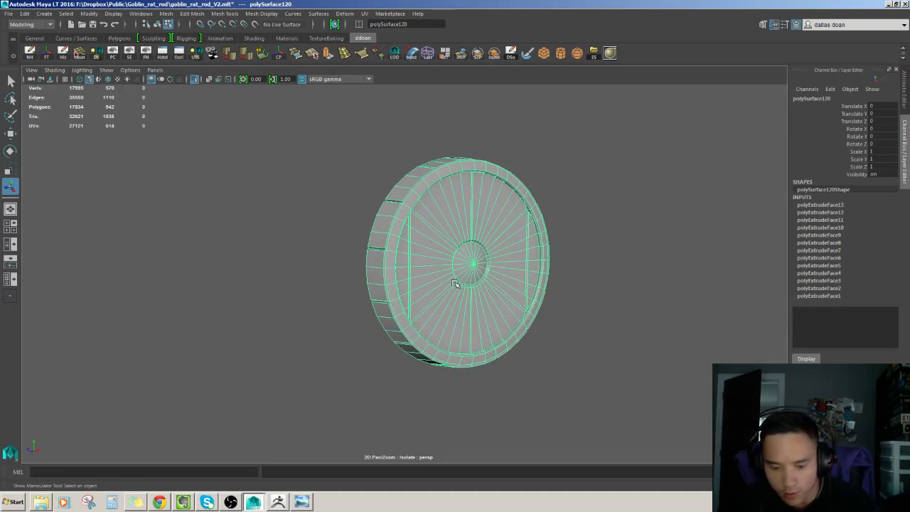
pyautogui.hotkey('alt', 'shift', 'd')
pyautogui.click(648, 243)
# Select the full loop of edges around the rim's outer face beside the tread blocks and apply Soften/Harden Edges to it
pyautogui.press('w')
pyautogui.scroll(4, 531, 254)
pyautogui.keyDown('alt'); pyautogui.moveTo(532, 254); pyautogui.dragTo(361, 244); pyautogui.keyUp('alt')
pyautogui.moveTo(361, 244); pyautogui.dragTo(364, 263, button='right')
pyautogui.scroll(2, 370, 256)
pyautogui.keyDown('alt'); pyautogui.moveTo(373, 250); pyautogui.dragTo(394, 286, button='middle'); pyautogui.keyUp('alt')
pyautogui.scroll(3, 384, 273)
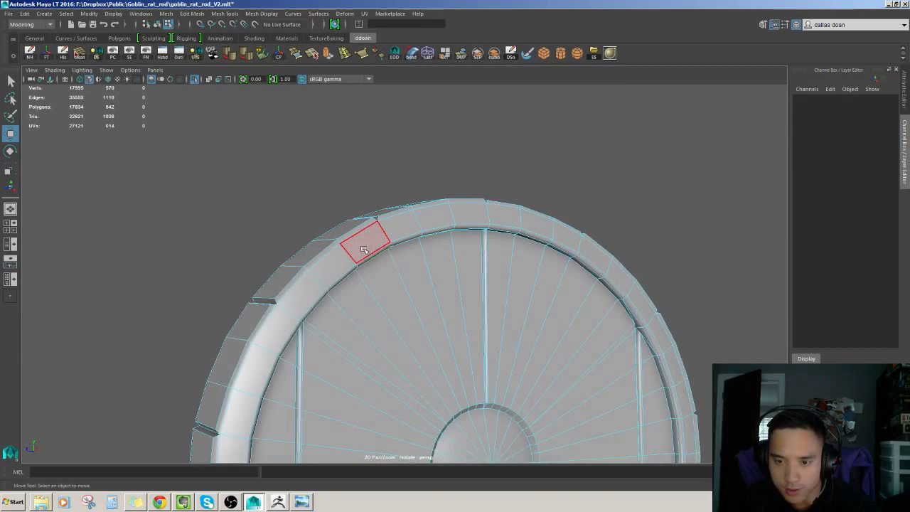
pyautogui.click(356, 237)
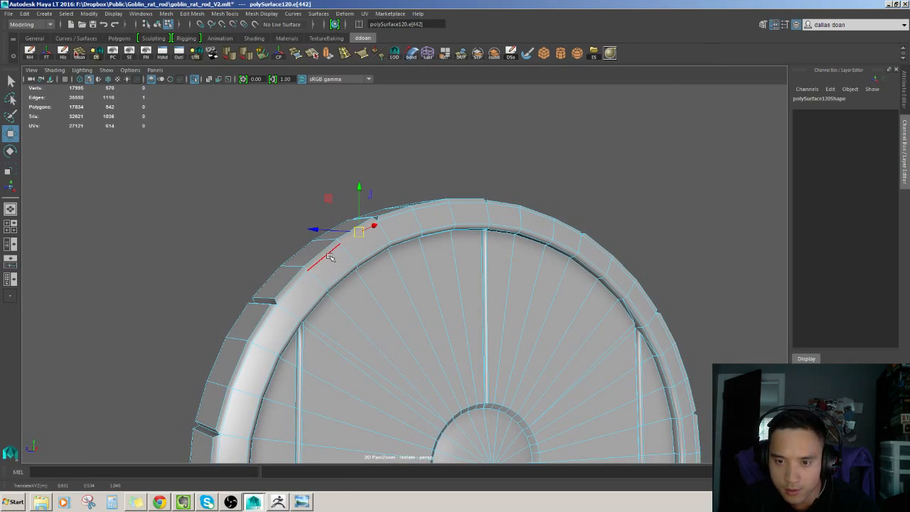
pyautogui.keyDown('shift'); pyautogui.click(331, 256); pyautogui.keyUp('shift')
pyautogui.keyDown('shift'); pyautogui.doubleClick(267, 324); pyautogui.keyUp('shift')
pyautogui.scroll(3, 268, 327)
pyautogui.scroll(-5, 269, 331)
pyautogui.keyDown('alt'); pyautogui.moveTo(263, 344); pyautogui.dragTo(308, 235, button='middle'); pyautogui.keyUp('alt')
pyautogui.keyDown('shift'); pyautogui.doubleClick(313, 284); pyautogui.keyUp('shift')
pyautogui.keyDown('alt'); pyautogui.moveTo(336, 326); pyautogui.dragTo(333, 277, button='middle'); pyautogui.keyUp('alt')
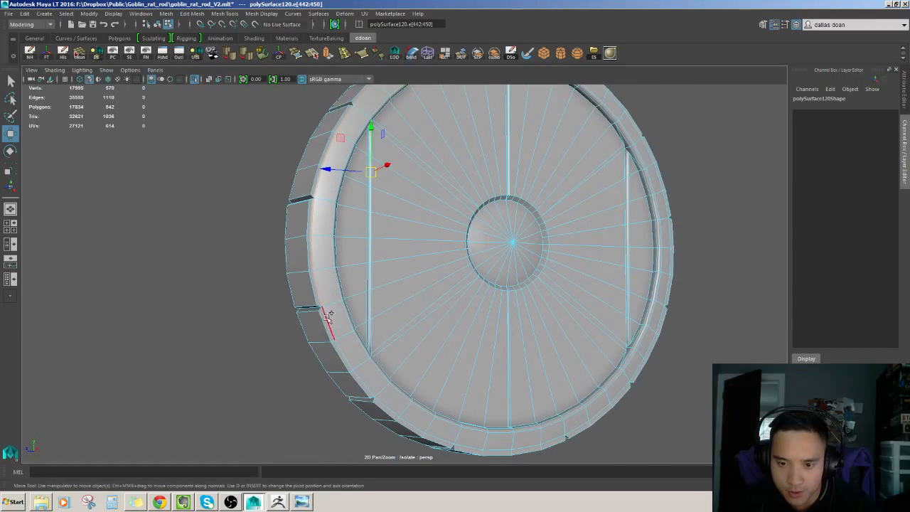
pyautogui.keyDown('shift'); pyautogui.doubleClick(331, 322); pyautogui.keyUp('shift')
pyautogui.keyDown('alt'); pyautogui.moveTo(334, 323); pyautogui.dragTo(482, 390); pyautogui.keyUp('alt')
pyautogui.keyDown('shift'); pyautogui.doubleClick(466, 417); pyautogui.keyUp('shift')
pyautogui.keyDown('alt'); pyautogui.moveTo(489, 417); pyautogui.dragTo(424, 399, button='middle'); pyautogui.keyUp('alt')
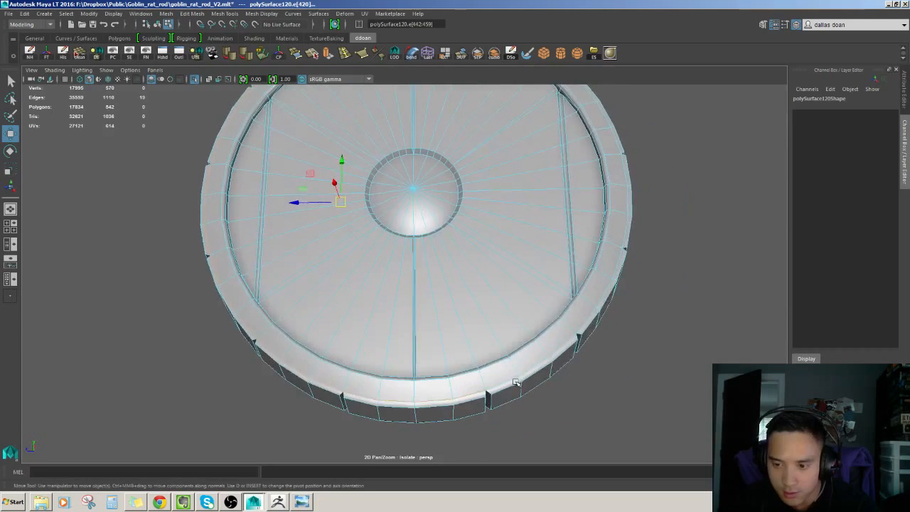
pyautogui.keyDown('alt'); pyautogui.moveTo(558, 350); pyautogui.dragTo(625, 254); pyautogui.keyUp('alt')
pyautogui.keyDown('shift'); pyautogui.doubleClick(632, 255); pyautogui.keyUp('shift')
pyautogui.keyDown('alt'); pyautogui.moveTo(632, 255); pyautogui.dragTo(626, 343, button='middle'); pyautogui.keyUp('alt')
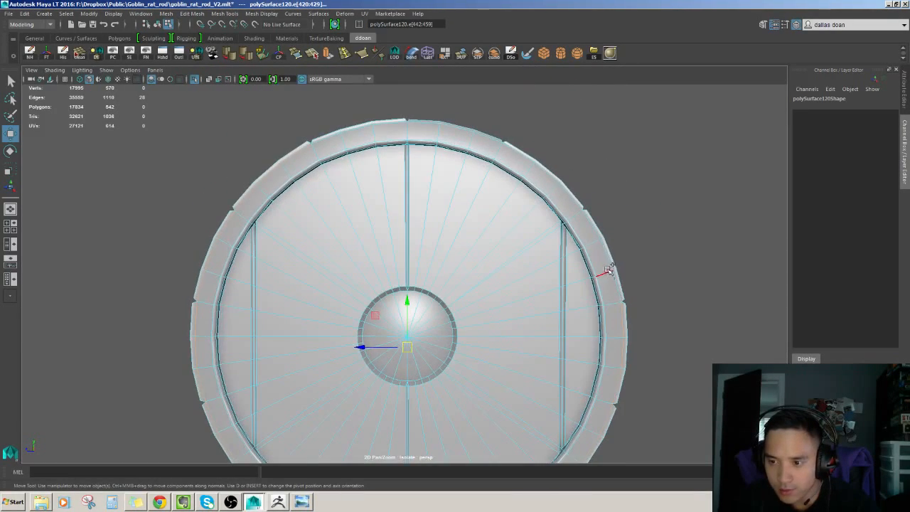
pyautogui.keyDown('alt'); pyautogui.moveTo(600, 233); pyautogui.dragTo(606, 302); pyautogui.keyUp('alt')
pyautogui.keyDown('shift'); pyautogui.doubleClick(508, 255); pyautogui.keyUp('shift')
pyautogui.keyDown('alt'); pyautogui.moveTo(508, 255); pyautogui.dragTo(500, 277); pyautogui.keyUp('alt')
pyautogui.keyDown('shift'); pyautogui.doubleClick(433, 245); pyautogui.keyUp('shift')
pyautogui.keyDown('shift'); pyautogui.moveTo(568, 268); pyautogui.dragTo(487, 284, button='right'); pyautogui.keyUp('shift')
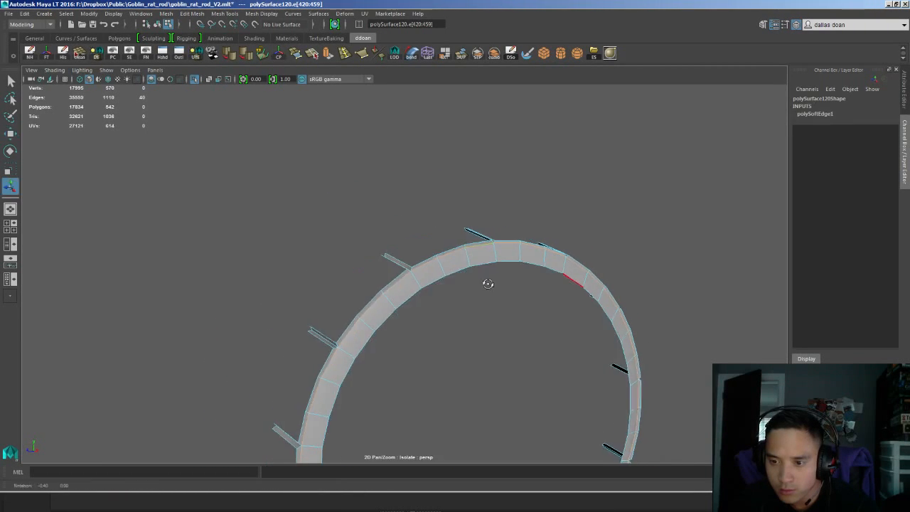
# Exit the isolated view in object mode and inspect the wheel in place on the whole vehicle
pyautogui.keyDown('alt'); pyautogui.moveTo(488, 285); pyautogui.dragTo(472, 264); pyautogui.keyUp('alt')
pyautogui.moveTo(472, 316); pyautogui.dragTo(534, 273, button='right')
pyautogui.click(619, 233)
pyautogui.keyDown('alt'); pyautogui.moveTo(620, 233); pyautogui.dragTo(459, 278); pyautogui.keyUp('alt')
pyautogui.hotkey('ctrl', '1')
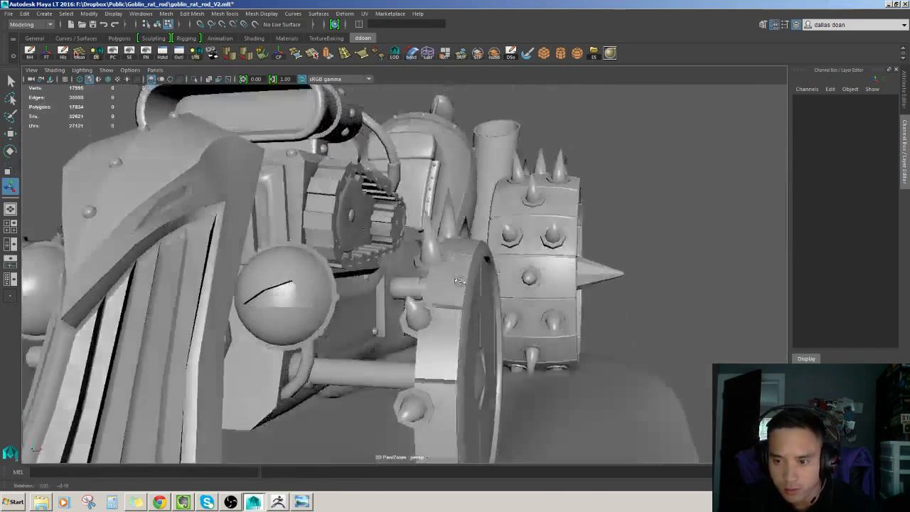
pyautogui.moveTo(462, 290); pyautogui.dragTo(464, 257, button='right')
pyautogui.keyDown('alt'); pyautogui.moveTo(467, 292); pyautogui.dragTo(460, 313); pyautogui.keyUp('alt')
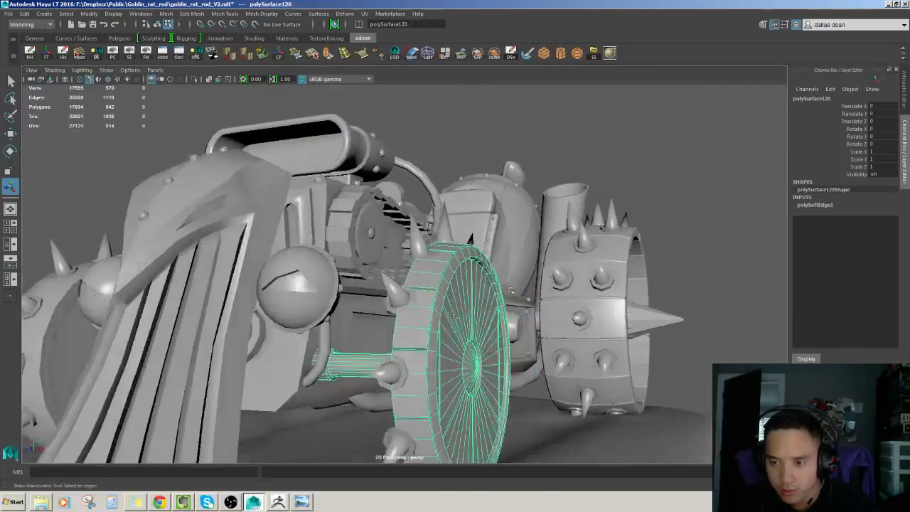
pyautogui.press('w')
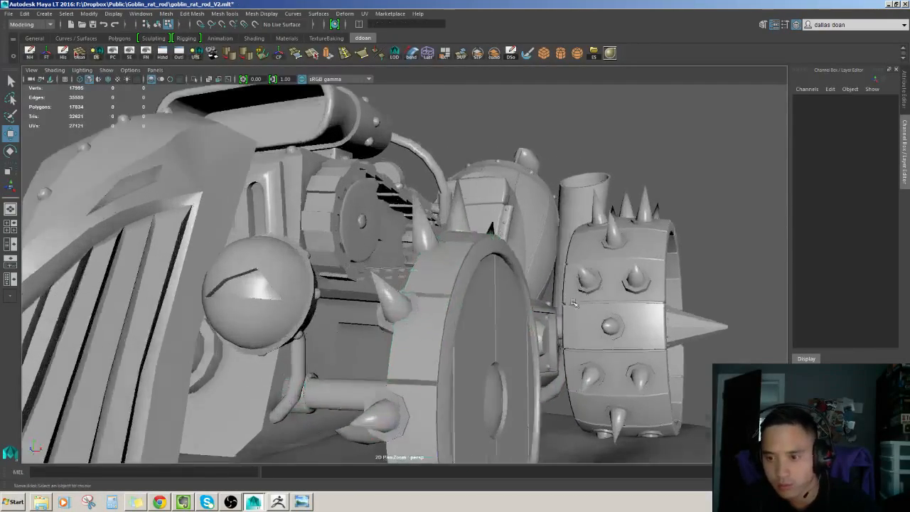
pyautogui.keyDown('alt'); pyautogui.moveTo(572, 303); pyautogui.dragTo(455, 284); pyautogui.keyUp('alt')
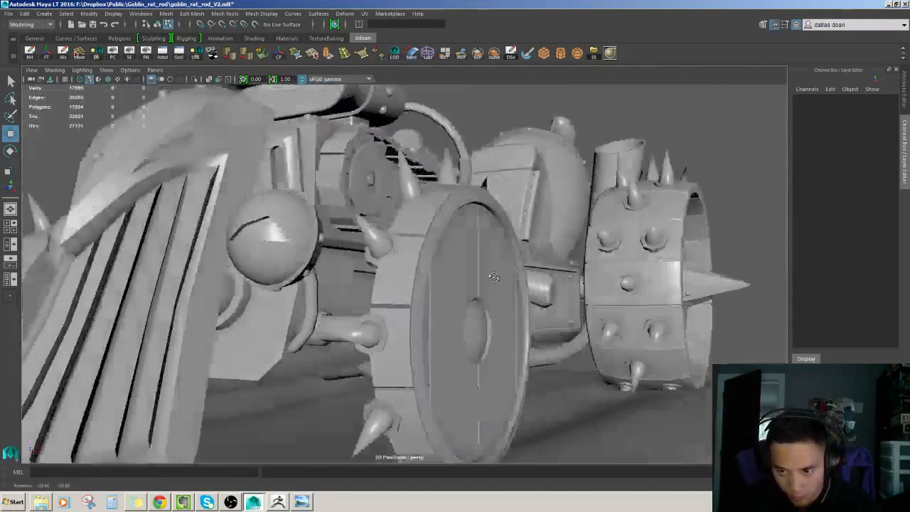
# Decline the autosave and isolate the treaded front wheel with its axle
pyautogui.click(411, 282)
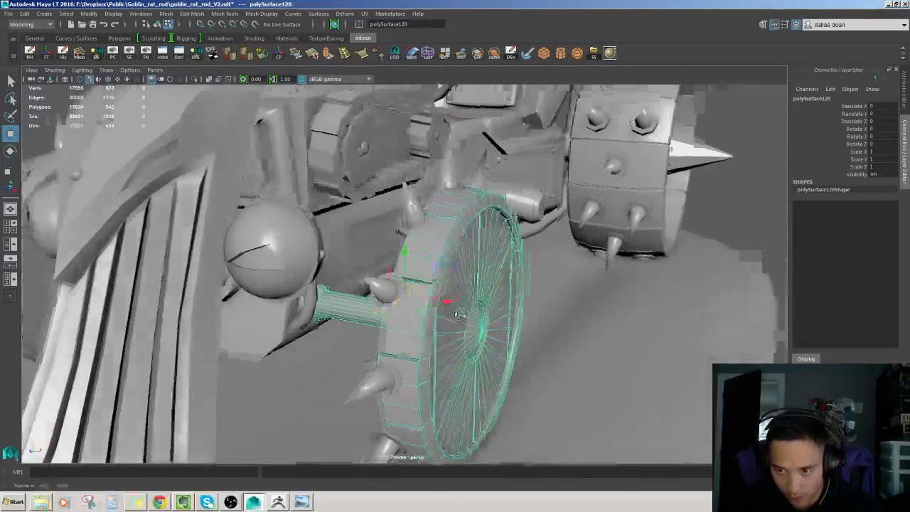
pyautogui.moveTo(512, 284)
pyautogui.keyDown('alt'); pyautogui.mouseDown()
pyautogui.moveTo(483, 282)
pyautogui.moveTo(415, 319)
pyautogui.moveTo(406, 341)
pyautogui.moveTo(430, 302)
pyautogui.moveTo(477, 289)
pyautogui.moveTo(491, 209)
pyautogui.moveTo(499, 297)
pyautogui.mouseUp(); pyautogui.keyUp('alt')
pyautogui.doubleClick(432, 303)
pyautogui.press('F8')
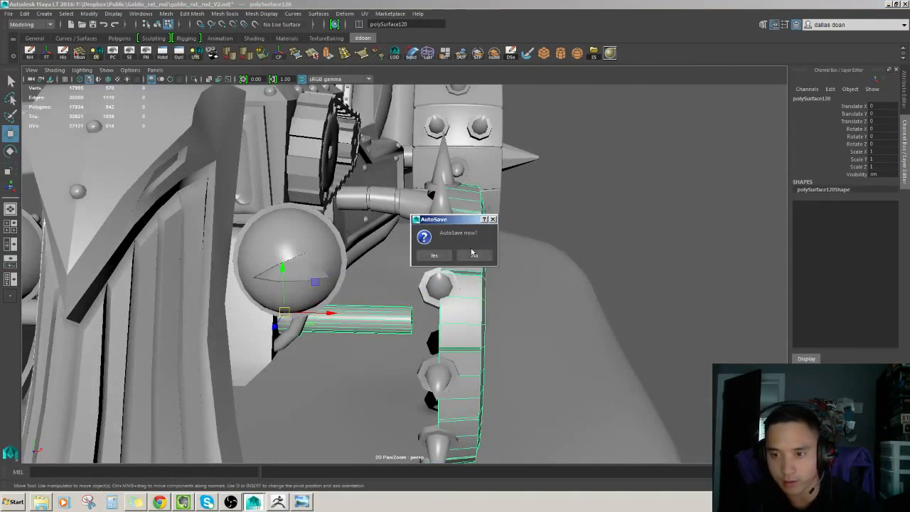
pyautogui.click(472, 255)
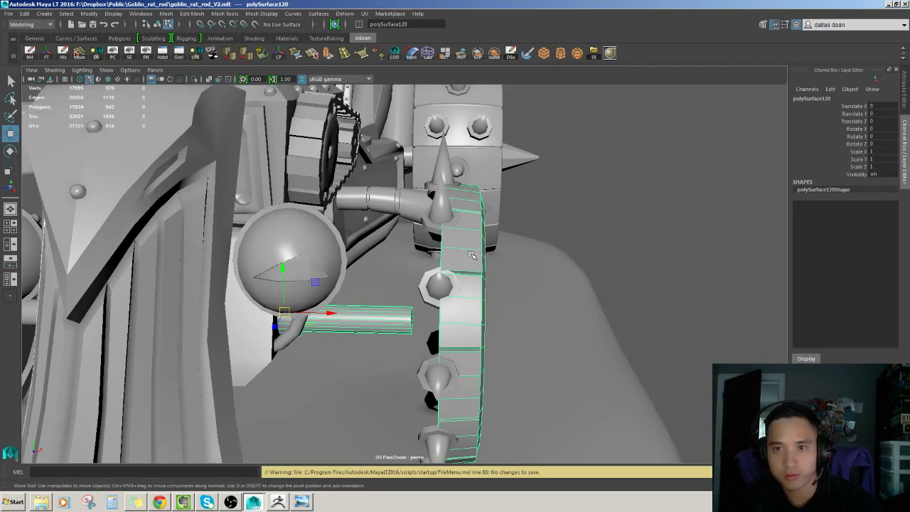
pyautogui.keyDown('alt'); pyautogui.moveTo(480, 254); pyautogui.dragTo(465, 285); pyautogui.keyUp('alt')
pyautogui.hotkey('ctrl', '1')
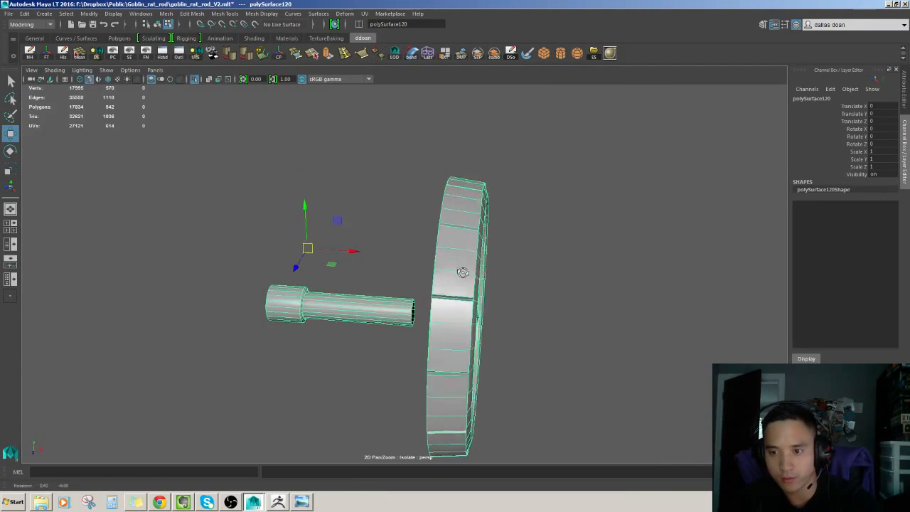
# Select all faces of the treaded wheel in face mode, leaving the axle faces unselected
pyautogui.click(526, 285)
pyautogui.click(459, 265)
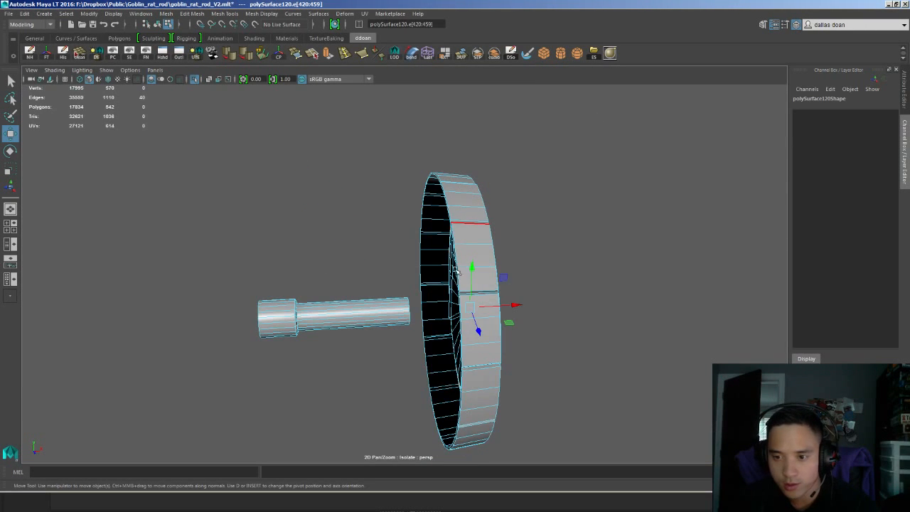
pyautogui.keyDown('alt'); pyautogui.moveTo(459, 265); pyautogui.dragTo(479, 299); pyautogui.keyUp('alt')
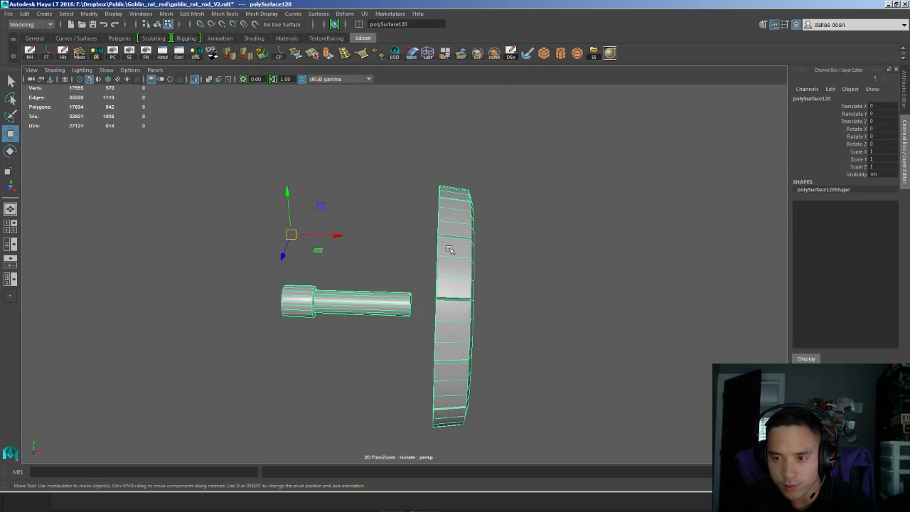
pyautogui.press('F11')
pyautogui.moveTo(426, 179); pyautogui.dragTo(473, 322)
pyautogui.click(539, 378)
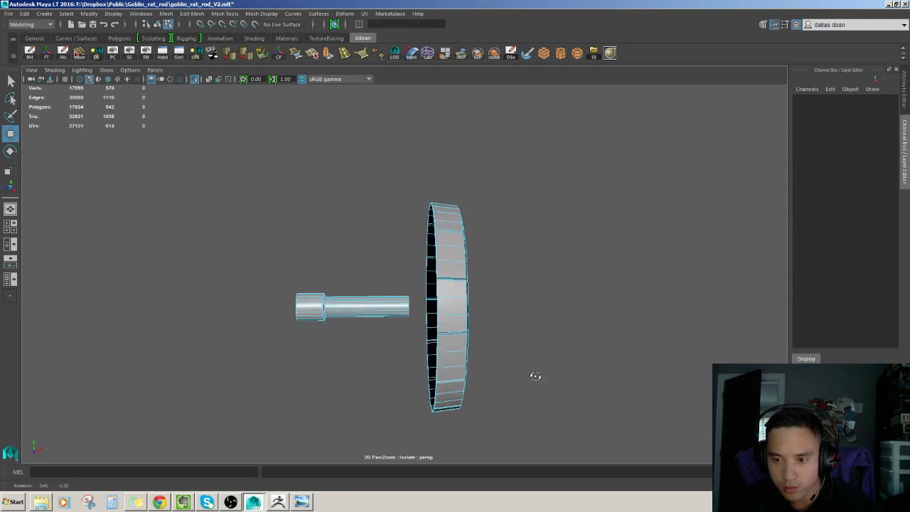
pyautogui.keyDown('alt'); pyautogui.moveTo(538, 376); pyautogui.dragTo(530, 373); pyautogui.keyUp('alt')
pyautogui.moveTo(426, 176); pyautogui.dragTo(504, 435)
pyautogui.keyDown('alt'); pyautogui.moveTo(509, 329); pyautogui.dragTo(522, 337); pyautogui.keyUp('alt')
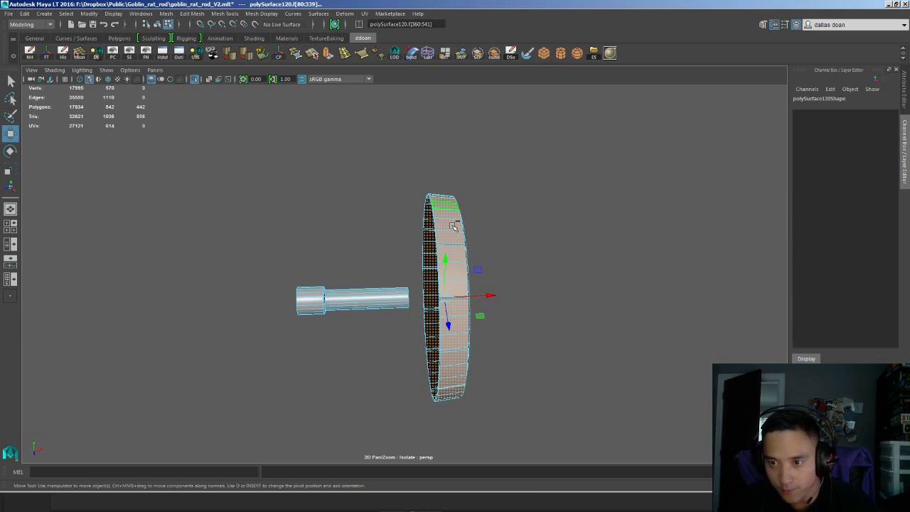
# Duplicate the selected wheel faces into a separate object and clear the selection
pyautogui.hotkey('ctrl', 'd')
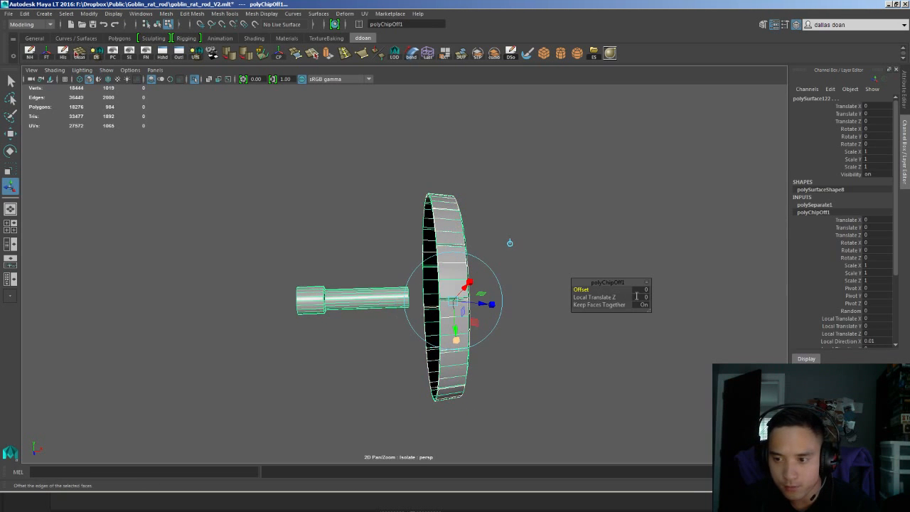
pyautogui.keyDown('alt'); pyautogui.moveTo(524, 289); pyautogui.dragTo(509, 287); pyautogui.keyUp('alt')
pyautogui.press('w')
pyautogui.click(507, 286)
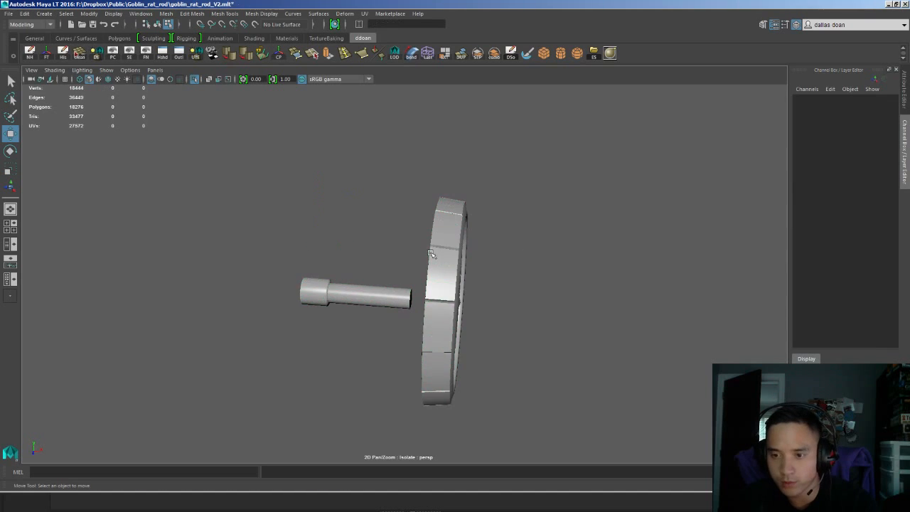
# Centre the pivot of the duplicated wheel piece and rotate it 180 degrees about Y
pyautogui.click(451, 288)
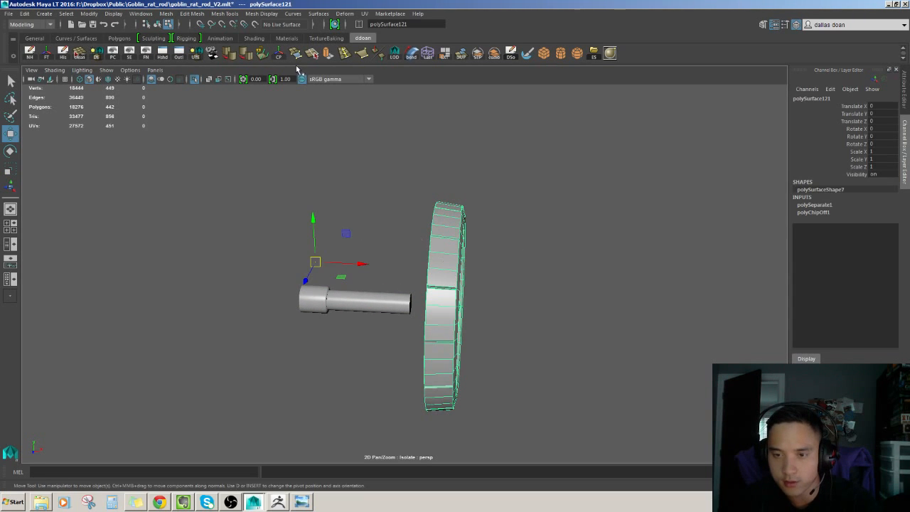
pyautogui.press('e')
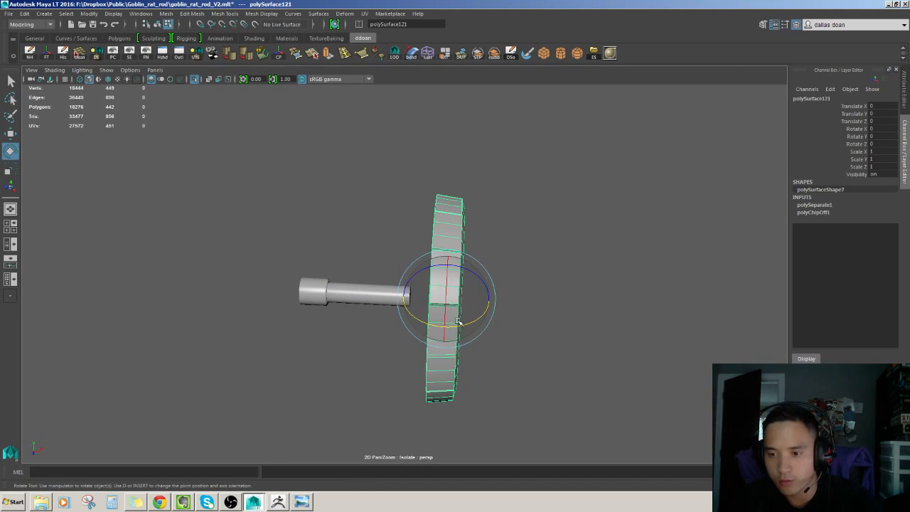
pyautogui.press('w')
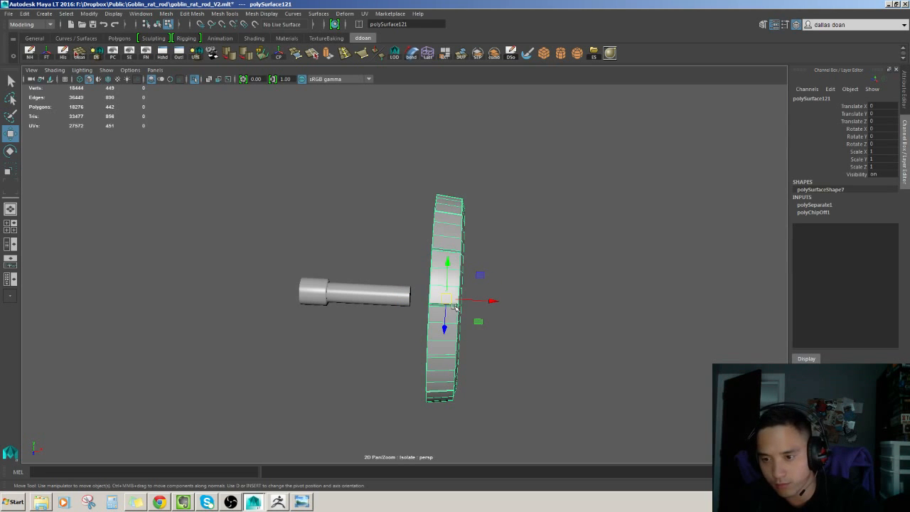
pyautogui.press('e')
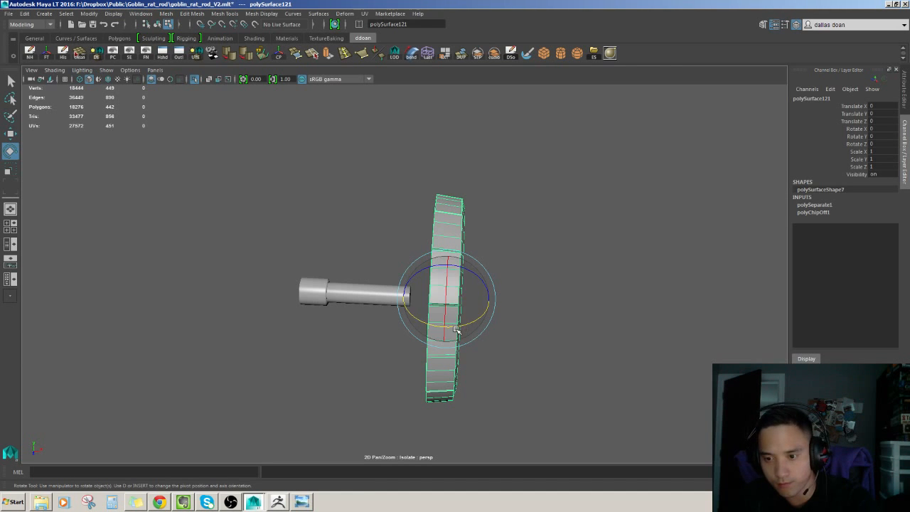
pyautogui.moveTo(460, 327); pyautogui.dragTo(572, 292)
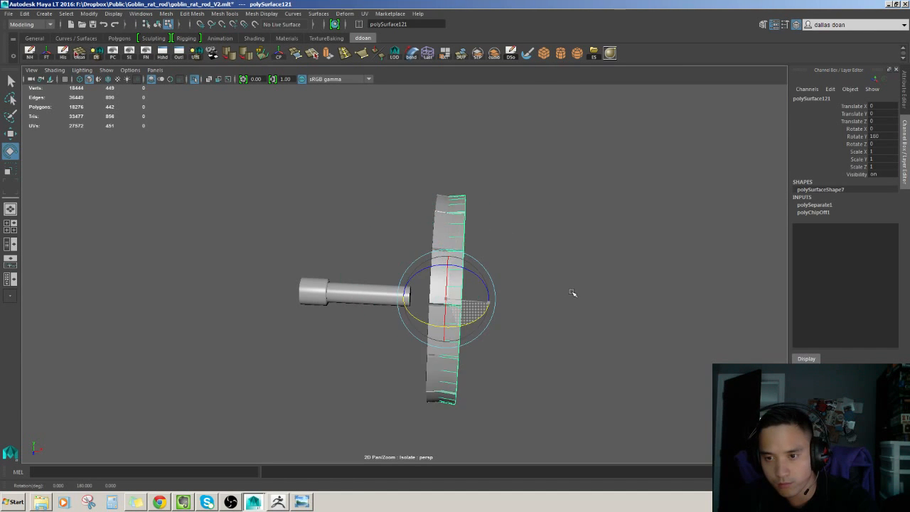
# Try snapping the rotated wheel copy along X against the original's inner rim edge, and delete the copy
pyautogui.press('w')
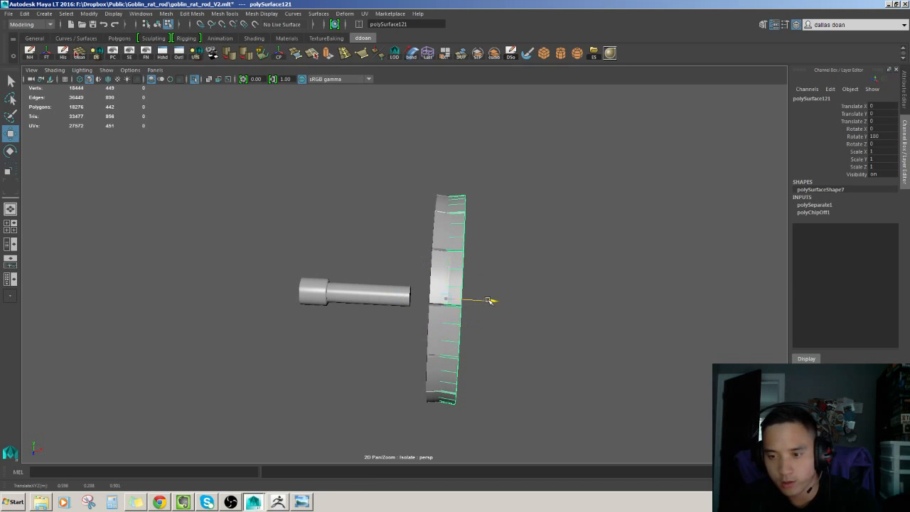
pyautogui.moveTo(489, 296); pyautogui.dragTo(451, 289)
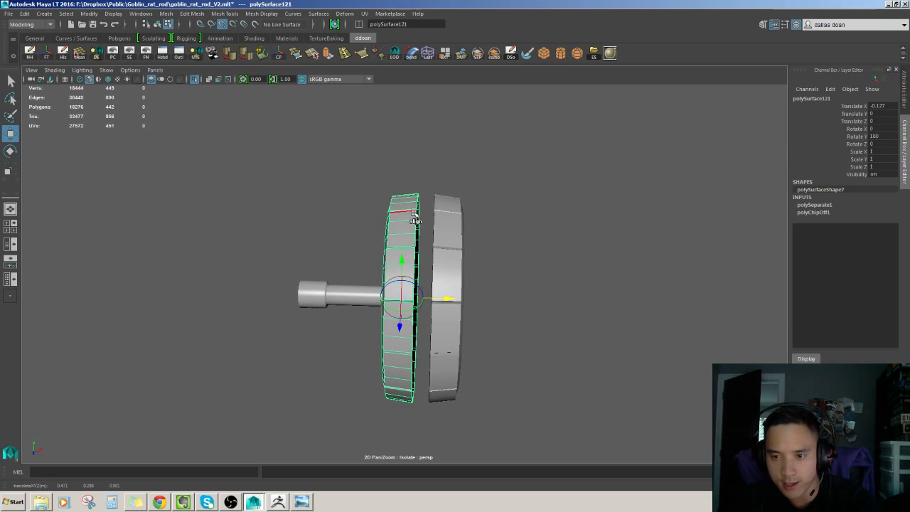
pyautogui.keyDown('alt'); pyautogui.moveTo(438, 221); pyautogui.dragTo(454, 238); pyautogui.keyUp('alt')
pyautogui.moveTo(461, 296); pyautogui.dragTo(462, 295)
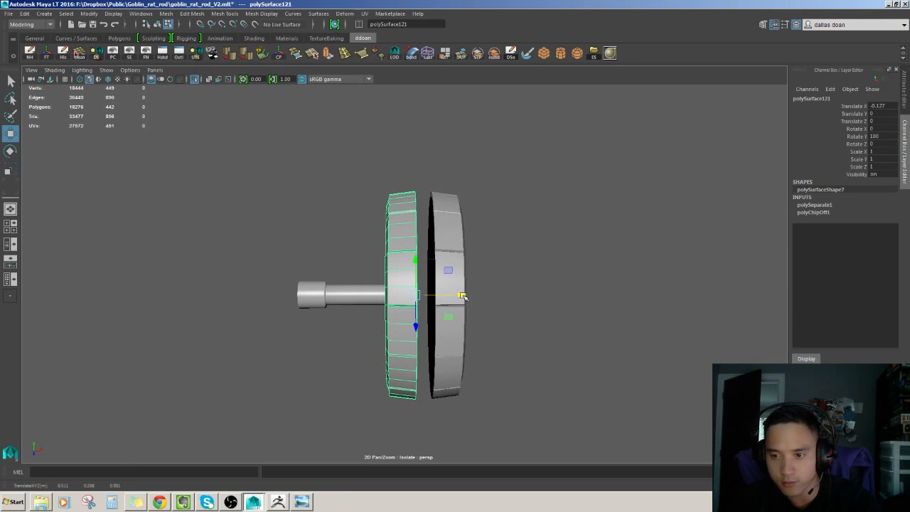
pyautogui.moveTo(440, 209); pyautogui.dragTo(424, 209, button='middle')
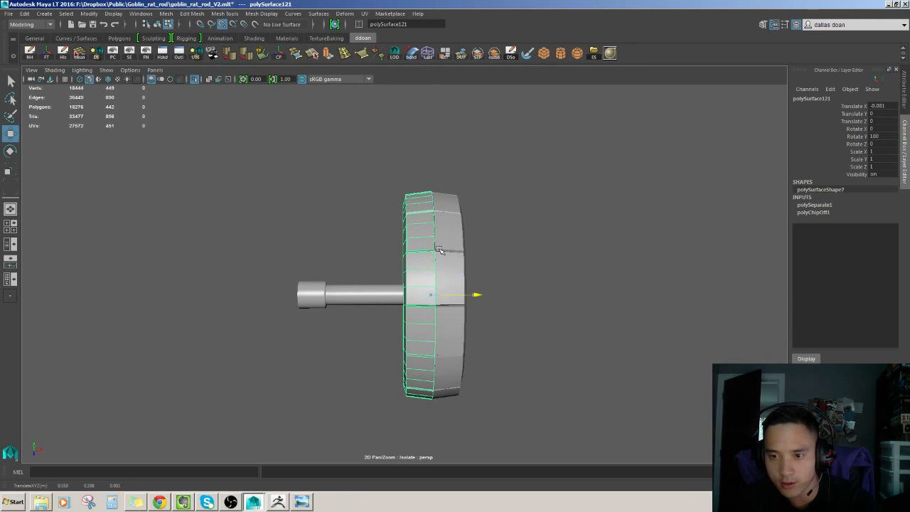
pyautogui.scroll(4, 448, 243)
pyautogui.keyDown('alt'); pyautogui.moveTo(450, 243); pyautogui.dragTo(485, 224); pyautogui.keyUp('alt')
pyautogui.press('Delete')
# Select all faces of the treaded wheel without the axle and duplicate them into a separate object
pyautogui.keyDown('alt'); pyautogui.moveTo(537, 275); pyautogui.dragTo(604, 287); pyautogui.keyUp('alt')
pyautogui.moveTo(484, 238); pyautogui.dragTo(500, 262, button='right')
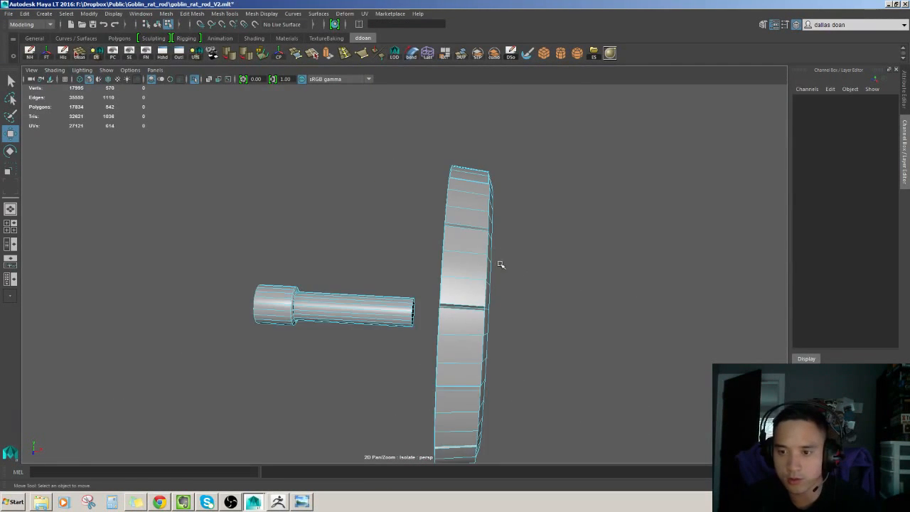
pyautogui.keyDown('alt'); pyautogui.moveTo(500, 263); pyautogui.dragTo(525, 260); pyautogui.keyUp('alt')
pyautogui.doubleClick(466, 235)
pyautogui.moveTo(465, 234)
pyautogui.keyDown('alt'); pyautogui.mouseDown()
pyautogui.moveTo(502, 296)
pyautogui.moveTo(440, 267)
pyautogui.moveTo(497, 298)
pyautogui.moveTo(569, 313)
pyautogui.moveTo(428, 293)
pyautogui.moveTo(509, 300)
pyautogui.moveTo(500, 300)
pyautogui.moveTo(481, 244)
pyautogui.mouseUp(); pyautogui.keyUp('alt')
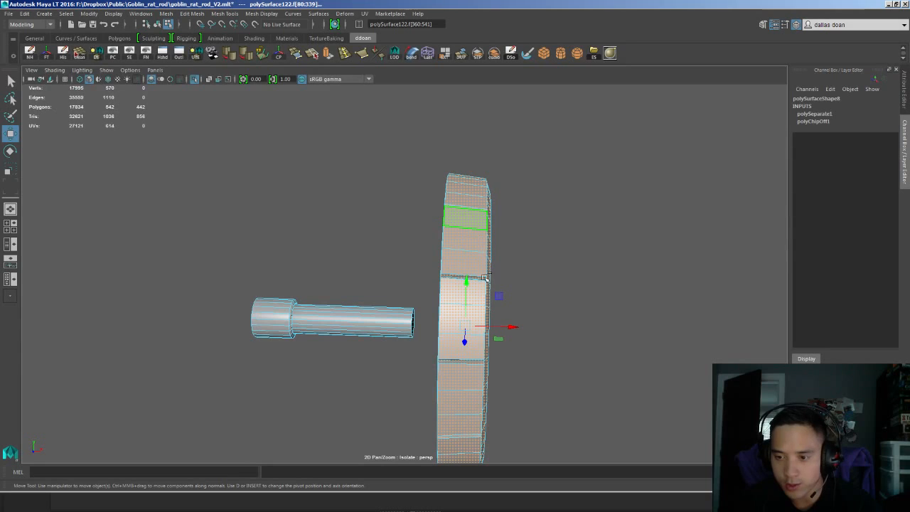
pyautogui.hotkey('ctrl', 'e')
pyautogui.scroll(-3, 487, 320)
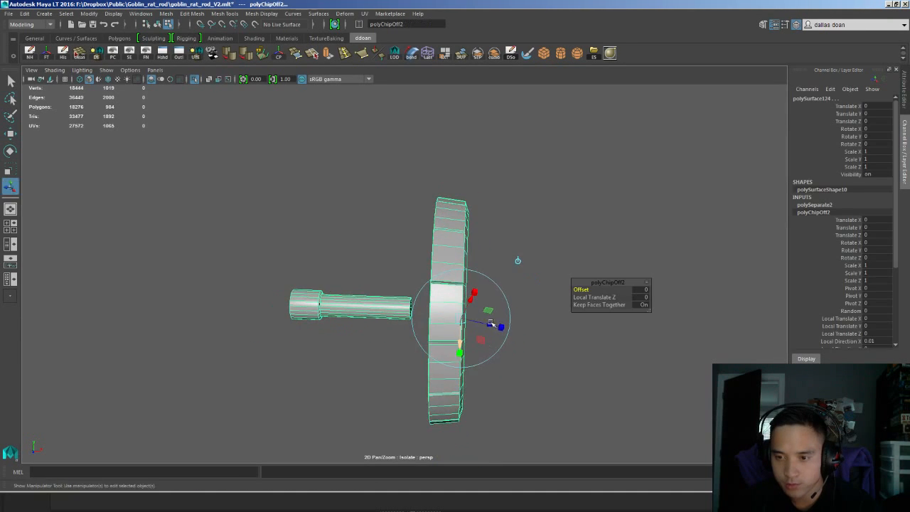
# Centre the duplicated wheel piece's pivot and mirror the piece by setting its Scale X to -1
pyautogui.press('w')
pyautogui.press('e')
pyautogui.press('w')
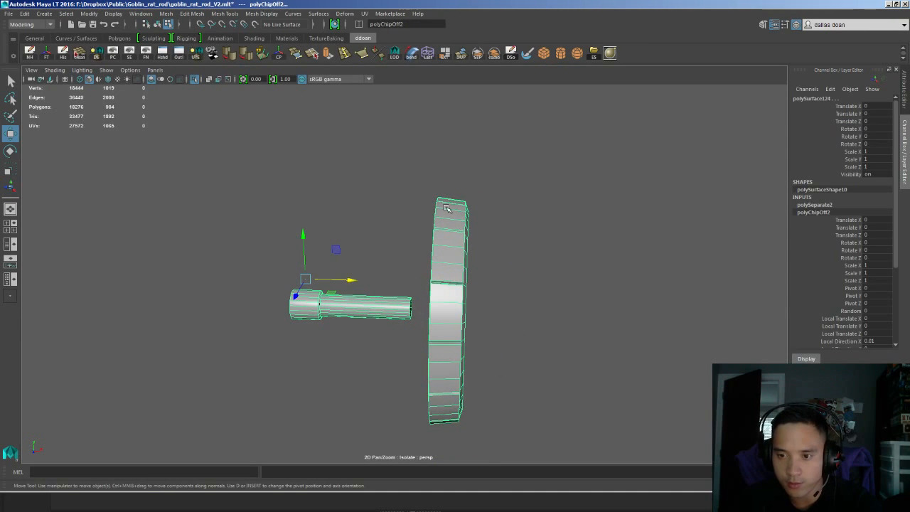
pyautogui.click(439, 265)
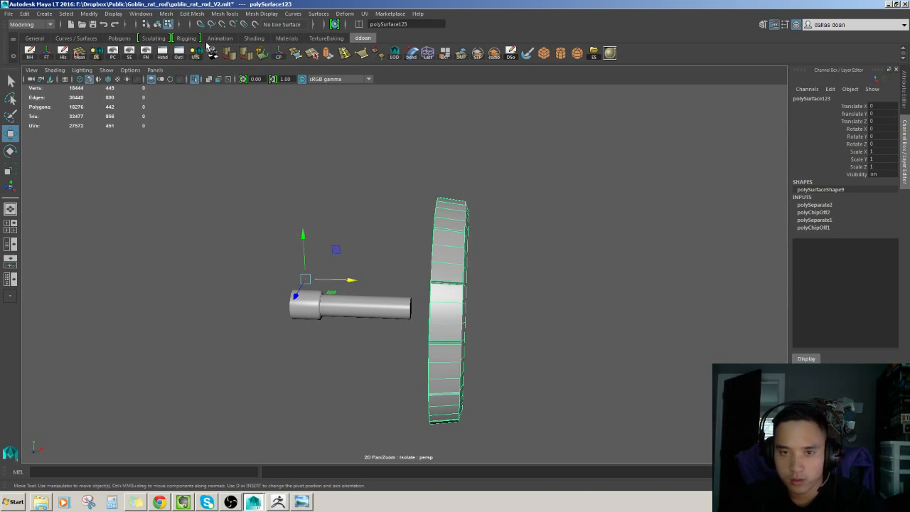
pyautogui.click(279, 53)
pyautogui.keyDown('alt'); pyautogui.moveTo(492, 314); pyautogui.dragTo(627, 189); pyautogui.keyUp('alt')
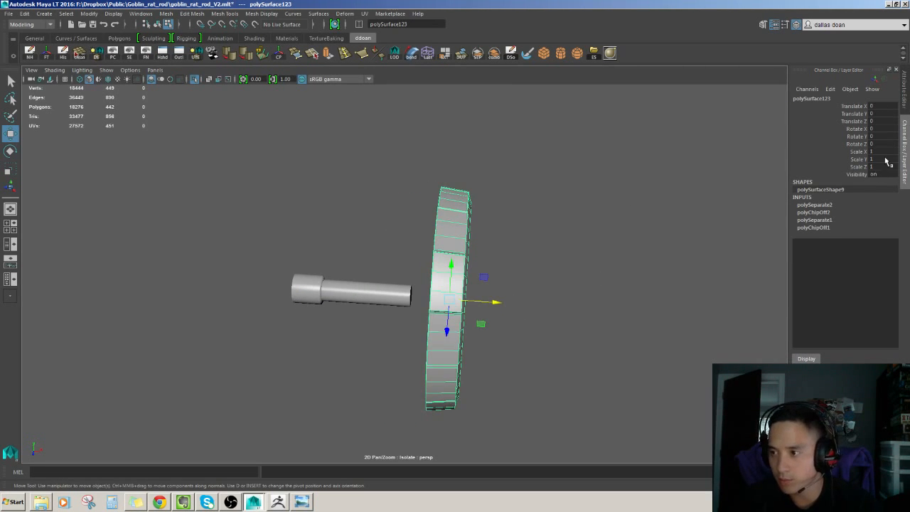
pyautogui.write('-1')
pyautogui.press('Return')
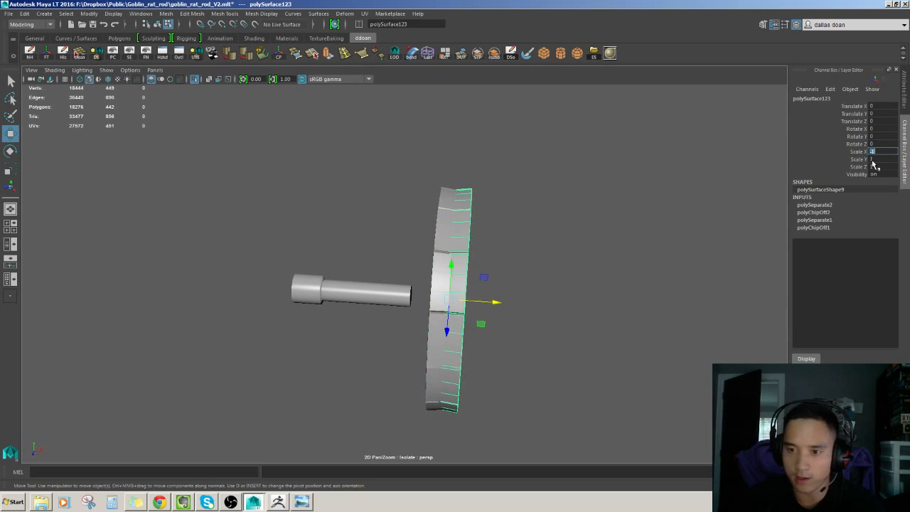
# Snap the mirrored wheel half along X to the original's open inner edge, at a Translate X of -0.081
pyautogui.moveTo(476, 300); pyautogui.dragTo(434, 242)
pyautogui.moveTo(472, 285); pyautogui.dragTo(440, 286, button='middle')
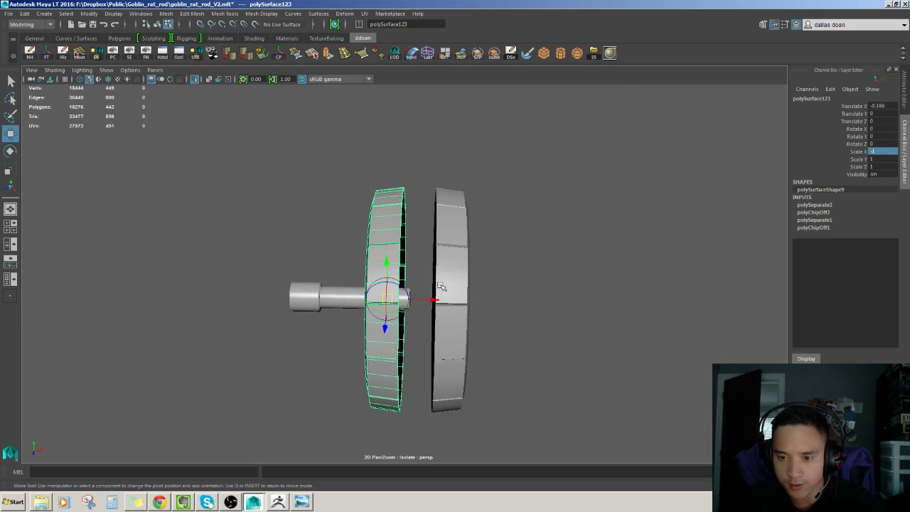
pyautogui.moveTo(400, 238); pyautogui.dragTo(437, 241, button='middle')
pyautogui.click(448, 300)
pyautogui.scroll(10, 463, 239)
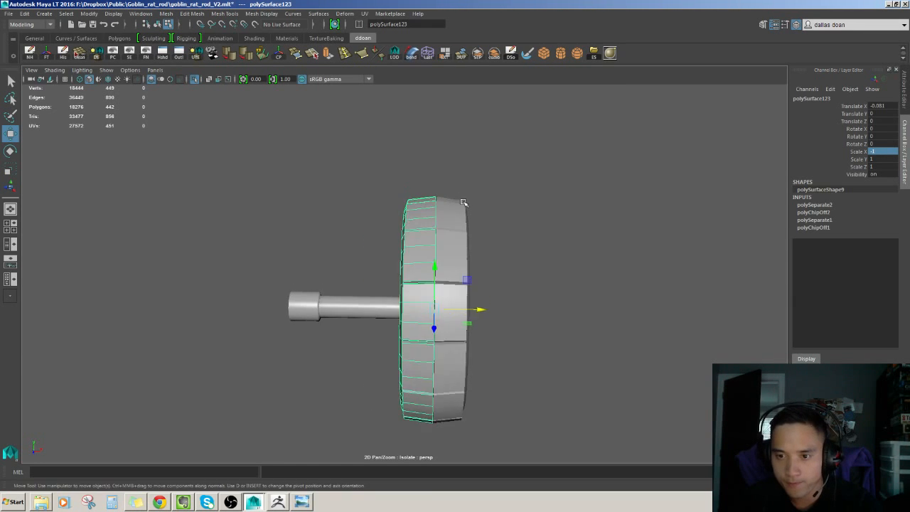
# Try to select the seam vertices on the mirrored wheel half in wireframe display
pyautogui.click(616, 220)
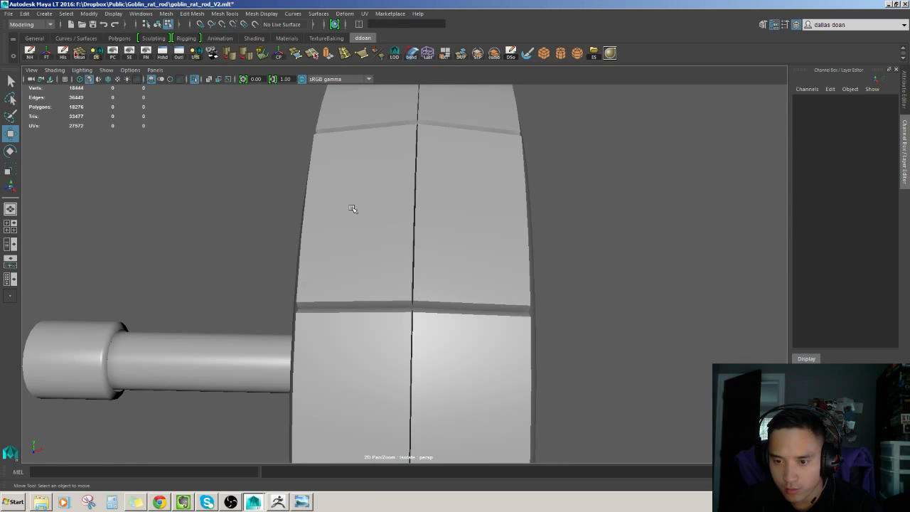
pyautogui.click(351, 209)
pyautogui.scroll(-8, 400, 209)
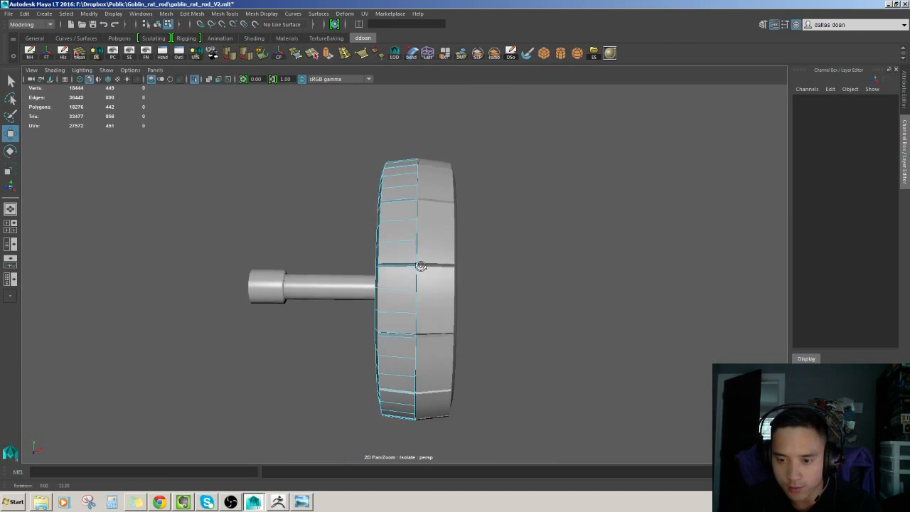
pyautogui.moveTo(421, 266)
pyautogui.keyDown('alt'); pyautogui.mouseDown()
pyautogui.moveTo(426, 287)
pyautogui.moveTo(420, 272)
pyautogui.mouseUp(); pyautogui.keyUp('alt')
pyautogui.press('4')
pyautogui.moveTo(397, 183); pyautogui.dragTo(371, 177, button='right')
pyautogui.keyDown('alt'); pyautogui.moveTo(371, 177); pyautogui.dragTo(383, 159); pyautogui.keyUp('alt')
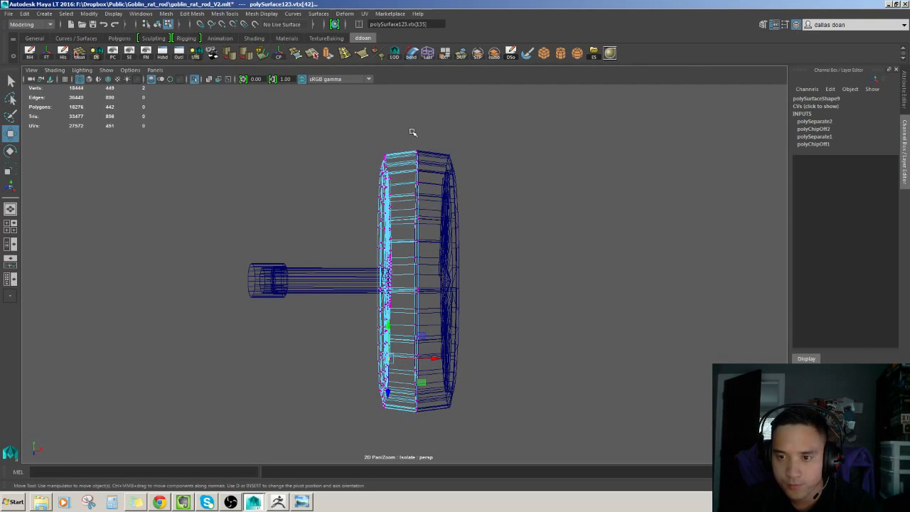
pyautogui.moveTo(453, 421); pyautogui.dragTo(454, 421)
pyautogui.keyDown('alt'); pyautogui.moveTo(465, 411); pyautogui.dragTo(474, 388); pyautogui.keyUp('alt')
# Select both wheel halves in object mode and combine them into one mesh
pyautogui.moveTo(449, 320); pyautogui.dragTo(415, 334, button='right')
pyautogui.click(403, 326)
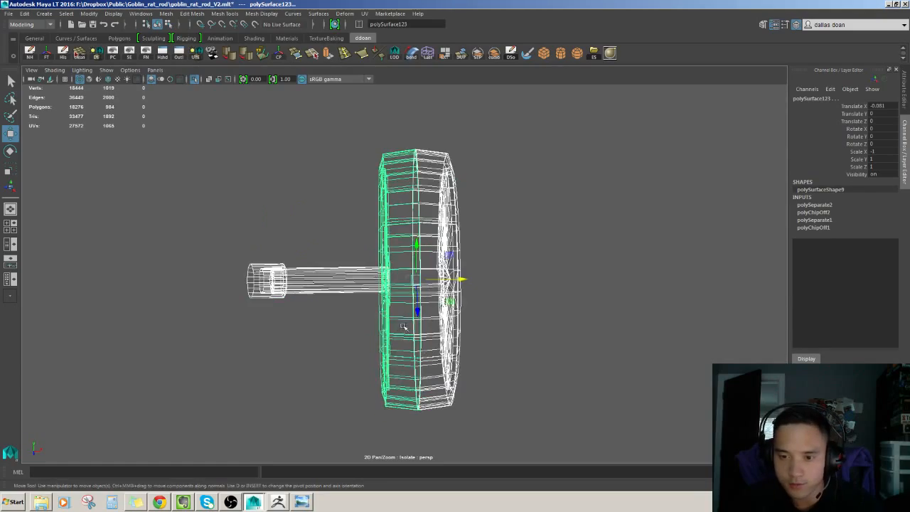
pyautogui.keyDown('alt'); pyautogui.moveTo(406, 203); pyautogui.dragTo(398, 155); pyautogui.keyUp('alt')
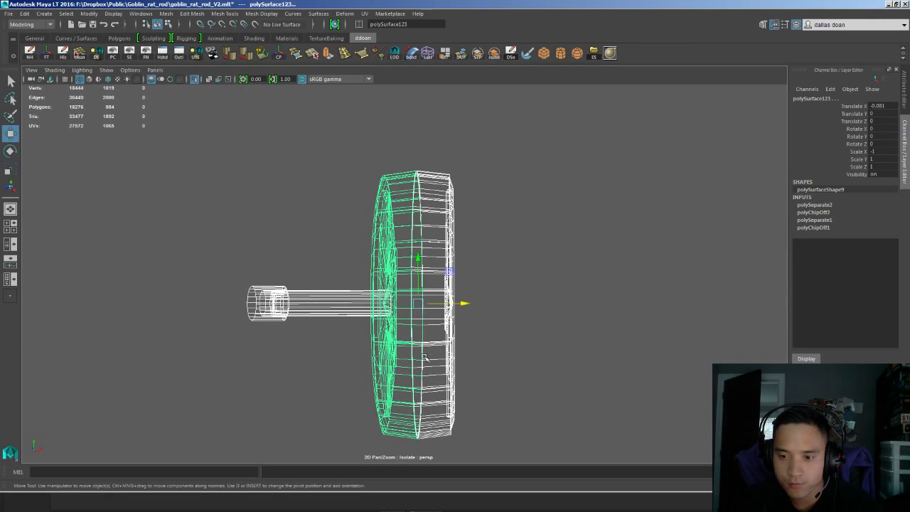
pyautogui.press('g')
# Select all vertices along the centre seam between the two halves of the combined wheel
pyautogui.keyDown('alt'); pyautogui.moveTo(421, 311); pyautogui.dragTo(428, 302); pyautogui.keyUp('alt')
pyautogui.press('F9')
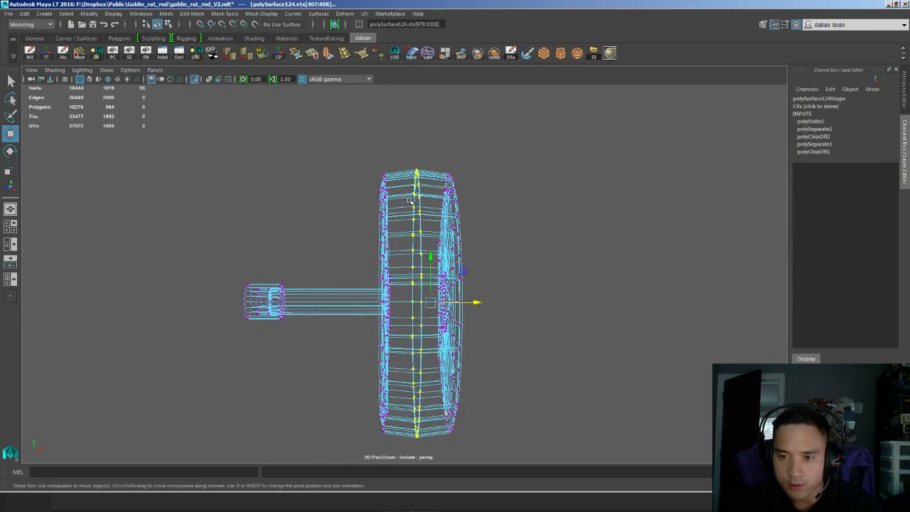
pyautogui.moveTo(405, 146); pyautogui.dragTo(441, 382)
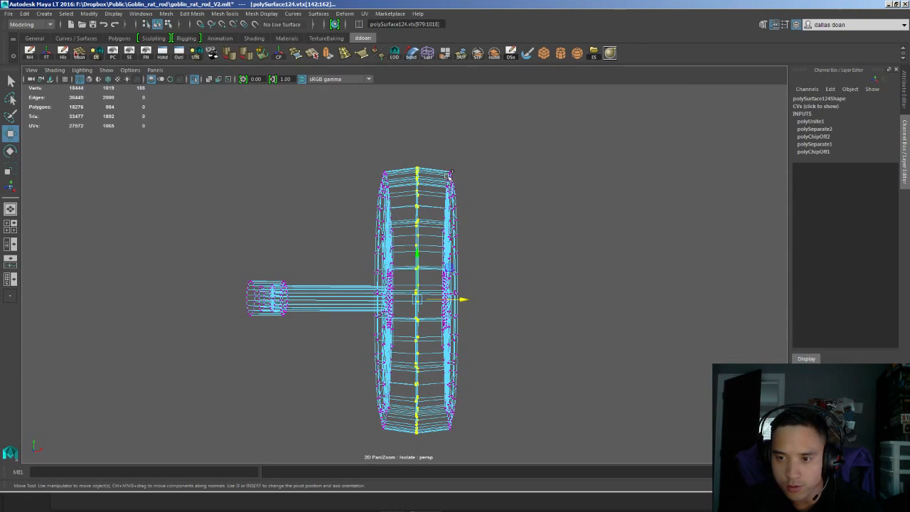
# Try merging the selected seam vertices, check the seam in shaded display, and undo the merge
pyautogui.hotkey('ctrl', 'shift', 'm')
pyautogui.moveTo(459, 199)
pyautogui.keyDown('alt'); pyautogui.mouseDown()
pyautogui.moveTo(453, 216)
pyautogui.moveTo(406, 246)
pyautogui.moveTo(419, 229)
pyautogui.moveTo(440, 262)
pyautogui.mouseUp(); pyautogui.keyUp('alt')
pyautogui.press('5')
pyautogui.scroll(2, 414, 206)
pyautogui.hotkey('ctrl', 'z')
# Apply Merge Vertices to the selected seam vertices twice with a threshold of 0.0010
pyautogui.scroll(2, 426, 252)
pyautogui.scroll(2, 426, 253)
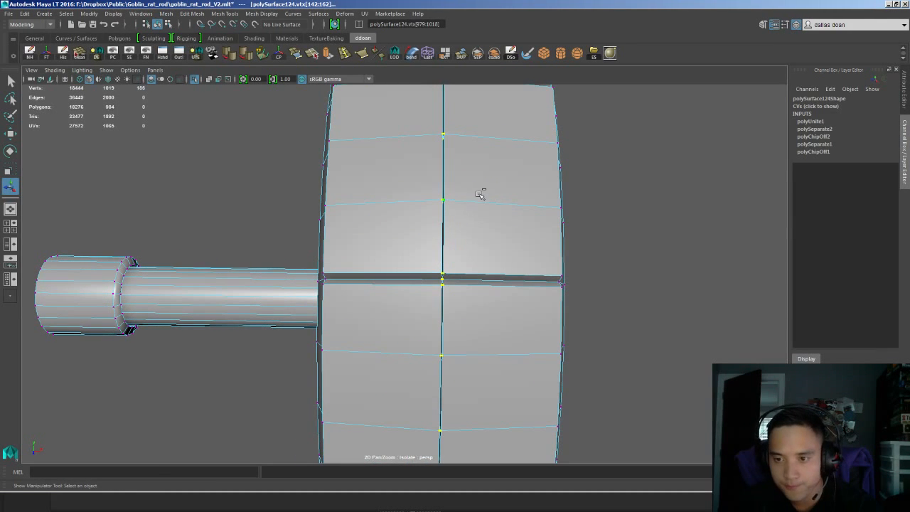
pyautogui.keyDown('shift'); pyautogui.moveTo(553, 149); pyautogui.dragTo(559, 153, button='right'); pyautogui.keyUp('shift')
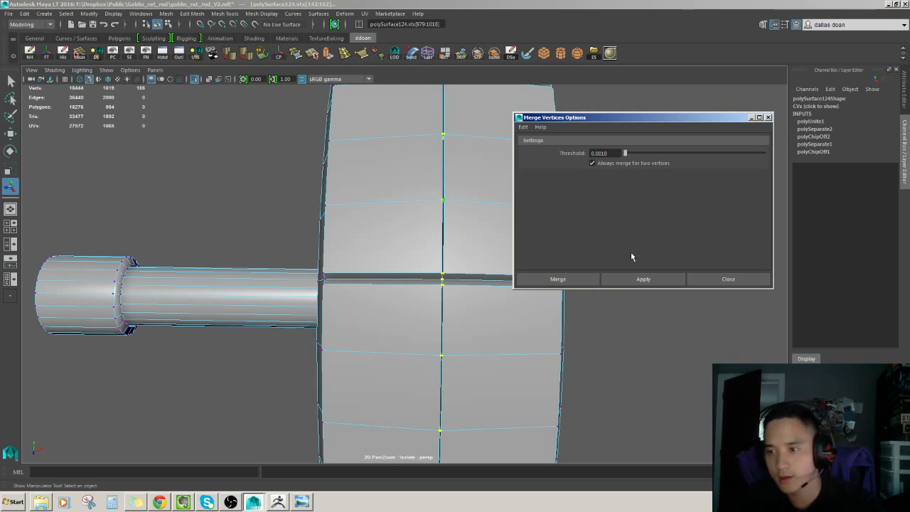
pyautogui.click(642, 278)
pyautogui.keyDown('alt'); pyautogui.moveTo(619, 298); pyautogui.dragTo(590, 296); pyautogui.keyUp('alt')
pyautogui.keyDown('alt'); pyautogui.moveTo(591, 296); pyautogui.dragTo(592, 297, button='middle'); pyautogui.keyUp('alt')
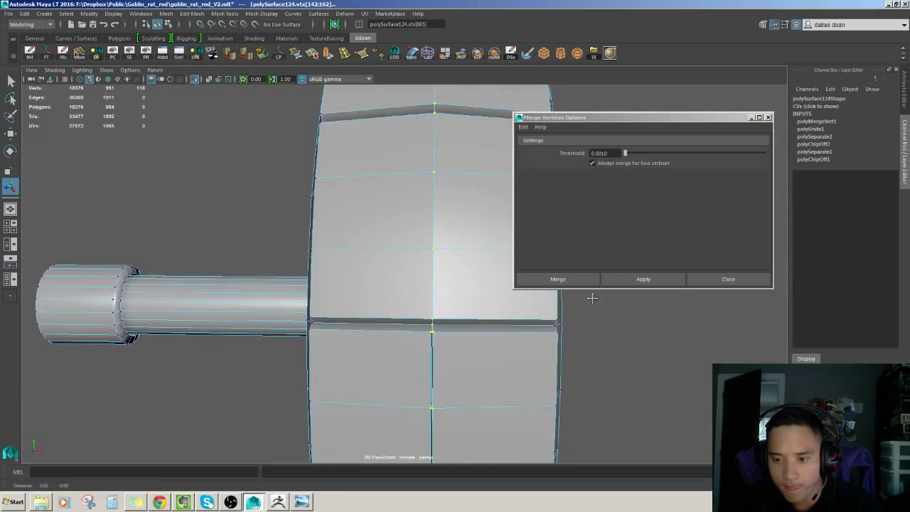
pyautogui.scroll(5, 591, 298)
pyautogui.click(643, 278)
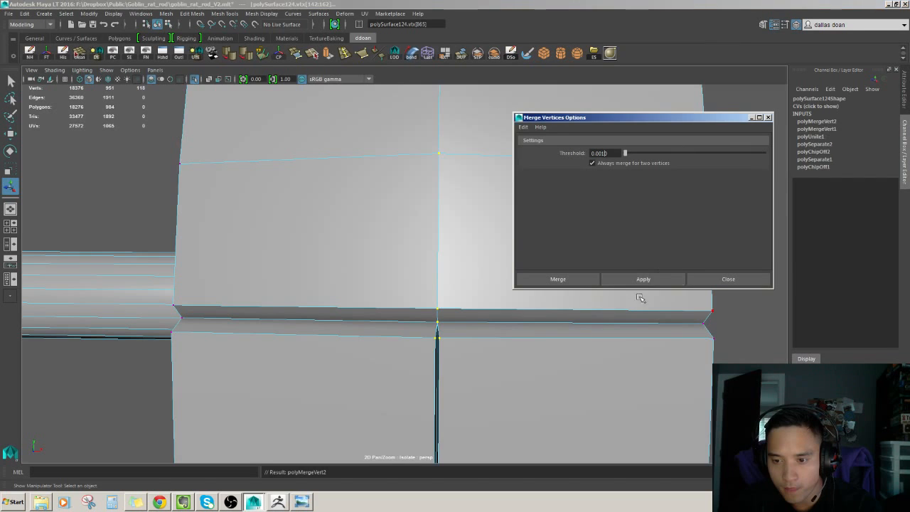
# Inspect the merged centre seam, and undo the merges and the combine until the two wheel halves are separate meshes again
pyautogui.click(727, 279)
pyautogui.scroll(-6, 559, 275)
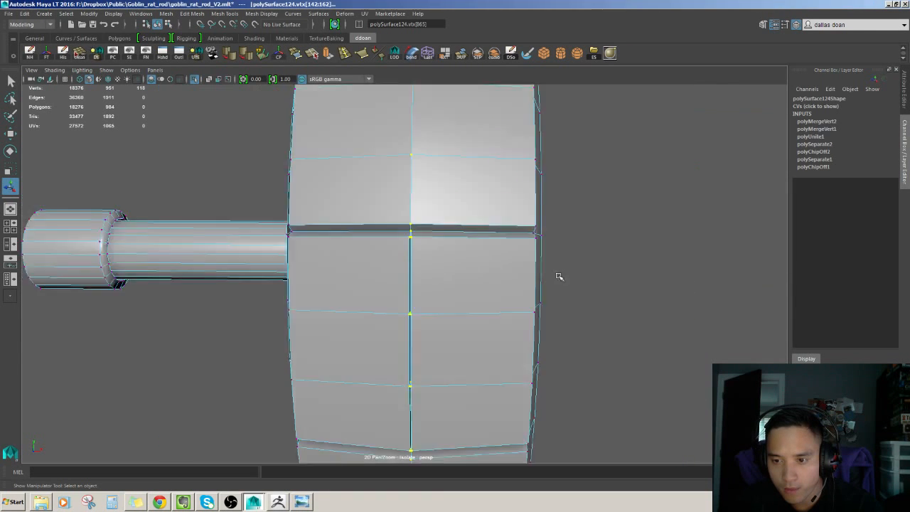
pyautogui.keyDown('alt'); pyautogui.moveTo(528, 248); pyautogui.dragTo(486, 333); pyautogui.keyUp('alt')
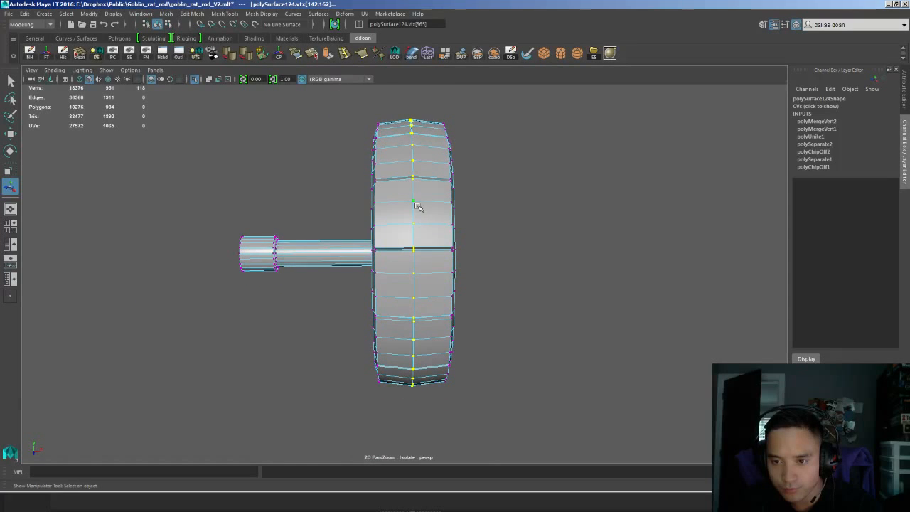
pyautogui.keyDown('alt'); pyautogui.moveTo(421, 268); pyautogui.dragTo(446, 238); pyautogui.keyUp('alt')
pyautogui.hotkey('ctrl', 'z')
pyautogui.hotkey('ctrl', 'z')
pyautogui.hotkey('ctrl', 'z')
pyautogui.hotkey('ctrl', 'z')
pyautogui.hotkey('ctrl', 'z')
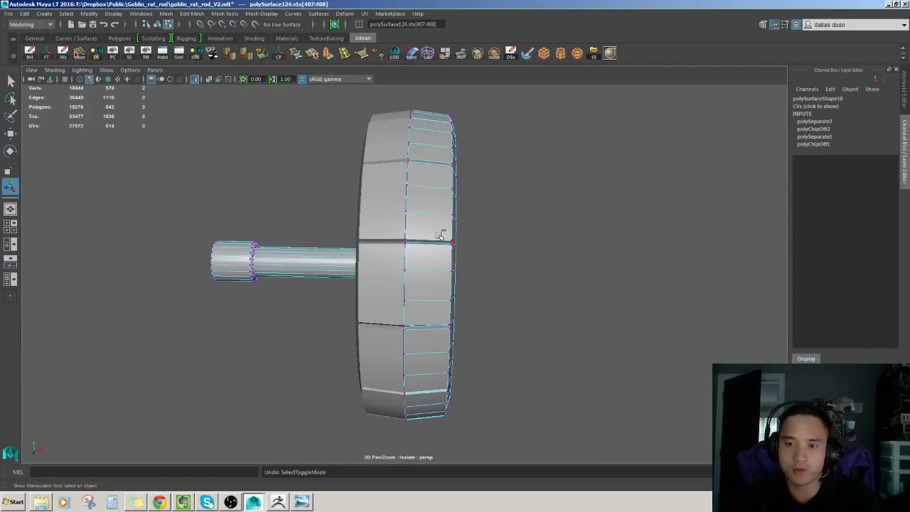
pyautogui.hotkey('ctrl', 'z')
pyautogui.hotkey('ctrl', 'z')
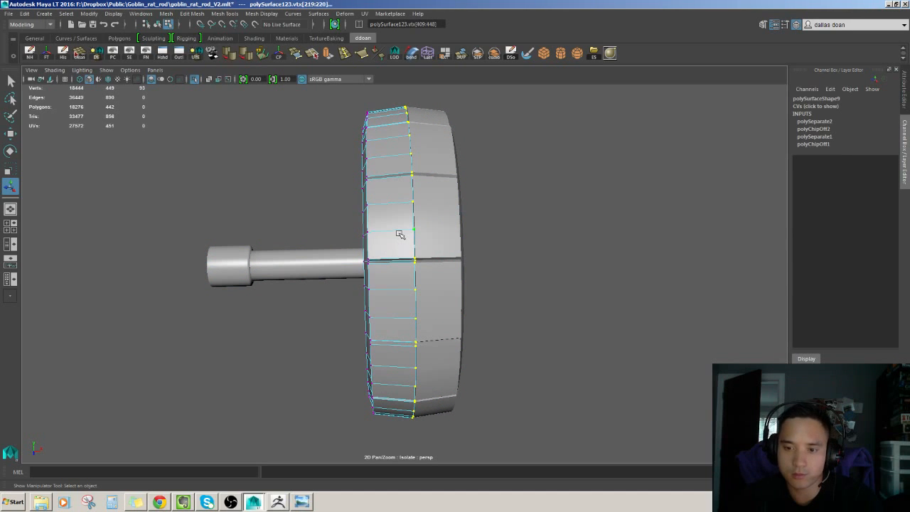
# Delete the axle-side wheel half and select the open-edge seam vertices of the remaining half in wireframe display
pyautogui.press('Delete')
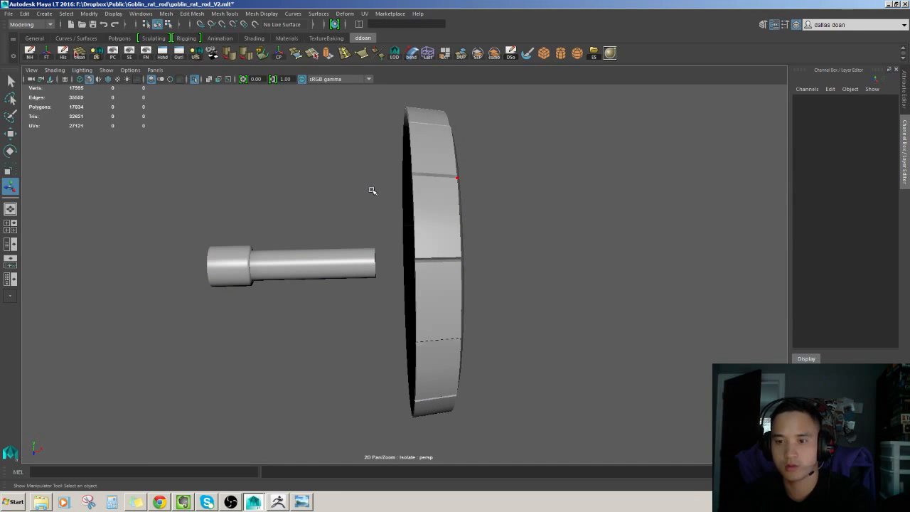
pyautogui.click(459, 229)
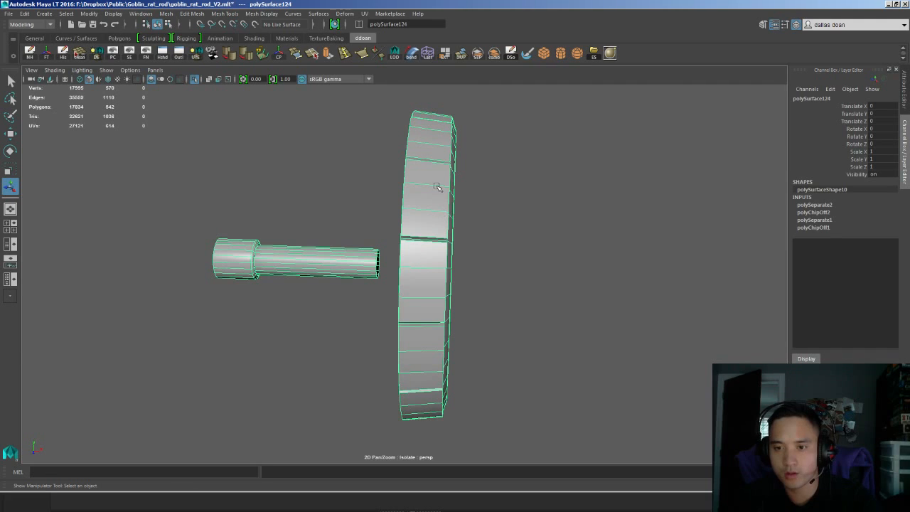
pyautogui.keyDown('alt'); pyautogui.moveTo(437, 187); pyautogui.dragTo(424, 173); pyautogui.keyUp('alt')
pyautogui.moveTo(424, 172); pyautogui.dragTo(400, 183, button='right')
pyautogui.scroll(-1, 400, 184)
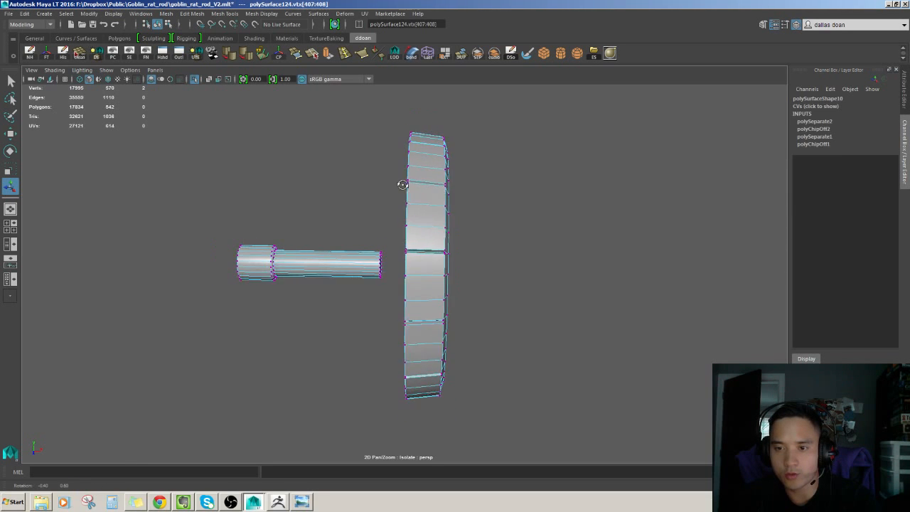
pyautogui.keyDown('alt'); pyautogui.moveTo(400, 183); pyautogui.dragTo(405, 177); pyautogui.keyUp('alt')
pyautogui.press('4')
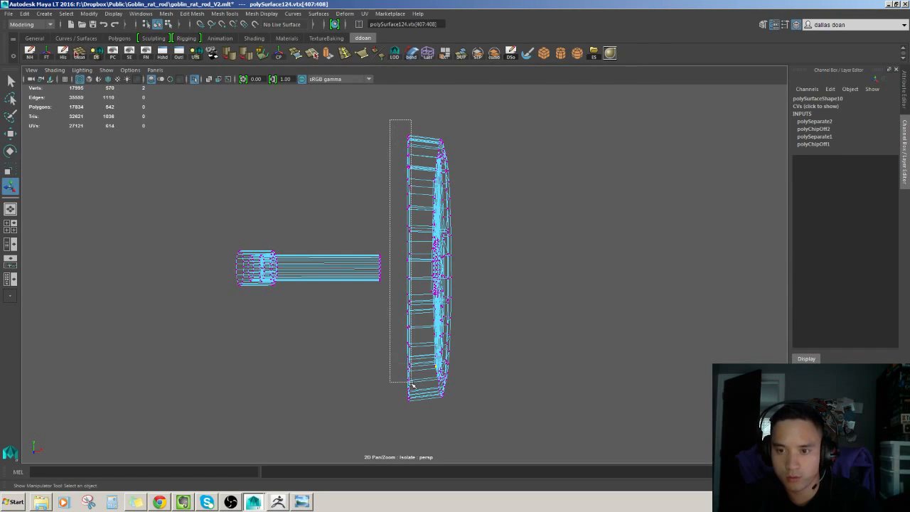
pyautogui.keyDown('alt'); pyautogui.moveTo(408, 416); pyautogui.dragTo(426, 299); pyautogui.keyUp('alt')
# Snap the selected seam vertices along X onto one straight line in the top view
pyautogui.press('space')
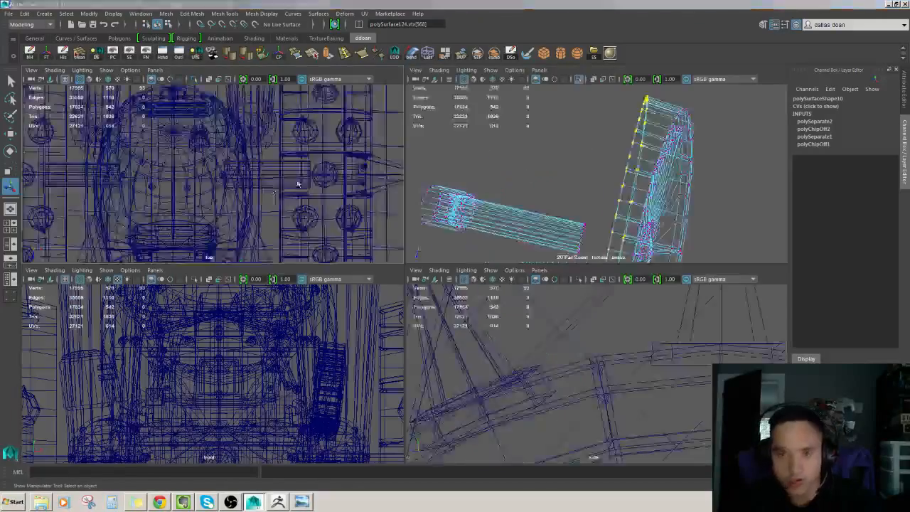
pyautogui.press('space')
pyautogui.scroll(10, 446, 280)
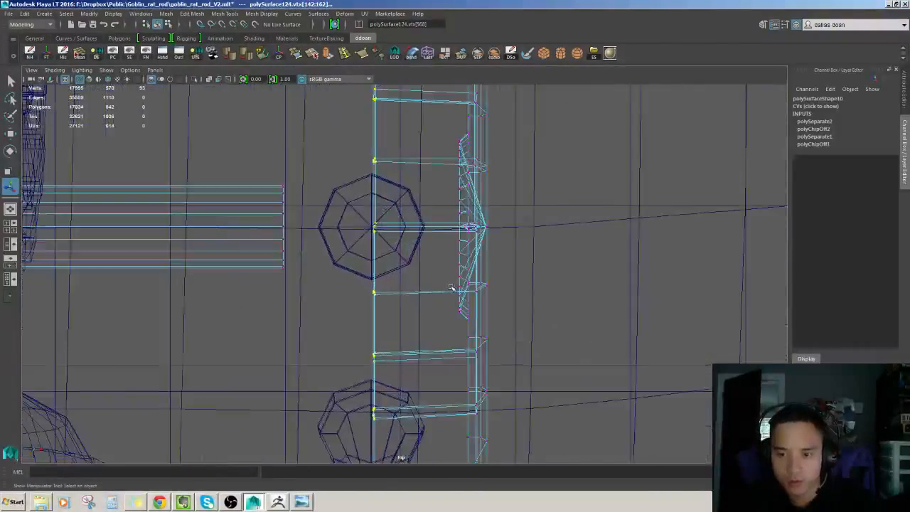
pyautogui.keyDown('alt'); pyautogui.moveTo(406, 246); pyautogui.dragTo(422, 283, button='middle'); pyautogui.keyUp('alt')
pyautogui.scroll(-10, 410, 273)
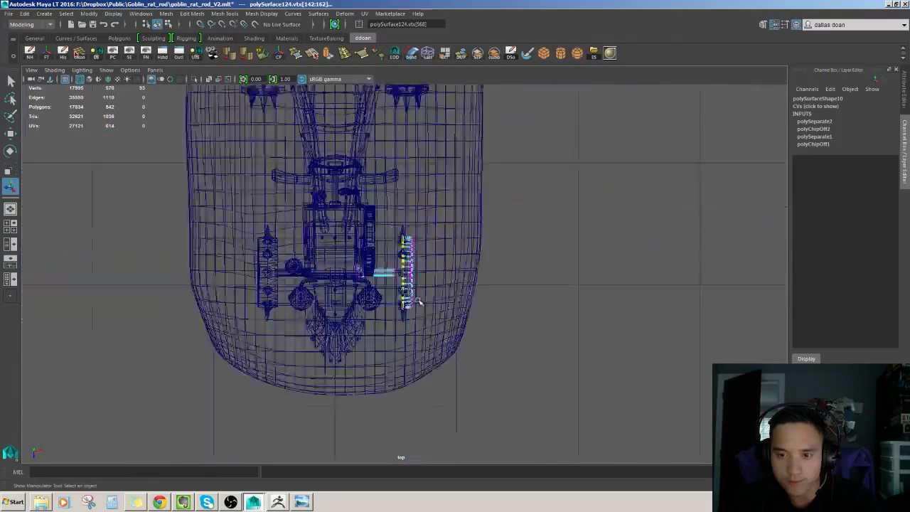
pyautogui.scroll(6, 416, 284)
pyautogui.scroll(6, 418, 276)
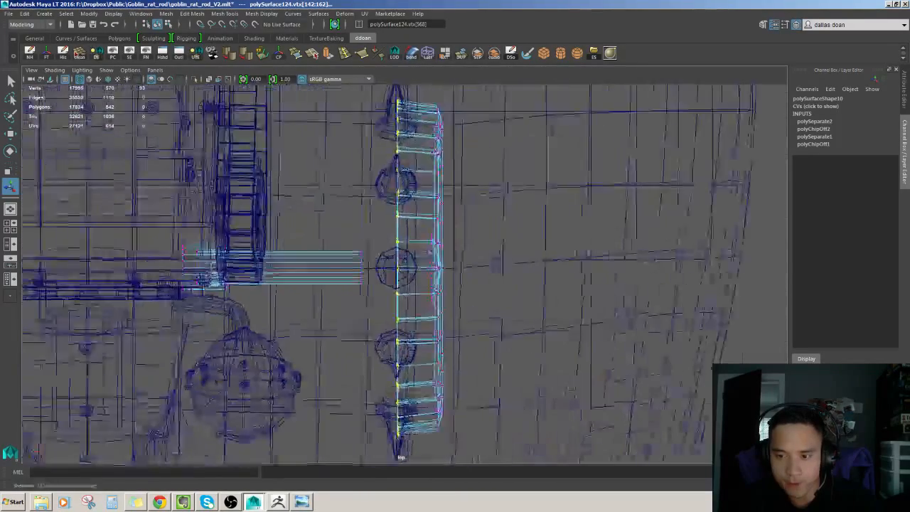
pyautogui.press('w')
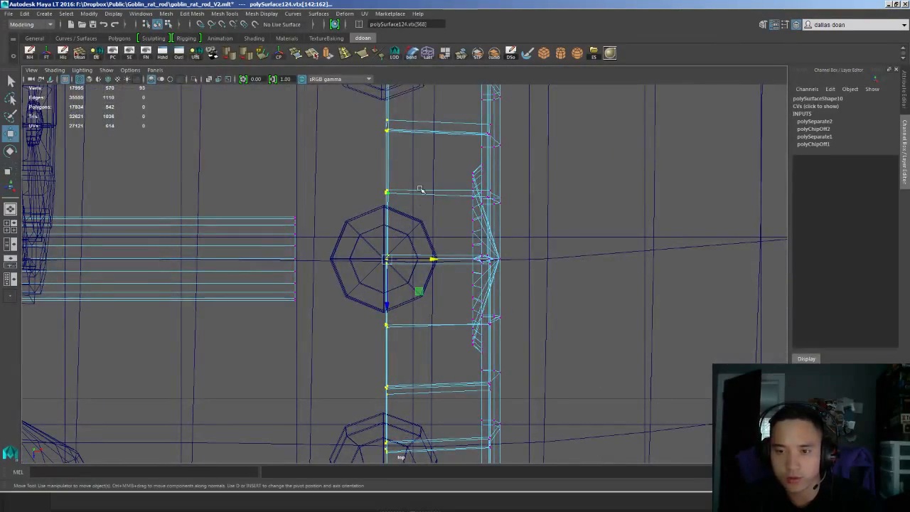
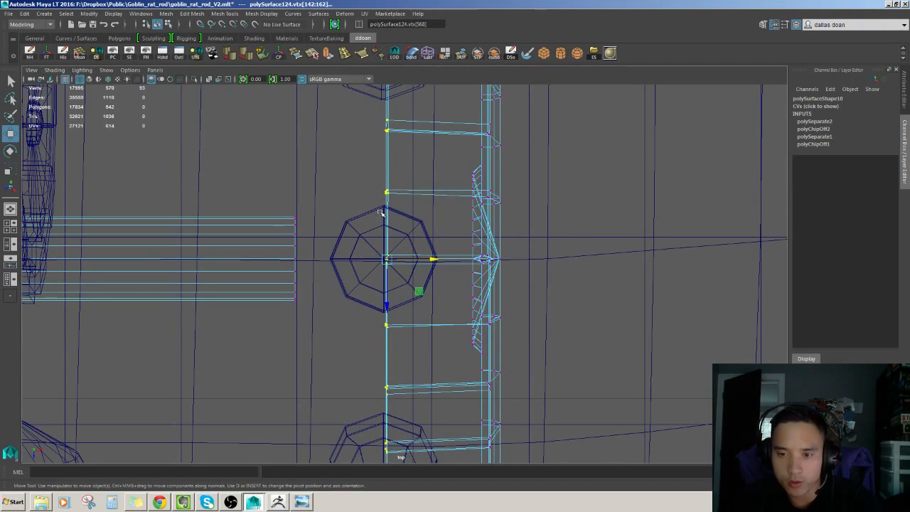
pyautogui.click(432, 259)
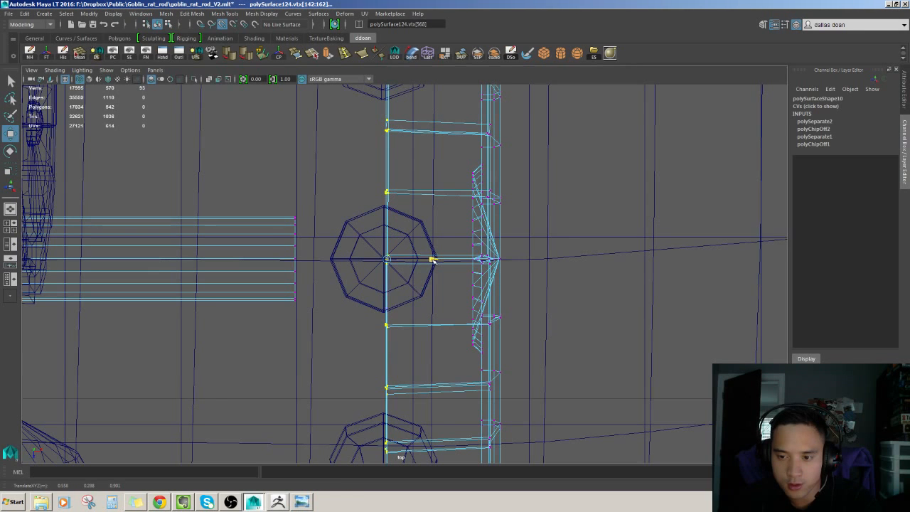
pyautogui.moveTo(390, 229); pyautogui.dragTo(387, 228)
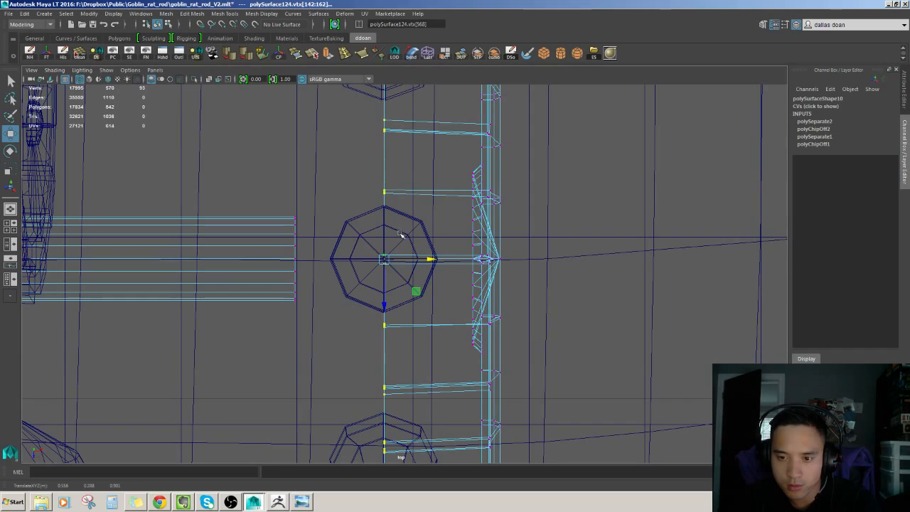
# Return to the perspective view and delete the wheel half's construction history in object mode
pyautogui.press('space')
pyautogui.press('space')
pyautogui.scroll(-5, 526, 203)
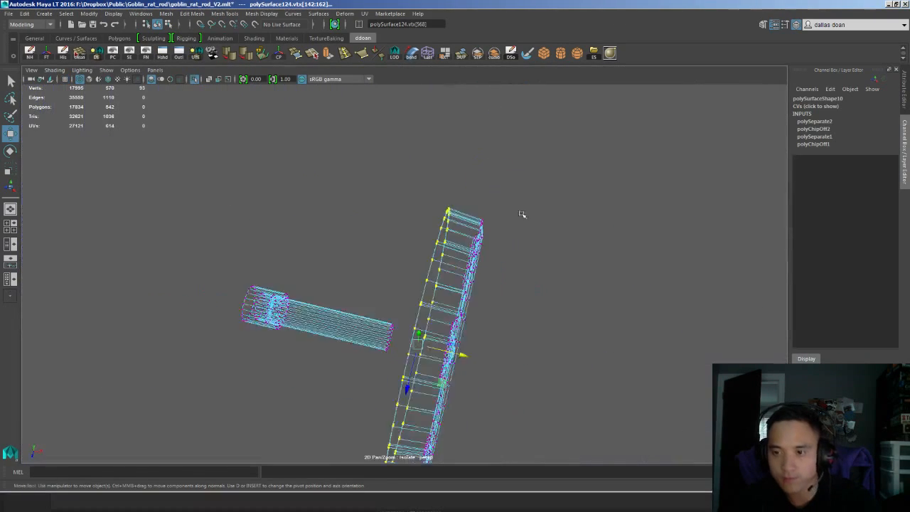
pyautogui.keyDown('alt'); pyautogui.moveTo(522, 216); pyautogui.dragTo(430, 260); pyautogui.keyUp('alt')
pyautogui.press('F8')
pyautogui.keyDown('alt'); pyautogui.moveTo(413, 308); pyautogui.dragTo(430, 278); pyautogui.keyUp('alt')
pyautogui.hotkey('alt', 'shift', 'd')
pyautogui.scroll(-1, 445, 287)
# Select all faces of the wheel half, excluding the axle, and duplicate them as a separate mesh
pyautogui.moveTo(428, 233); pyautogui.dragTo(429, 256, button='right')
pyautogui.doubleClick(442, 254)
pyautogui.keyDown('alt'); pyautogui.moveTo(444, 254); pyautogui.dragTo(432, 254); pyautogui.keyUp('alt')
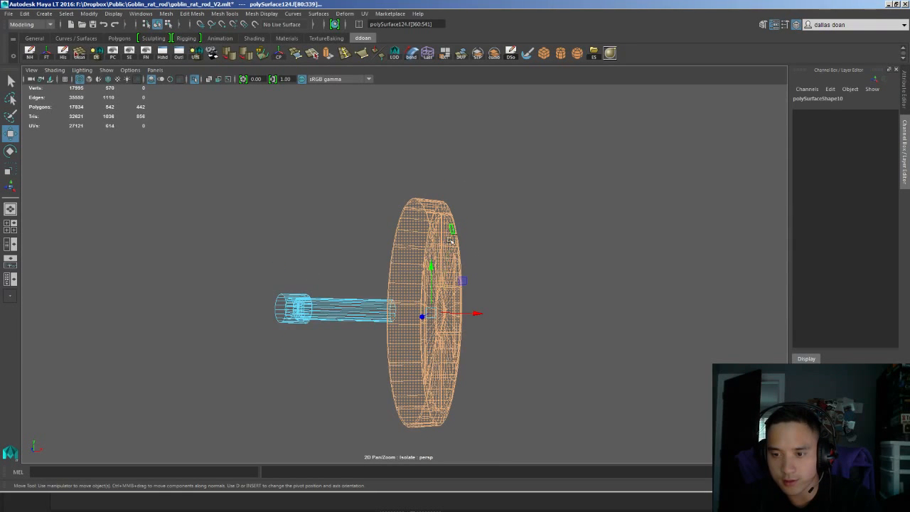
pyautogui.hotkey('ctrl', 'e')
pyautogui.scroll(-1, 456, 359)
pyautogui.keyDown('alt'); pyautogui.moveTo(456, 359); pyautogui.dragTo(445, 334); pyautogui.keyUp('alt')
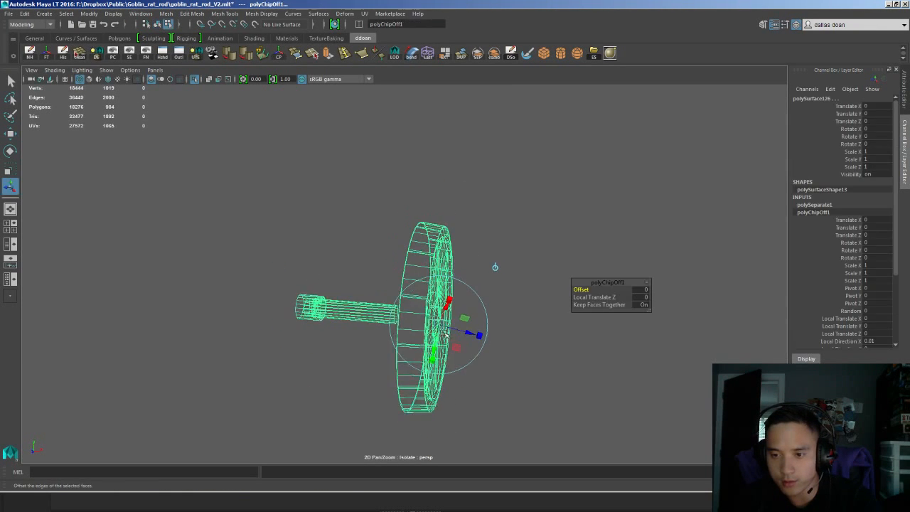
# Select the duplicated wheel half in object mode, show it shaded, and center its pivot
pyautogui.press('F8')
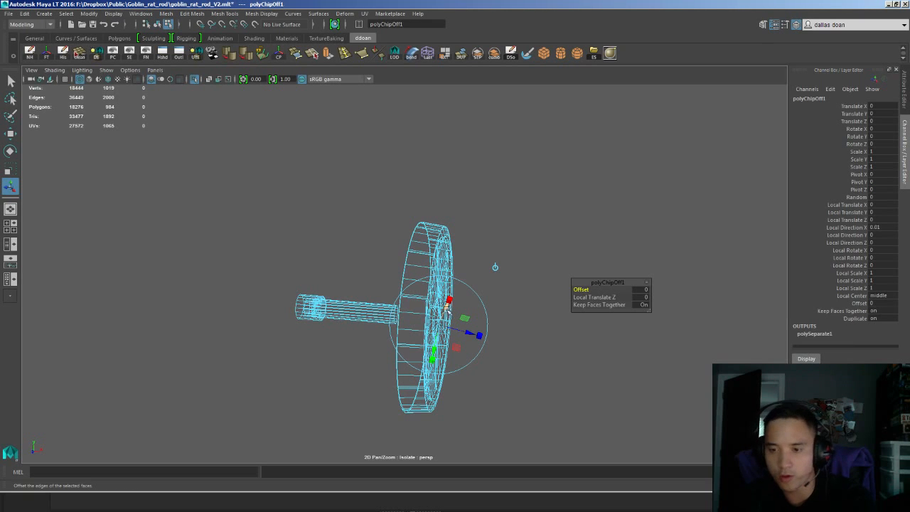
pyautogui.press('F8')
pyautogui.press('w')
pyautogui.click(438, 321)
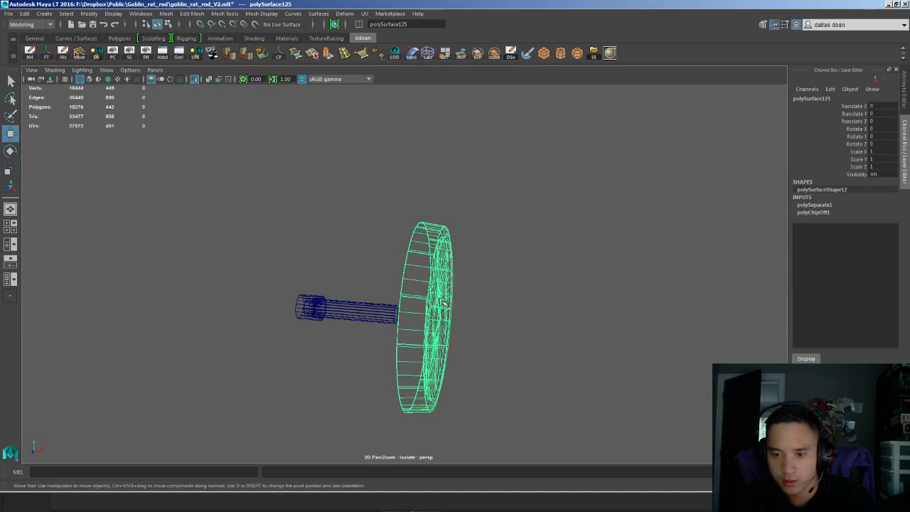
pyautogui.click(496, 274)
pyautogui.click(440, 281)
pyautogui.press('5')
pyautogui.keyDown('alt'); pyautogui.moveTo(441, 281); pyautogui.dragTo(490, 305, button='right'); pyautogui.keyUp('alt')
pyautogui.moveTo(490, 306)
pyautogui.keyDown('alt'); pyautogui.mouseDown()
pyautogui.moveTo(469, 308)
pyautogui.moveTo(461, 292)
pyautogui.mouseUp(); pyautogui.keyUp('alt')
pyautogui.click(275, 56)
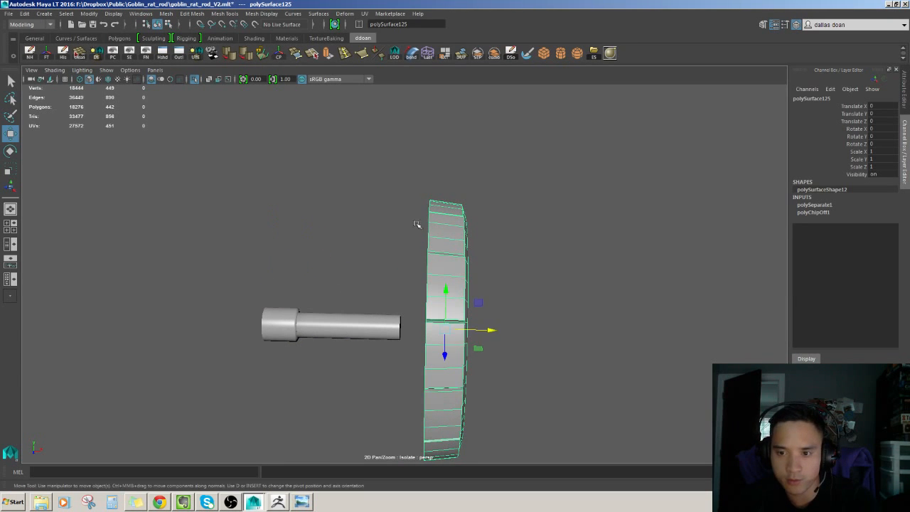
# Try rotating the duplicated half 180 degrees about Y and moving it along X toward the axle
pyautogui.scroll(-4, 448, 273)
pyautogui.press('e')
pyautogui.moveTo(437, 323); pyautogui.dragTo(559, 316)
pyautogui.press('w')
pyautogui.scroll(3, 485, 292)
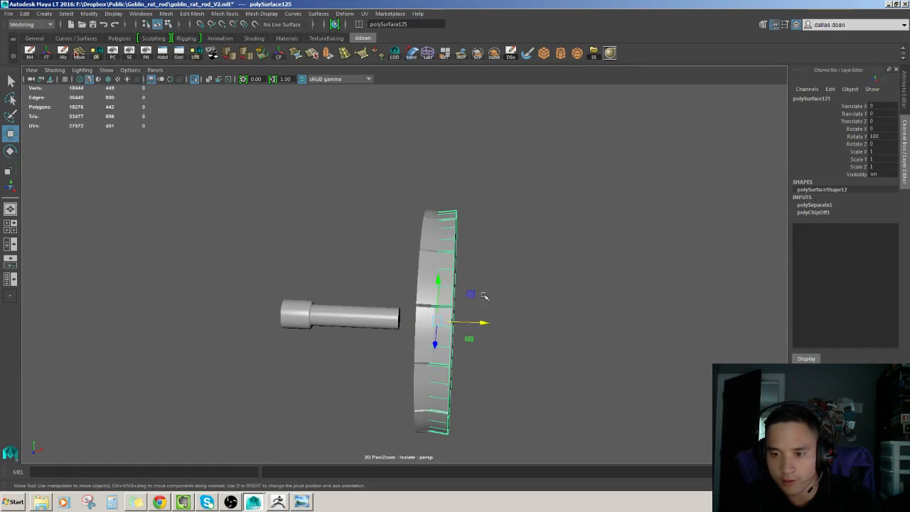
pyautogui.keyDown('alt'); pyautogui.moveTo(483, 297); pyautogui.dragTo(437, 324); pyautogui.keyUp('alt')
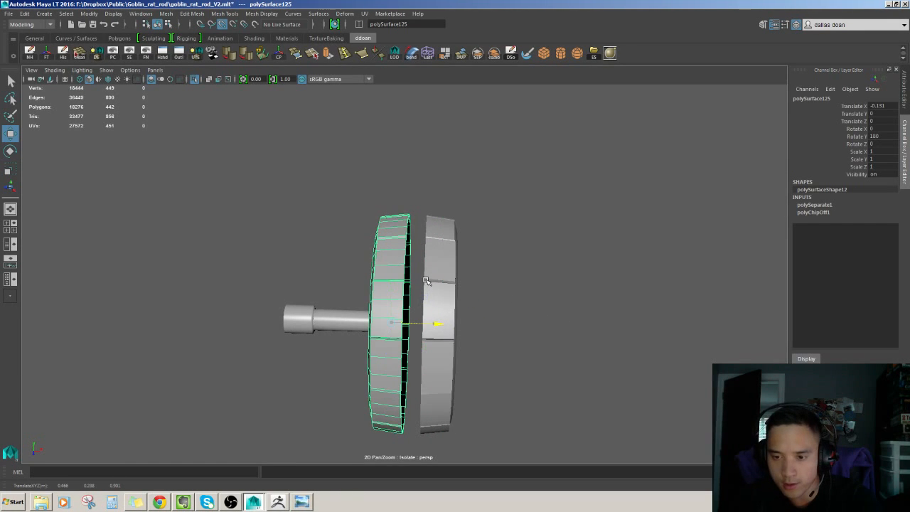
# Snap the duplicated half's pivot along X to its open seam edge
pyautogui.press('d')
pyautogui.click(429, 324)
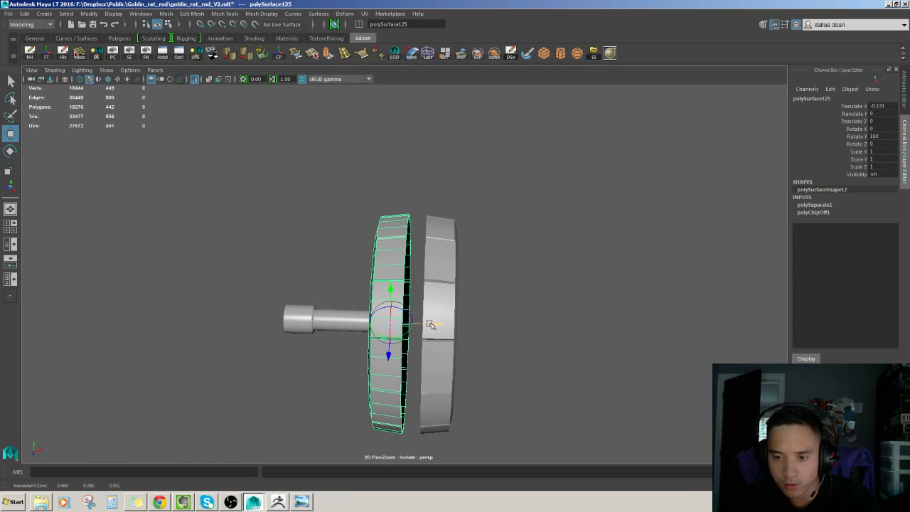
pyautogui.middleClick(408, 239)
pyautogui.click(430, 265)
pyautogui.click(395, 246)
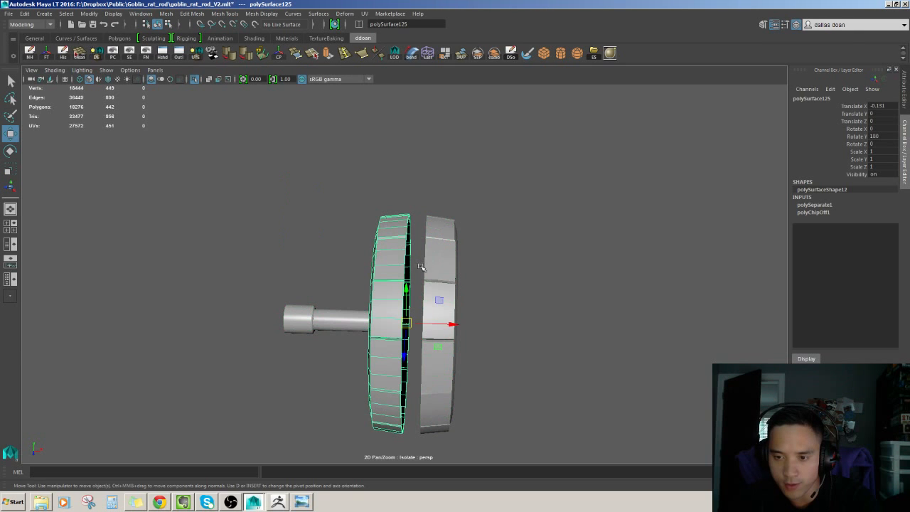
# Try snapping the rotated half against the original half's seam along X, and examine how the treads line up
pyautogui.moveTo(449, 324); pyautogui.dragTo(450, 325)
pyautogui.moveTo(426, 236); pyautogui.dragTo(434, 238)
pyautogui.click(511, 211)
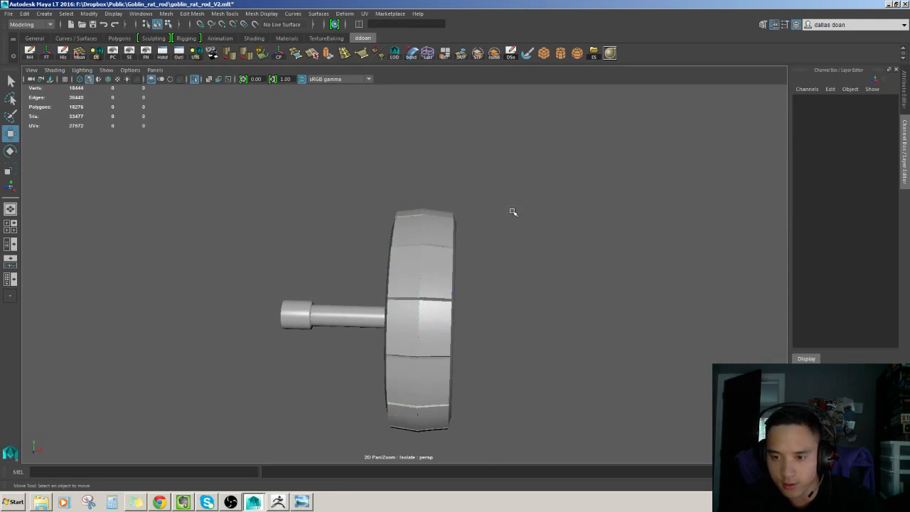
pyautogui.scroll(5, 502, 301)
pyautogui.click(501, 301)
pyautogui.keyDown('alt'); pyautogui.moveTo(501, 301); pyautogui.dragTo(522, 314, button='right'); pyautogui.keyUp('alt')
pyautogui.keyDown('alt'); pyautogui.moveTo(521, 315); pyautogui.dragTo(481, 279, button='middle'); pyautogui.keyUp('alt')
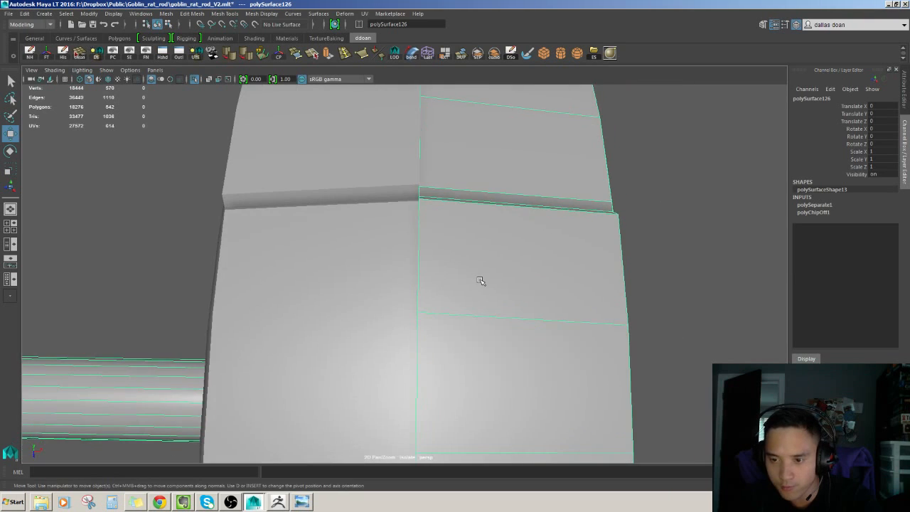
pyautogui.keyDown('alt'); pyautogui.moveTo(481, 280); pyautogui.dragTo(513, 263); pyautogui.keyUp('alt')
pyautogui.click(513, 263)
pyautogui.keyDown('alt'); pyautogui.moveTo(513, 263); pyautogui.dragTo(498, 270, button='right'); pyautogui.keyUp('alt')
pyautogui.keyDown('alt'); pyautogui.moveTo(498, 270); pyautogui.dragTo(499, 266); pyautogui.keyUp('alt')
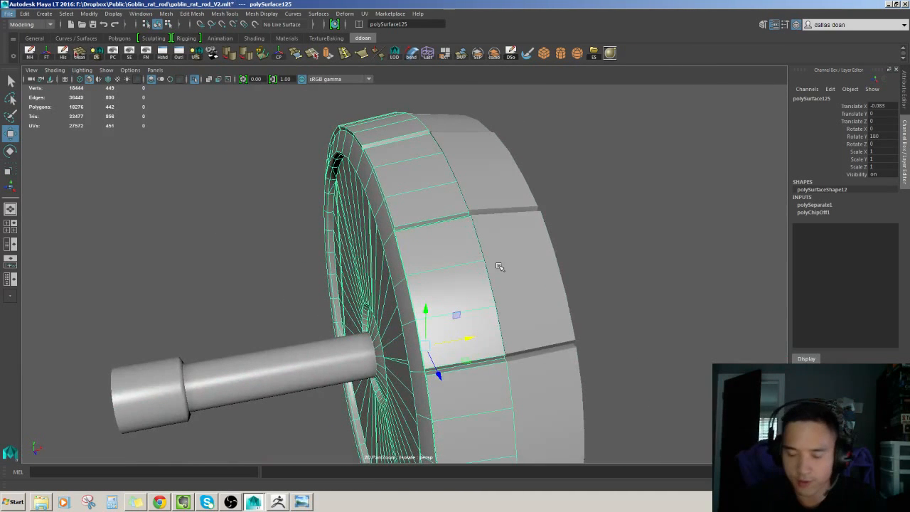
# Reset the duplicated half's Rotate Y and Translate X to 0, and mirror it with a Scale X of -1
pyautogui.scroll(-2, 516, 259)
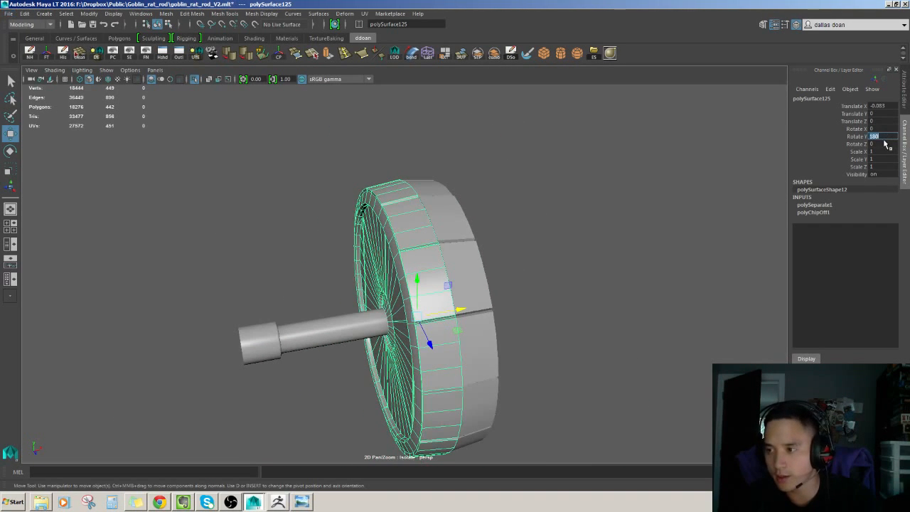
pyautogui.write('0')
pyautogui.press('Return')
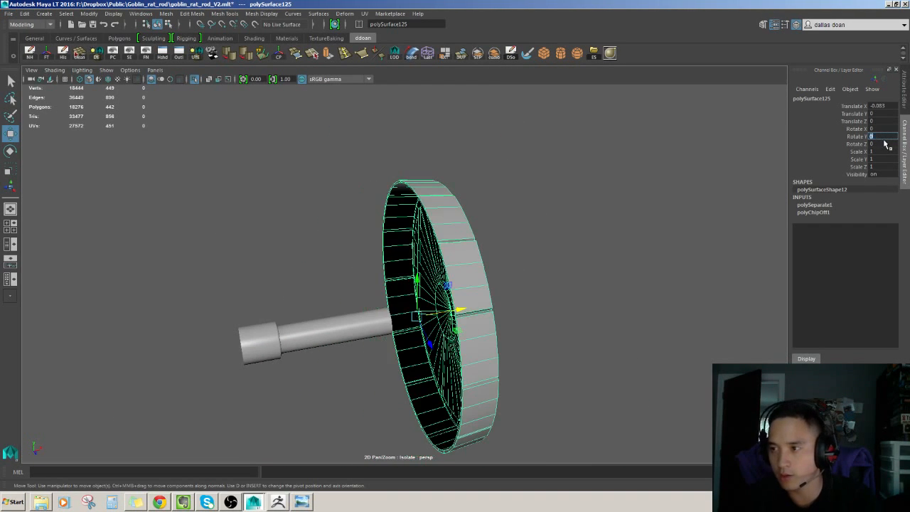
pyautogui.write('0')
pyautogui.press('Return')
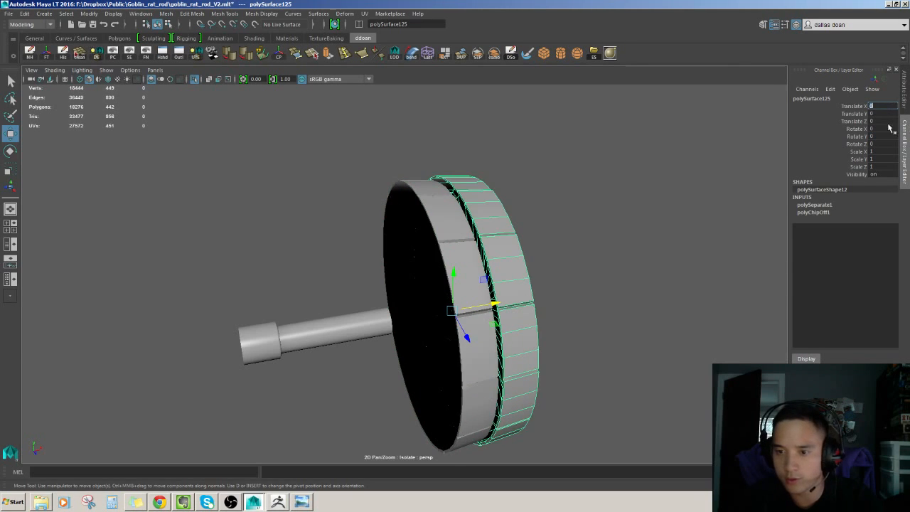
pyautogui.keyDown('alt'); pyautogui.moveTo(703, 221); pyautogui.dragTo(621, 231); pyautogui.keyUp('alt')
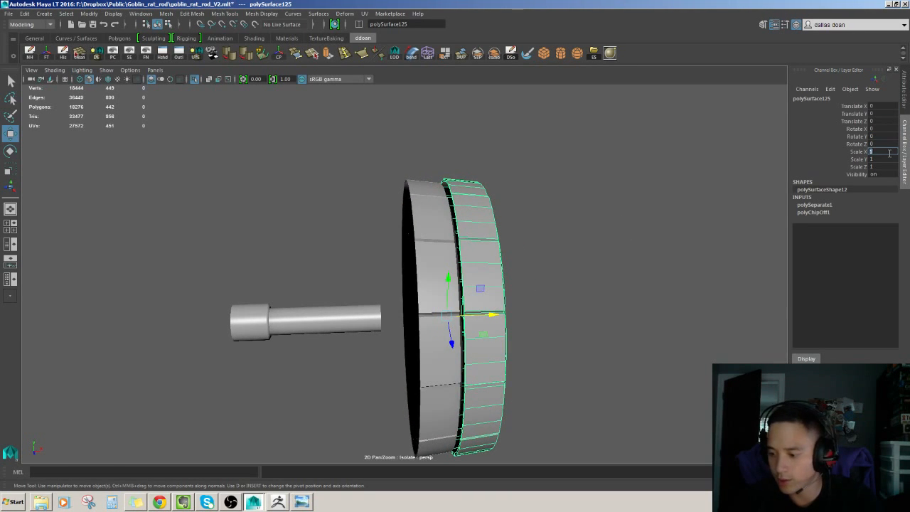
pyautogui.write('-1')
pyautogui.press('Return')
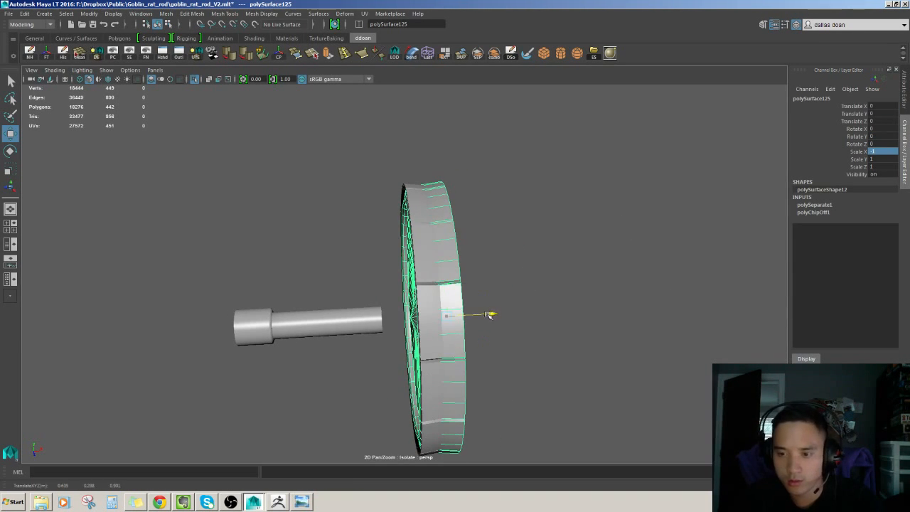
# Snap the mirrored half along X to the original half's seam, at Translate X about -0.083, and select both halves
pyautogui.moveTo(488, 314); pyautogui.dragTo(453, 315)
pyautogui.moveTo(427, 289); pyautogui.dragTo(418, 284, button='middle')
pyautogui.click(543, 256)
pyautogui.keyDown('alt'); pyautogui.moveTo(543, 257); pyautogui.dragTo(426, 270); pyautogui.keyUp('alt')
pyautogui.click(409, 253)
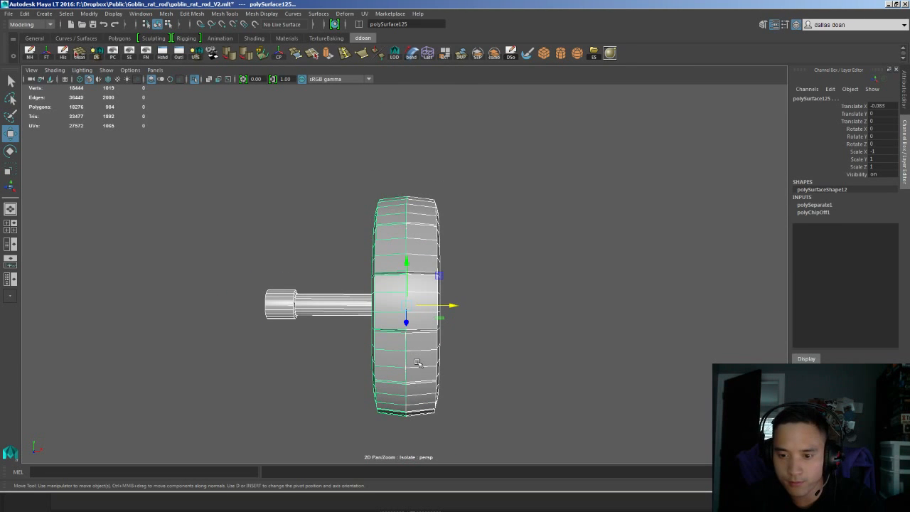
# Combine the two wheel halves and merge the vertices along their shared centre seam with a 0.001 distance threshold
pyautogui.keyDown('shift'); pyautogui.moveTo(417, 362); pyautogui.dragTo(441, 334, button='right'); pyautogui.keyUp('shift')
pyautogui.keyDown('alt'); pyautogui.moveTo(440, 334); pyautogui.dragTo(440, 248); pyautogui.keyUp('alt')
pyautogui.press('F9')
pyautogui.press('4')
pyautogui.moveTo(436, 212)
pyautogui.keyDown('alt'); pyautogui.mouseDown()
pyautogui.moveTo(411, 200)
pyautogui.moveTo(426, 431)
pyautogui.mouseUp(); pyautogui.keyUp('alt')
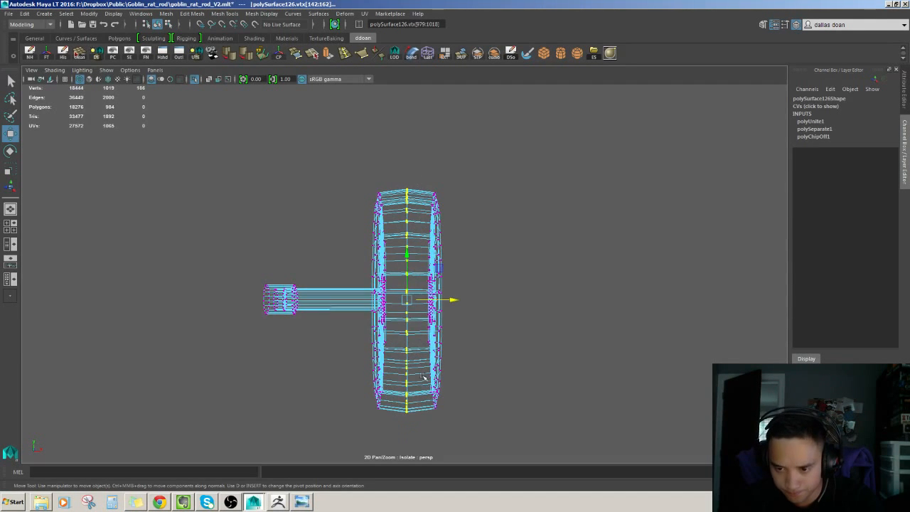
pyautogui.keyDown('shift'); pyautogui.moveTo(451, 165); pyautogui.dragTo(450, 125, button='right'); pyautogui.keyUp('shift')
pyautogui.scroll(2, 453, 246)
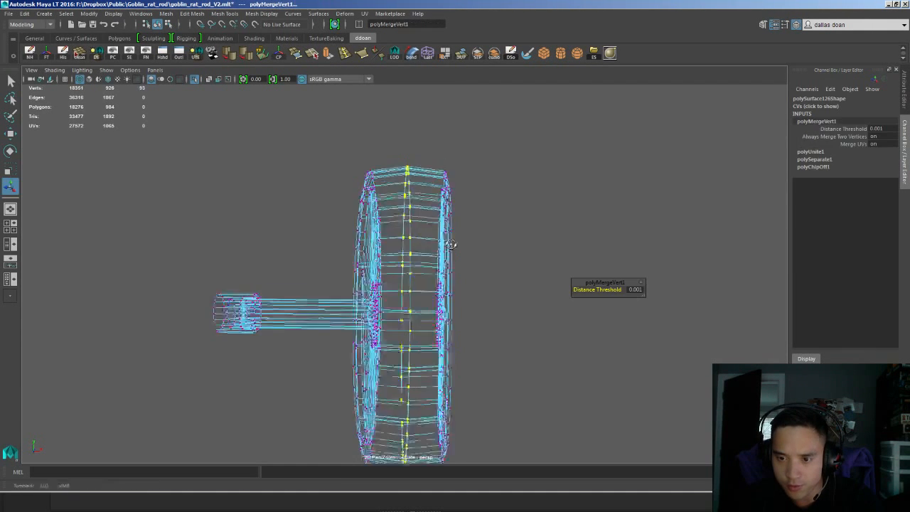
pyautogui.keyDown('alt'); pyautogui.moveTo(452, 246); pyautogui.dragTo(406, 206); pyautogui.keyUp('alt')
pyautogui.press('w')
pyautogui.scroll(2, 429, 229)
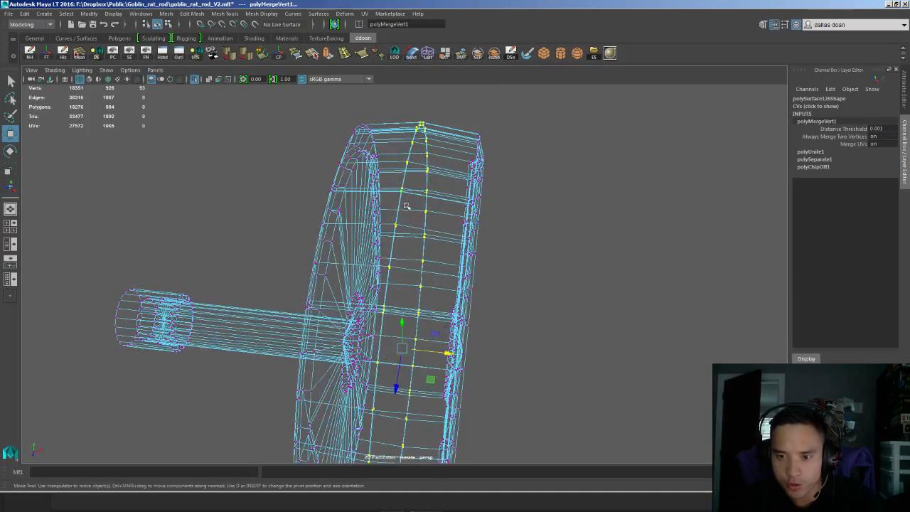
pyautogui.press('F8')
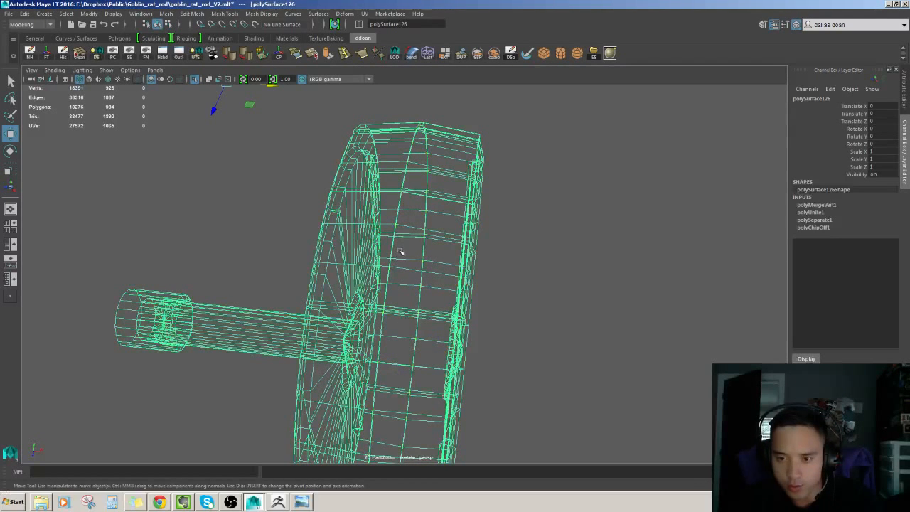
pyautogui.press('5')
pyautogui.click(581, 239)
# Try shifting individual centre seam edges along X to test whether the two halves are welded
pyautogui.scroll(3, 557, 268)
pyautogui.scroll(-5, 556, 268)
pyautogui.moveTo(557, 268)
pyautogui.keyDown('alt'); pyautogui.mouseDown()
pyautogui.moveTo(528, 270)
pyautogui.moveTo(423, 238)
pyautogui.mouseUp(); pyautogui.keyUp('alt')
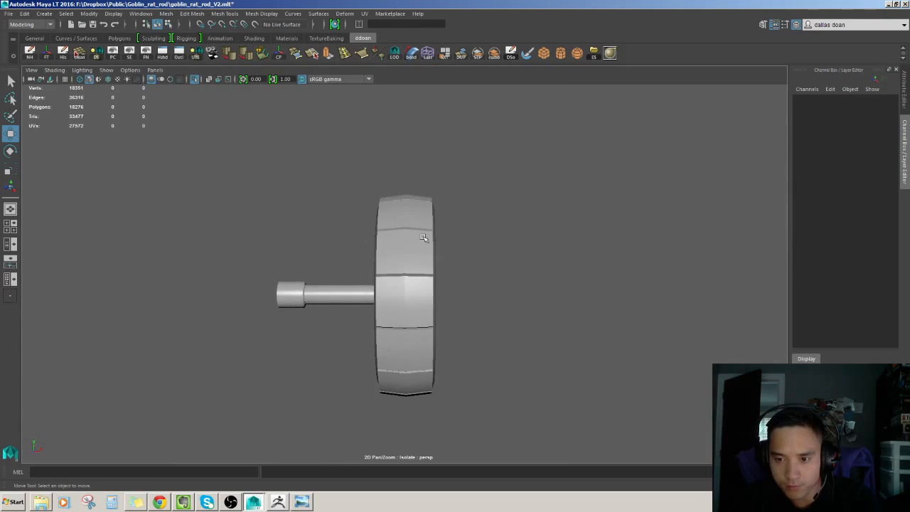
pyautogui.click(423, 237)
pyautogui.scroll(2, 423, 237)
pyautogui.moveTo(424, 235); pyautogui.dragTo(403, 238, button='right')
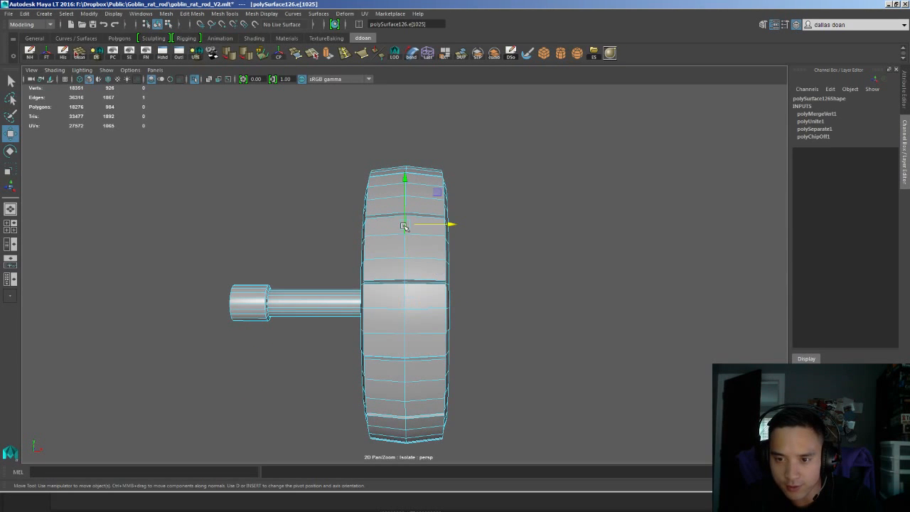
pyautogui.scroll(8, 417, 291)
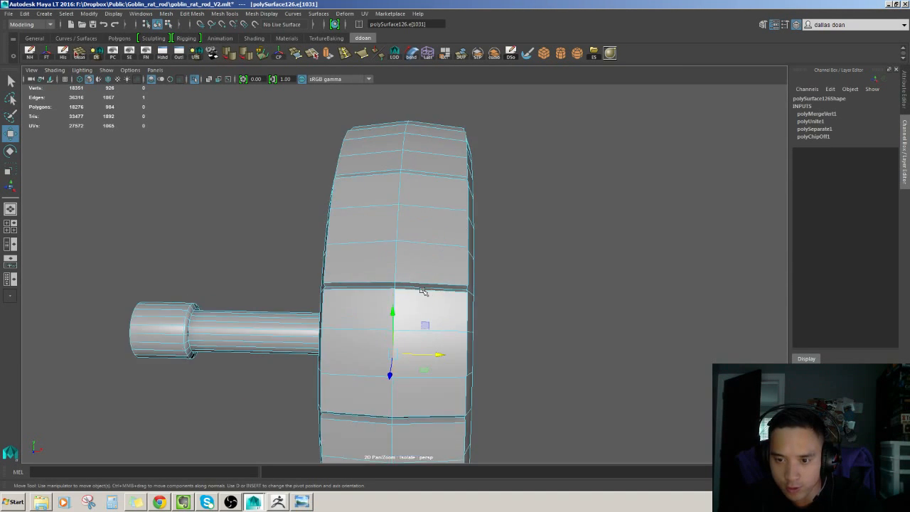
pyautogui.scroll(-8, 420, 389)
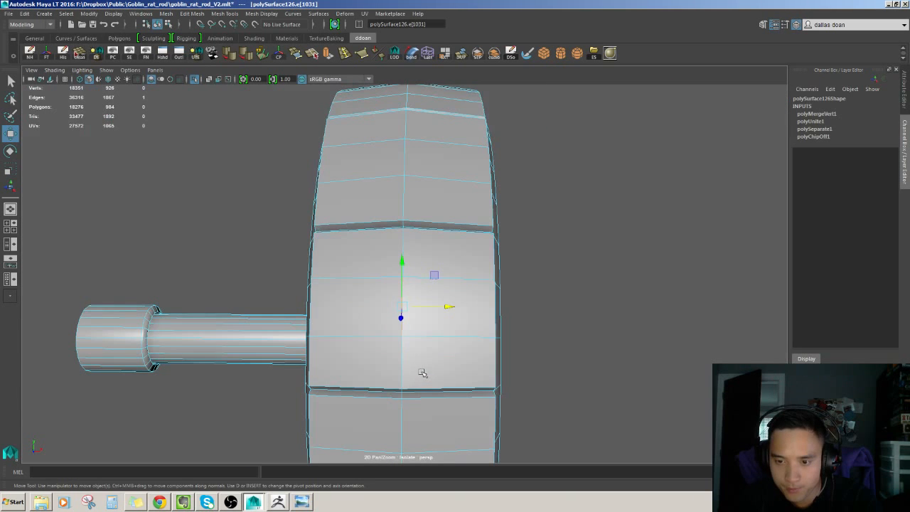
pyautogui.moveTo(442, 308); pyautogui.dragTo(462, 308)
pyautogui.hotkey('ctrl', 'z')
pyautogui.click(404, 262)
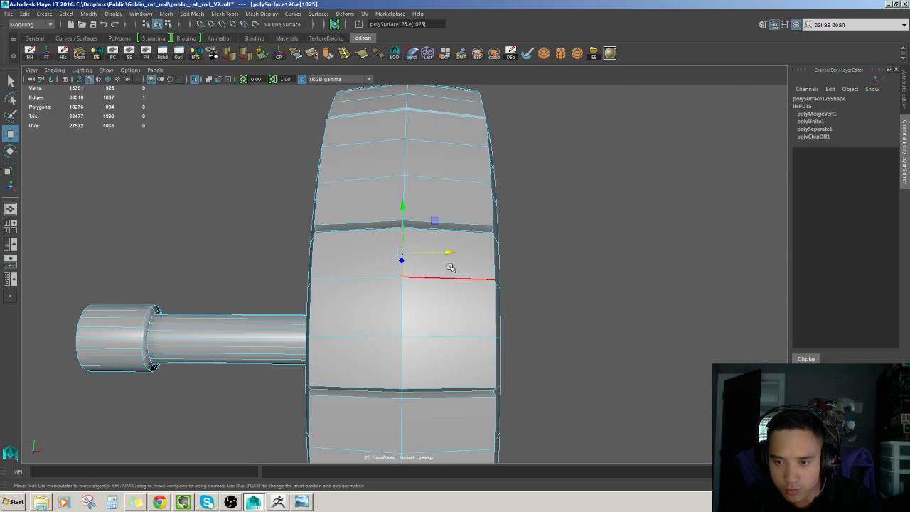
pyautogui.moveTo(449, 251); pyautogui.dragTo(472, 250)
pyautogui.click(446, 300)
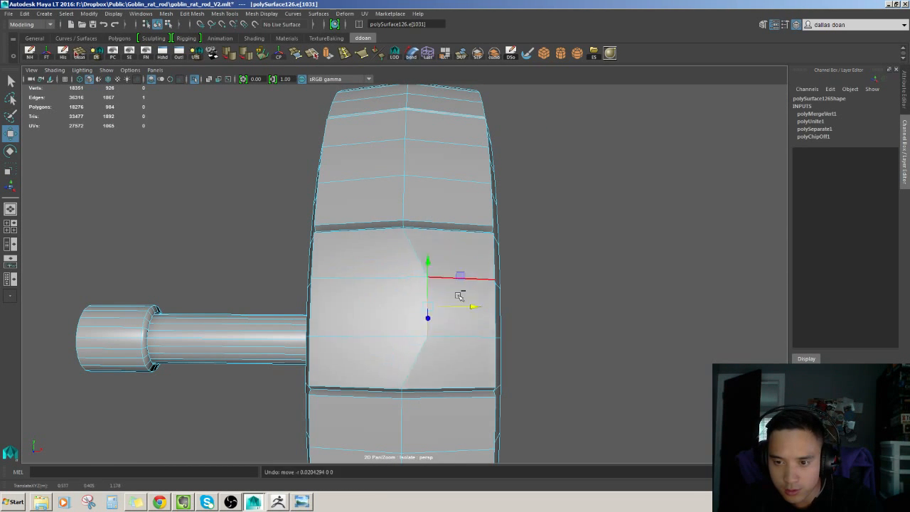
# Select only the edges running along the wheel's centre seam and soften them
pyautogui.scroll(6, 444, 321)
pyautogui.scroll(-8, 444, 324)
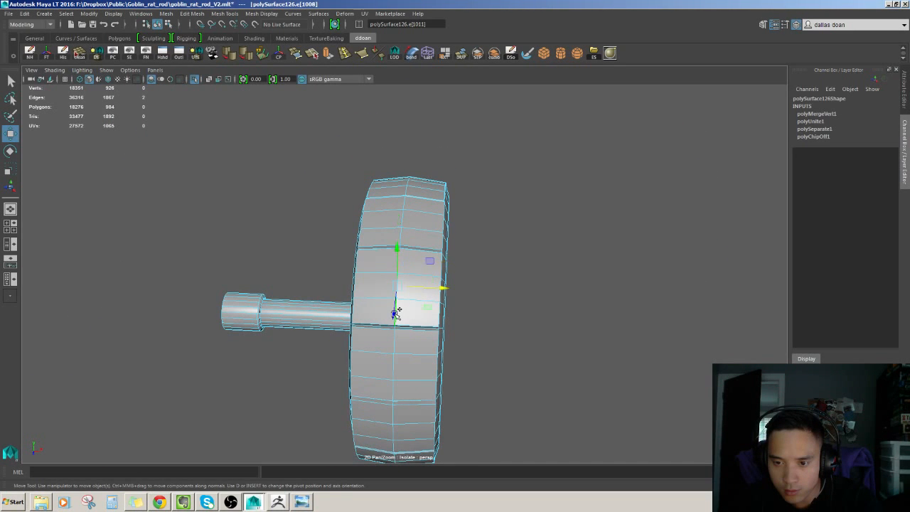
pyautogui.keyDown('alt'); pyautogui.moveTo(403, 285); pyautogui.dragTo(153, 263); pyautogui.keyUp('alt')
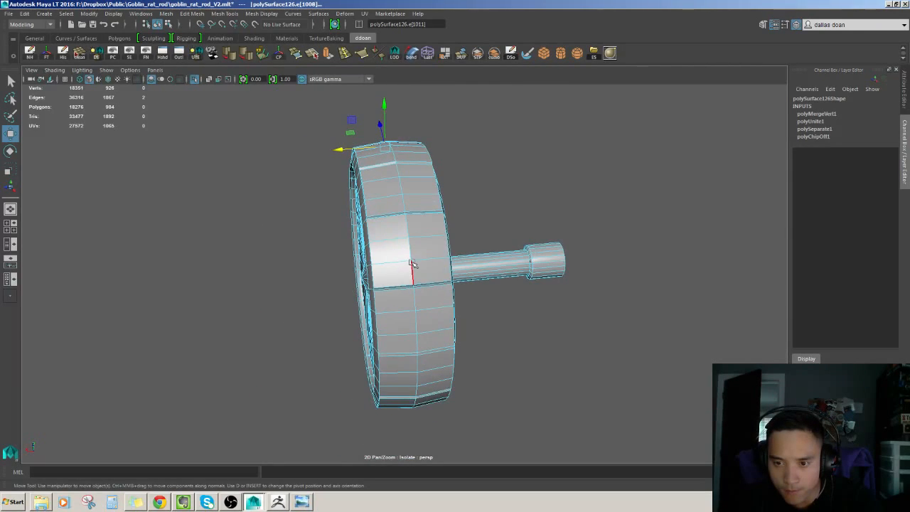
pyautogui.keyDown('alt'); pyautogui.moveTo(412, 263); pyautogui.dragTo(421, 239); pyautogui.keyUp('alt')
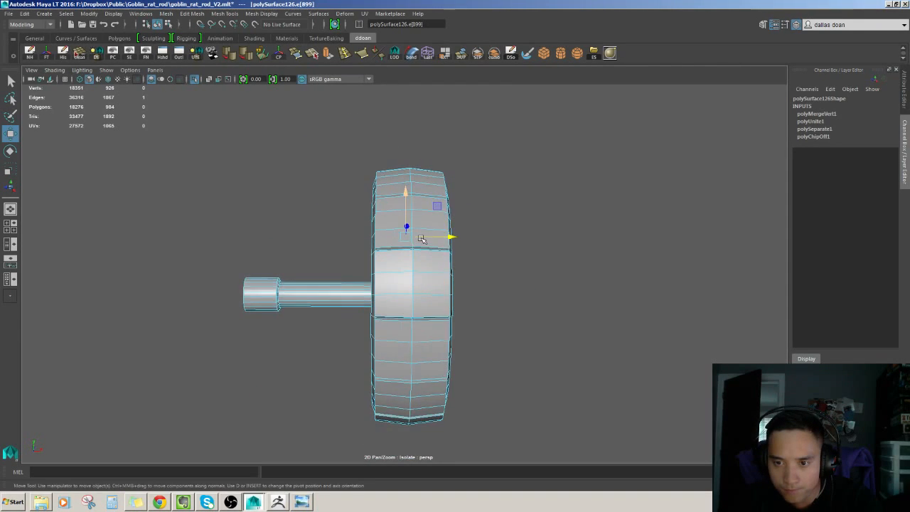
pyautogui.press('4')
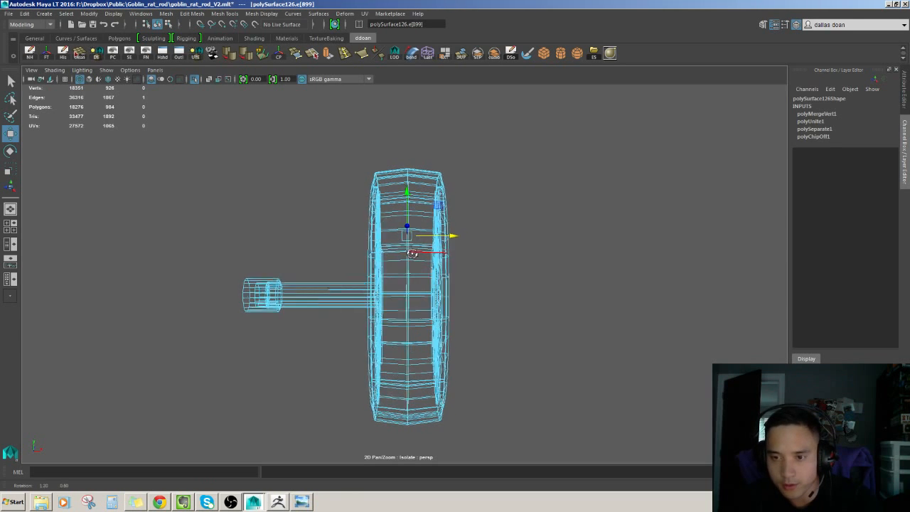
pyautogui.moveTo(397, 154); pyautogui.dragTo(424, 453)
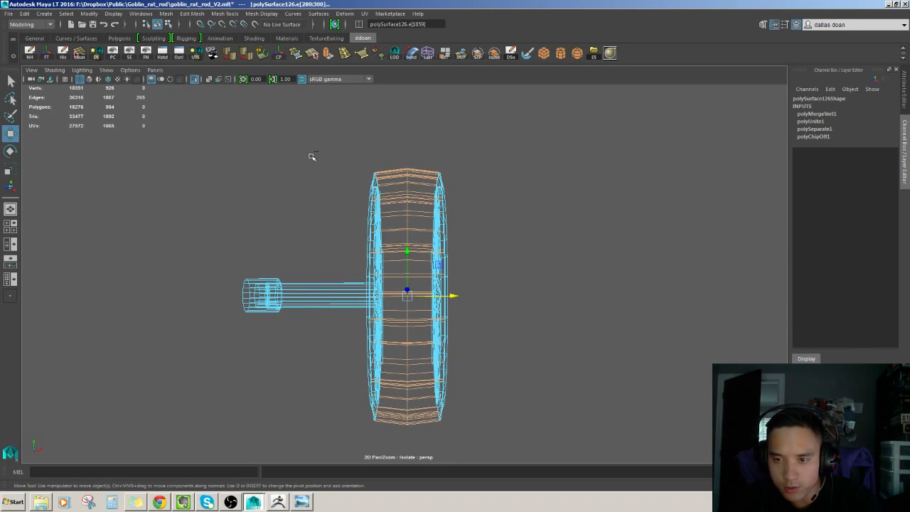
pyautogui.keyDown('ctrl'); pyautogui.moveTo(306, 145); pyautogui.dragTo(398, 461); pyautogui.keyUp('ctrl')
pyautogui.keyDown('ctrl'); pyautogui.moveTo(485, 446); pyautogui.dragTo(406, 140); pyautogui.keyUp('ctrl')
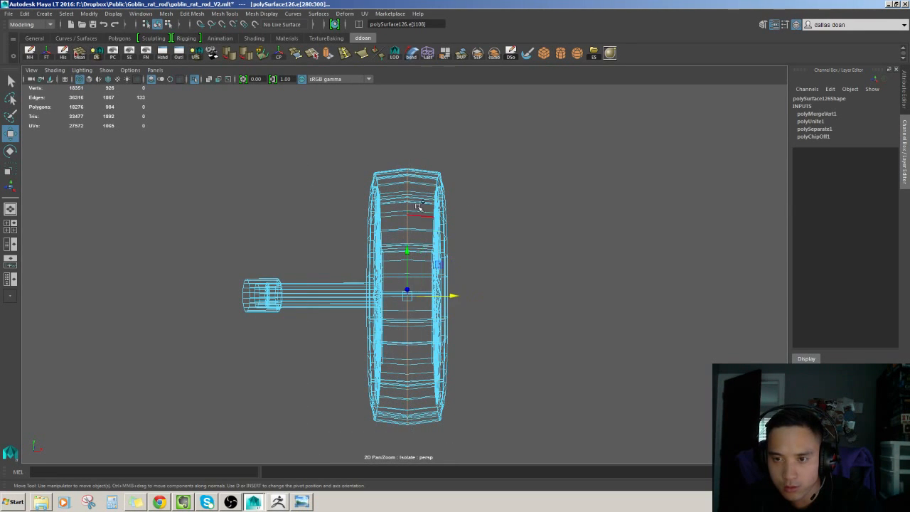
pyautogui.keyDown('shift'); pyautogui.moveTo(490, 195); pyautogui.dragTo(483, 198, button='right'); pyautogui.keyUp('shift')
pyautogui.keyDown('alt'); pyautogui.moveTo(449, 197); pyautogui.dragTo(445, 211); pyautogui.keyUp('alt')
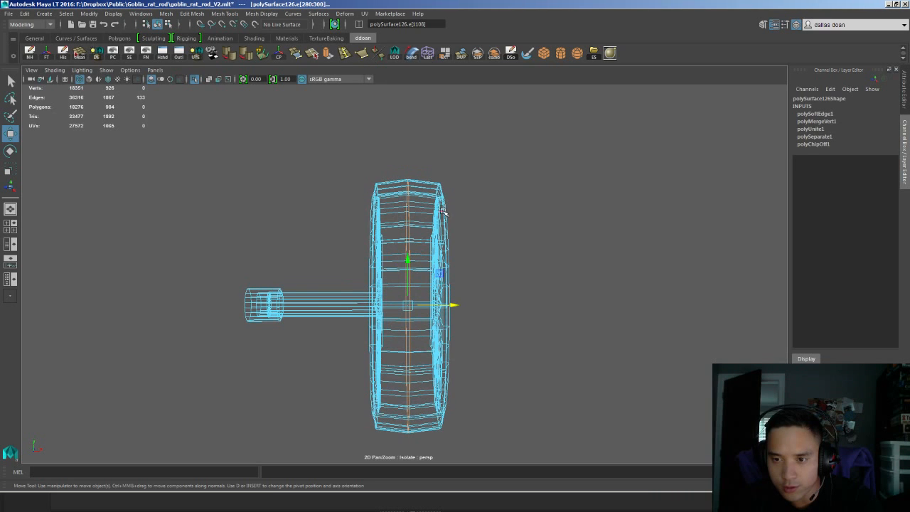
pyautogui.press('5')
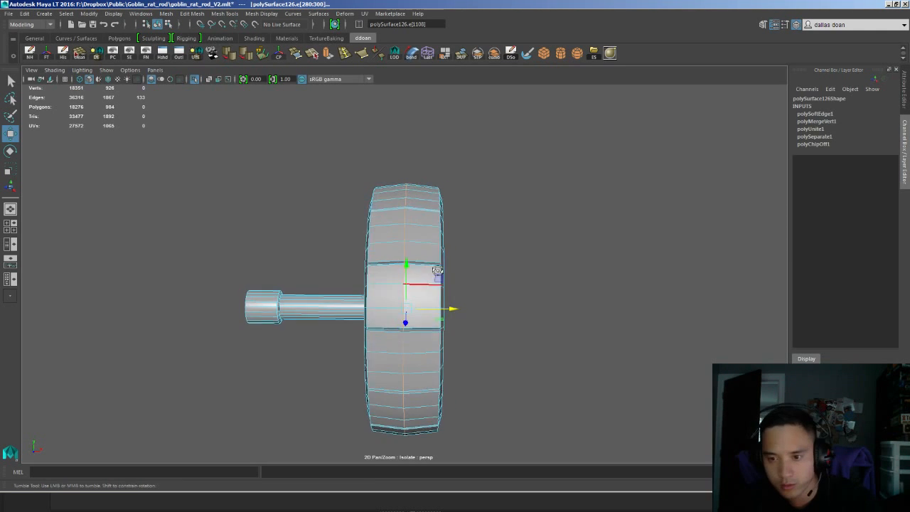
# Examine the shading across the tread's centre seam up close
pyautogui.click(542, 282)
pyautogui.scroll(3, 449, 267)
pyautogui.click(448, 267)
pyautogui.keyDown('alt'); pyautogui.moveTo(401, 261); pyautogui.dragTo(417, 267); pyautogui.keyUp('alt')
pyautogui.moveTo(427, 233); pyautogui.dragTo(425, 199, button='right')
pyautogui.click(425, 199)
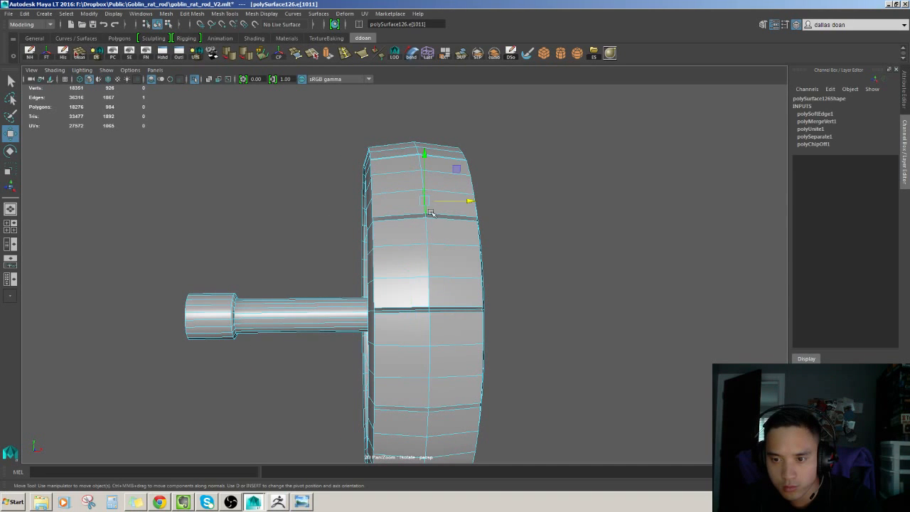
pyautogui.keyDown('alt'); pyautogui.moveTo(431, 225); pyautogui.dragTo(446, 306); pyautogui.keyUp('alt')
pyautogui.scroll(8, 446, 307)
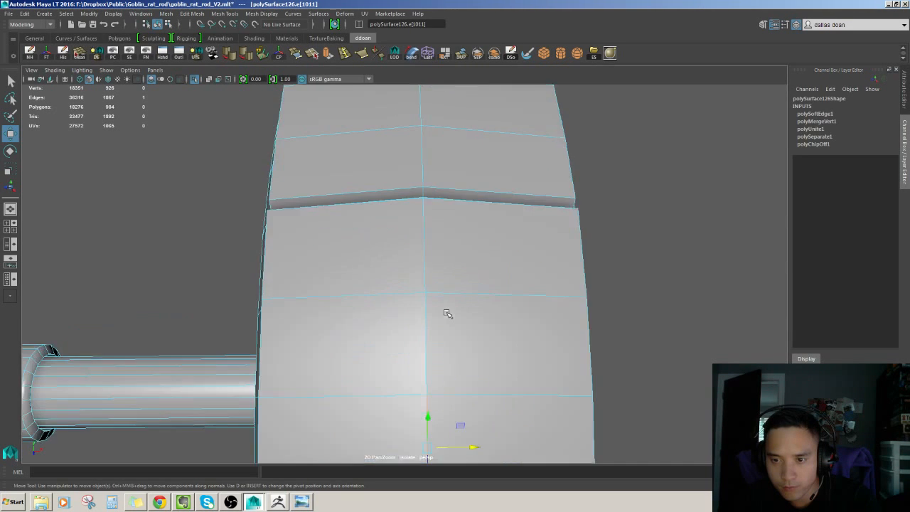
pyautogui.scroll(-6, 447, 314)
pyautogui.scroll(5, 443, 329)
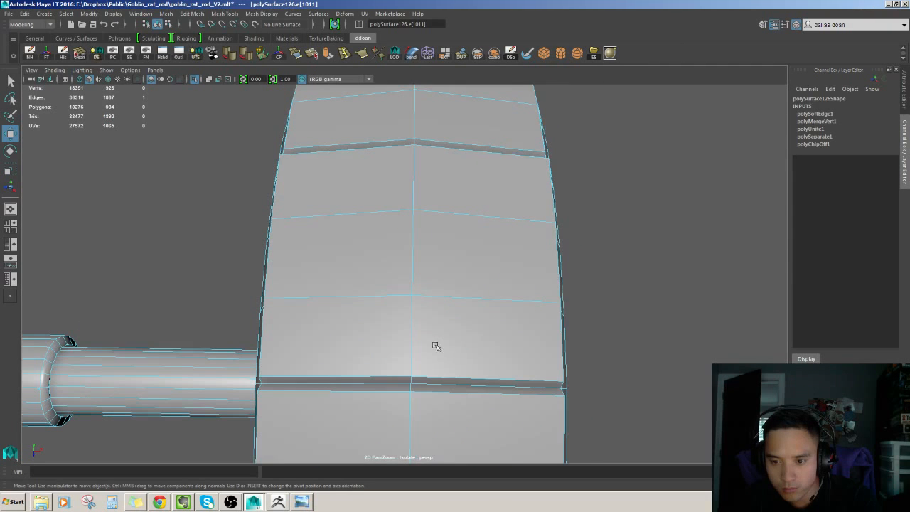
# Check individual points along the tread's centre seam for overlapping, unmerged vertices
pyautogui.moveTo(382, 276); pyautogui.dragTo(380, 261, button='right')
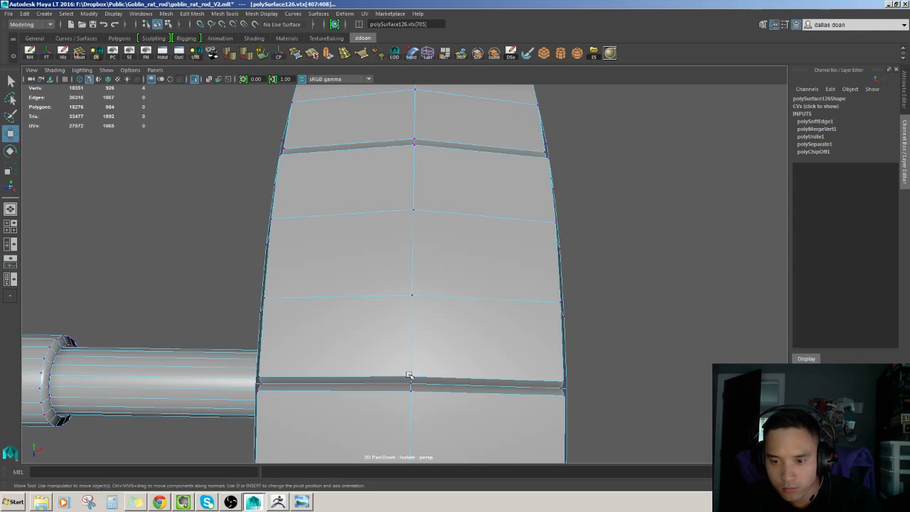
pyautogui.click(410, 377)
pyautogui.click(411, 295)
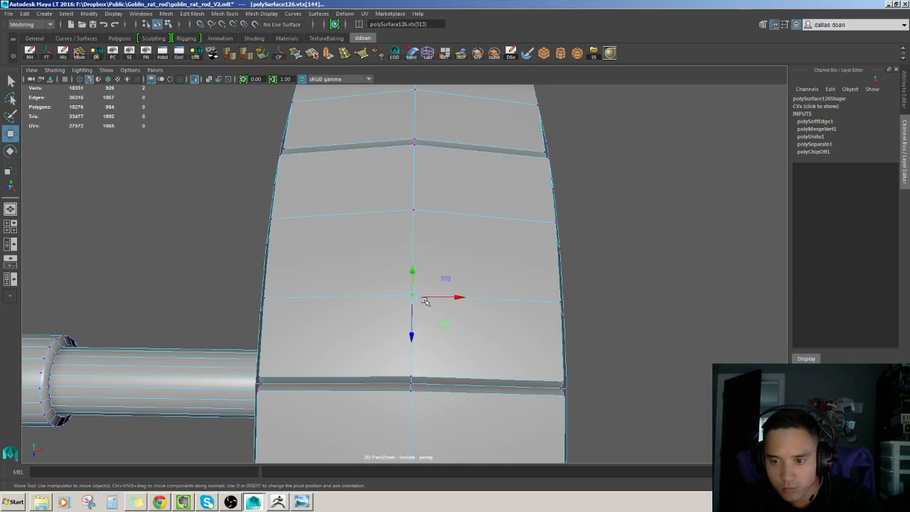
pyautogui.keyDown('alt'); pyautogui.moveTo(445, 299); pyautogui.dragTo(497, 221); pyautogui.keyUp('alt')
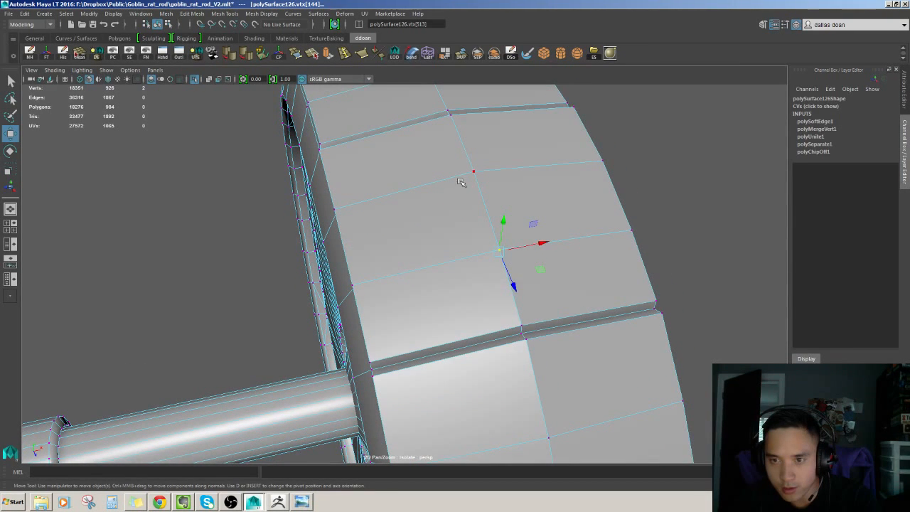
pyautogui.moveTo(467, 168); pyautogui.dragTo(465, 229)
pyautogui.scroll(-3, 486, 186)
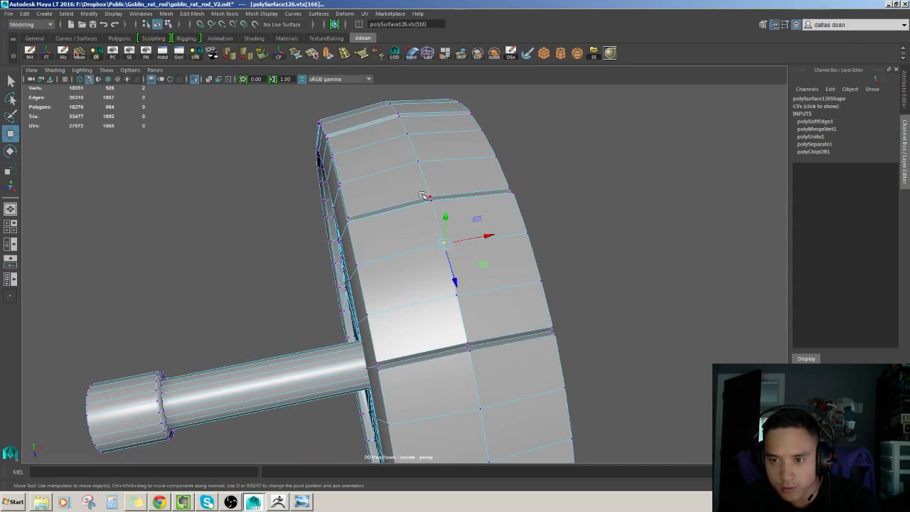
pyautogui.moveTo(424, 196); pyautogui.dragTo(435, 207)
pyautogui.press('f')
pyautogui.keyDown('alt'); pyautogui.moveTo(469, 268); pyautogui.dragTo(485, 239); pyautogui.keyUp('alt')
pyautogui.scroll(-5, 497, 270)
pyautogui.scroll(-5, 532, 285)
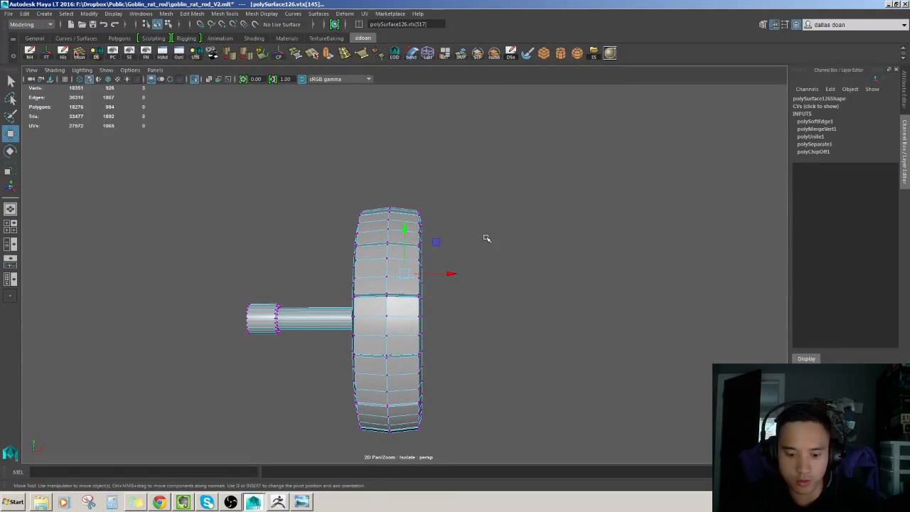
# Select all centre seam vertices in wireframe and apply another vertex merge
pyautogui.press('4')
pyautogui.moveTo(380, 189); pyautogui.dragTo(410, 437)
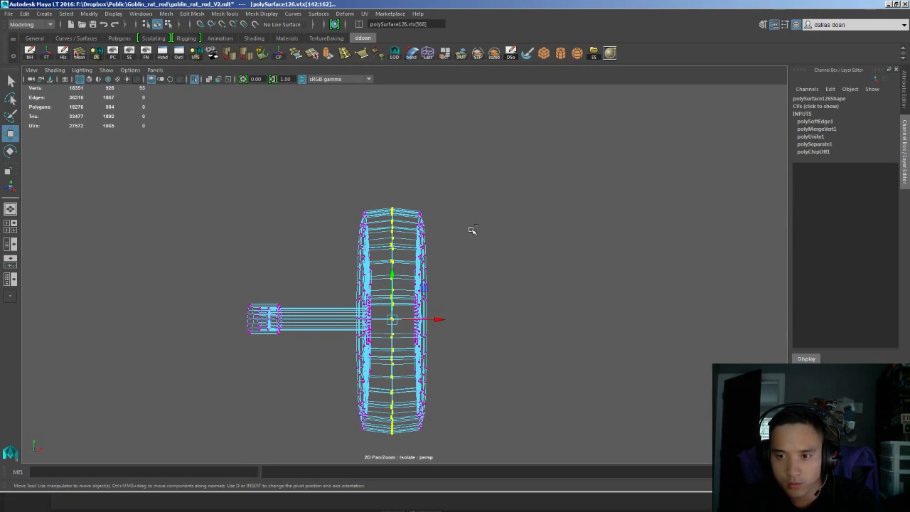
pyautogui.hotkey('ctrl', 'm')
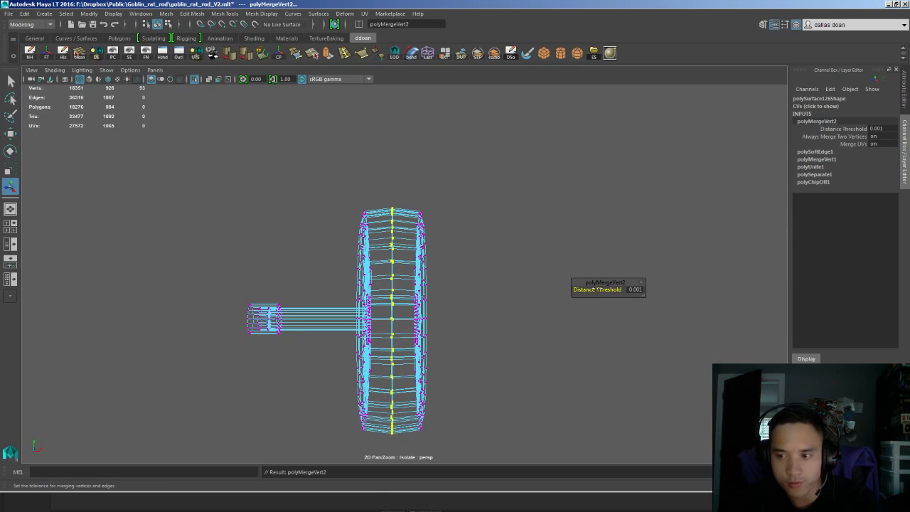
# Try a merge distance threshold of 0.01 on the seam vertices, inspect the tread grooves, and undo it
pyautogui.click(634, 289)
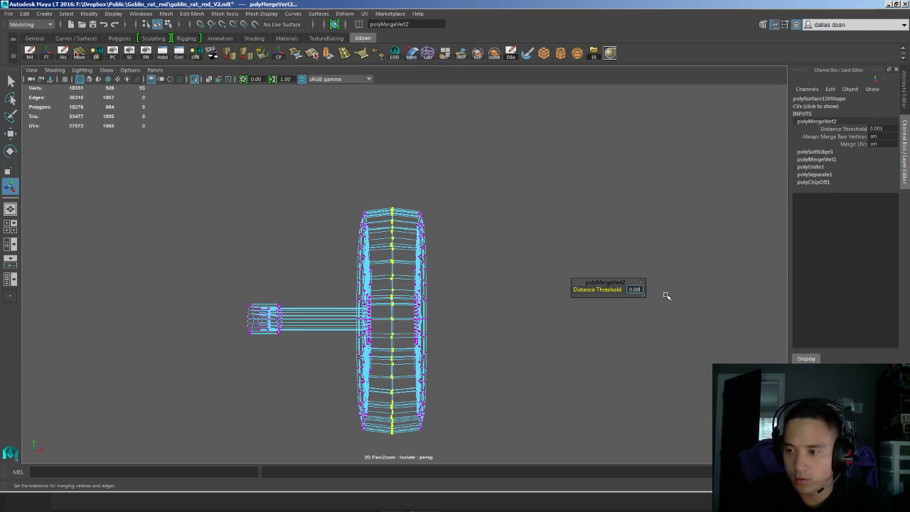
pyautogui.write('0.01')
pyautogui.press('Return')
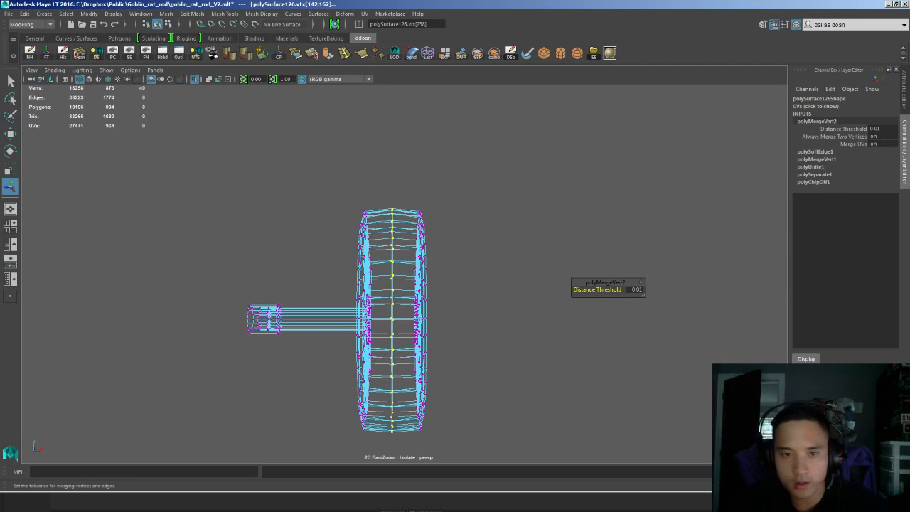
pyautogui.scroll(10, 434, 249)
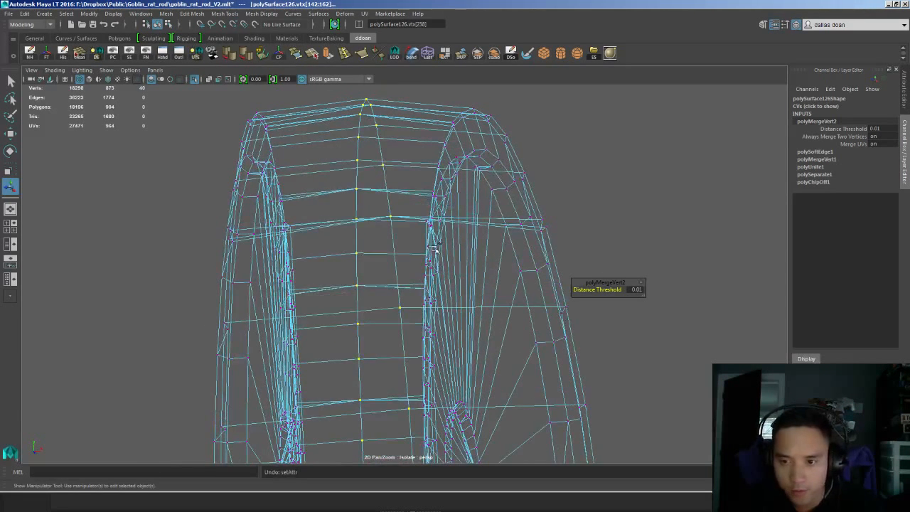
pyautogui.hotkey('ctrl', 'z')
pyautogui.keyDown('alt'); pyautogui.moveTo(485, 254); pyautogui.dragTo(476, 257); pyautogui.keyUp('alt')
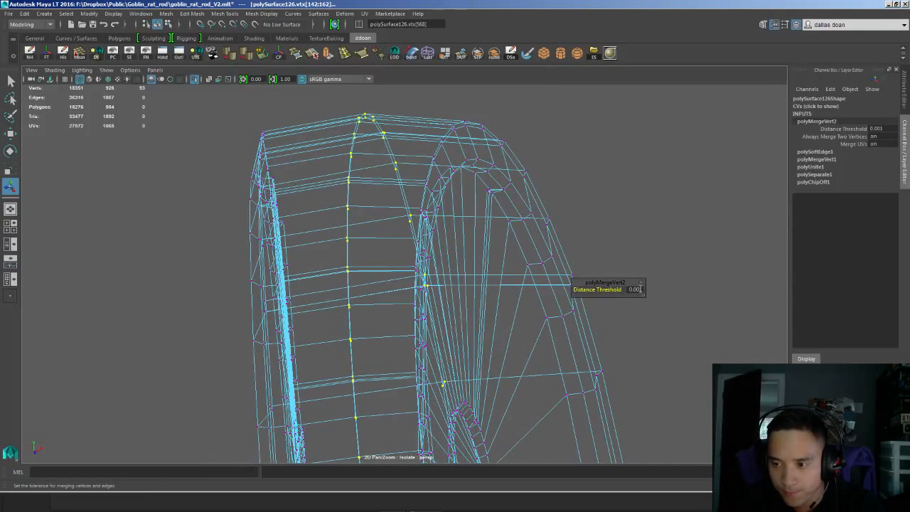
# Set the seam merge's distance threshold to 0.005
pyautogui.click(638, 289)
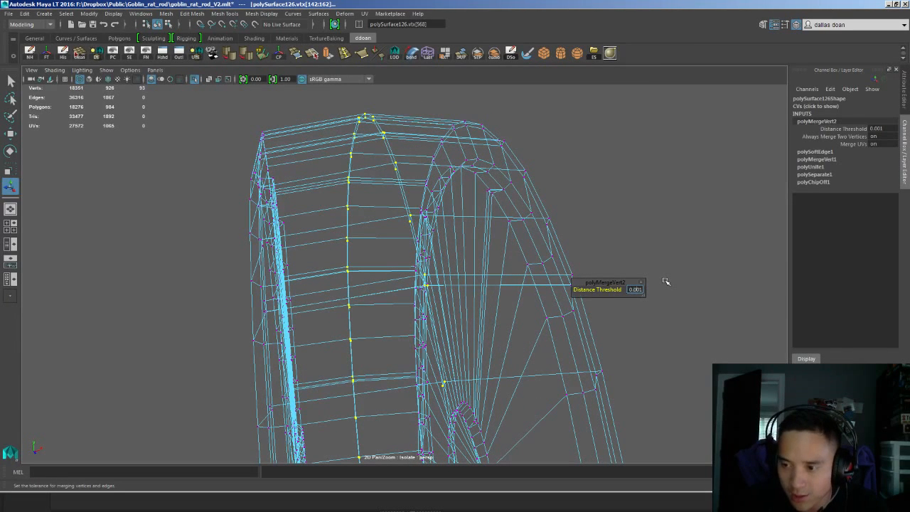
pyautogui.press('Right')
pyautogui.press('Right')
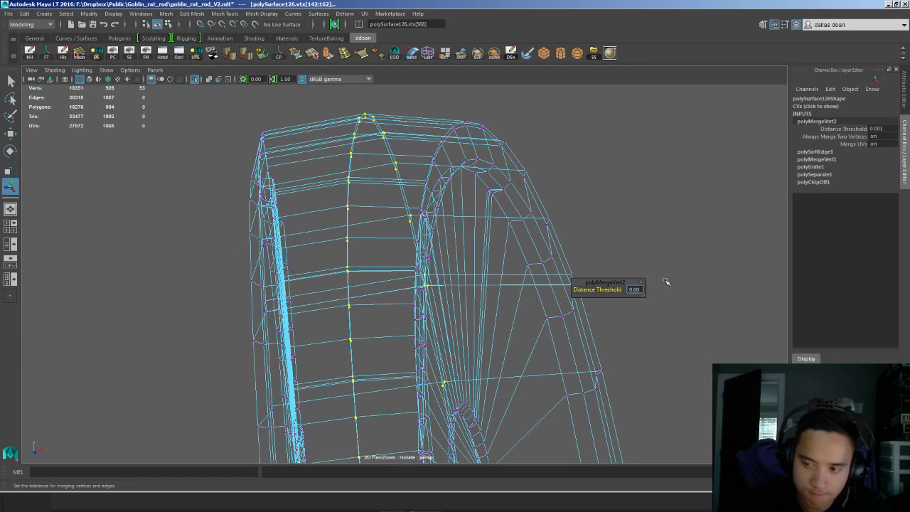
pyautogui.press('Return')
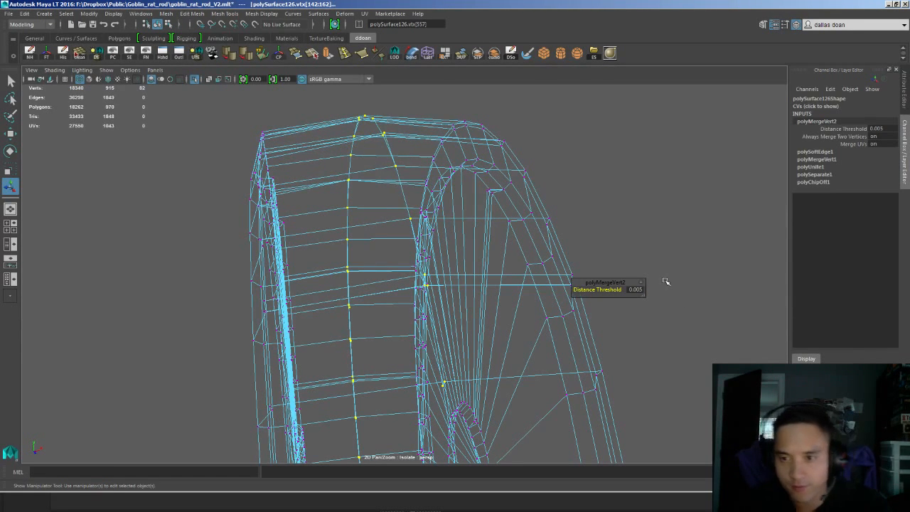
# Undo the last seam merge threshold change and inspect the deselected wheel's tread in shaded display
pyautogui.hotkey('ctrl', 'z')
pyautogui.scroll(5, 432, 228)
pyautogui.scroll(-8, 432, 228)
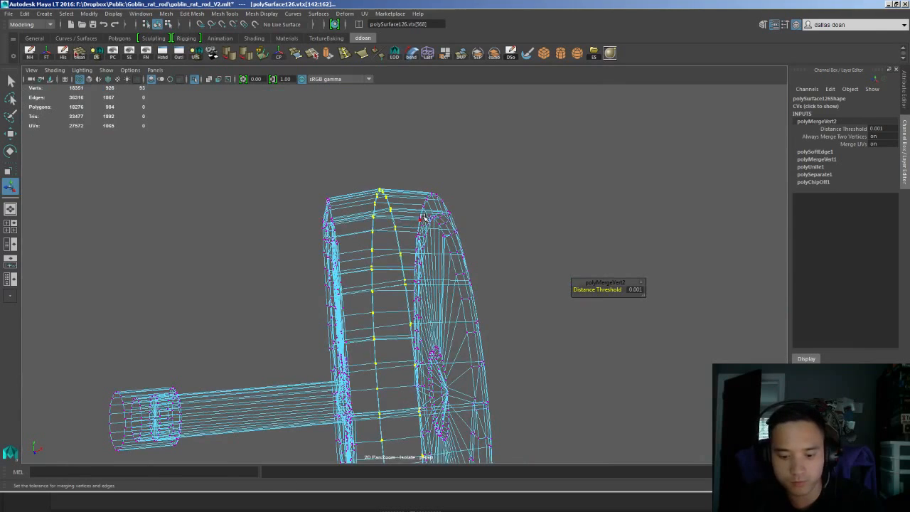
pyautogui.press('5')
pyautogui.click(533, 220)
pyautogui.keyDown('alt'); pyautogui.moveTo(534, 221); pyautogui.dragTo(434, 268); pyautogui.keyUp('alt')
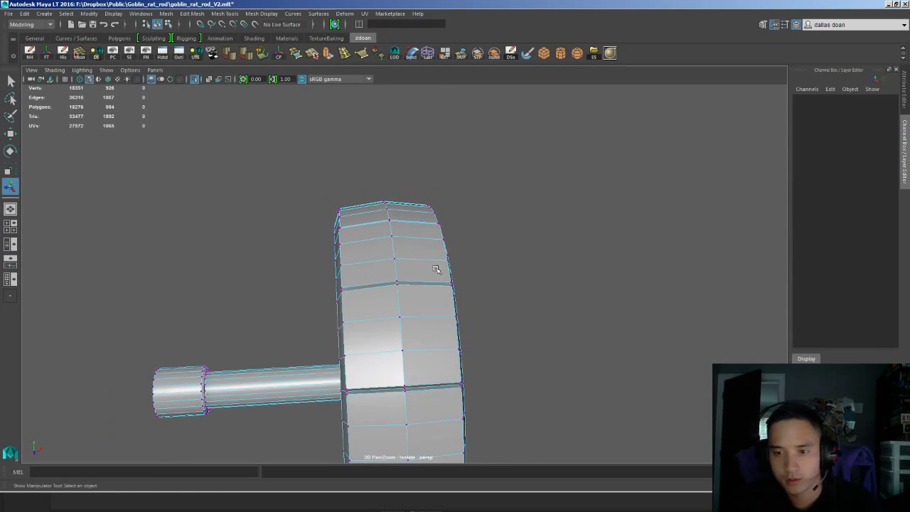
pyautogui.keyDown('alt'); pyautogui.moveTo(434, 268); pyautogui.dragTo(437, 168, button='middle'); pyautogui.keyUp('alt')
pyautogui.scroll(-3, 437, 168)
# Select the tyre's faces, keep only the axle-side half in the selection, and delete that half
pyautogui.doubleClick(411, 186)
pyautogui.keyDown('alt'); pyautogui.moveTo(411, 187); pyautogui.dragTo(426, 242); pyautogui.keyUp('alt')
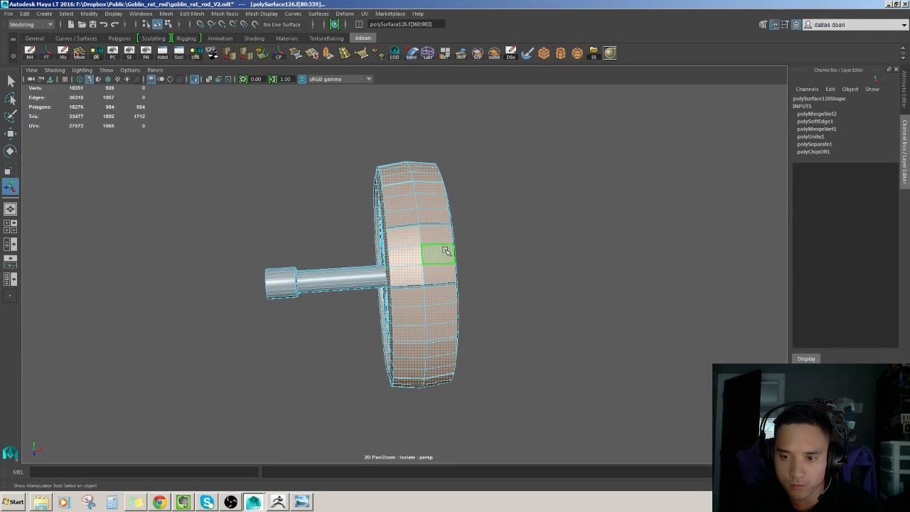
pyautogui.keyDown('alt'); pyautogui.moveTo(446, 251); pyautogui.dragTo(402, 212); pyautogui.keyUp('alt')
pyautogui.moveTo(395, 385); pyautogui.dragTo(396, 385)
pyautogui.keyDown('alt'); pyautogui.moveTo(396, 385); pyautogui.dragTo(442, 368); pyautogui.keyUp('alt')
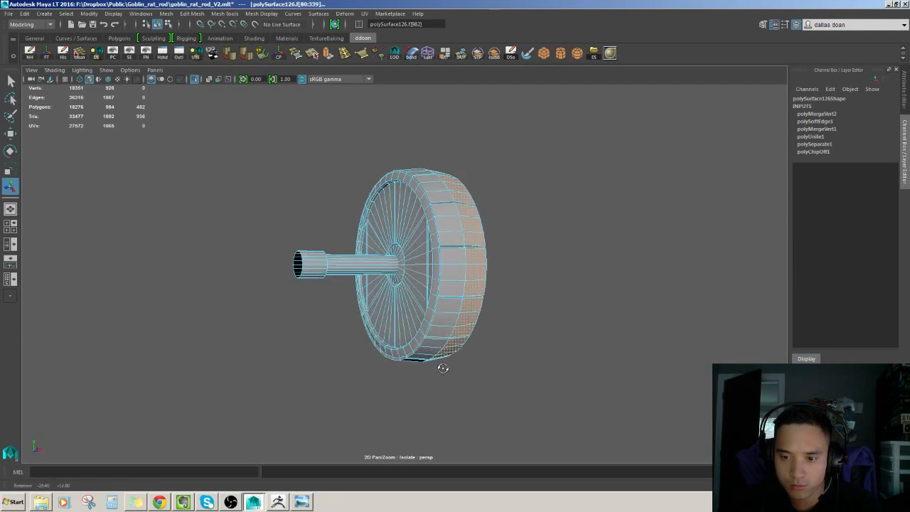
pyautogui.keyDown('alt'); pyautogui.moveTo(469, 275); pyautogui.dragTo(411, 286); pyautogui.keyUp('alt')
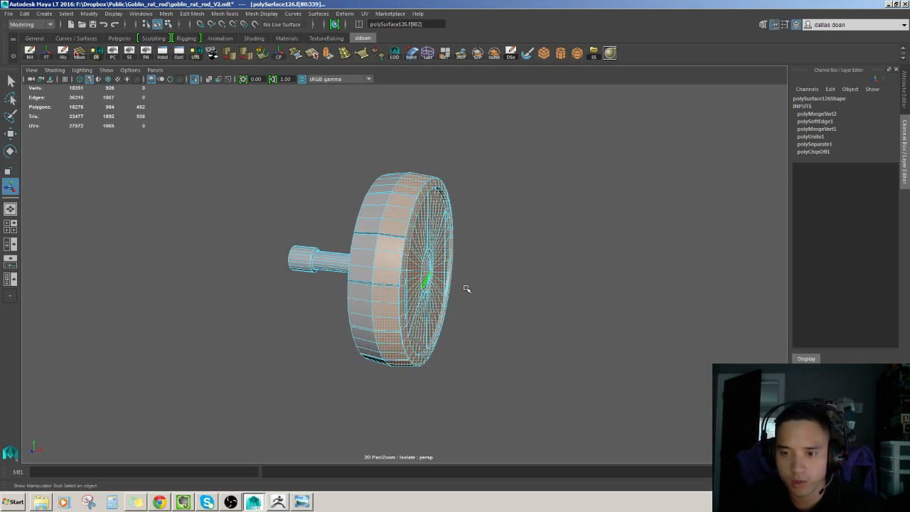
pyautogui.hotkey('ctrl', 'z')
pyautogui.moveTo(473, 287)
pyautogui.keyDown('alt'); pyautogui.mouseDown()
pyautogui.moveTo(498, 287)
pyautogui.moveTo(471, 315)
pyautogui.mouseUp(); pyautogui.keyUp('alt')
pyautogui.press('4')
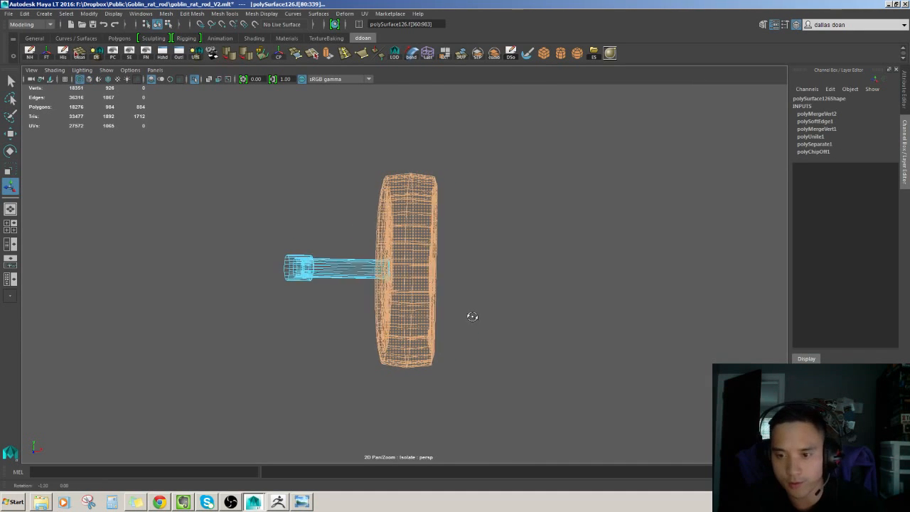
pyautogui.moveTo(510, 384); pyautogui.dragTo(422, 145)
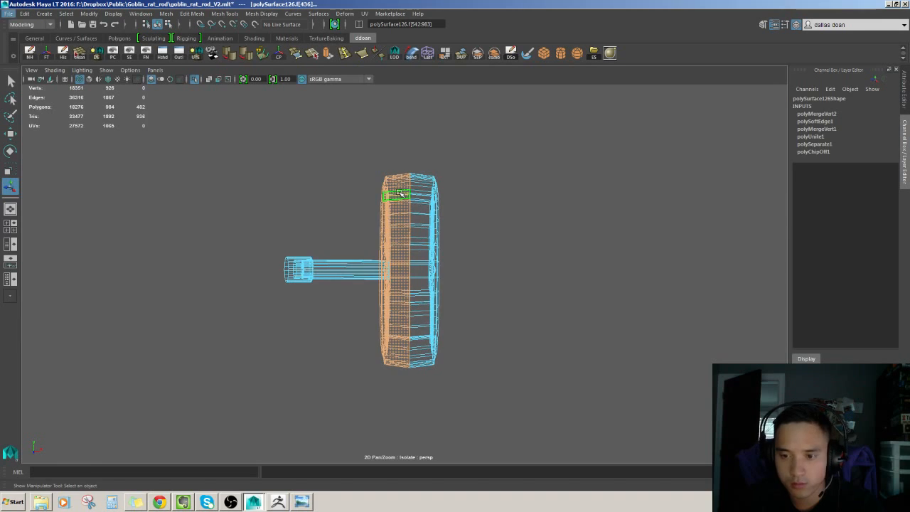
pyautogui.press('Delete')
# Return the wheel mesh to object mode, delete its construction history, and restore shaded display
pyautogui.keyDown('alt'); pyautogui.moveTo(400, 193); pyautogui.dragTo(398, 205); pyautogui.keyUp('alt')
pyautogui.moveTo(413, 198); pyautogui.dragTo(413, 259, button='right')
pyautogui.keyDown('alt'); pyautogui.moveTo(413, 258); pyautogui.dragTo(420, 242); pyautogui.keyUp('alt')
pyautogui.hotkey('alt', 'shift', 'd')
pyautogui.press('5')
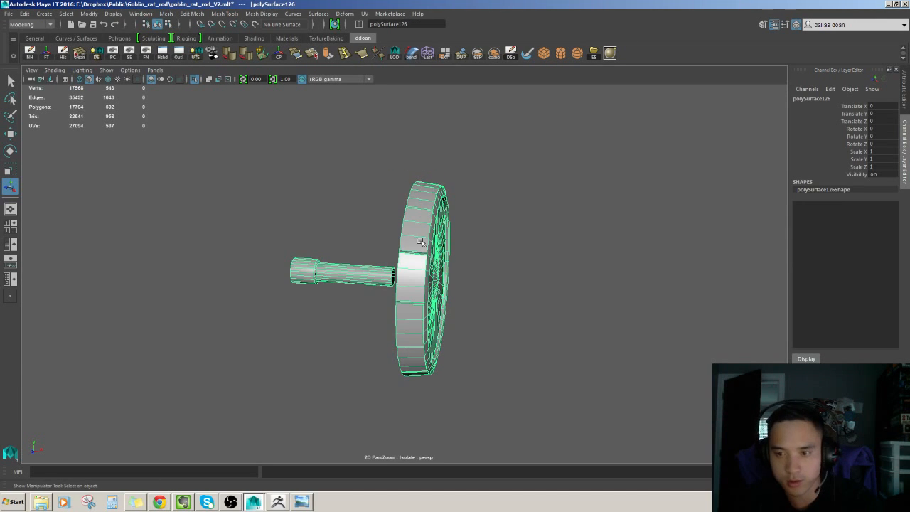
# Look through the Goblin_Hot_Rod hierarchy in the Outliner and check the Front_Left_Wheel group
pyautogui.keyDown('alt'); pyautogui.moveTo(501, 235); pyautogui.dragTo(247, 129); pyautogui.keyUp('alt')
pyautogui.click(181, 56)
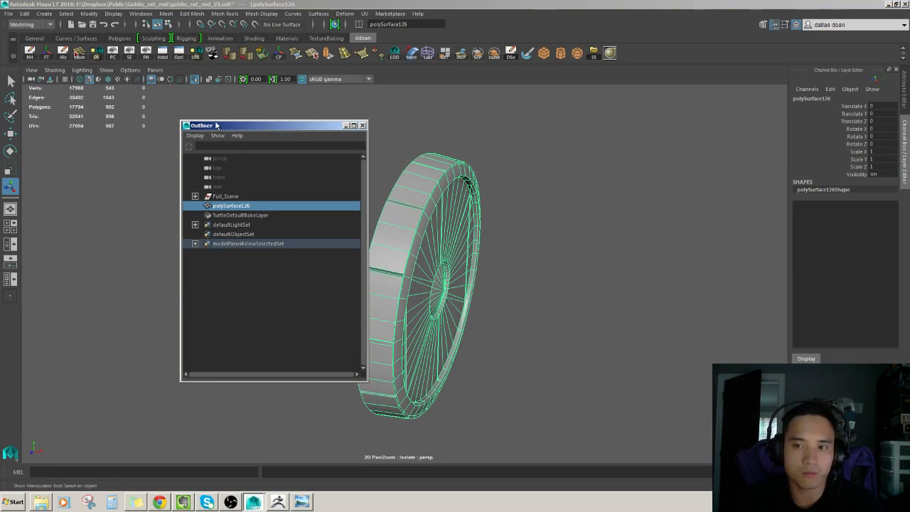
pyautogui.click(195, 196)
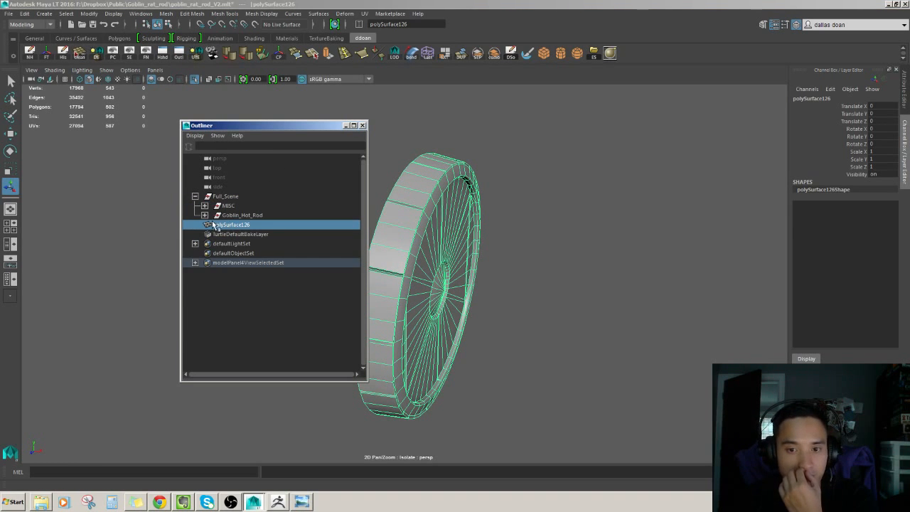
pyautogui.click(204, 214)
pyautogui.scroll(-3, 225, 239)
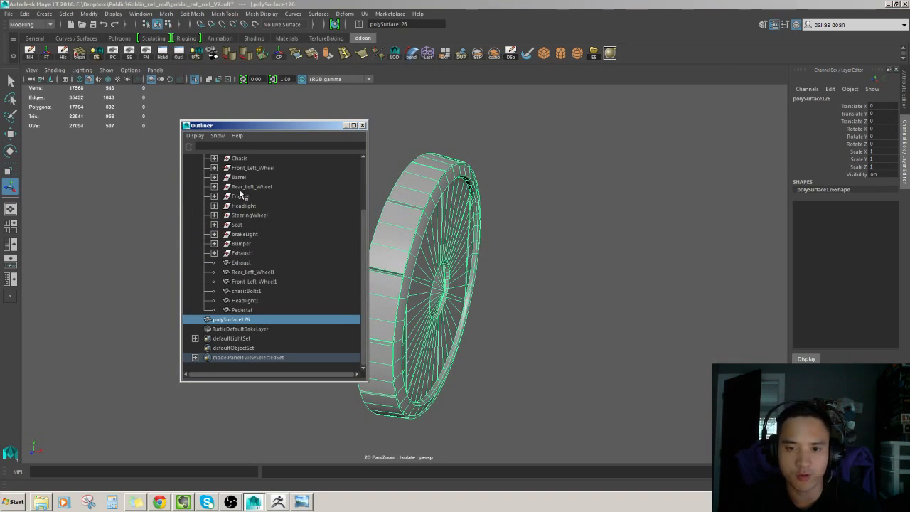
pyautogui.click(257, 167)
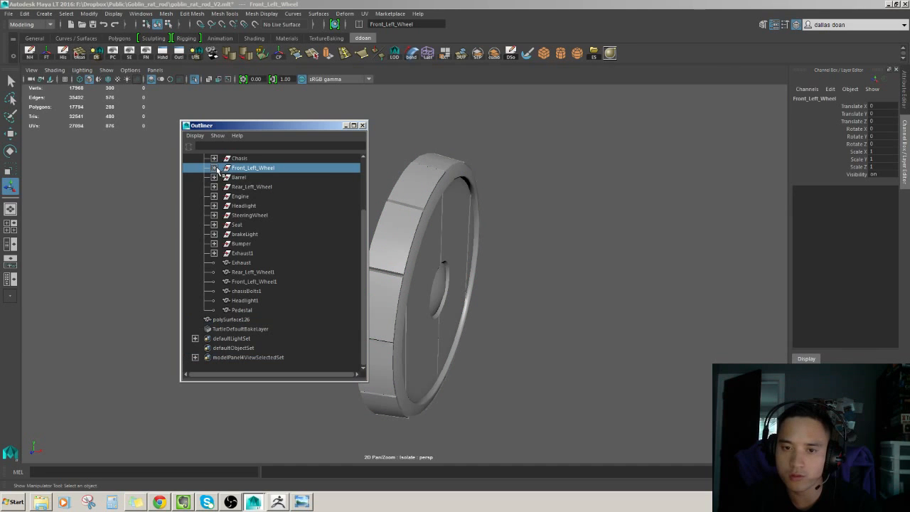
pyautogui.click(214, 167)
pyautogui.click(213, 168)
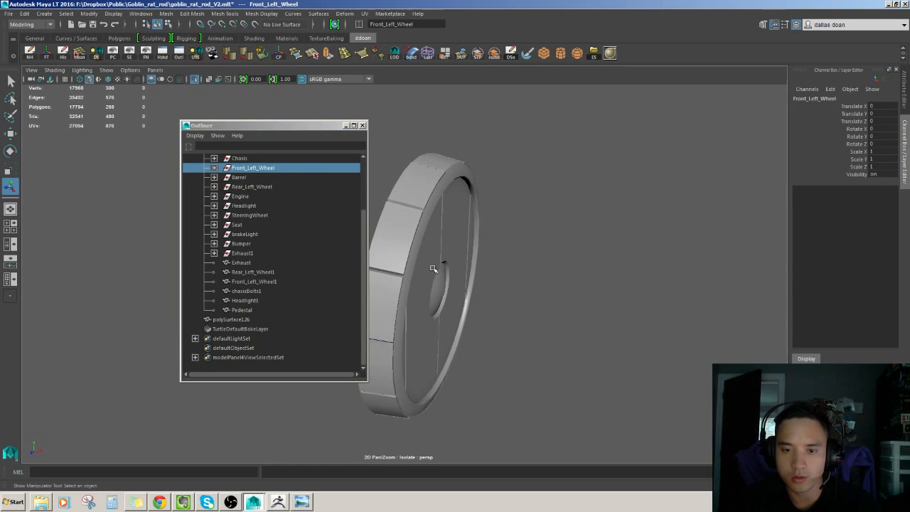
# Separate the wheel mesh into its individual pieces and select the remaining outer tyre half
pyautogui.keyDown('alt'); pyautogui.moveTo(436, 281); pyautogui.dragTo(527, 284, button='middle'); pyautogui.keyUp('alt')
pyautogui.click(510, 276)
pyautogui.keyDown('alt'); pyautogui.moveTo(510, 276); pyautogui.dragTo(523, 266); pyautogui.keyUp('alt')
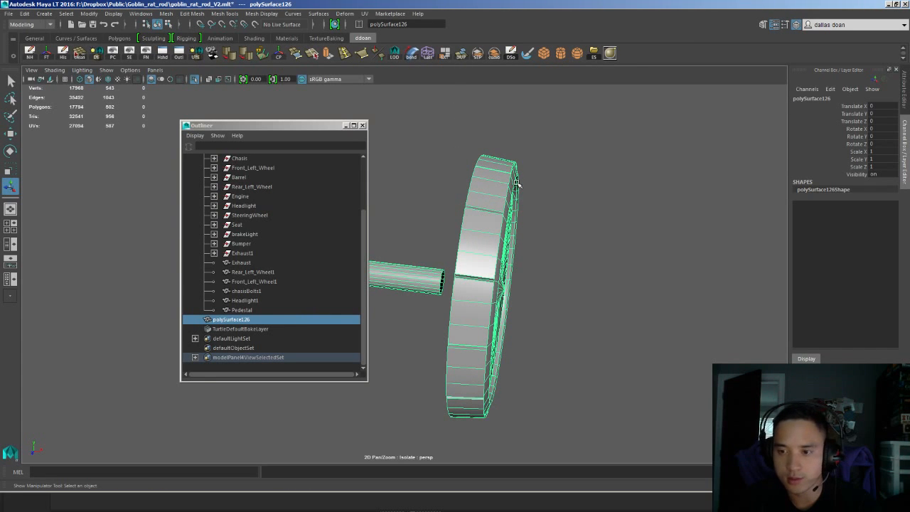
pyautogui.click(566, 278)
pyautogui.click(485, 255)
pyautogui.keyDown('alt'); pyautogui.moveTo(484, 255); pyautogui.dragTo(541, 272); pyautogui.keyUp('alt')
pyautogui.press('w')
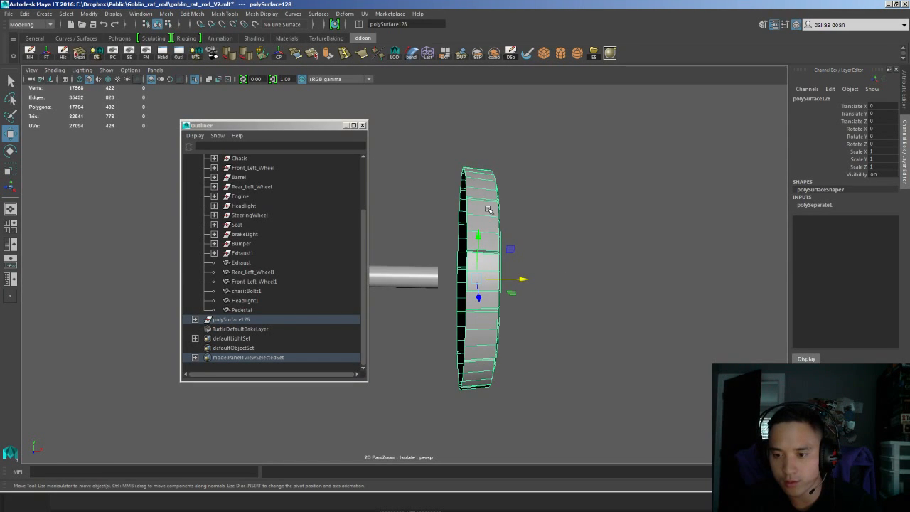
# Mirror the outer tyre half toward the axle side to rebuild the full tyre
pyautogui.press('g')
pyautogui.click(554, 295)
pyautogui.scroll(2, 552, 294)
pyautogui.click(491, 295)
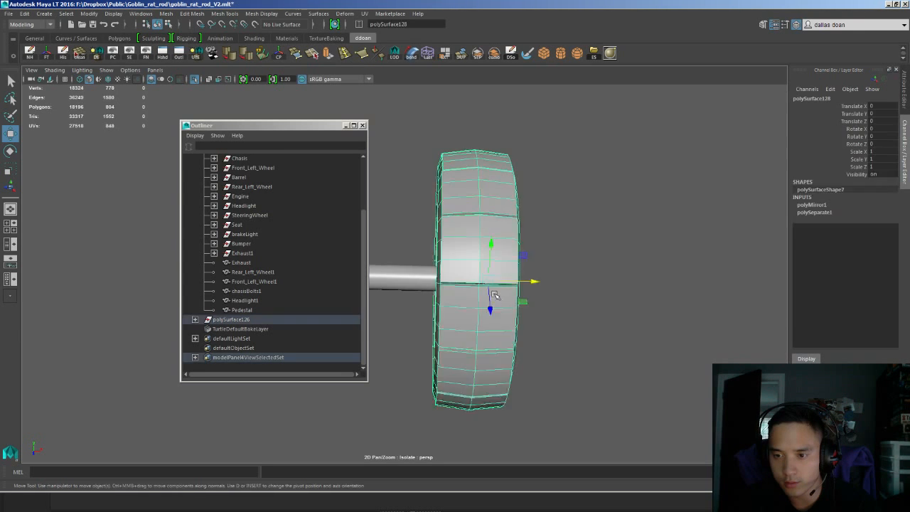
# Soften the edge loop along the mirrored tyre's centre seam and return to object mode
pyautogui.scroll(1, 503, 256)
pyautogui.moveTo(505, 252); pyautogui.dragTo(498, 233, button='right')
pyautogui.doubleClick(494, 242)
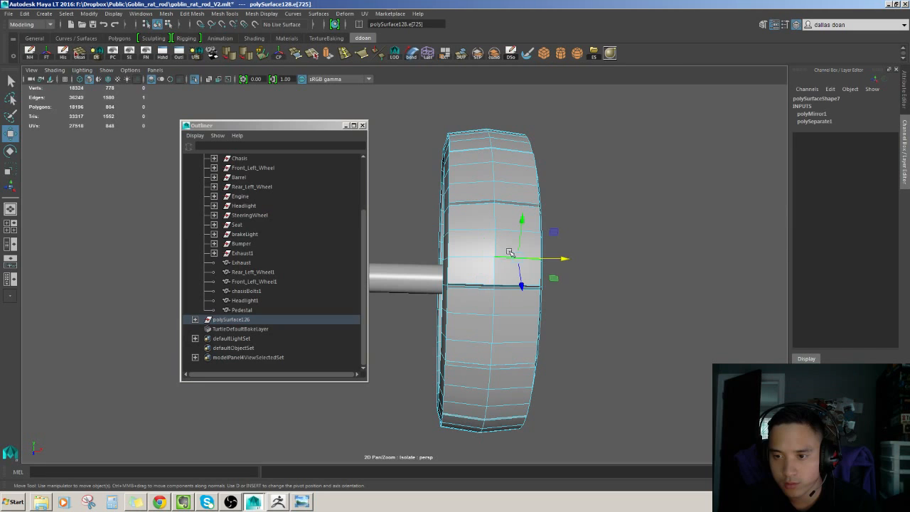
pyautogui.doubleClick(495, 263)
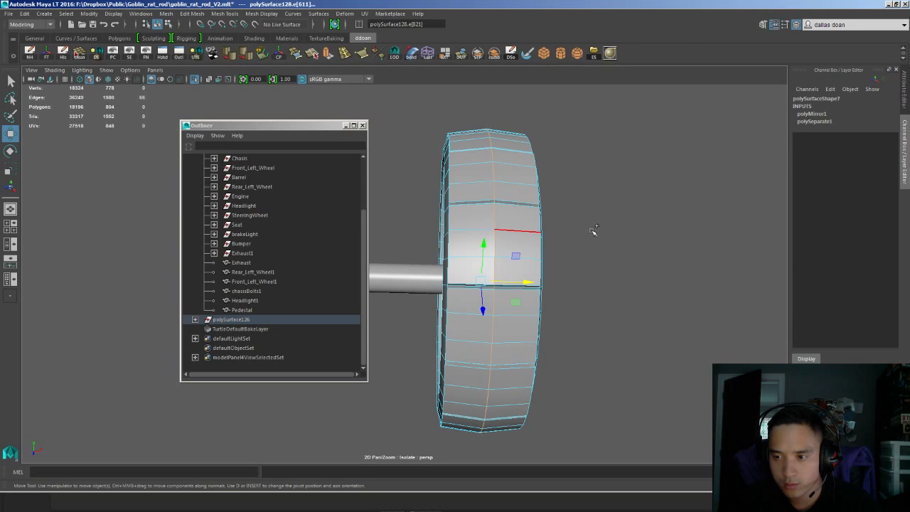
pyautogui.keyDown('alt'); pyautogui.moveTo(587, 230); pyautogui.dragTo(537, 248); pyautogui.keyUp('alt')
pyautogui.moveTo(532, 258); pyautogui.dragTo(566, 242, button='right')
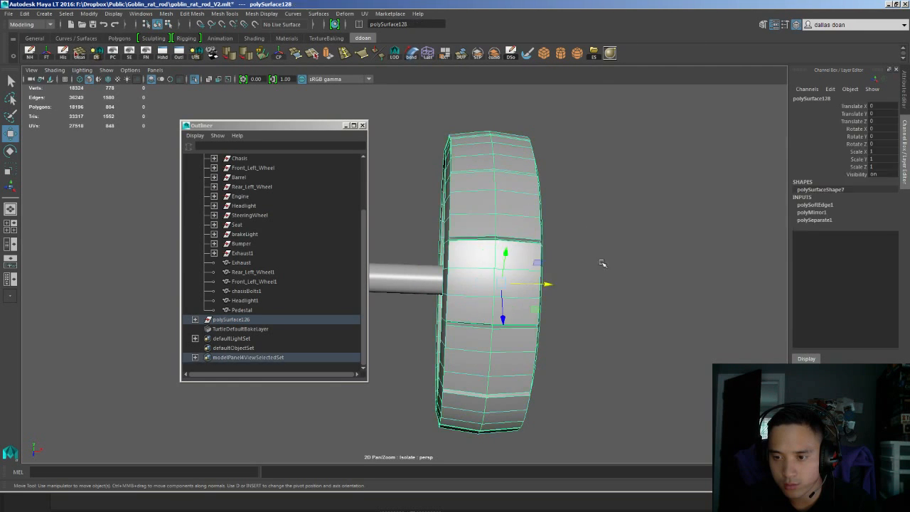
pyautogui.click(602, 262)
# Examine the mirrored tyre's centre seam, tread, and both wheel faces from several angles
pyautogui.scroll(1, 579, 258)
pyautogui.scroll(-3, 578, 258)
pyautogui.keyDown('alt'); pyautogui.moveTo(579, 258); pyautogui.dragTo(521, 258); pyautogui.keyUp('alt')
pyautogui.click(522, 263)
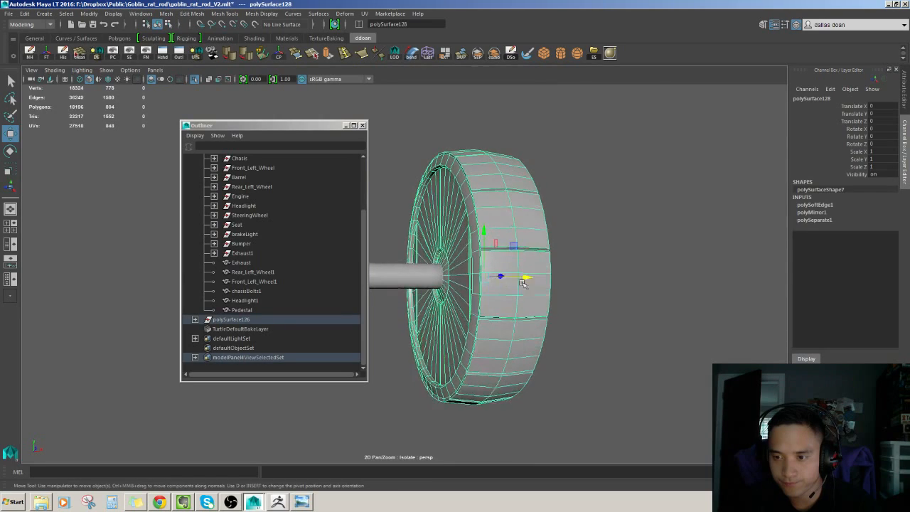
pyautogui.moveTo(524, 200); pyautogui.dragTo(523, 186, button='right')
pyautogui.keyDown('alt'); pyautogui.moveTo(591, 246); pyautogui.dragTo(493, 249); pyautogui.keyUp('alt')
pyautogui.moveTo(494, 304); pyautogui.dragTo(526, 283, button='right')
pyautogui.keyDown('alt'); pyautogui.moveTo(575, 288); pyautogui.dragTo(619, 315); pyautogui.keyUp('alt')
pyautogui.scroll(-4, 618, 314)
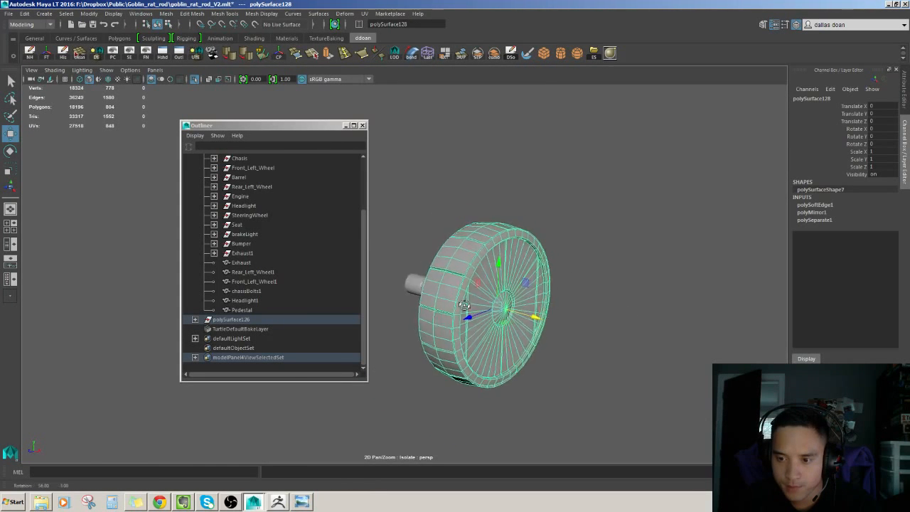
# Save the scene and rotate the tyre 60 degrees about its X axis
pyautogui.keyDown('alt'); pyautogui.moveTo(398, 213); pyautogui.dragTo(487, 263); pyautogui.keyUp('alt')
pyautogui.hotkey('ctrl', 's')
pyautogui.press('e')
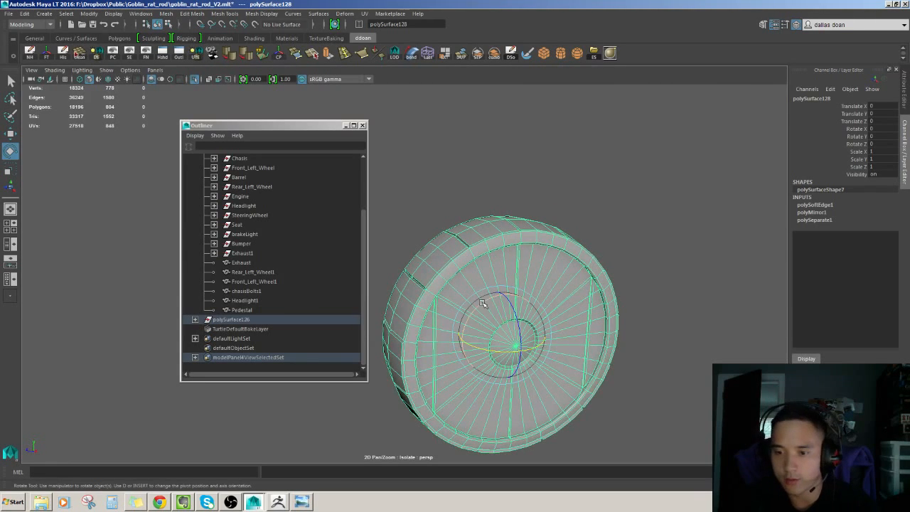
pyautogui.moveTo(482, 304); pyautogui.dragTo(456, 319)
pyautogui.click(580, 247)
pyautogui.press('w')
pyautogui.click(540, 306)
pyautogui.keyDown('alt'); pyautogui.moveTo(540, 305); pyautogui.dragTo(561, 299); pyautogui.keyUp('alt')
pyautogui.click(613, 223)
pyautogui.keyDown('alt'); pyautogui.moveTo(613, 223); pyautogui.dragTo(610, 241); pyautogui.keyUp('alt')
pyautogui.click(553, 244)
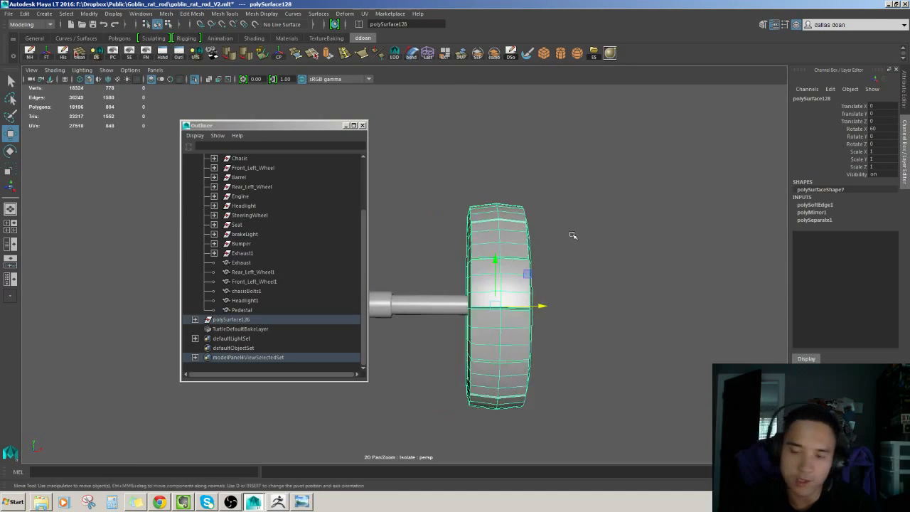
# Leave isolated view to show the whole rat rod again and minimise the Outliner
pyautogui.click(573, 235)
pyautogui.scroll(1, 572, 228)
pyautogui.hotkey('ctrl', '1')
pyautogui.scroll(-5, 596, 239)
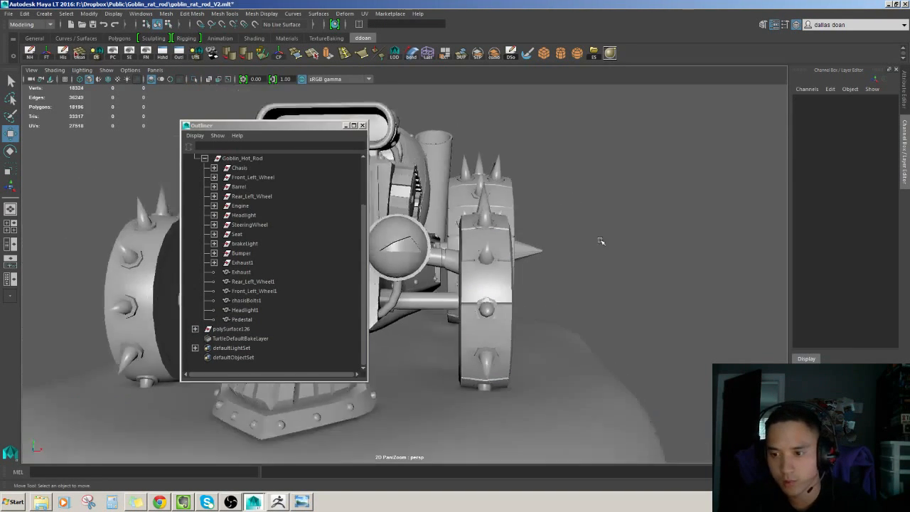
pyautogui.keyDown('alt'); pyautogui.moveTo(601, 242); pyautogui.dragTo(388, 131); pyautogui.keyUp('alt')
pyautogui.click(346, 126)
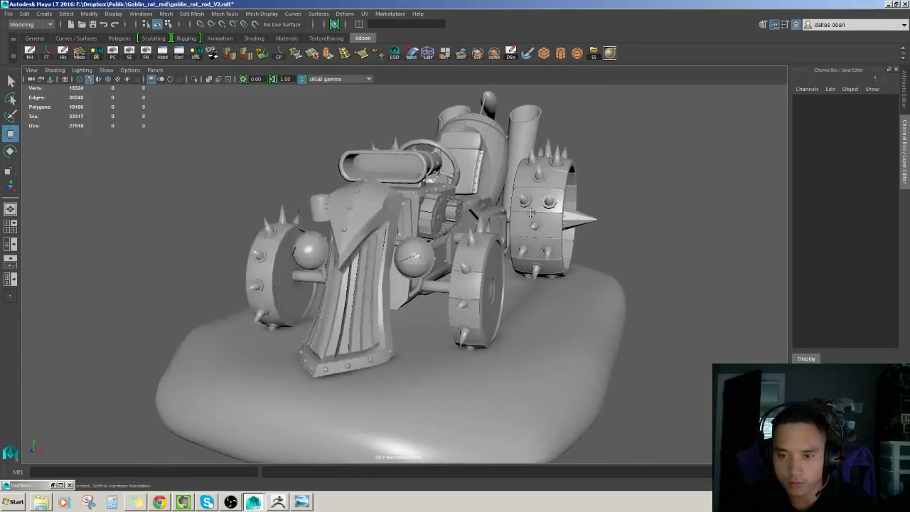
# Examine the front and rear wheels on the full rat rod from near and far
pyautogui.scroll(4, 616, 203)
pyautogui.keyDown('alt'); pyautogui.moveTo(573, 201); pyautogui.dragTo(524, 213); pyautogui.keyUp('alt')
pyautogui.scroll(4, 473, 260)
pyautogui.scroll(-5, 467, 197)
pyautogui.scroll(4, 692, 240)
pyautogui.scroll(-2, 680, 227)
pyautogui.scroll(-3, 619, 199)
pyautogui.scroll(-4, 542, 270)
pyautogui.scroll(4, 538, 252)
pyautogui.scroll(2, 524, 246)
# Isolate the front tyre and select the first pair of edges along one of its tread grooves
pyautogui.click(497, 255)
pyautogui.scroll(4, 497, 256)
pyautogui.hotkey('ctrl', '1')
pyautogui.scroll(4, 575, 264)
pyautogui.scroll(-3, 553, 265)
pyautogui.moveTo(543, 238); pyautogui.dragTo(548, 221, button='right')
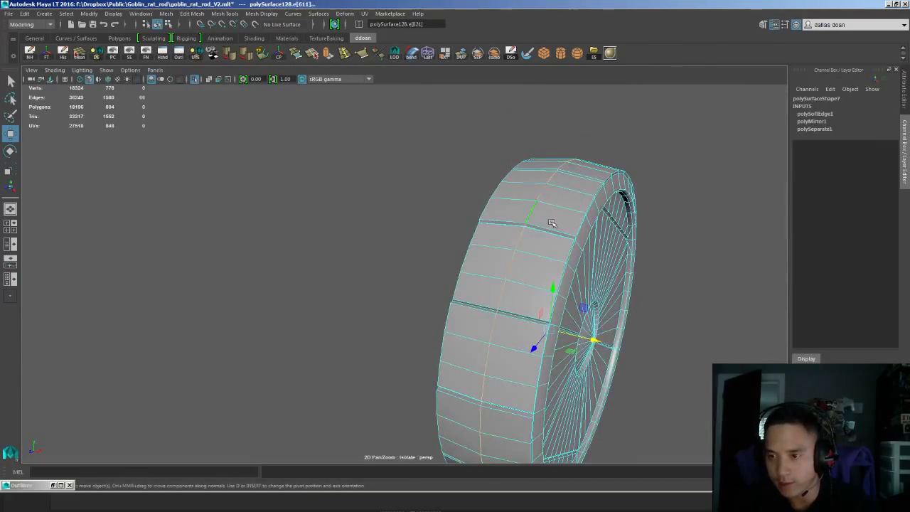
pyautogui.scroll(4, 547, 221)
pyautogui.keyDown('alt'); pyautogui.moveTo(546, 222); pyautogui.dragTo(464, 246); pyautogui.keyUp('alt')
pyautogui.press('f')
pyautogui.scroll(-5, 465, 246)
pyautogui.scroll(3, 469, 245)
pyautogui.keyDown('alt'); pyautogui.moveTo(483, 263); pyautogui.dragTo(518, 185, button='middle'); pyautogui.keyUp('alt')
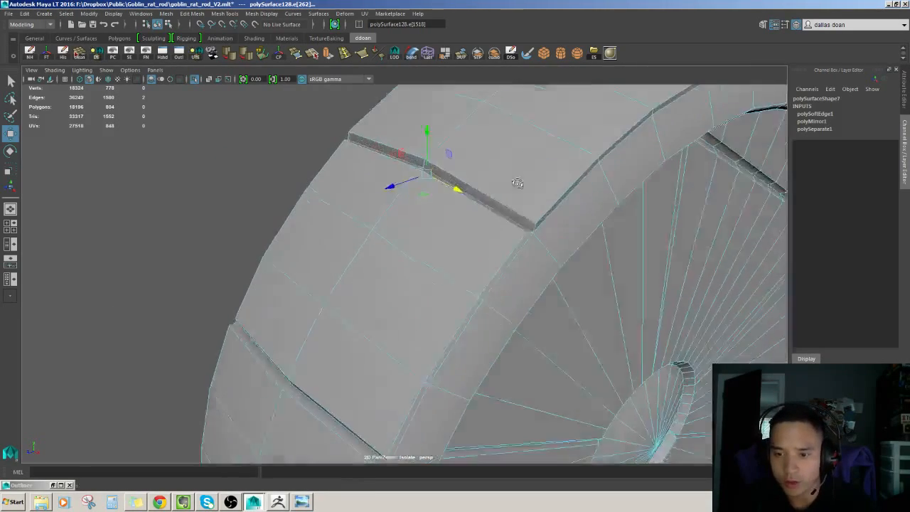
pyautogui.keyDown('alt'); pyautogui.moveTo(518, 185); pyautogui.dragTo(445, 340); pyautogui.keyUp('alt')
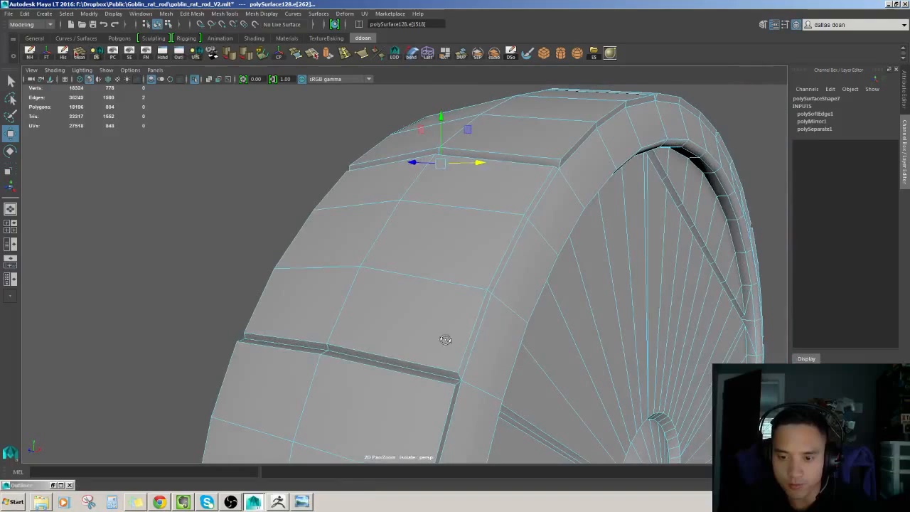
# Add the matching edges of further tread grooves around the tyre to the edge selection
pyautogui.keyDown('shift'); pyautogui.doubleClick(354, 355); pyautogui.keyUp('shift')
pyautogui.keyDown('alt'); pyautogui.moveTo(355, 353); pyautogui.dragTo(527, 244); pyautogui.keyUp('alt')
pyautogui.keyDown('shift'); pyautogui.click(468, 178); pyautogui.keyUp('shift')
pyautogui.keyDown('shift'); pyautogui.doubleClick(510, 281); pyautogui.keyUp('shift')
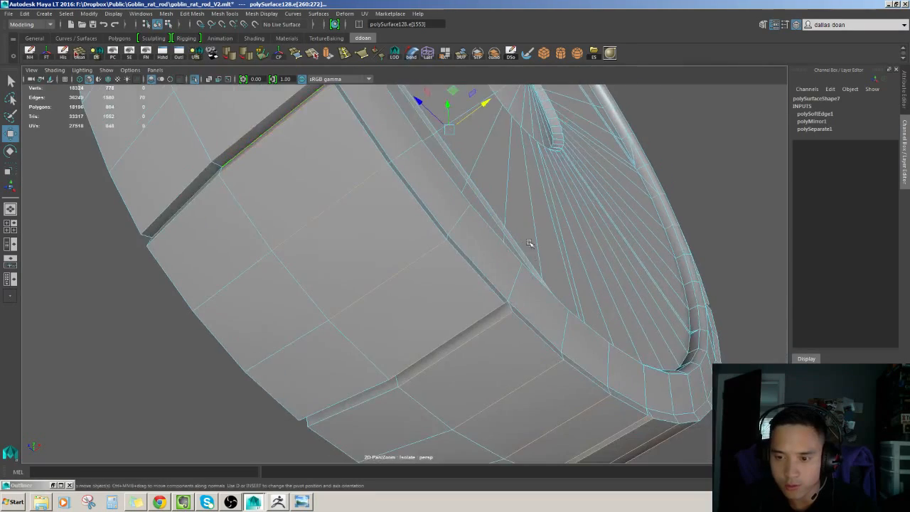
pyautogui.keyDown('alt'); pyautogui.moveTo(370, 217); pyautogui.dragTo(429, 307); pyautogui.keyUp('alt')
pyautogui.keyDown('shift'); pyautogui.doubleClick(307, 306); pyautogui.keyUp('shift')
pyautogui.keyDown('alt'); pyautogui.moveTo(398, 349); pyautogui.dragTo(393, 305); pyautogui.keyUp('alt')
pyautogui.keyDown('shift'); pyautogui.click(361, 320); pyautogui.keyUp('shift')
pyautogui.scroll(4, 441, 294)
pyautogui.keyDown('shift'); pyautogui.click(412, 285); pyautogui.keyUp('shift')
pyautogui.keyDown('alt'); pyautogui.moveTo(390, 264); pyautogui.dragTo(434, 273); pyautogui.keyUp('alt')
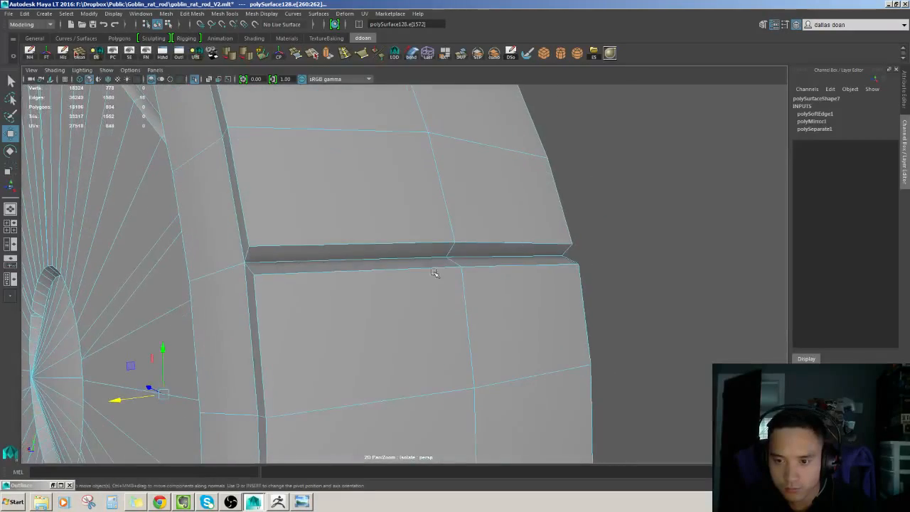
# Complete the groove edge selection, apply the soften/harden edge operation to it, and deselect the tyre
pyautogui.scroll(-5, 336, 255)
pyautogui.keyDown('alt'); pyautogui.moveTo(395, 234); pyautogui.dragTo(412, 265); pyautogui.keyUp('alt')
pyautogui.keyDown('shift'); pyautogui.click(389, 272); pyautogui.keyUp('shift')
pyautogui.keyDown('shift'); pyautogui.click(387, 286); pyautogui.keyUp('shift')
pyautogui.scroll(-3, 398, 279)
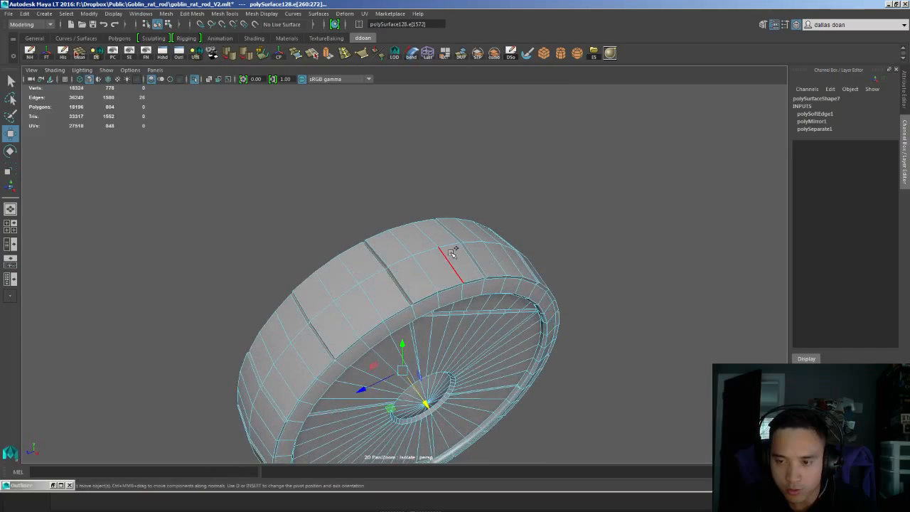
pyautogui.keyDown('shift'); pyautogui.moveTo(555, 259); pyautogui.dragTo(555, 258, button='right'); pyautogui.keyUp('shift')
pyautogui.moveTo(421, 269)
pyautogui.keyDown('alt'); pyautogui.mouseDown()
pyautogui.moveTo(414, 254)
pyautogui.moveTo(423, 246)
pyautogui.mouseUp(); pyautogui.keyUp('alt')
pyautogui.moveTo(422, 298); pyautogui.dragTo(462, 274, button='right')
pyautogui.click(585, 233)
pyautogui.scroll(-2, 585, 233)
pyautogui.keyDown('alt'); pyautogui.moveTo(585, 233); pyautogui.dragTo(573, 231); pyautogui.keyUp('alt')
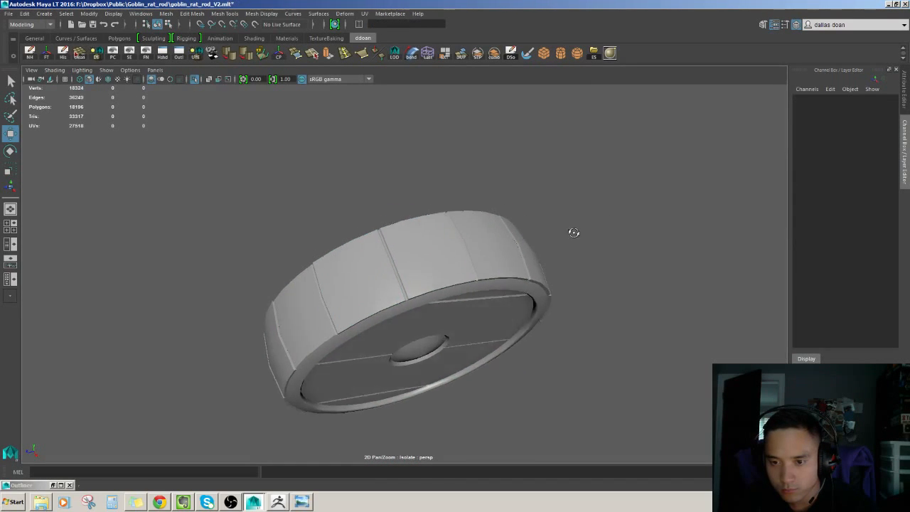
# Examine the tread grooves, wheel face, and centre edge loop of the tyre from several sides
pyautogui.scroll(4, 573, 232)
pyautogui.keyDown('alt'); pyautogui.moveTo(415, 237); pyautogui.dragTo(435, 170); pyautogui.keyUp('alt')
pyautogui.moveTo(435, 170)
pyautogui.keyDown('alt'); pyautogui.mouseDown(button='middle')
pyautogui.moveTo(438, 209)
pyautogui.moveTo(455, 173)
pyautogui.mouseUp(button='middle'); pyautogui.keyUp('alt')
pyautogui.scroll(-4, 455, 173)
pyautogui.keyDown('alt'); pyautogui.moveTo(398, 265); pyautogui.dragTo(430, 268); pyautogui.keyUp('alt')
pyautogui.click(432, 267)
pyautogui.keyDown('alt'); pyautogui.moveTo(412, 231); pyautogui.dragTo(455, 299); pyautogui.keyUp('alt')
pyautogui.click(448, 228)
pyautogui.click(439, 208)
pyautogui.press('r')
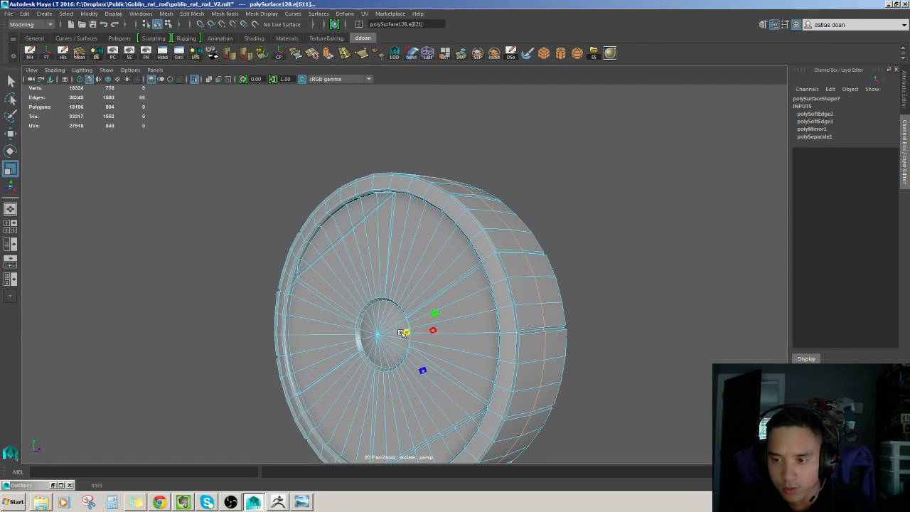
pyautogui.keyDown('alt'); pyautogui.moveTo(402, 332); pyautogui.dragTo(432, 254); pyautogui.keyUp('alt')
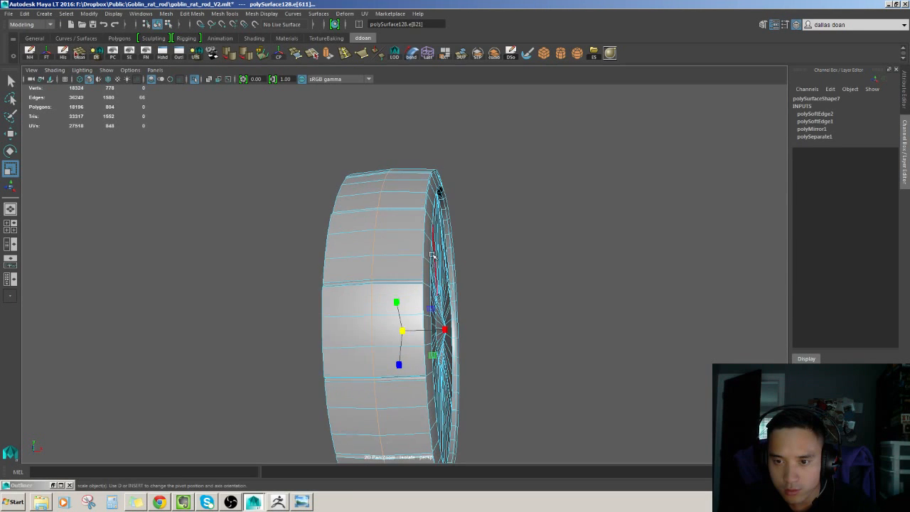
pyautogui.moveTo(414, 274); pyautogui.dragTo(446, 247, button='right')
pyautogui.keyDown('alt'); pyautogui.moveTo(445, 247); pyautogui.dragTo(430, 264); pyautogui.keyUp('alt')
pyautogui.click(487, 279)
pyautogui.keyDown('alt'); pyautogui.moveTo(480, 281); pyautogui.dragTo(456, 272); pyautogui.keyUp('alt')
# Show the full vehicle again and select the rear horizontal spike on the front tyre, ready for moving
pyautogui.hotkey('ctrl', '1')
pyautogui.click(478, 316)
pyautogui.press('w')
pyautogui.press('f')
pyautogui.scroll(-5, 479, 307)
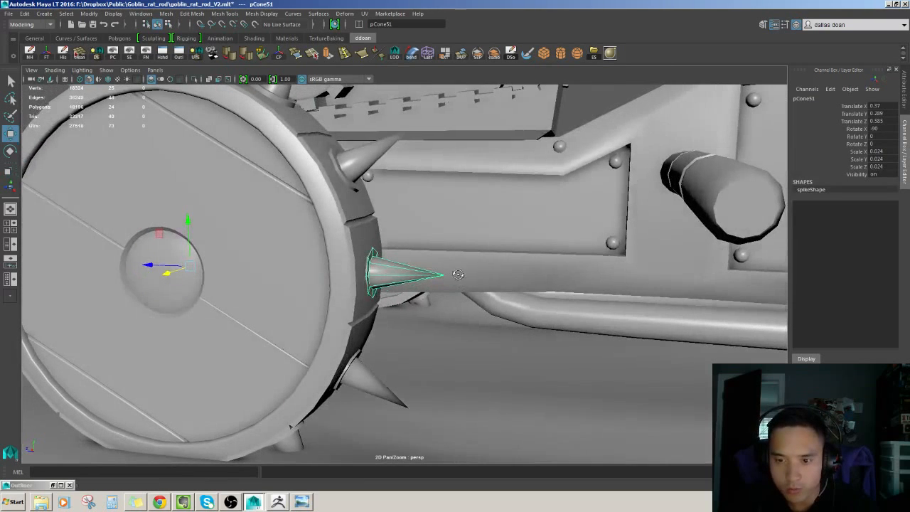
pyautogui.click(279, 54)
pyautogui.keyDown('alt'); pyautogui.moveTo(401, 229); pyautogui.dragTo(374, 256); pyautogui.keyUp('alt')
pyautogui.hotkey('ctrl', 'z')
pyautogui.moveTo(255, 271)
pyautogui.keyDown('alt'); pyautogui.mouseDown()
pyautogui.moveTo(246, 262)
pyautogui.moveTo(250, 285)
pyautogui.mouseUp(); pyautogui.keyUp('alt')
pyautogui.scroll(-3, 351, 268)
pyautogui.keyDown('alt'); pyautogui.moveTo(351, 267); pyautogui.dragTo(405, 288); pyautogui.keyUp('alt')
pyautogui.hotkey('ctrl', 'F11')
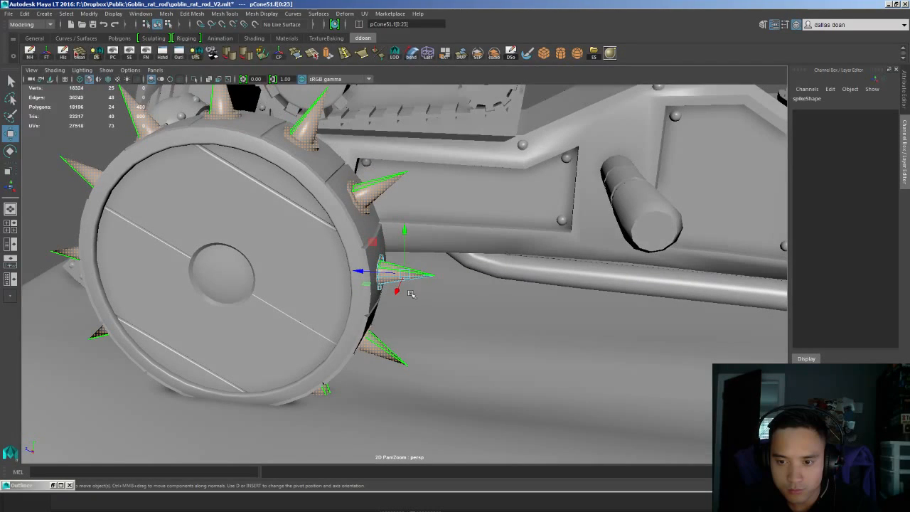
pyautogui.press('F8')
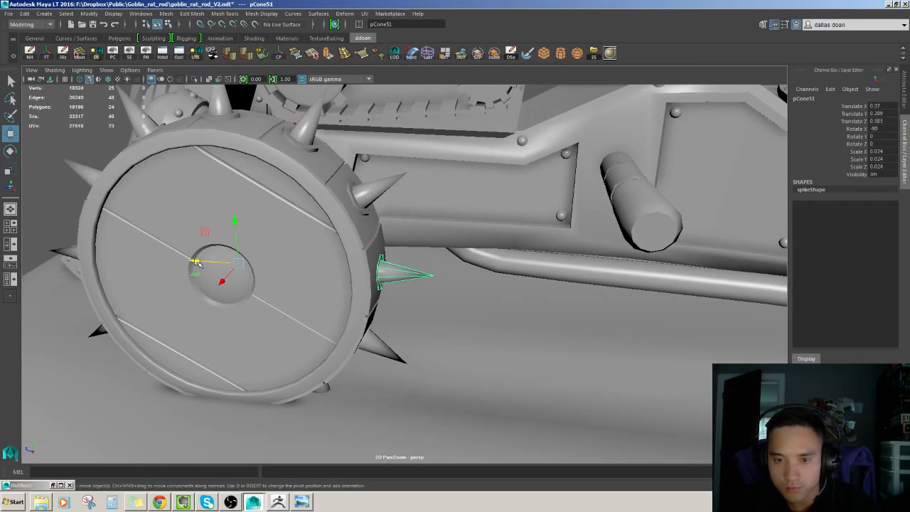
# Nudge the rear horizontal spike to Translate Z 0.581, then centre the pivot of the spike below it and shift that spike slightly
pyautogui.moveTo(196, 262); pyautogui.dragTo(198, 264)
pyautogui.keyDown('alt'); pyautogui.moveTo(409, 395); pyautogui.dragTo(412, 342, button='middle'); pyautogui.keyUp('alt')
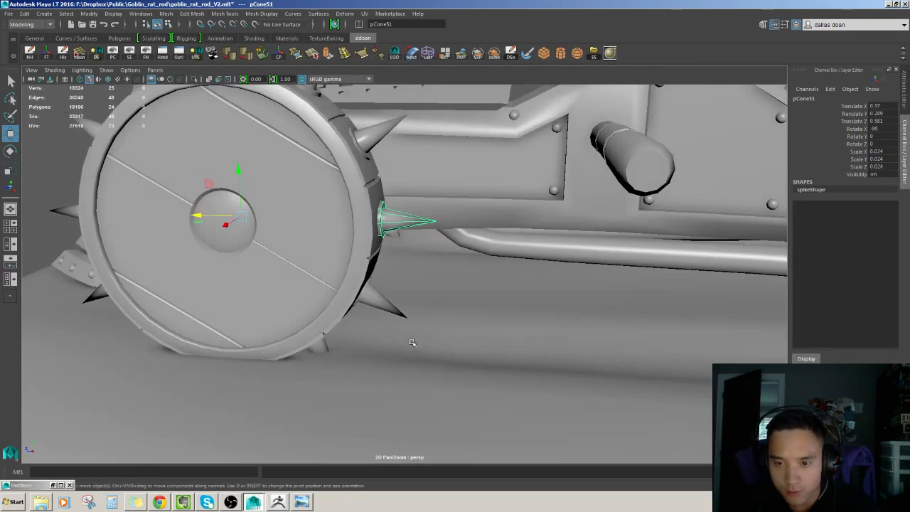
pyautogui.click(385, 307)
pyautogui.keyDown('alt'); pyautogui.moveTo(250, 264); pyautogui.dragTo(231, 219); pyautogui.keyUp('alt')
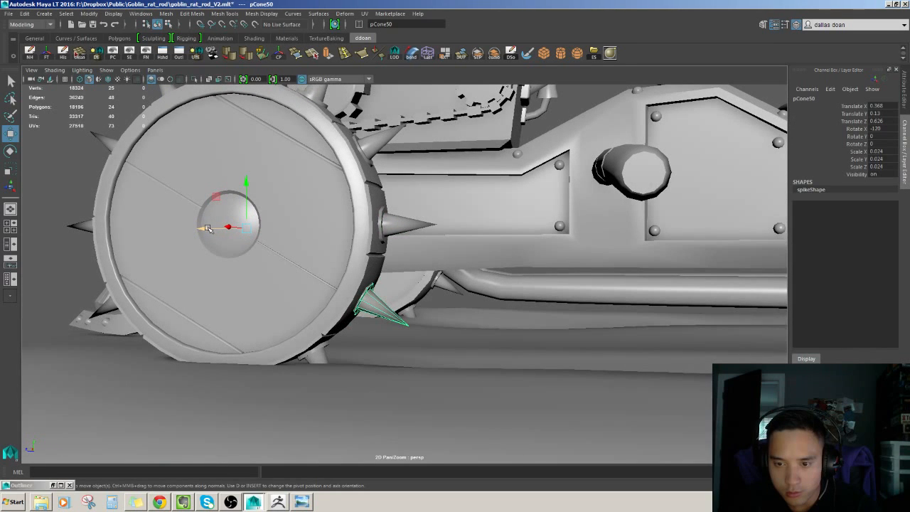
pyautogui.click(286, 48)
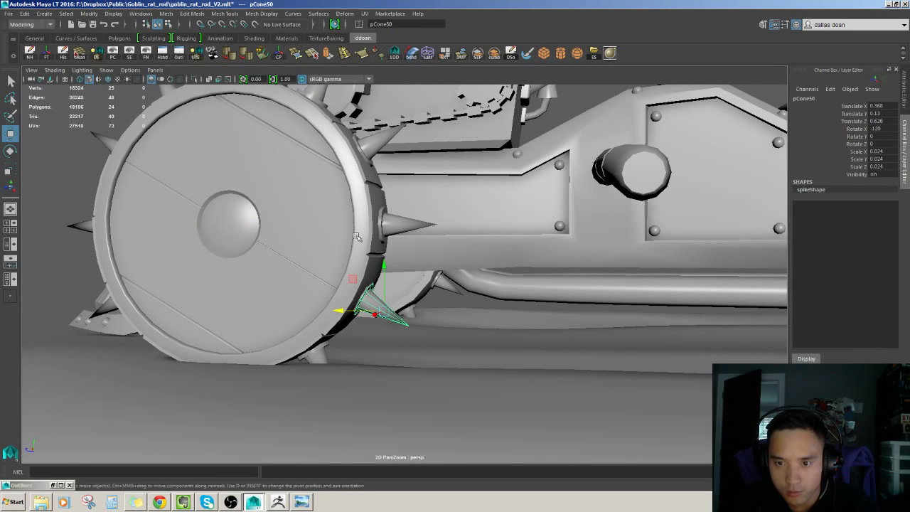
pyautogui.moveTo(384, 311); pyautogui.dragTo(382, 323)
# Check the tip vertex of the rear horizontal spike and inspect the lower spikes' fit against the tyre from several angles
pyautogui.click(399, 221)
pyautogui.moveTo(403, 220); pyautogui.dragTo(379, 218, button='right')
pyautogui.moveTo(407, 204); pyautogui.dragTo(464, 258)
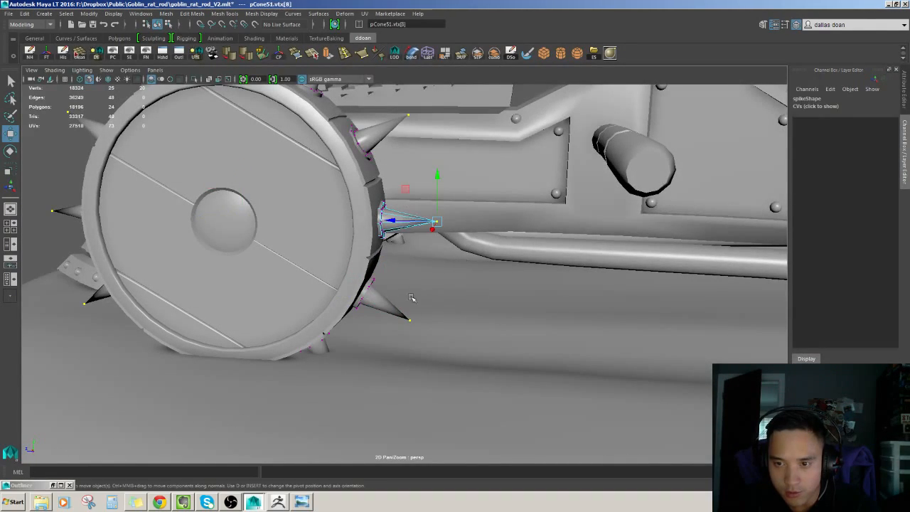
pyautogui.click(391, 306)
pyautogui.keyDown('alt'); pyautogui.moveTo(390, 306); pyautogui.dragTo(389, 285); pyautogui.keyUp('alt')
pyautogui.keyDown('alt'); pyautogui.moveTo(357, 358); pyautogui.dragTo(394, 339, button='middle'); pyautogui.keyUp('alt')
pyautogui.click(384, 338)
pyautogui.keyDown('alt'); pyautogui.moveTo(383, 339); pyautogui.dragTo(460, 344); pyautogui.keyUp('alt')
pyautogui.keyDown('alt'); pyautogui.moveTo(277, 340); pyautogui.dragTo(365, 334, button='middle'); pyautogui.keyUp('alt')
# Centre the pivot of the spike under the tyre's lower front and adjust its position against the tread
pyautogui.click(324, 342)
pyautogui.keyDown('alt'); pyautogui.moveTo(325, 342); pyautogui.dragTo(339, 305); pyautogui.keyUp('alt')
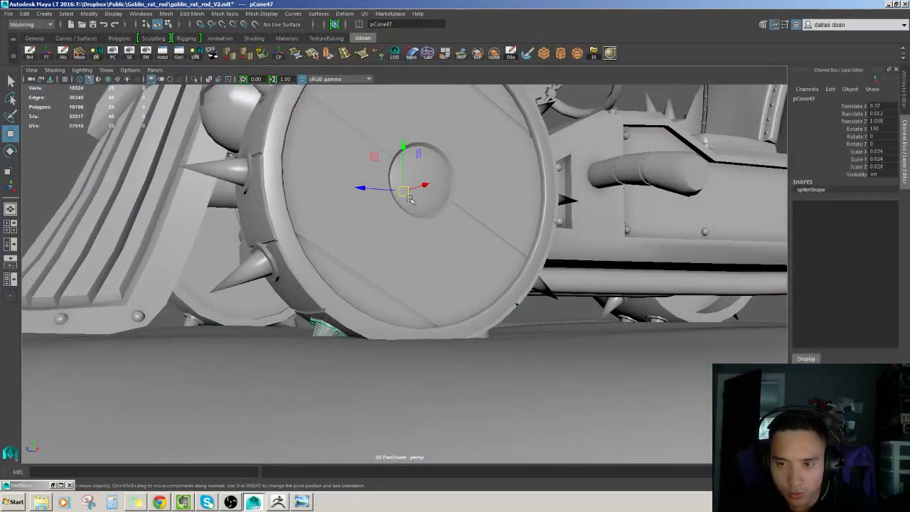
pyautogui.click(294, 56)
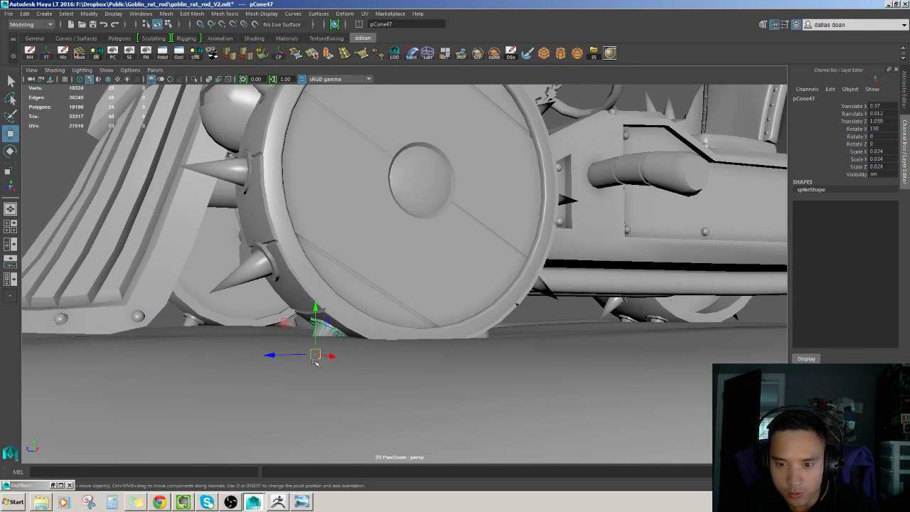
pyautogui.moveTo(315, 360); pyautogui.dragTo(422, 334)
# Adjust the spikes on the tyre's front and upper front so their bases sit against the tread
pyautogui.click(353, 319)
pyautogui.keyDown('alt'); pyautogui.moveTo(354, 319); pyautogui.dragTo(418, 264); pyautogui.keyUp('alt')
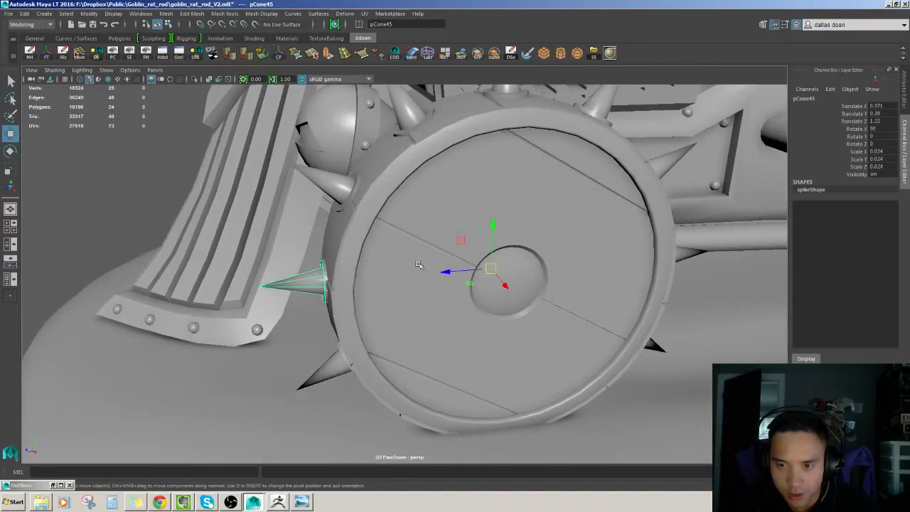
pyautogui.moveTo(492, 267); pyautogui.dragTo(506, 299)
pyautogui.click(358, 224)
pyautogui.keyDown('alt'); pyautogui.moveTo(498, 243); pyautogui.dragTo(498, 255); pyautogui.keyUp('alt')
pyautogui.click(439, 162)
pyautogui.keyDown('alt'); pyautogui.moveTo(466, 192); pyautogui.dragTo(467, 200, button='middle'); pyautogui.keyUp('alt')
pyautogui.keyDown('alt'); pyautogui.moveTo(467, 199); pyautogui.dragTo(459, 213); pyautogui.keyUp('alt')
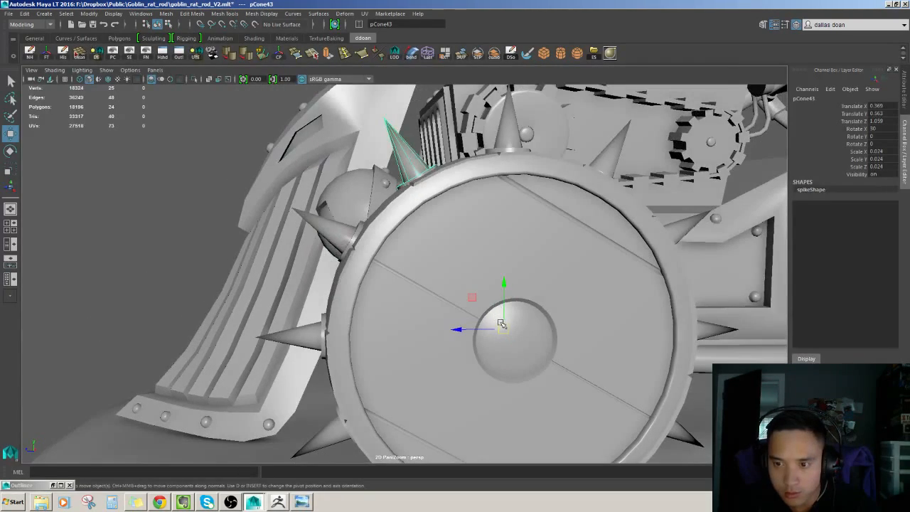
pyautogui.moveTo(501, 323); pyautogui.dragTo(502, 325)
# Examine the whole vehicle from the front and select the opposite front wheel for comparison
pyautogui.keyDown('alt'); pyautogui.moveTo(501, 325); pyautogui.dragTo(477, 298, button='right'); pyautogui.keyUp('alt')
pyautogui.keyDown('alt'); pyautogui.moveTo(477, 298); pyautogui.dragTo(490, 334); pyautogui.keyUp('alt')
pyautogui.click(209, 223)
pyautogui.keyDown('alt'); pyautogui.moveTo(208, 223); pyautogui.dragTo(327, 202); pyautogui.keyUp('alt')
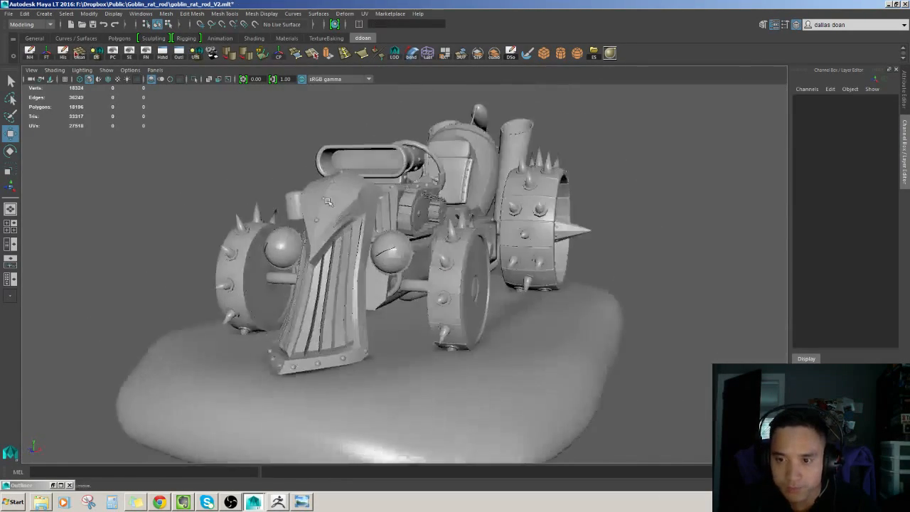
pyautogui.keyDown('alt'); pyautogui.moveTo(327, 202); pyautogui.dragTo(380, 213, button='right'); pyautogui.keyUp('alt')
pyautogui.keyDown('alt'); pyautogui.moveTo(380, 213); pyautogui.dragTo(427, 228); pyautogui.keyUp('alt')
pyautogui.click(488, 264)
pyautogui.keyDown('alt'); pyautogui.moveTo(487, 264); pyautogui.dragTo(452, 226); pyautogui.keyUp('alt')
pyautogui.click(172, 286)
pyautogui.keyDown('alt'); pyautogui.moveTo(173, 286); pyautogui.dragTo(168, 312); pyautogui.keyUp('alt')
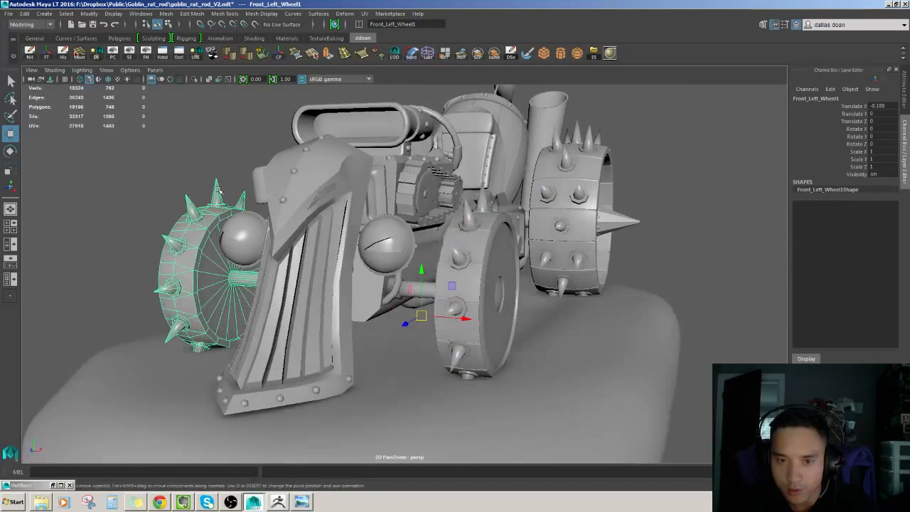
# Display the scene hierarchy and expand the polySurface126 group to identify which wheel part each piece is
pyautogui.click(178, 55)
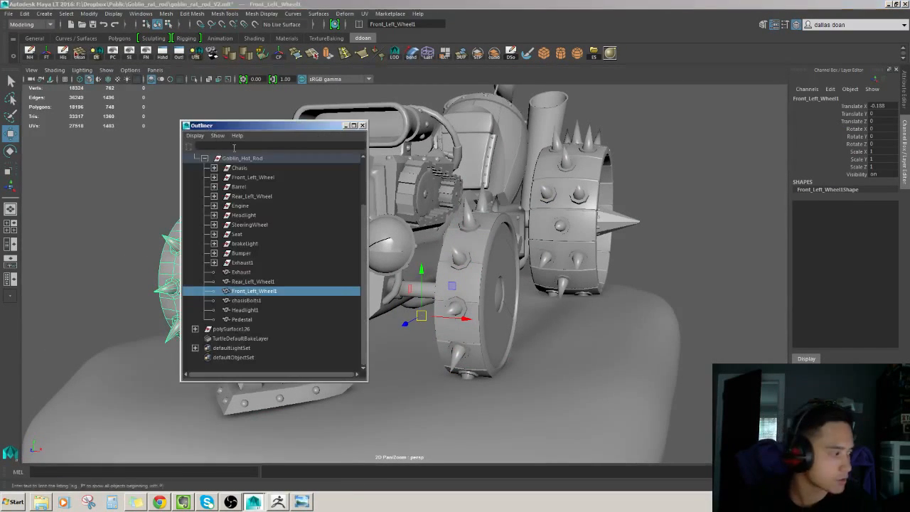
pyautogui.click(273, 282)
pyautogui.click(273, 290)
pyautogui.click(474, 284)
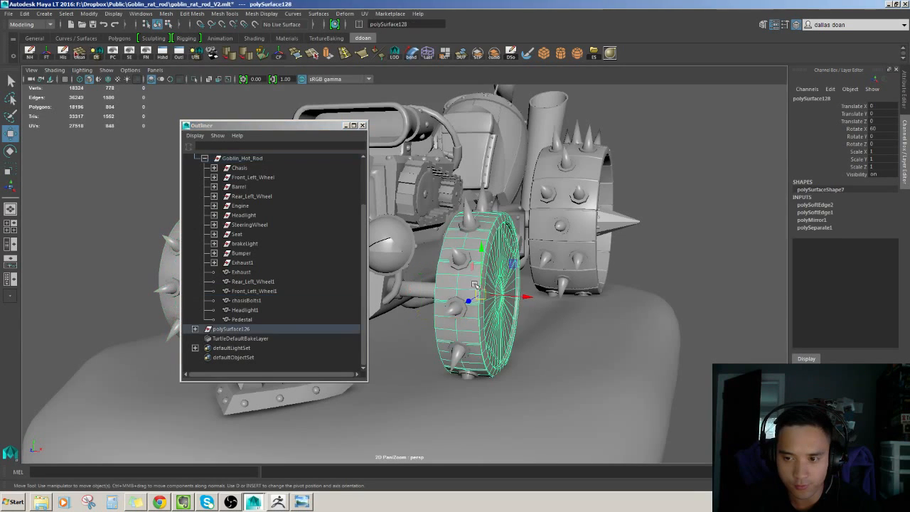
pyautogui.click(195, 329)
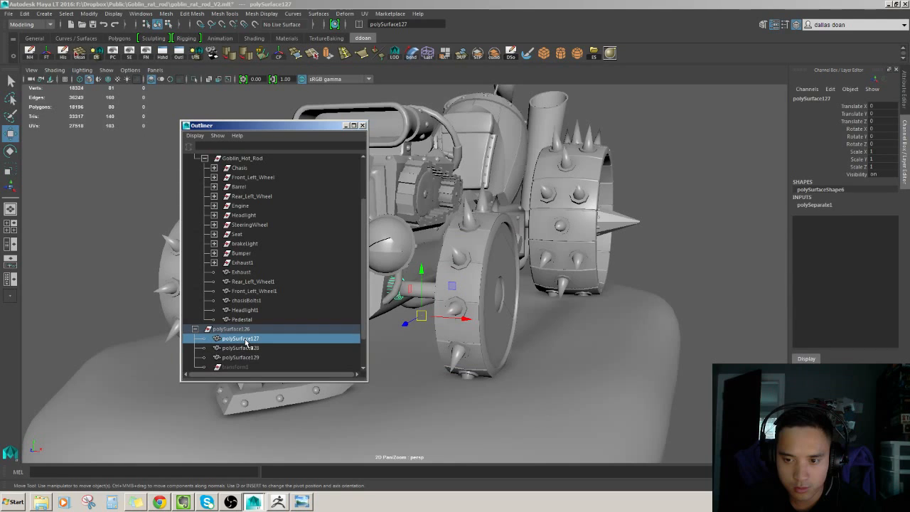
pyautogui.click(252, 347)
pyautogui.click(270, 357)
pyautogui.keyDown('alt'); pyautogui.moveTo(440, 313); pyautogui.dragTo(337, 316); pyautogui.keyUp('alt')
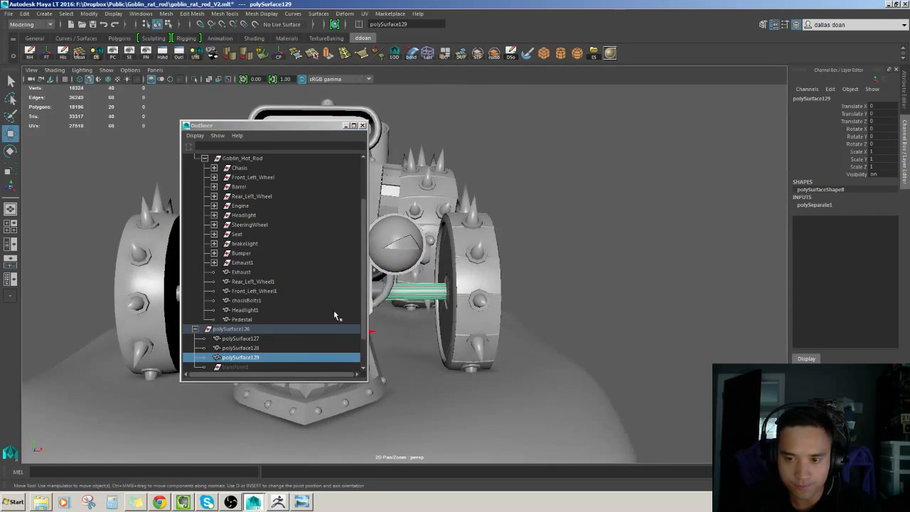
# Select polySurface127, polySurface128 and polySurface129 together and combine them into one mesh
pyautogui.moveTo(250, 347); pyautogui.dragTo(254, 340)
pyautogui.click(270, 338)
pyautogui.click(233, 347)
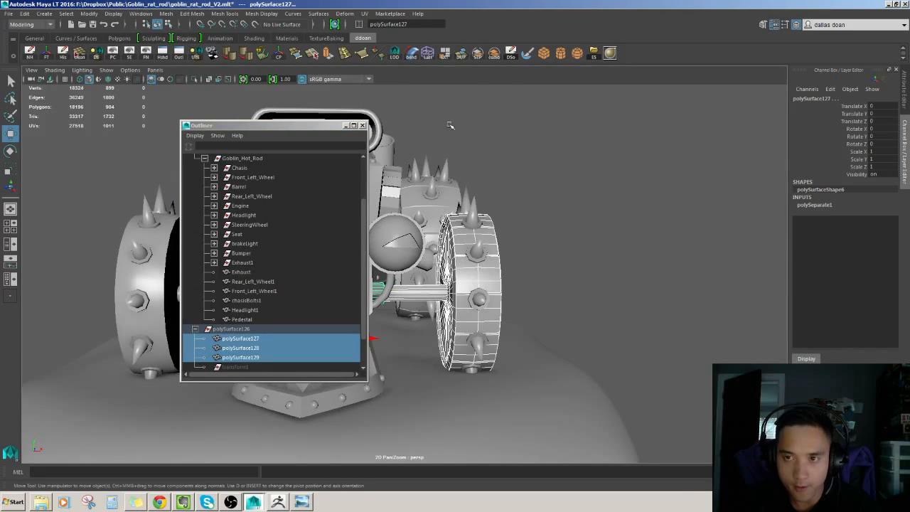
pyautogui.keyDown('shift'); pyautogui.moveTo(484, 412); pyautogui.dragTo(483, 425, button='right'); pyautogui.keyUp('shift')
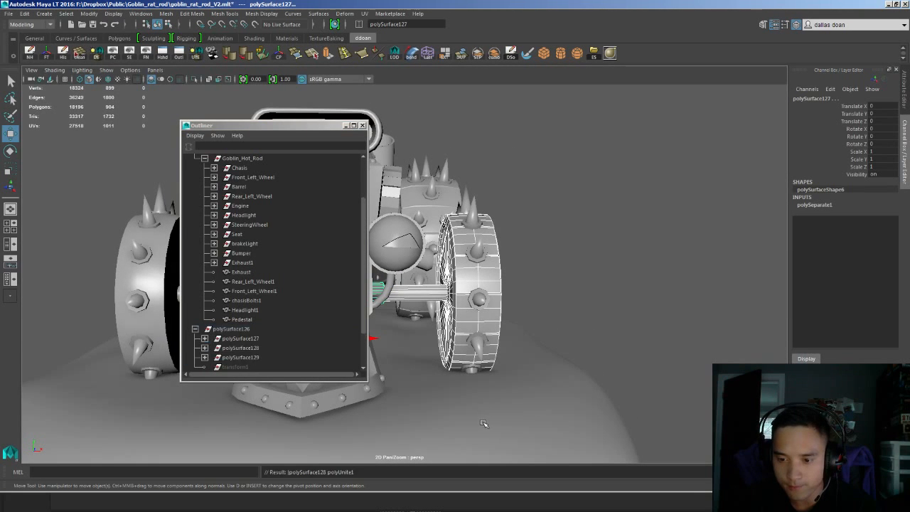
# Parent the combined polySurface128 mesh to the Front_Left_Wheel group in the scene hierarchy
pyautogui.scroll(-2, 251, 289)
pyautogui.click(240, 333)
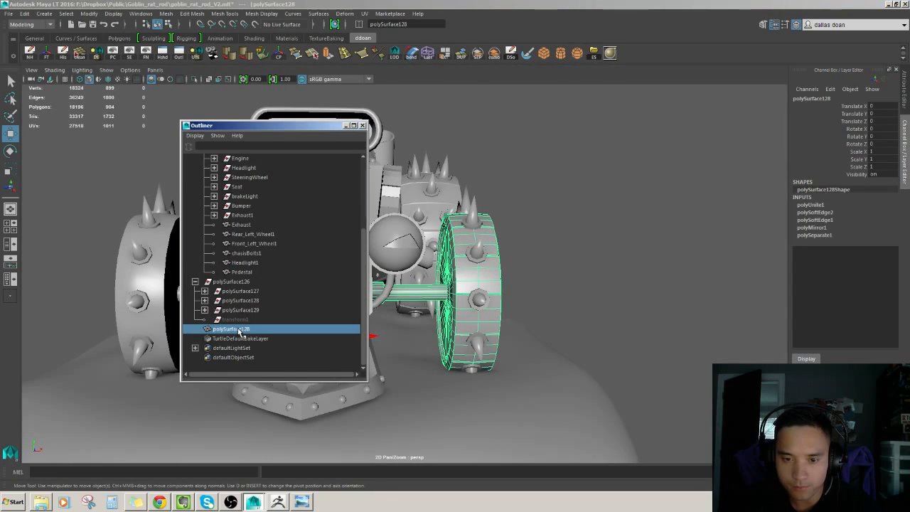
pyautogui.scroll(4, 239, 332)
pyautogui.scroll(-3, 239, 332)
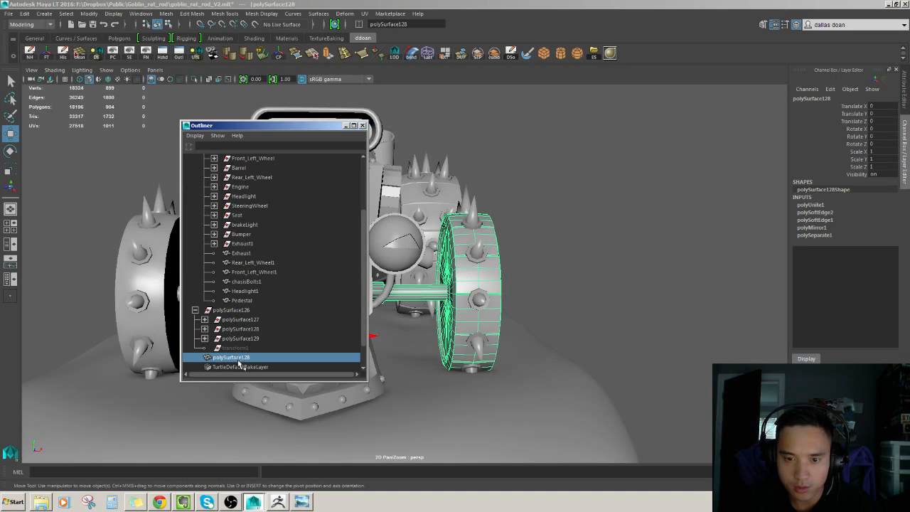
pyautogui.moveTo(232, 360)
pyautogui.mouseDown()
pyautogui.moveTo(280, 218)
pyautogui.moveTo(263, 171)
pyautogui.moveTo(258, 201)
pyautogui.mouseUp()
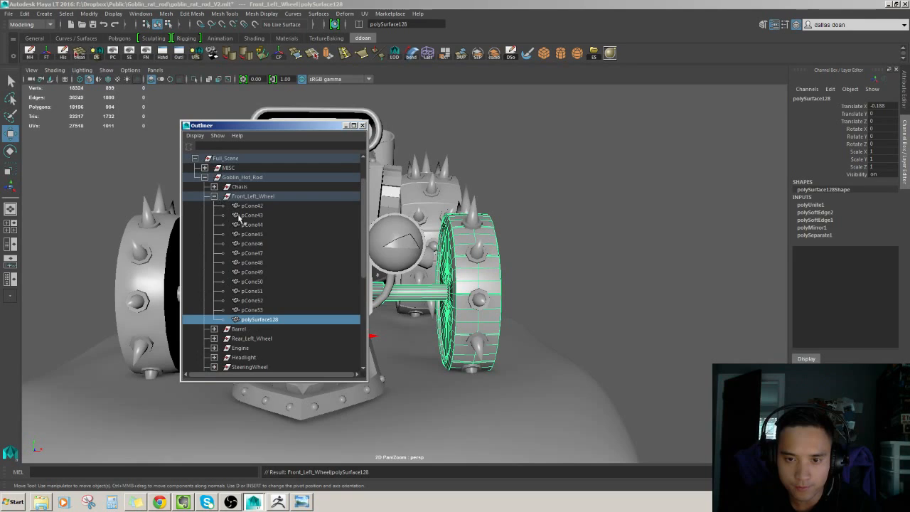
pyautogui.click(259, 196)
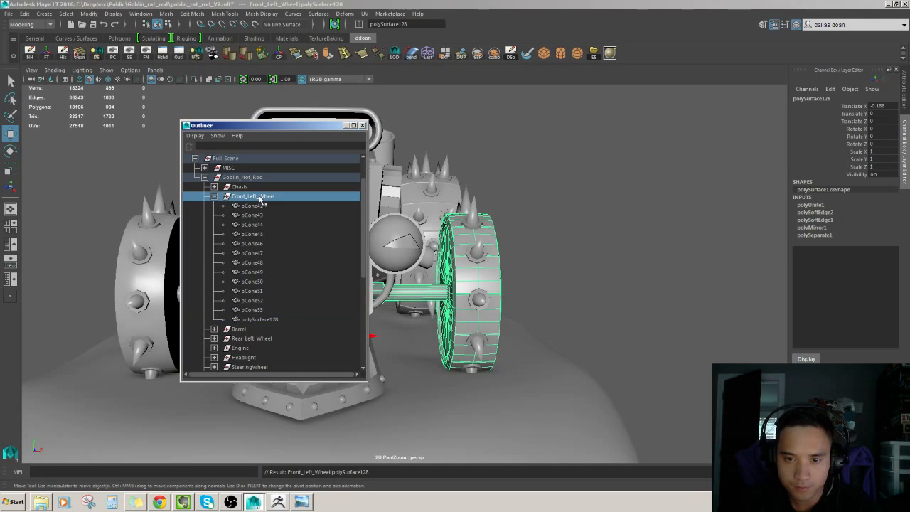
# Rename the combined mesh inside the Front_Left_Wheel group as Front_Left_Wheel
pyautogui.doubleClick(253, 319)
pyautogui.write('Fron')
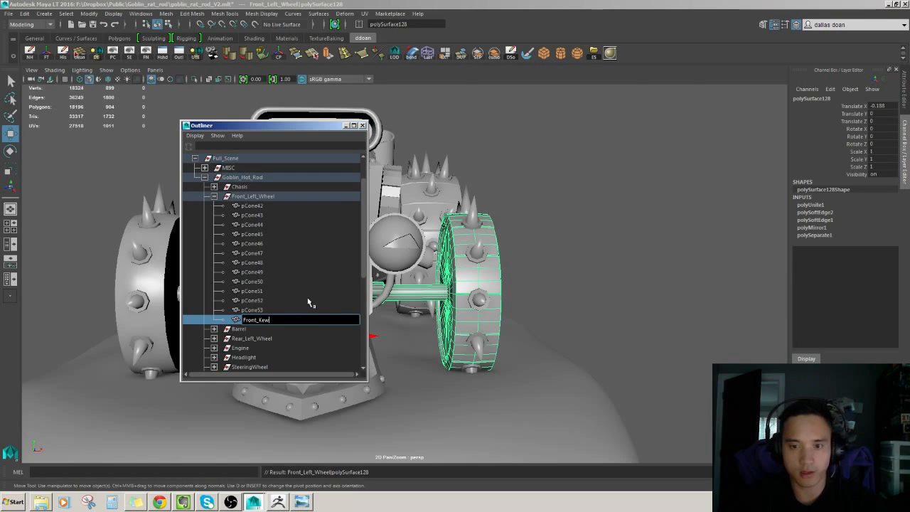
pyautogui.write('t_L')
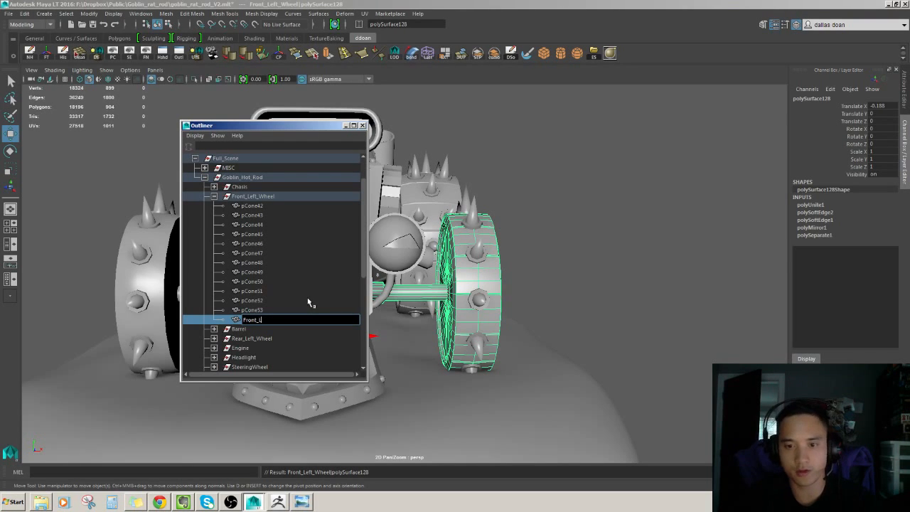
pyautogui.write('eft_Wheel')
pyautogui.press('Return')
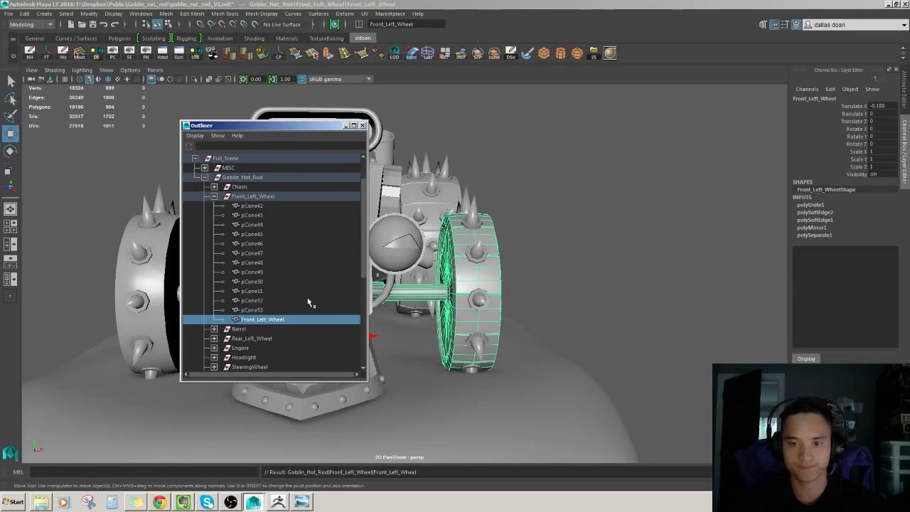
# Delete the combined wheel's construction history and check the wheel on the vehicle from several sides
pyautogui.click(609, 203)
pyautogui.keyDown('alt'); pyautogui.moveTo(609, 204); pyautogui.dragTo(495, 267); pyautogui.keyUp('alt')
pyautogui.click(495, 267)
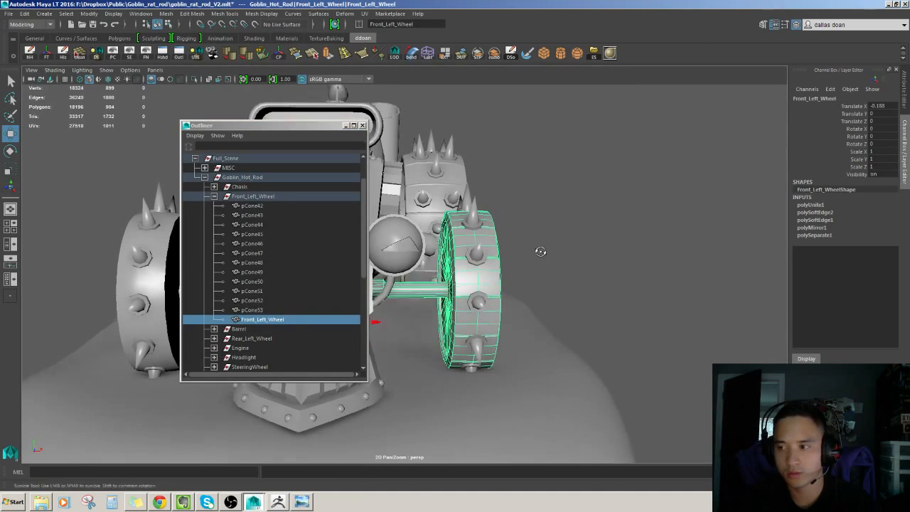
pyautogui.click(579, 207)
pyautogui.keyDown('alt'); pyautogui.moveTo(578, 207); pyautogui.dragTo(457, 254); pyautogui.keyUp('alt')
pyautogui.click(504, 289)
pyautogui.click(380, 104)
pyautogui.keyDown('alt'); pyautogui.moveTo(414, 206); pyautogui.dragTo(353, 257); pyautogui.keyUp('alt')
pyautogui.click(464, 282)
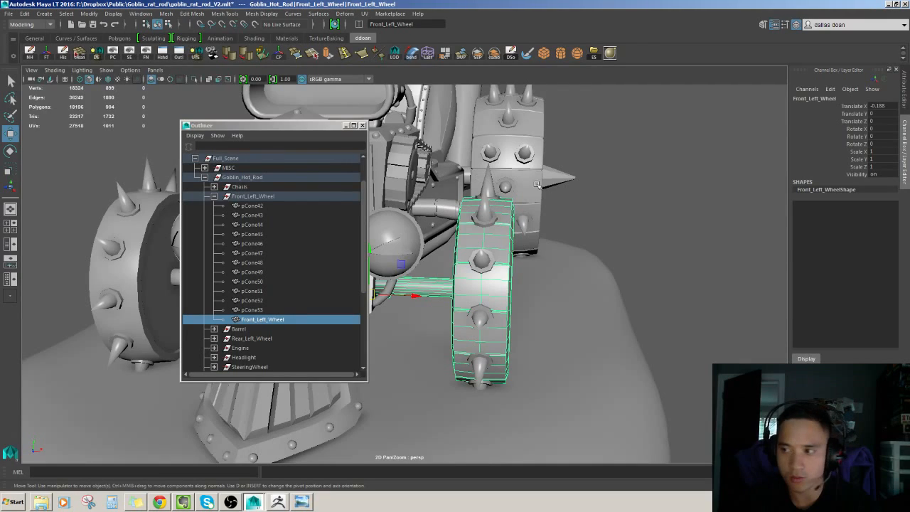
pyautogui.keyDown('alt'); pyautogui.moveTo(521, 184); pyautogui.dragTo(553, 244); pyautogui.keyUp('alt')
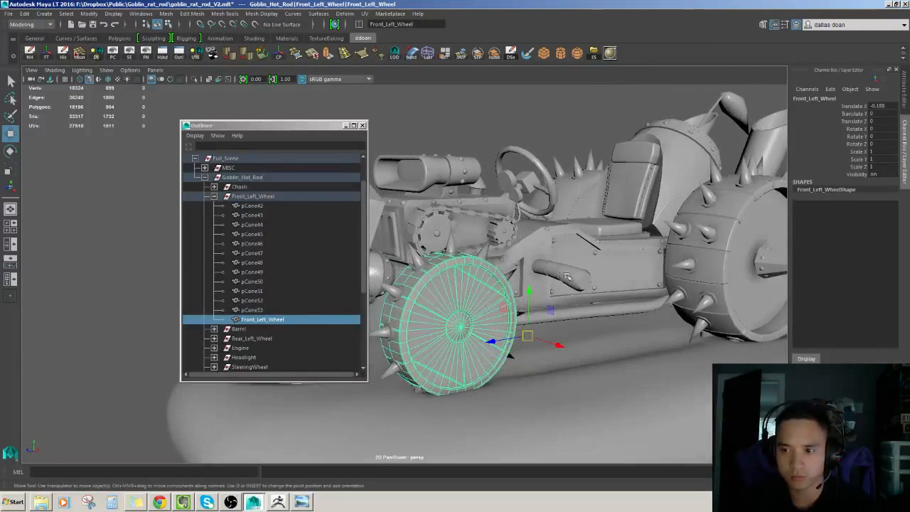
pyautogui.scroll(-5, 464, 283)
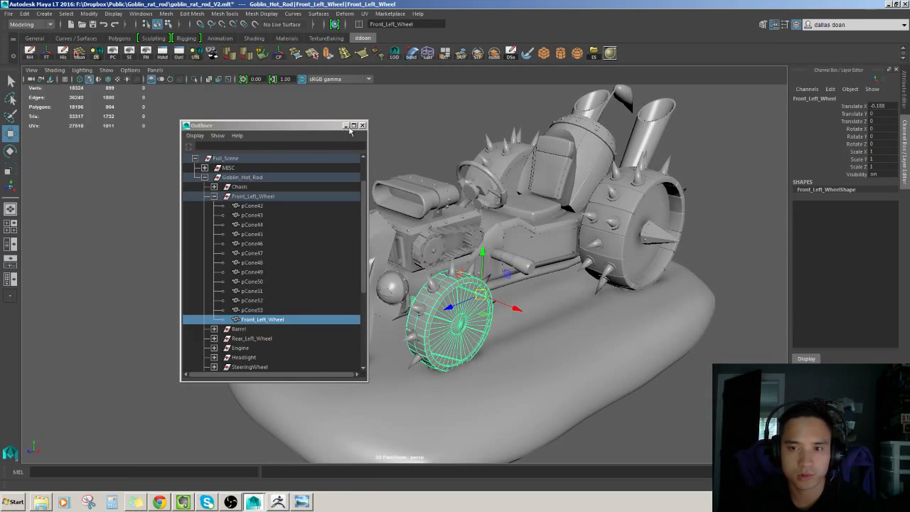
# Export the selected Front_Left_Wheel mesh as OBJ into the zbrush folder, replacing the existing FrontLeftWheel.obj
pyautogui.doubleClick(275, 319)
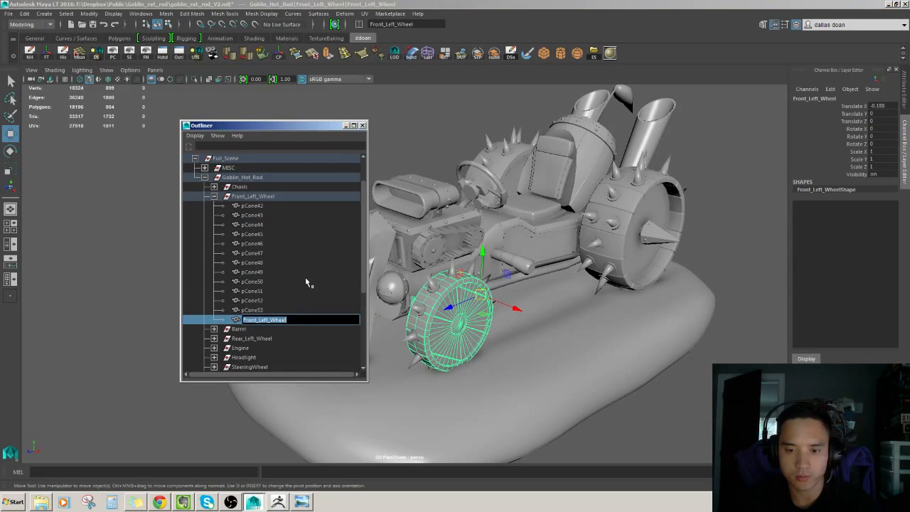
pyautogui.click(274, 319)
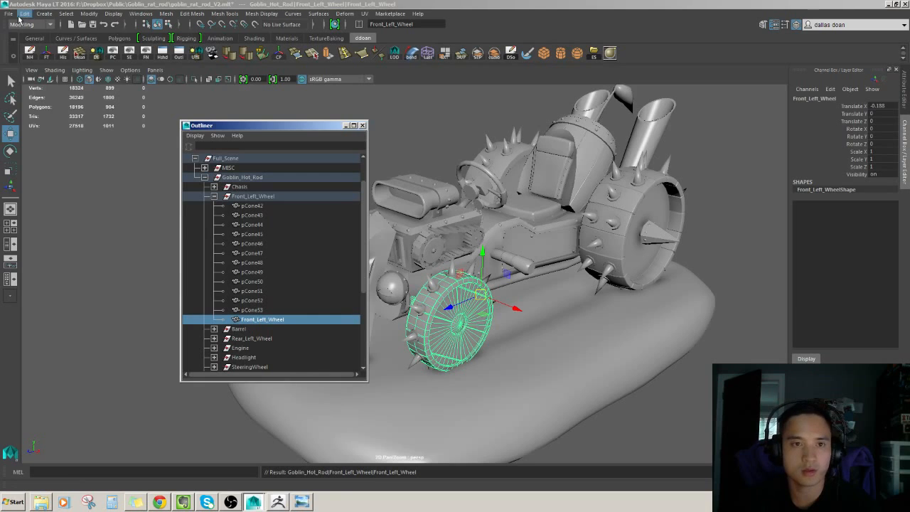
pyautogui.click(9, 14)
pyautogui.click(39, 128)
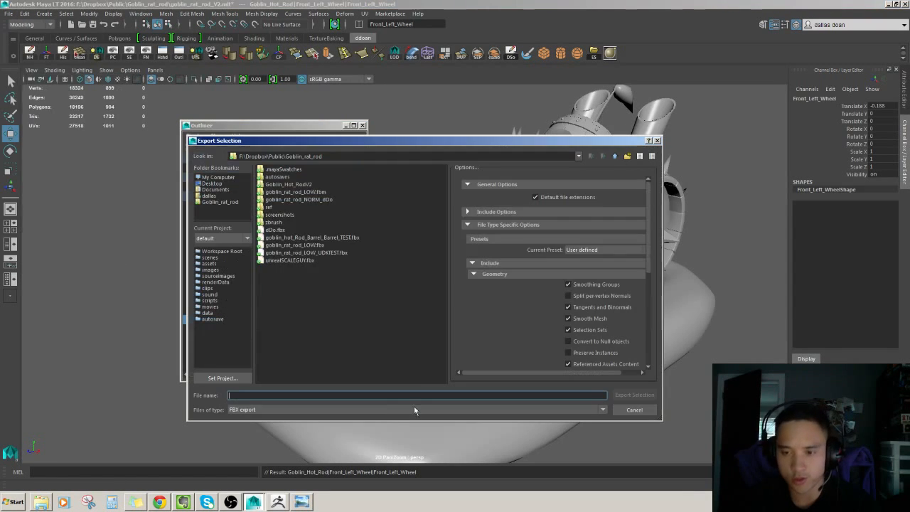
pyautogui.click(286, 411)
pyautogui.click(286, 418)
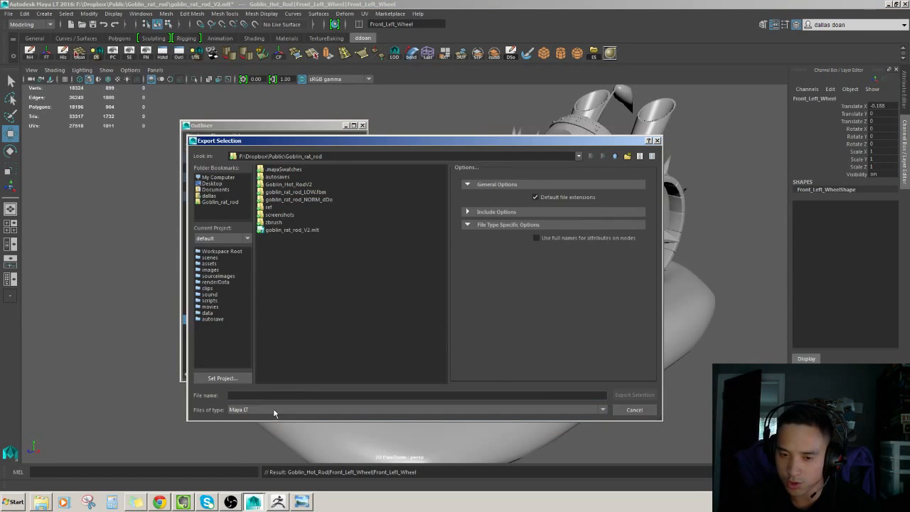
pyautogui.click(278, 410)
pyautogui.click(245, 423)
pyautogui.doubleClick(273, 222)
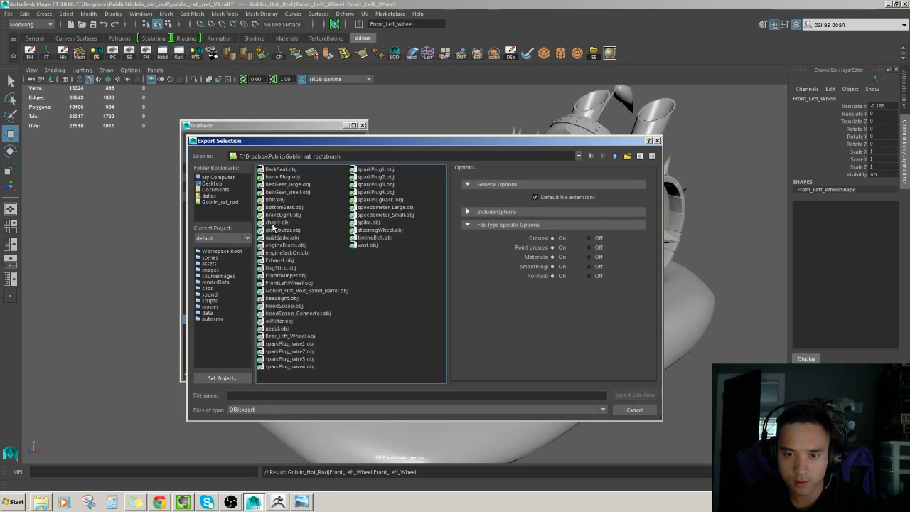
pyautogui.click(291, 282)
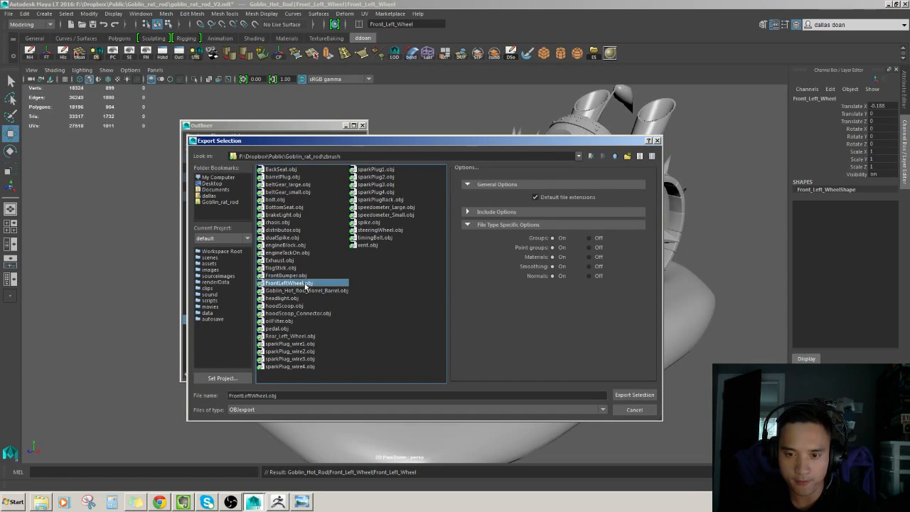
pyautogui.click(634, 394)
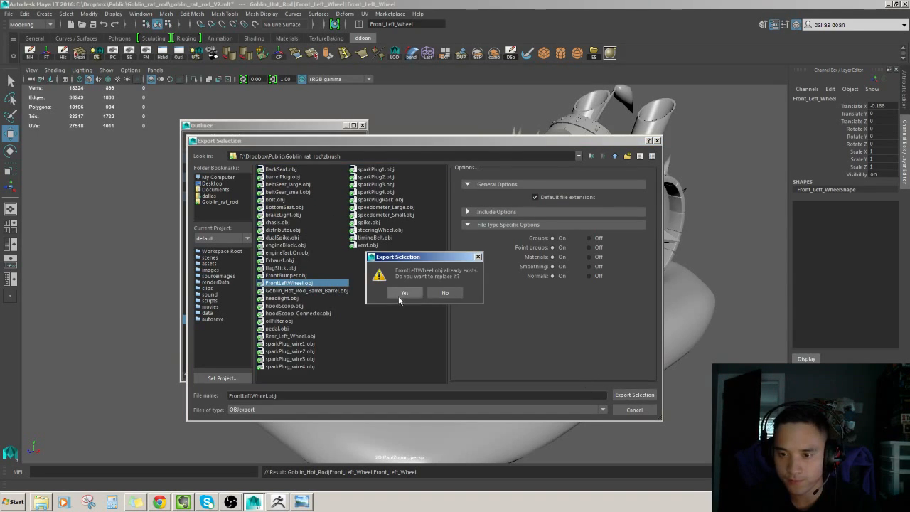
pyautogui.click(405, 293)
# Switch to ZBrush and delete the old FrontLeftWheel subtool from the hot rod
pyautogui.hotkey('alt', 'Tab')
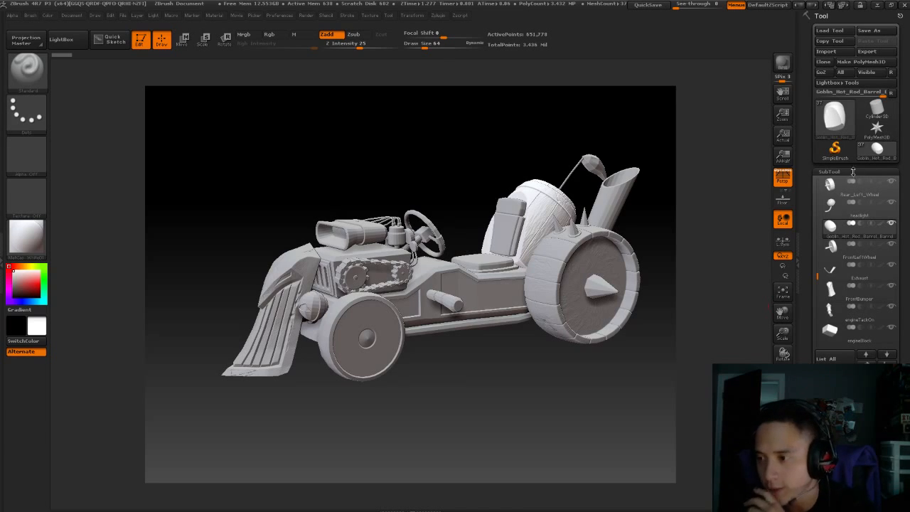
pyautogui.click(829, 185)
pyautogui.click(828, 289)
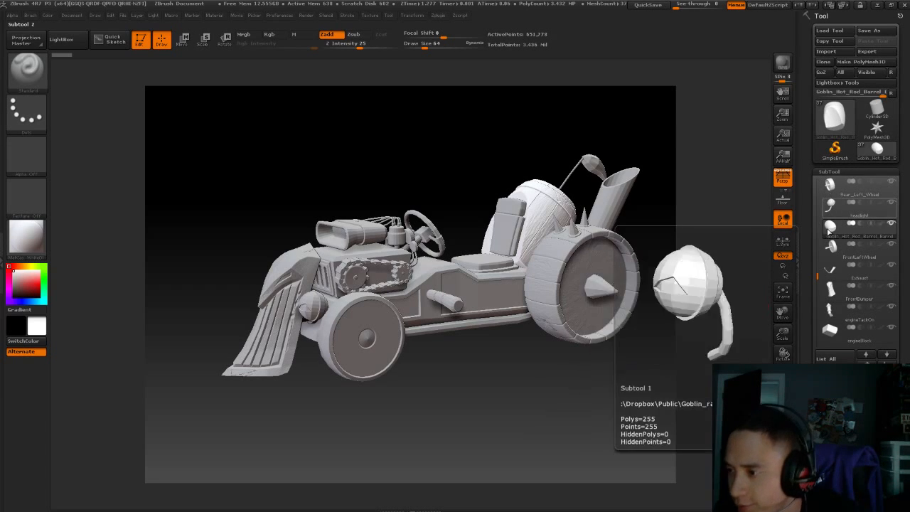
pyautogui.click(830, 246)
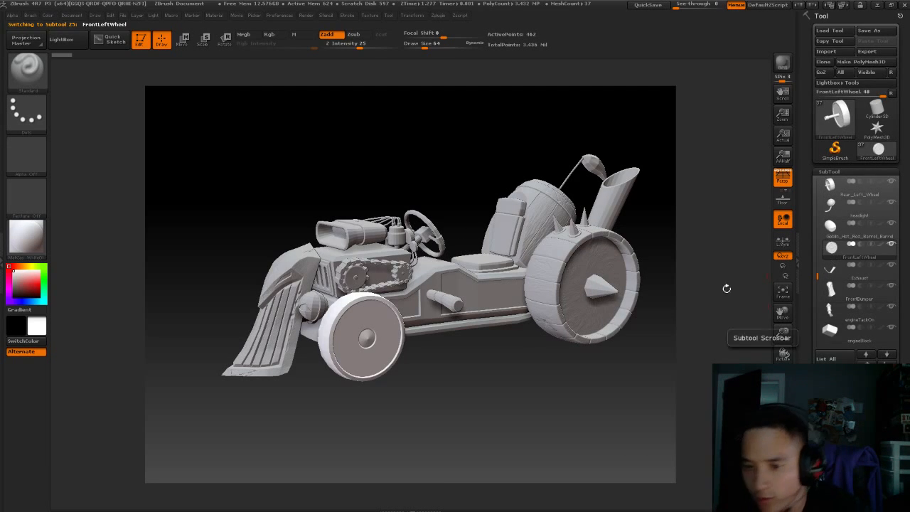
pyautogui.moveTo(520, 367); pyautogui.dragTo(559, 320)
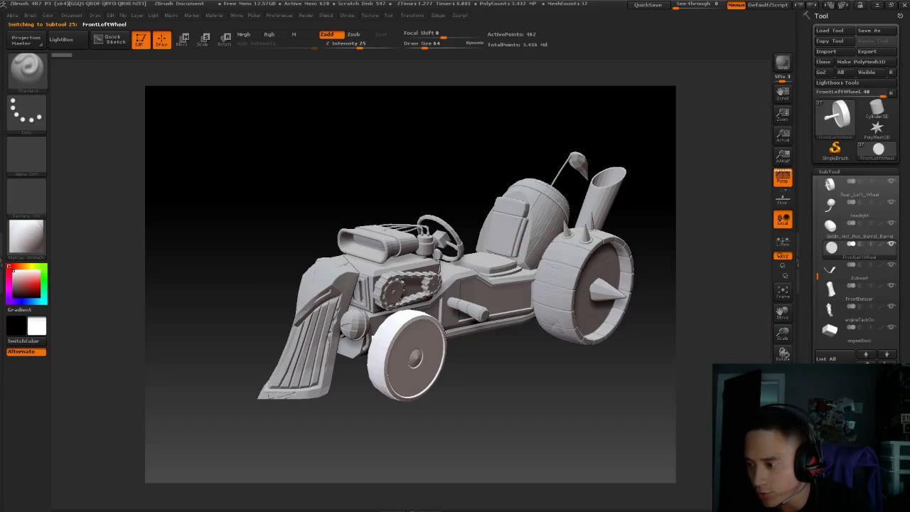
pyautogui.click(879, 352)
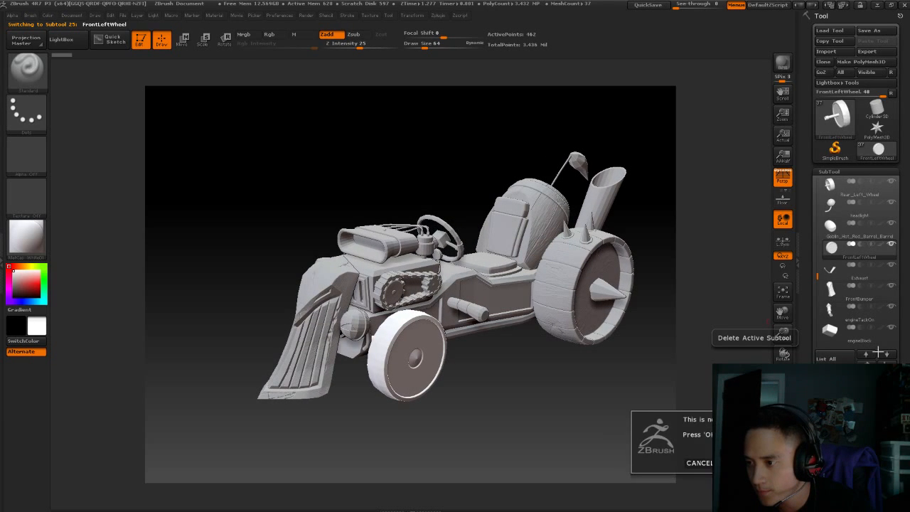
pyautogui.click(728, 463)
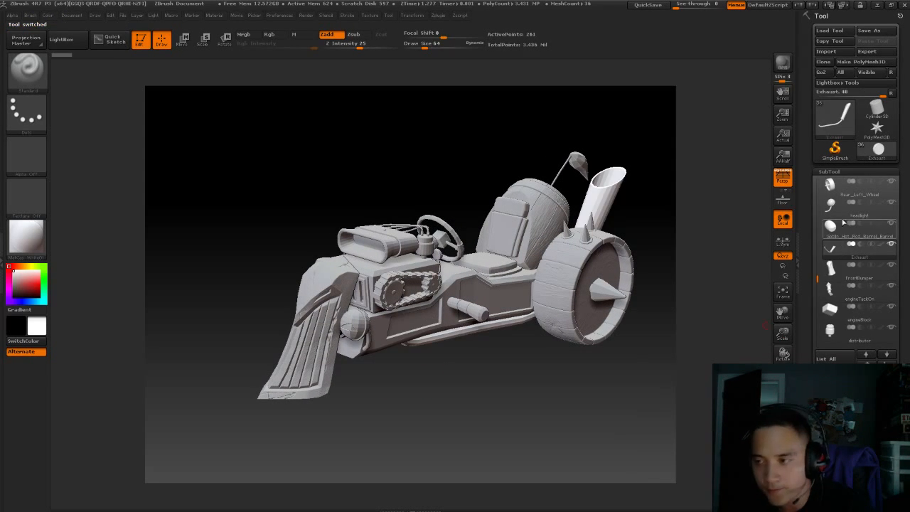
# Import FrontLeftWheel.obj from the zbrush folder into the PolyMesh3D star tool
pyautogui.click(874, 127)
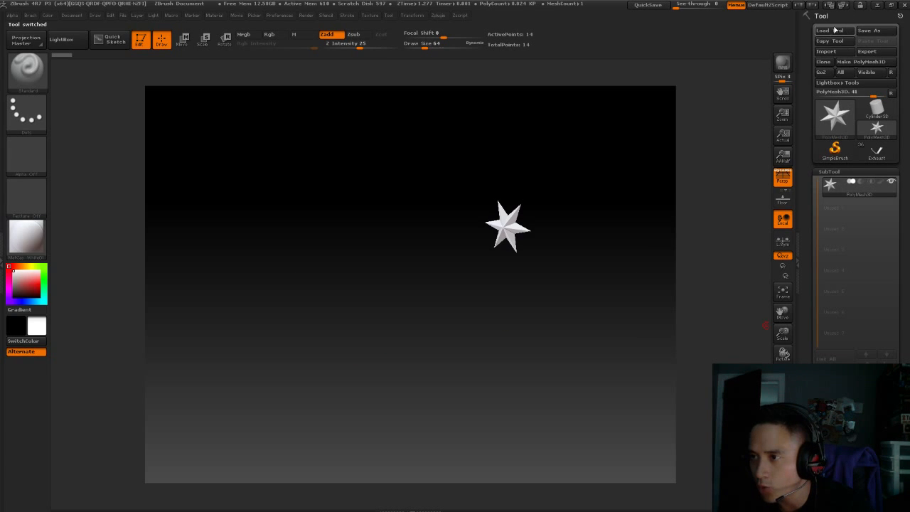
pyautogui.click(825, 52)
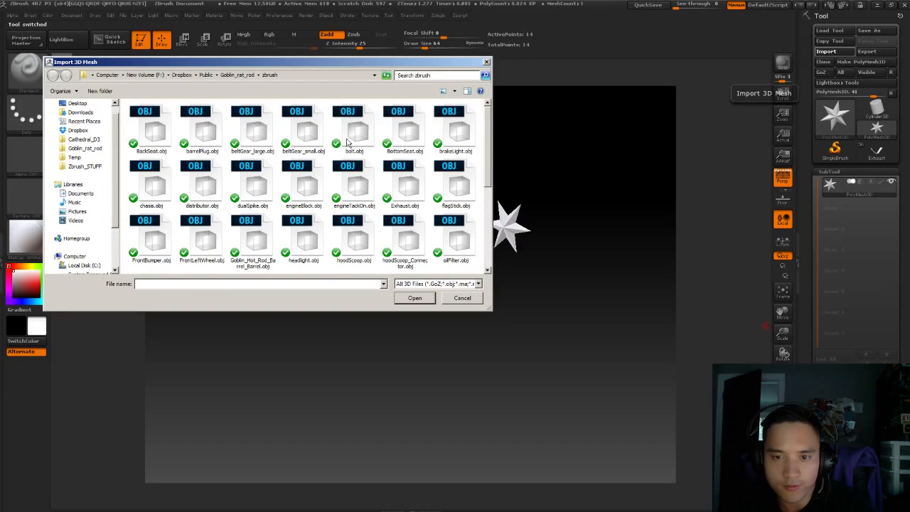
pyautogui.scroll(-1, 485, 180)
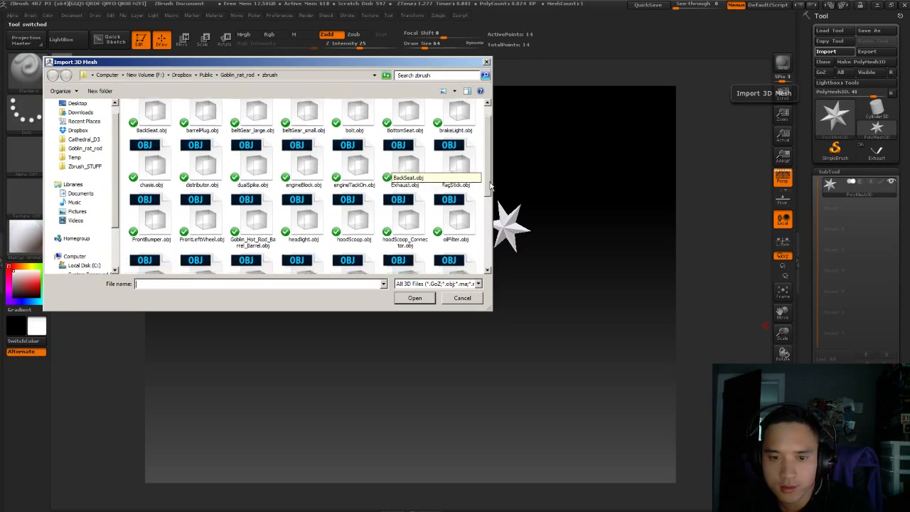
pyautogui.doubleClick(217, 223)
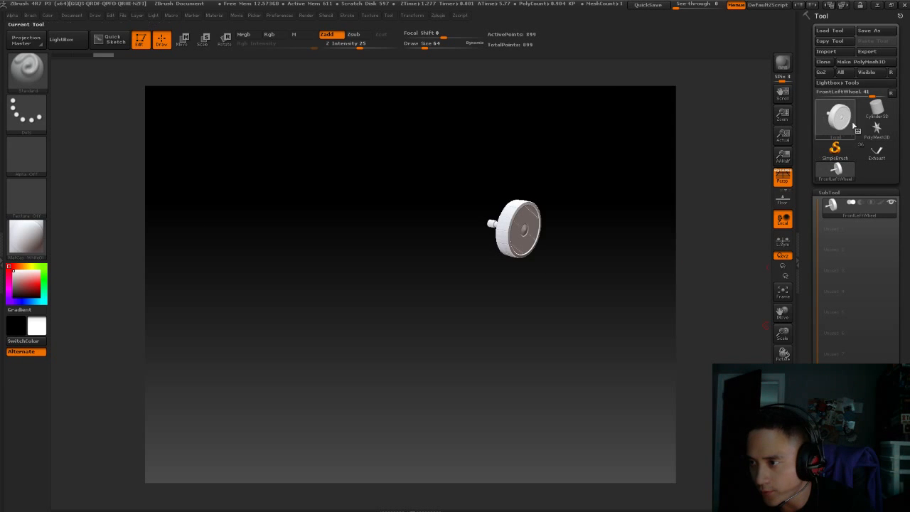
# Return to the hot rod tool, append the imported FrontLeftWheel as a subtool and check it on the vehicle
pyautogui.click(866, 150)
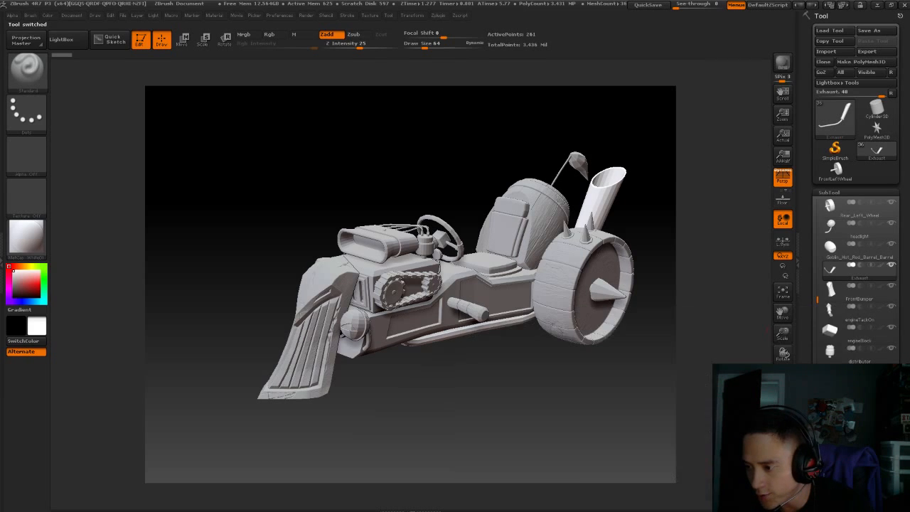
pyautogui.click(875, 432)
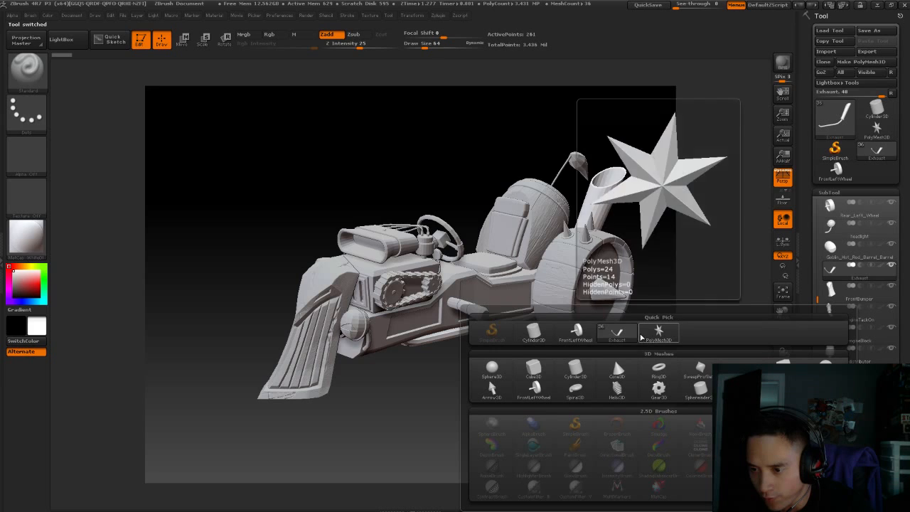
pyautogui.click(578, 334)
pyautogui.moveTo(540, 373); pyautogui.dragTo(595, 420)
pyautogui.moveTo(539, 394); pyautogui.dragTo(509, 381)
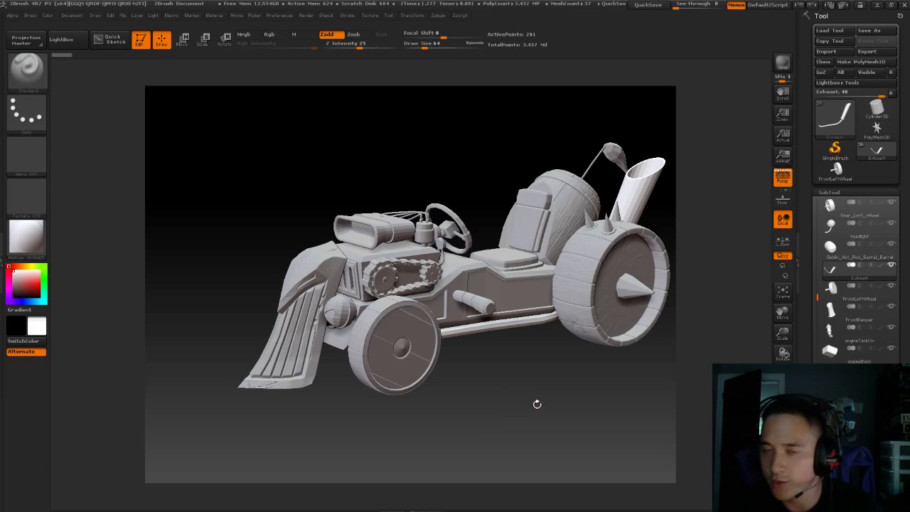
pyautogui.moveTo(817, 297); pyautogui.dragTo(817, 201)
pyautogui.moveTo(561, 402); pyautogui.dragTo(519, 402)
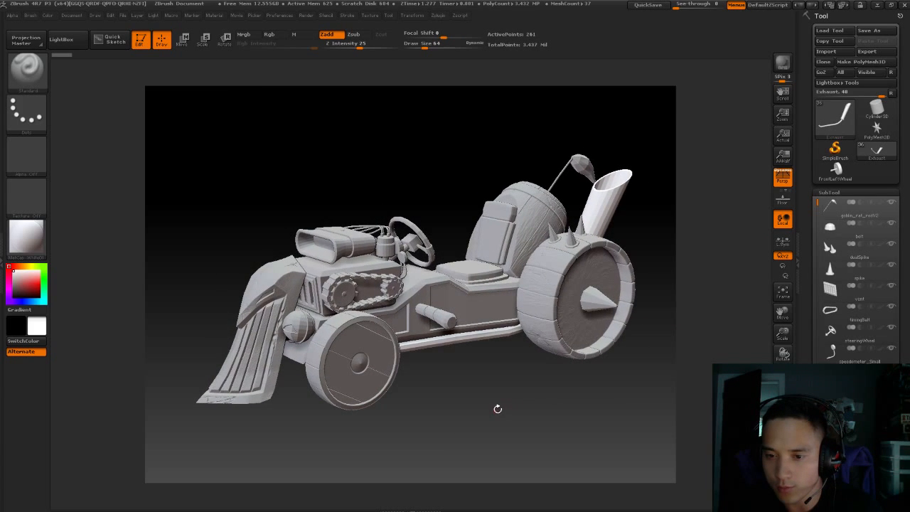